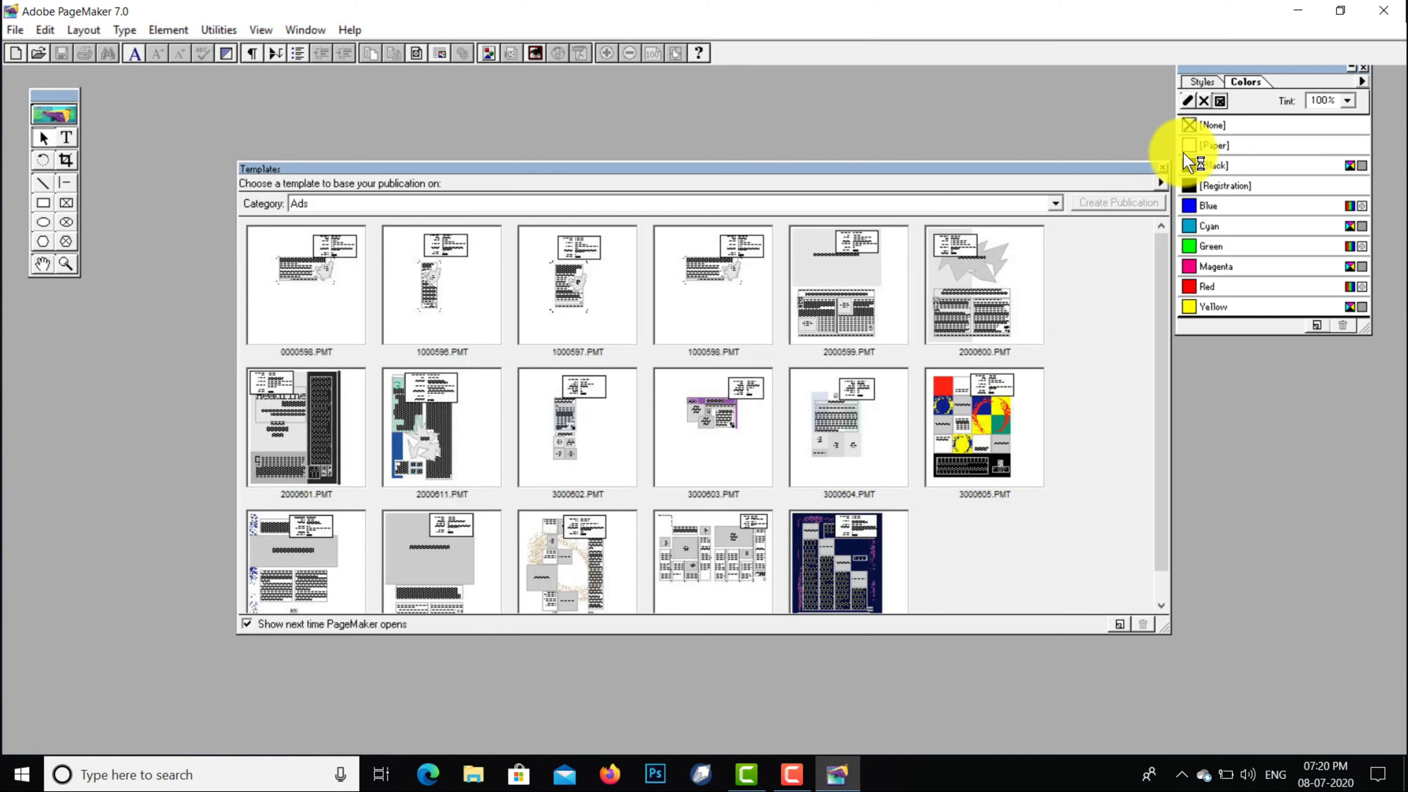
Dismiss the template chooser and start a new publication with page dimensions of 6.5 x 5.5 inches
left_click(1164, 168)
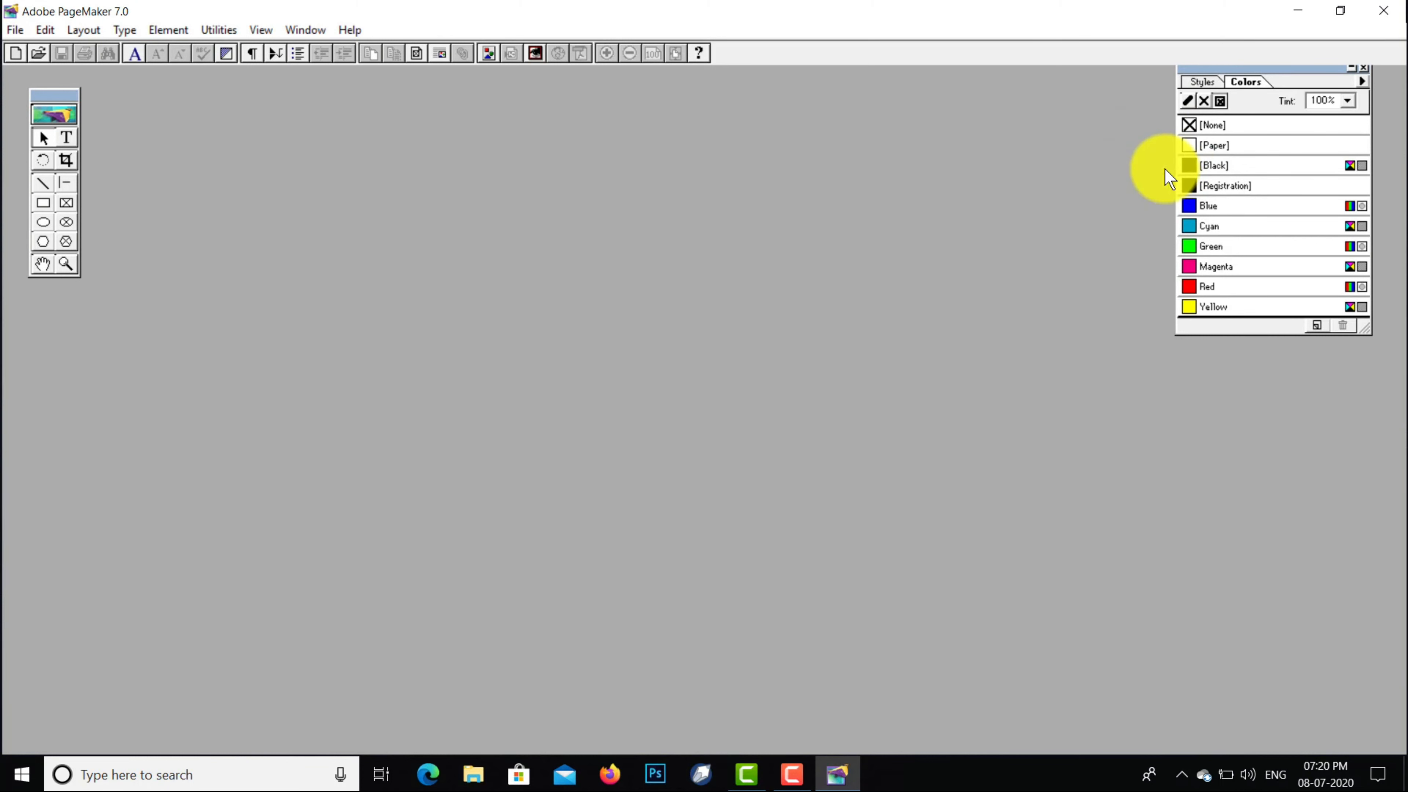
left_click(16, 31)
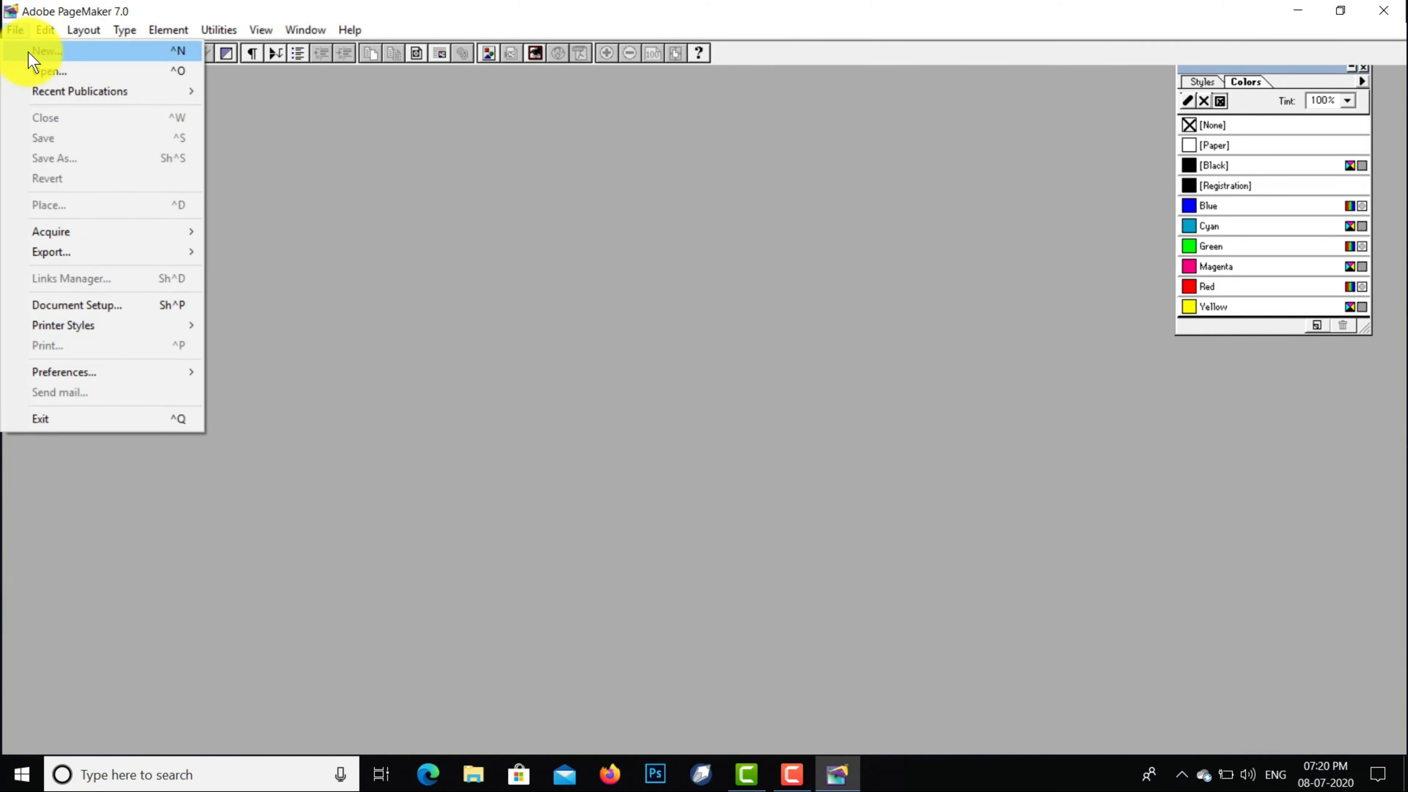
left_click(33, 52)
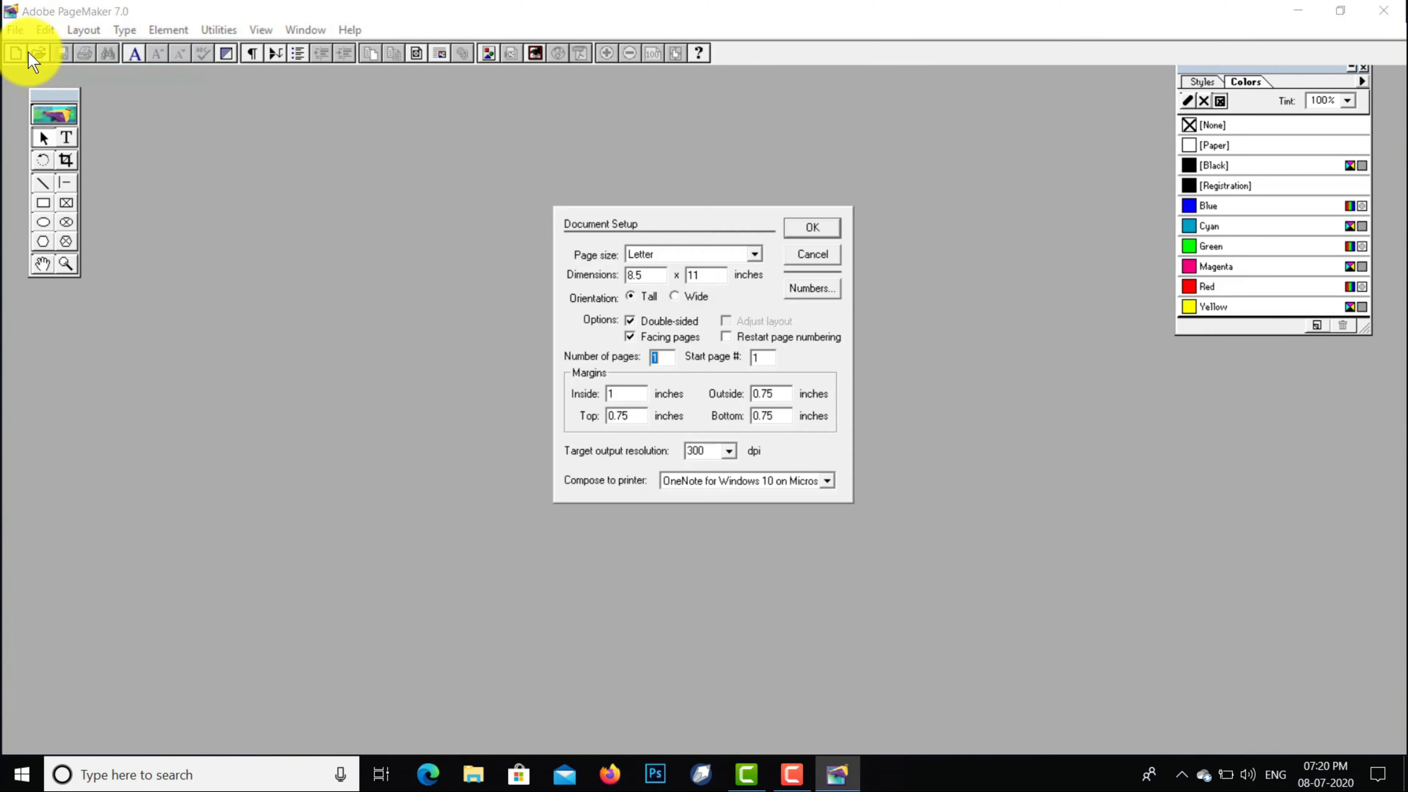
left_click(646, 273)
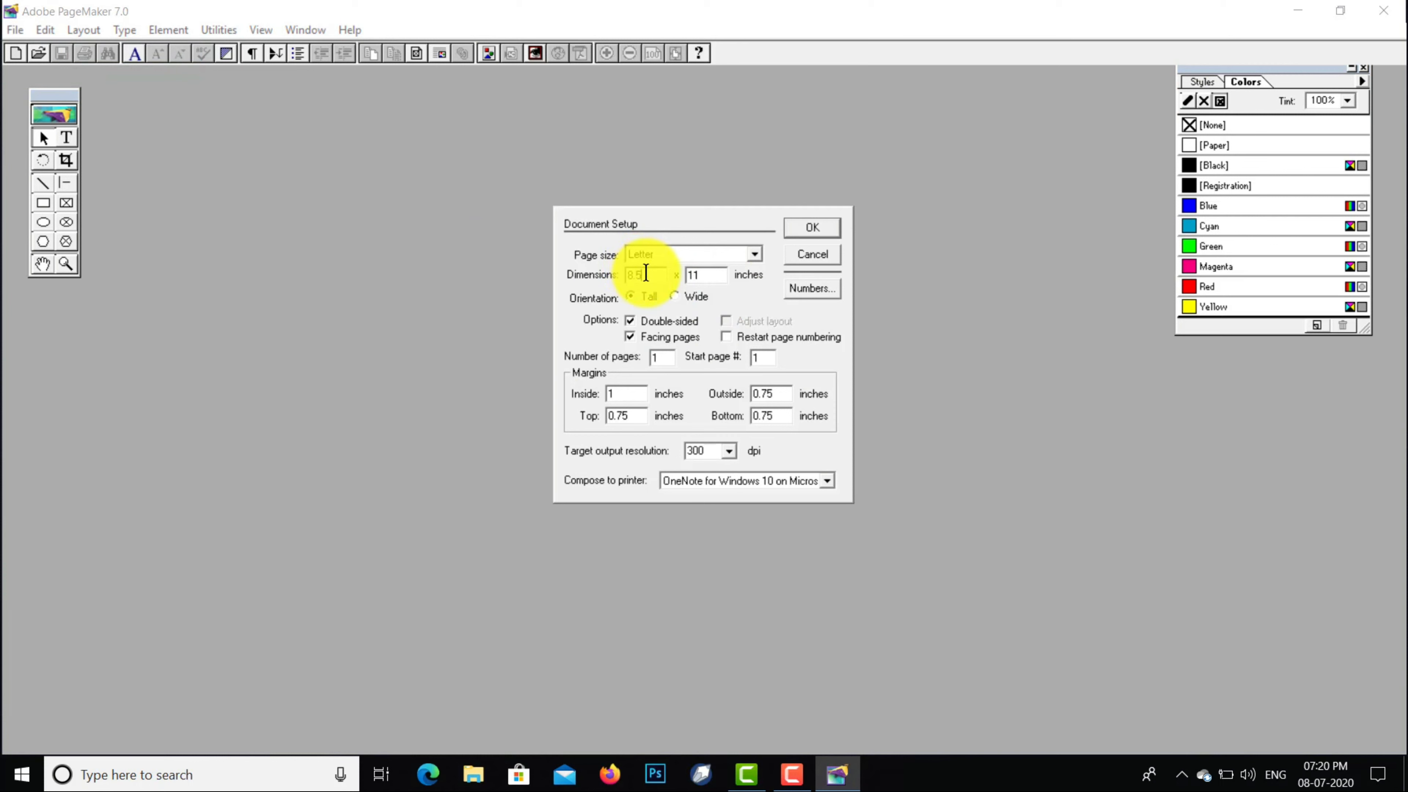
key("BackSpace")
type("6.5")
double_click(708, 276)
key("BackSpace")
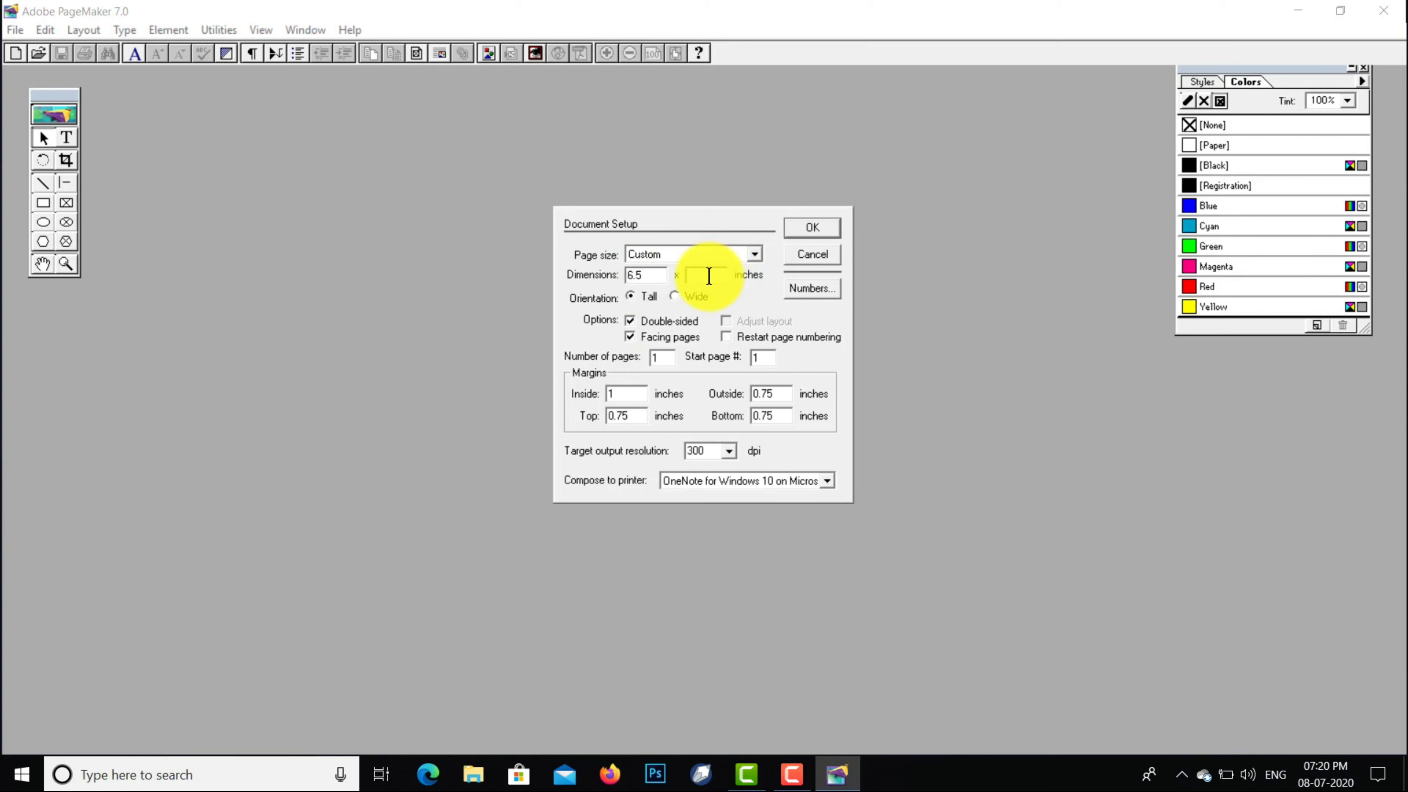
type("5.5")
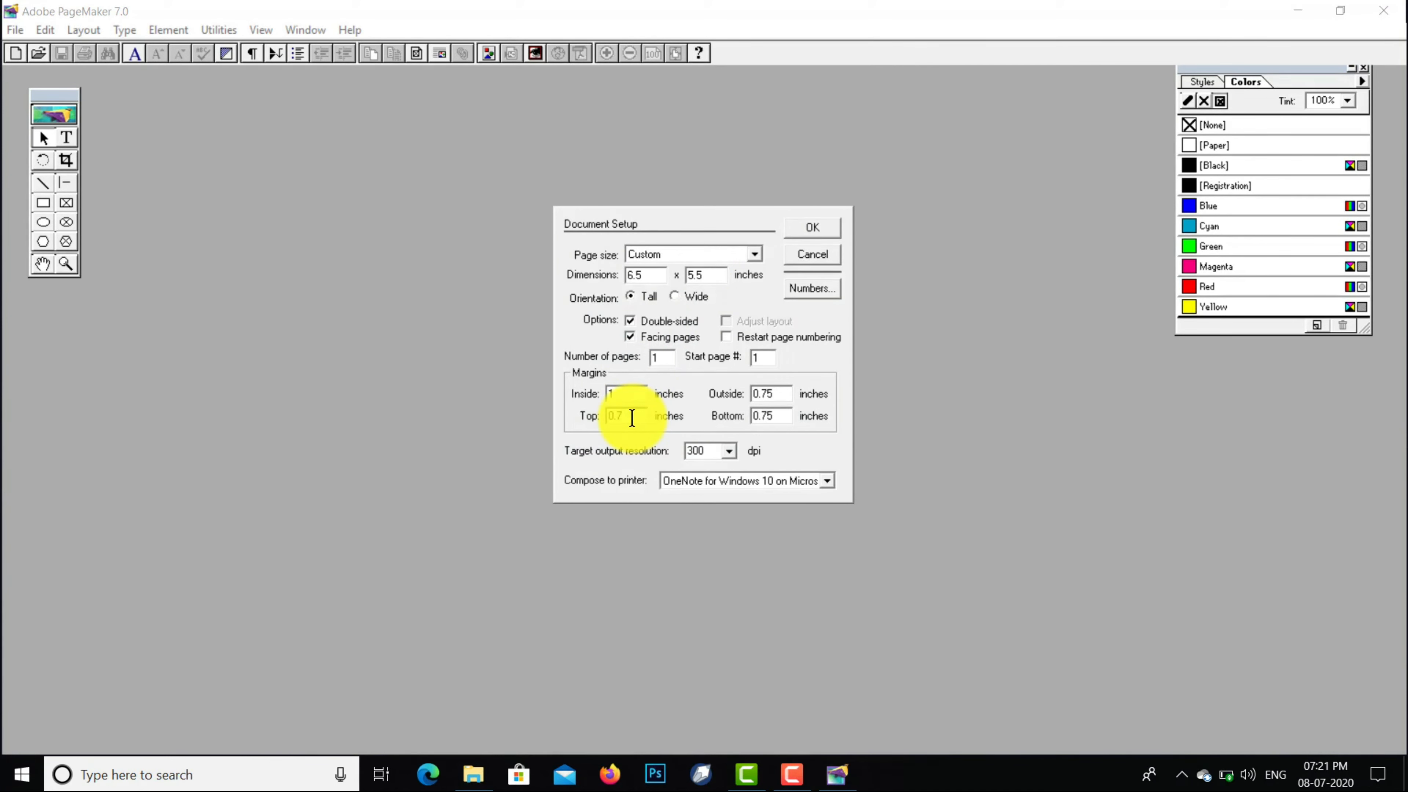
Set the top, inside, outside and bottom margins to 0.5 inches and create the publication
key("BackSpace")
key("BackSpace")
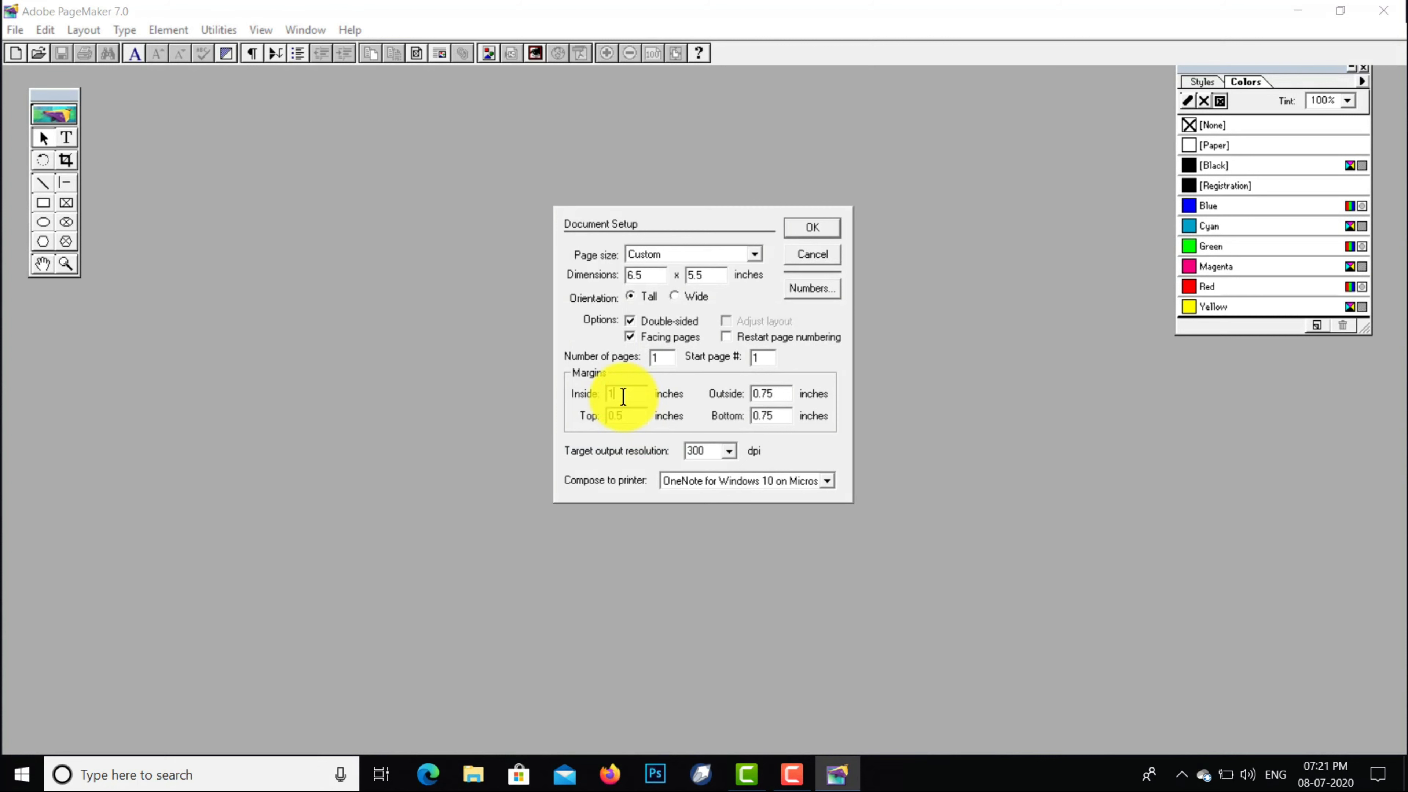
key("BackSpace")
type("0.5")
left_click(766, 394)
key("BackSpace")
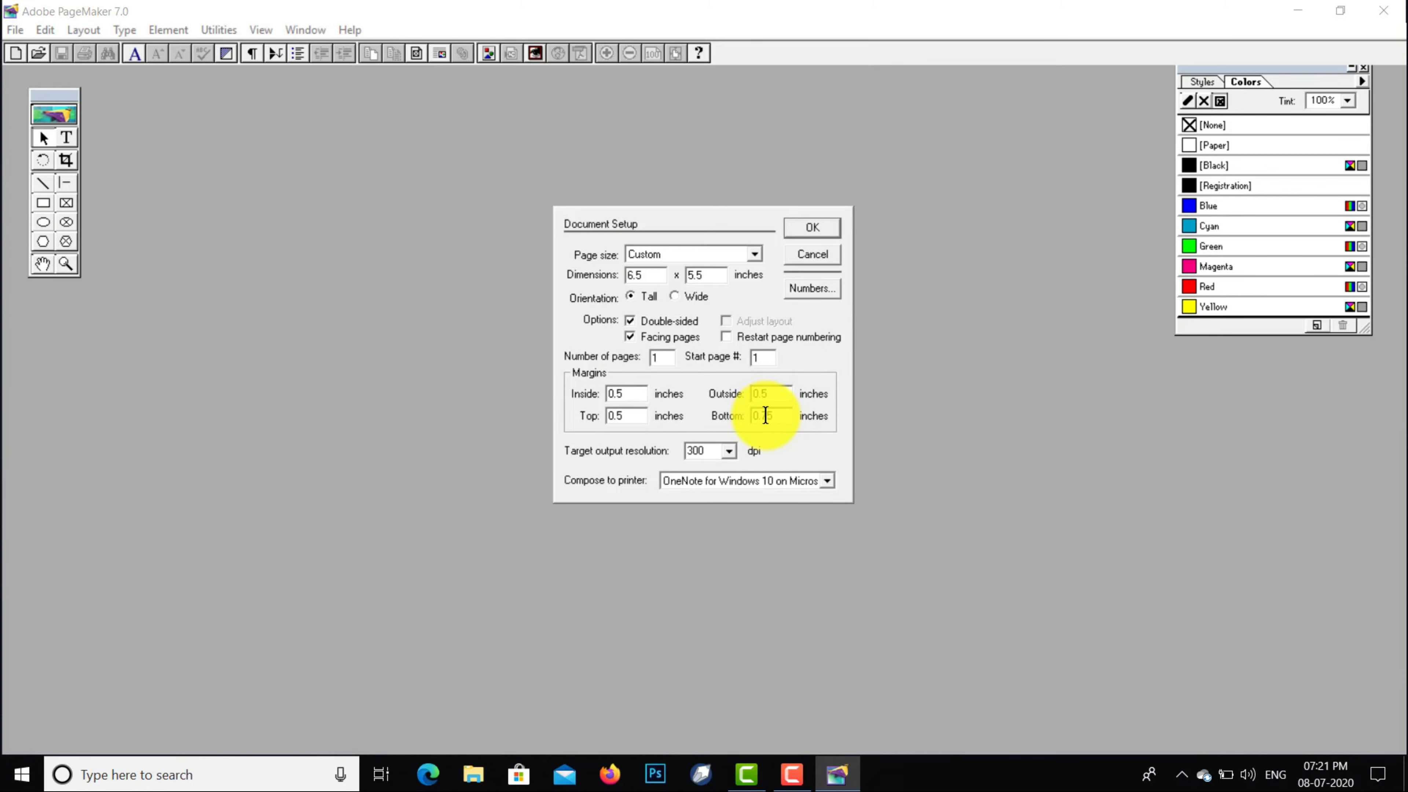
left_click(766, 416)
key("BackSpace")
key("Return")
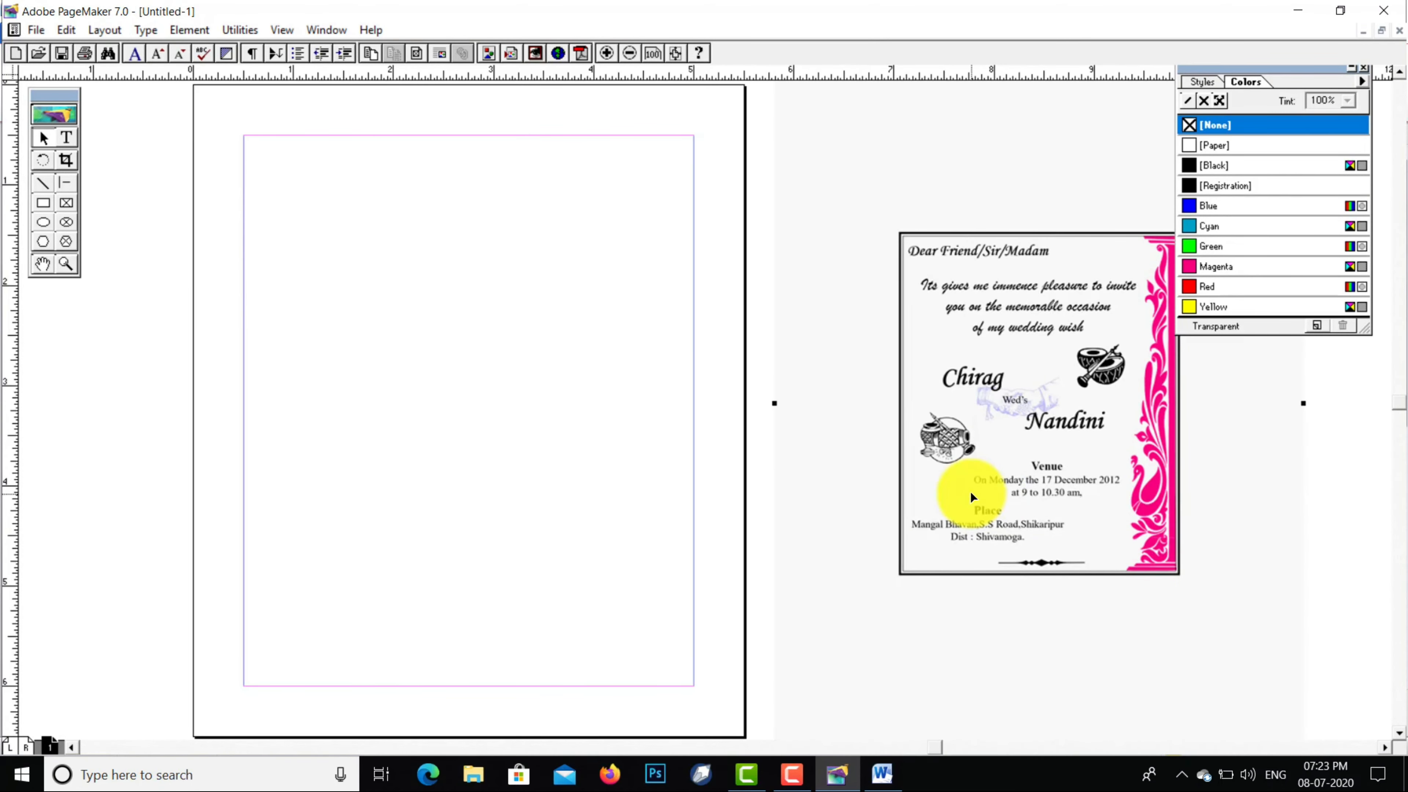
Start placing a graphic and browse to the Wedding Card Raw materials folder on the Desktop
left_click(32, 33)
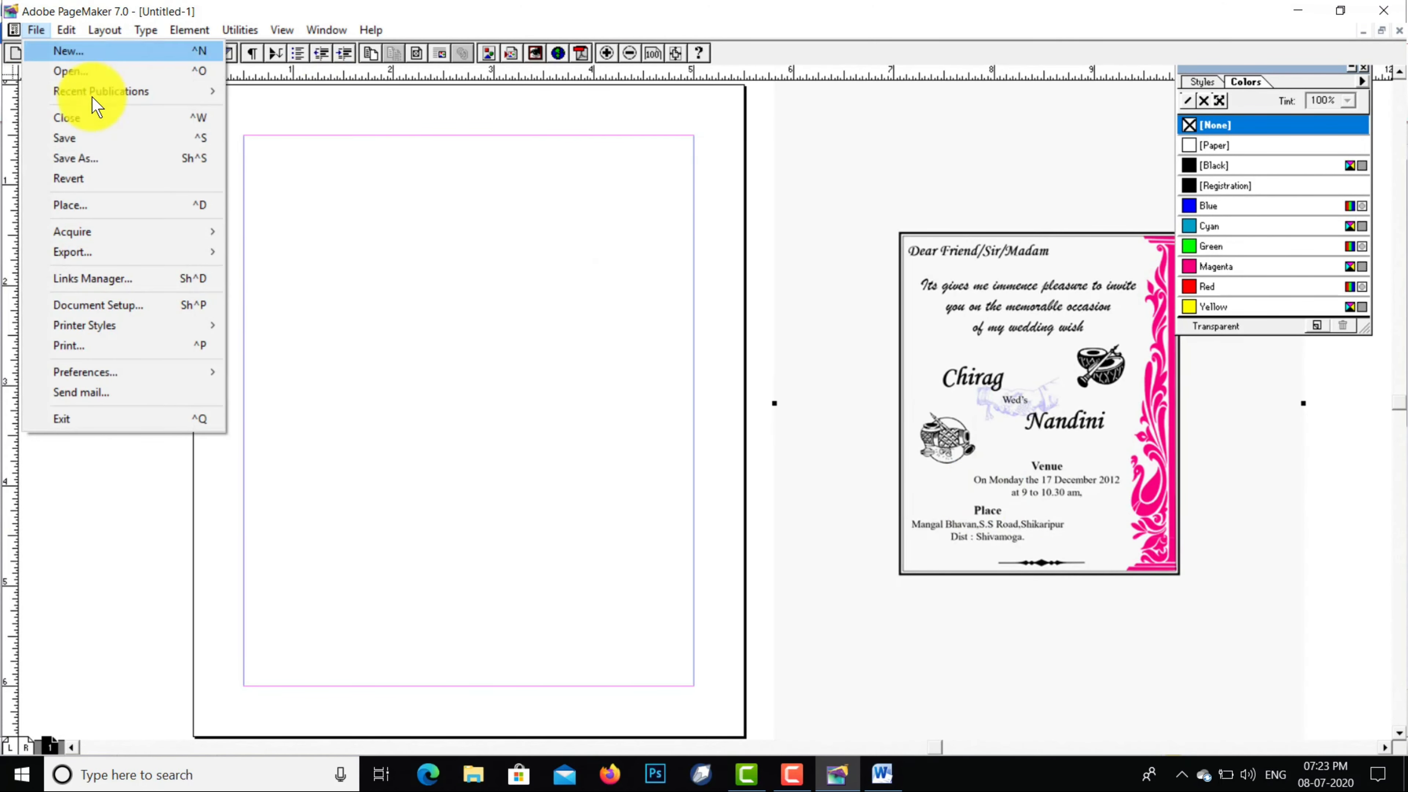
left_click(101, 208)
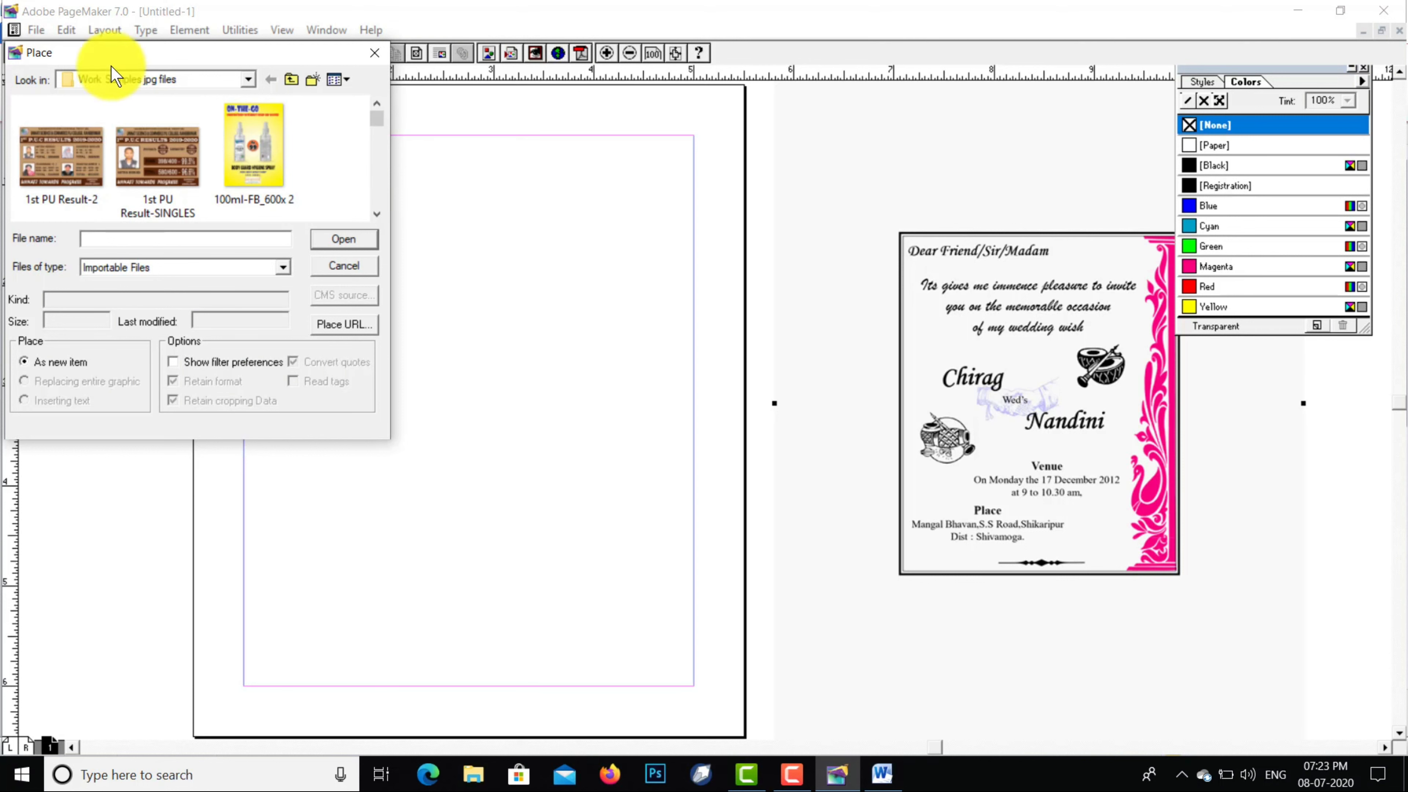
left_click(248, 79)
left_click(93, 100)
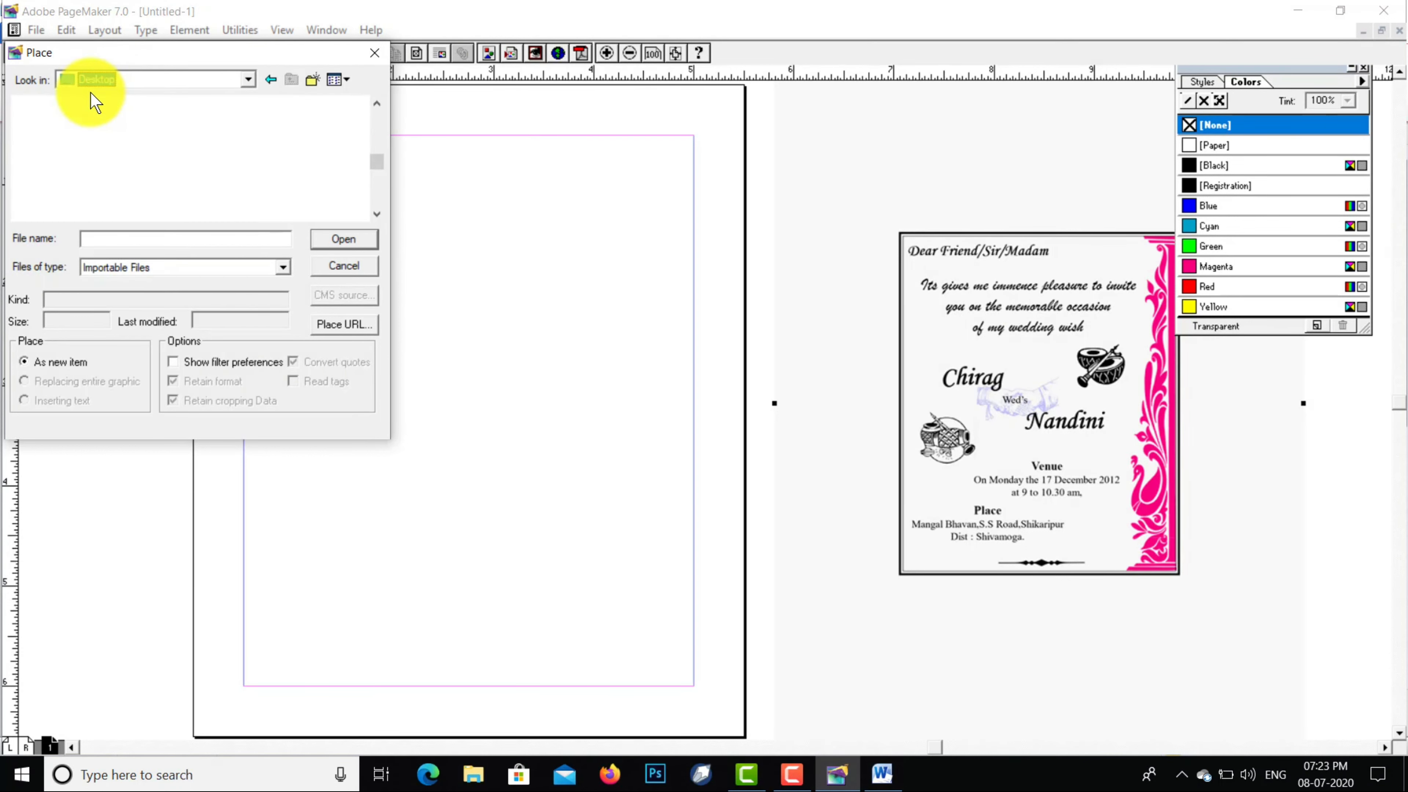
double_click(136, 153)
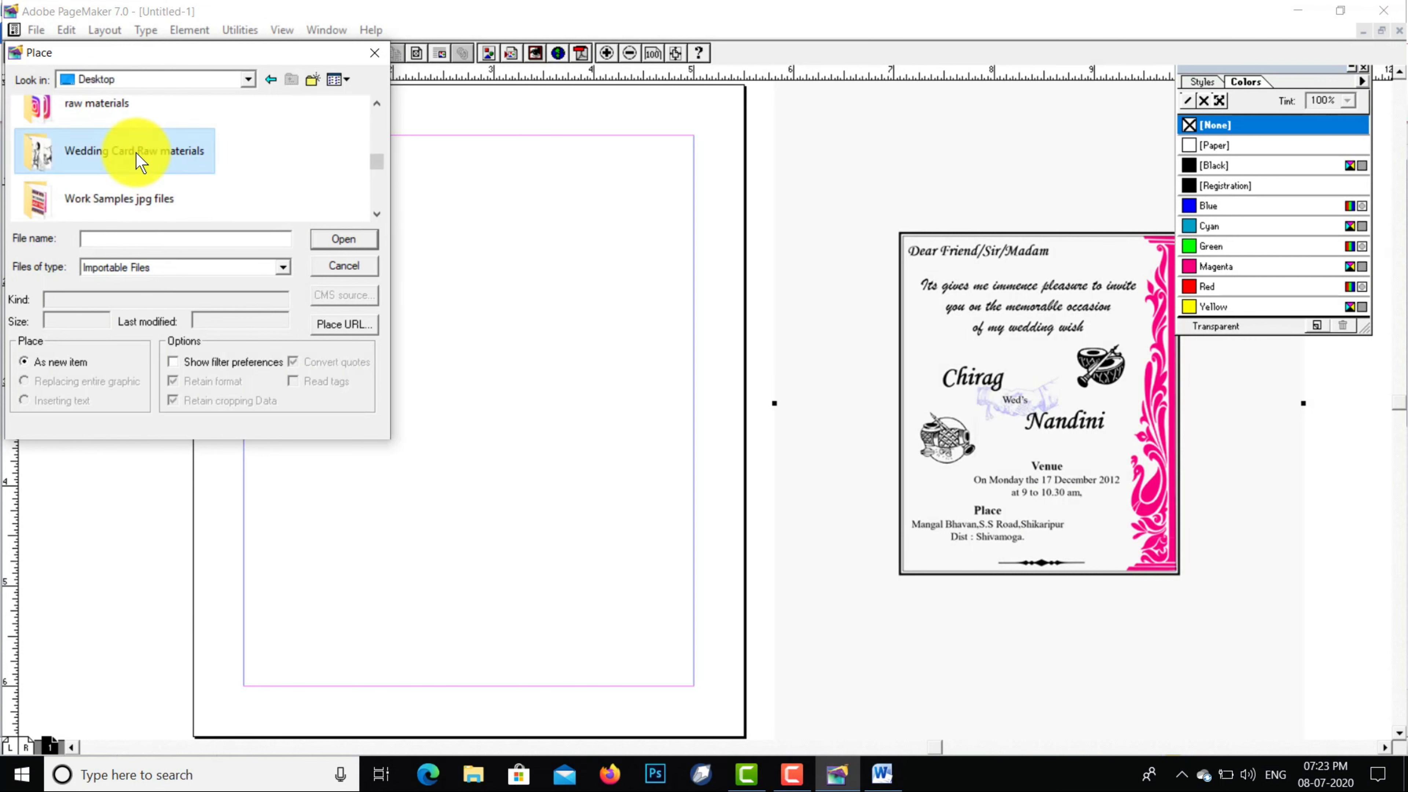
Place the 65_octopus-pal pillar image inside the page margins, including a complete copy in the publication
scroll(382, 217, "down", 2)
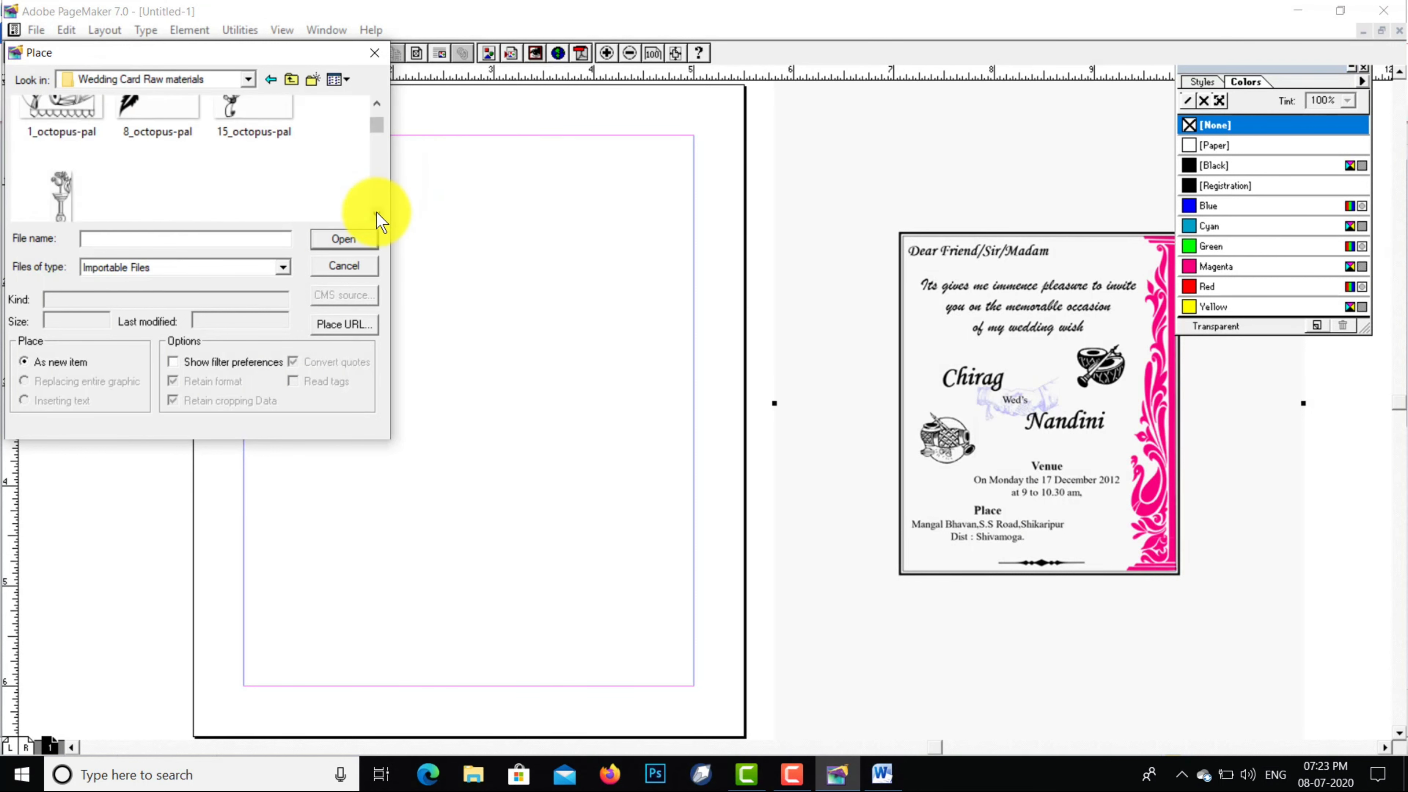
scroll(381, 222, "down", 4)
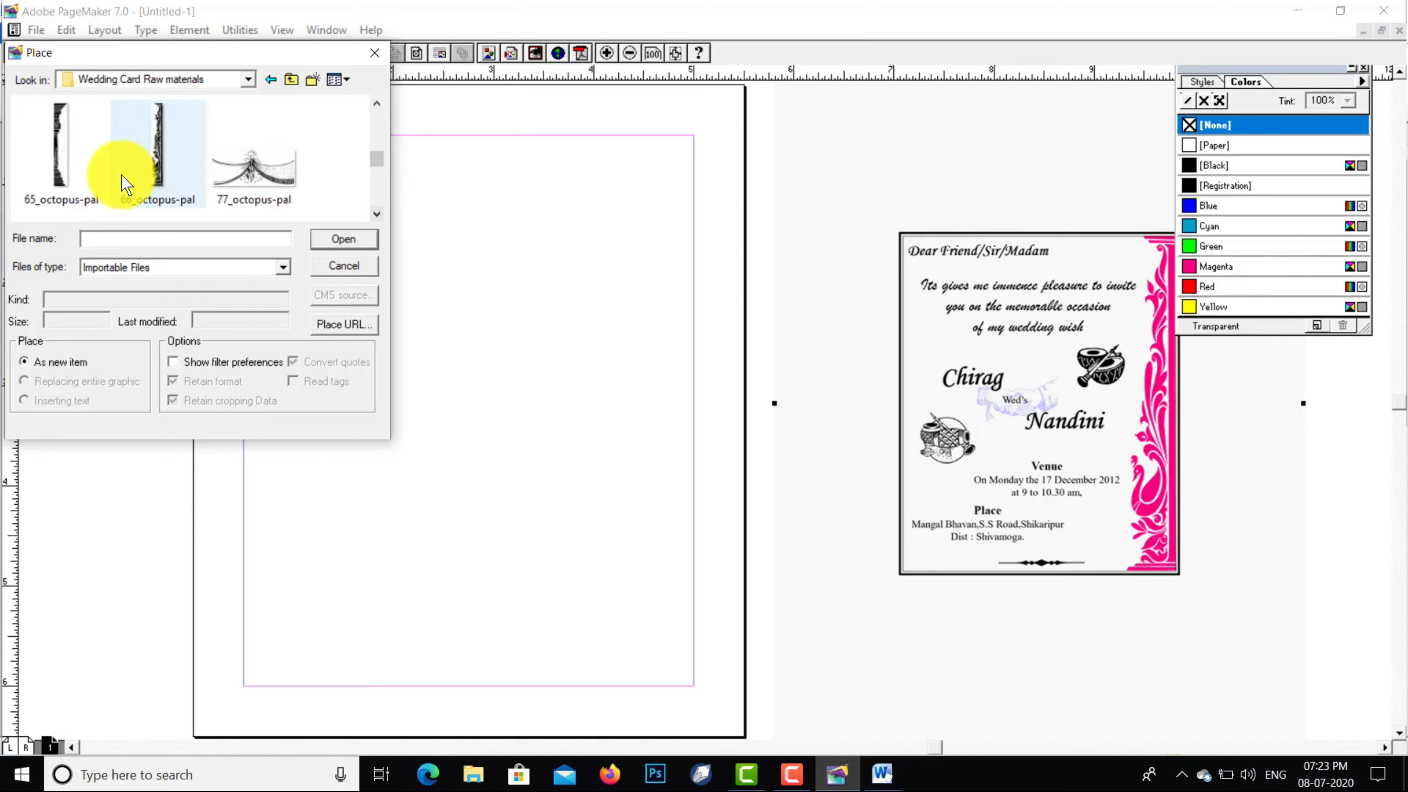
left_click(57, 169)
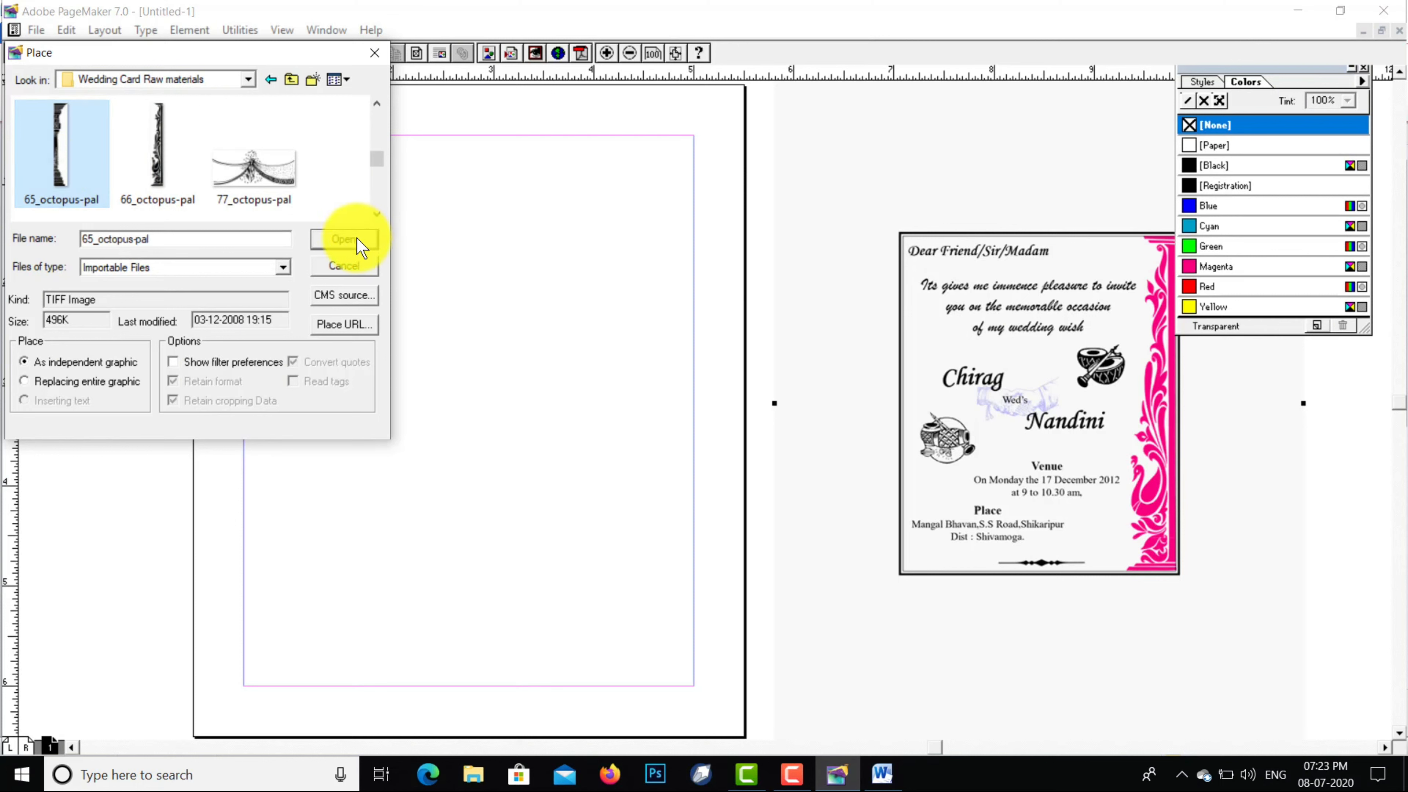
left_click(344, 239)
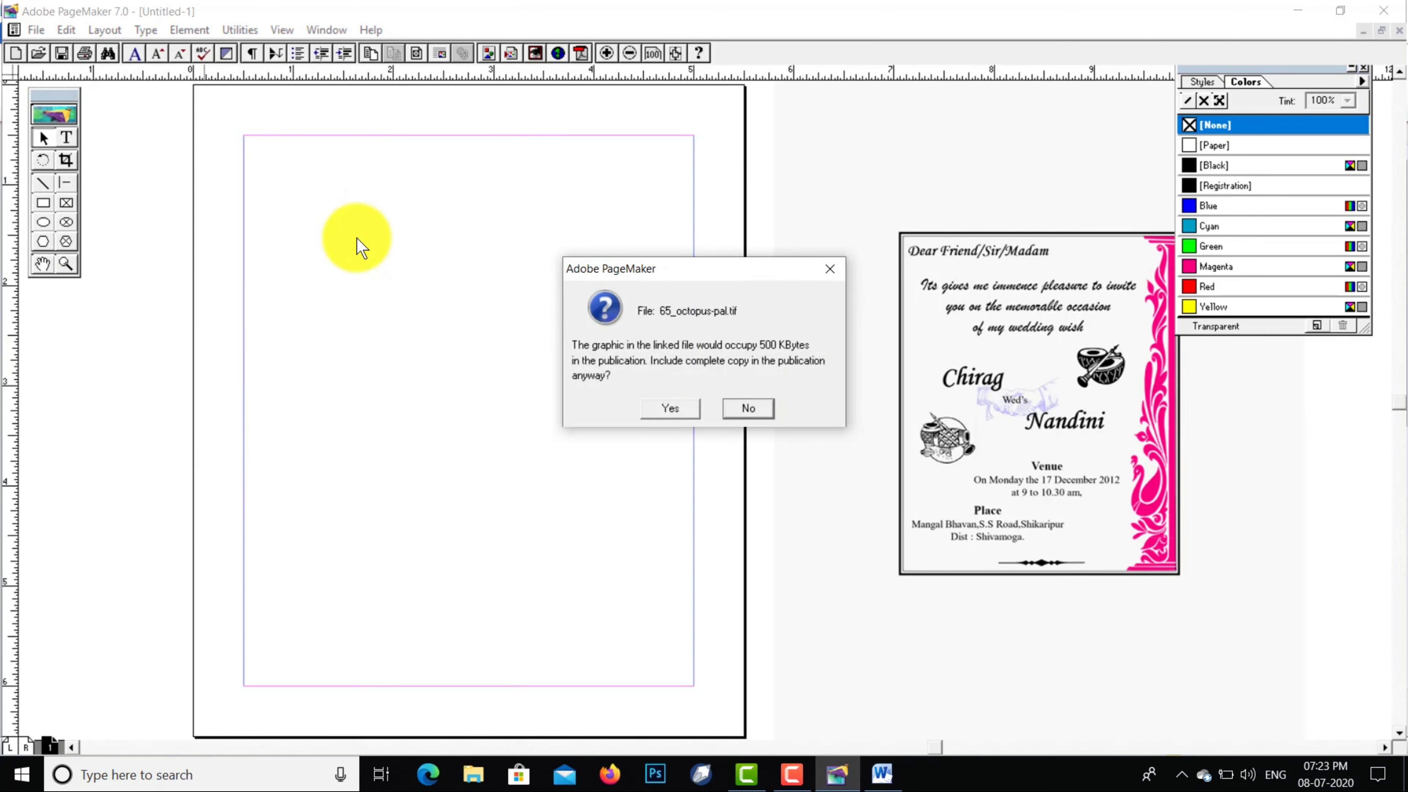
left_click(671, 411)
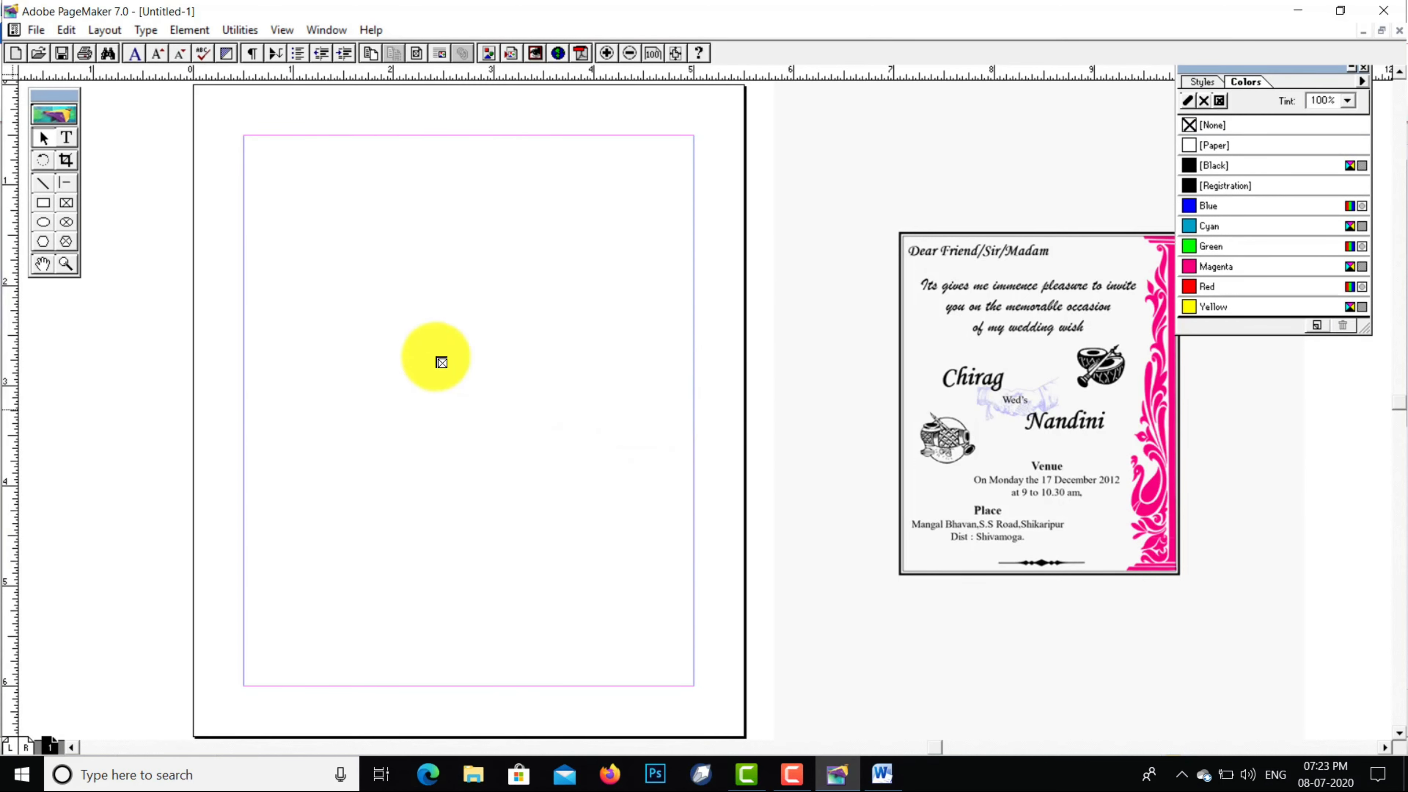
left_click_drag(288, 205, 460, 544)
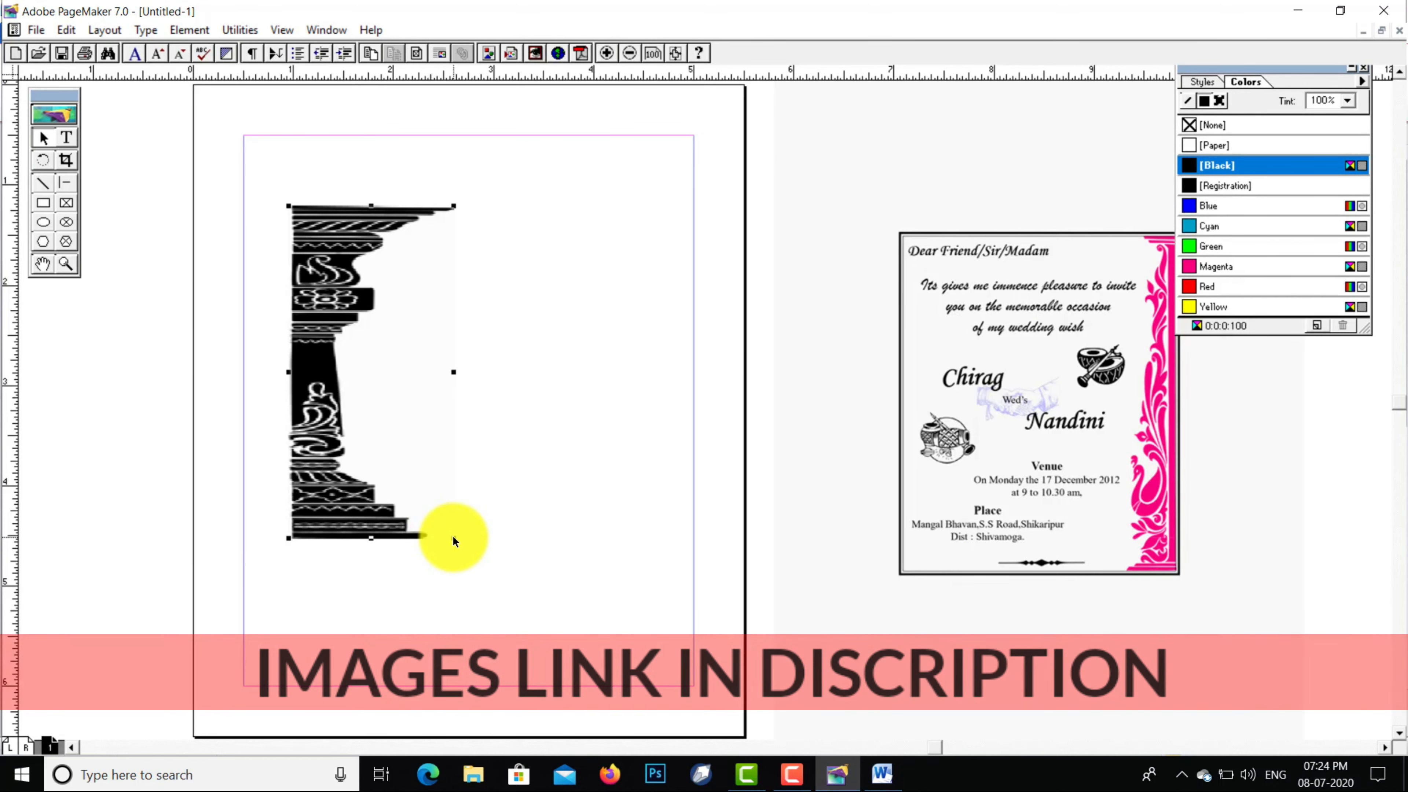
Move the pillar image to the top-left margin corner and scale it to span the full height between the margins
left_click_drag(453, 536, 486, 685)
left_click_drag(333, 581, 290, 511)
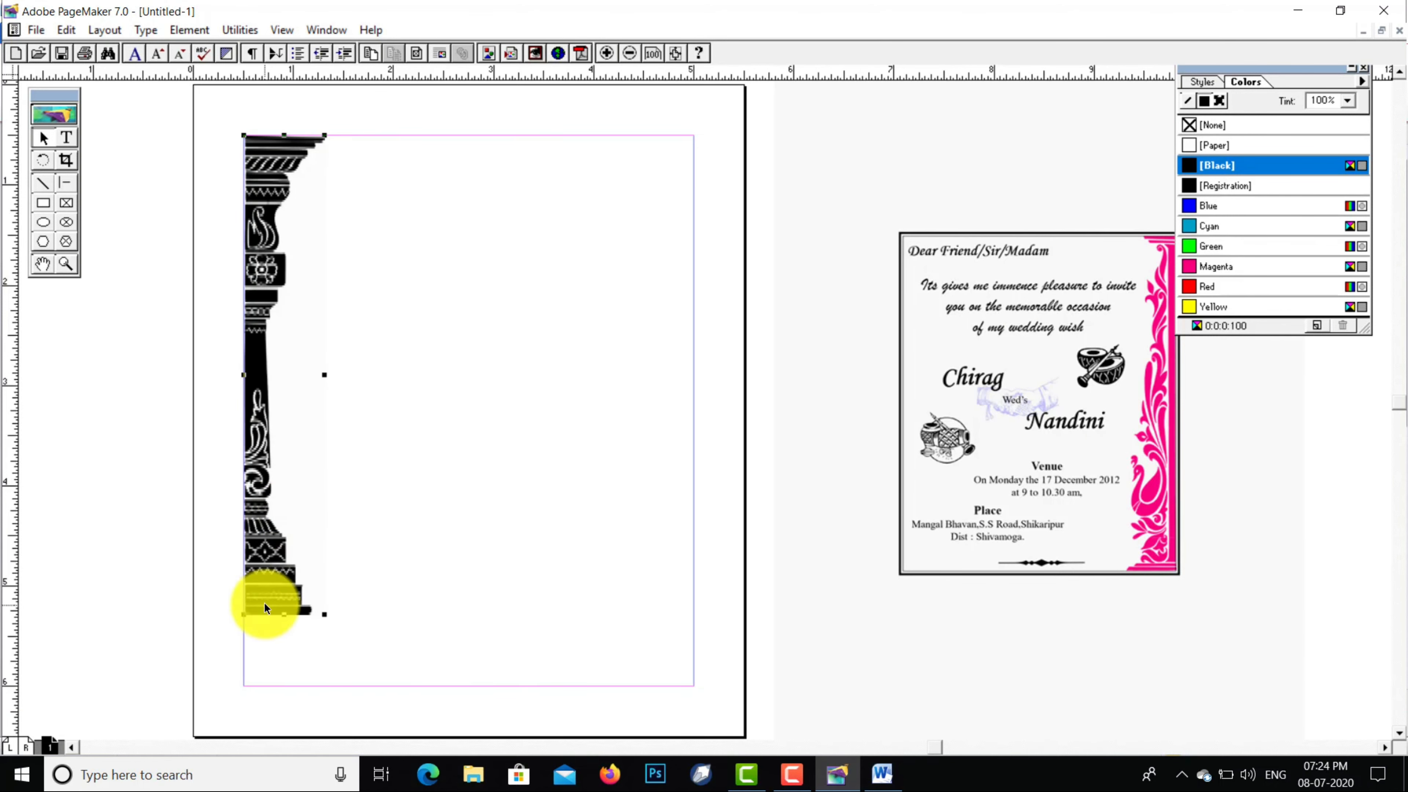
left_click_drag(324, 614, 347, 686)
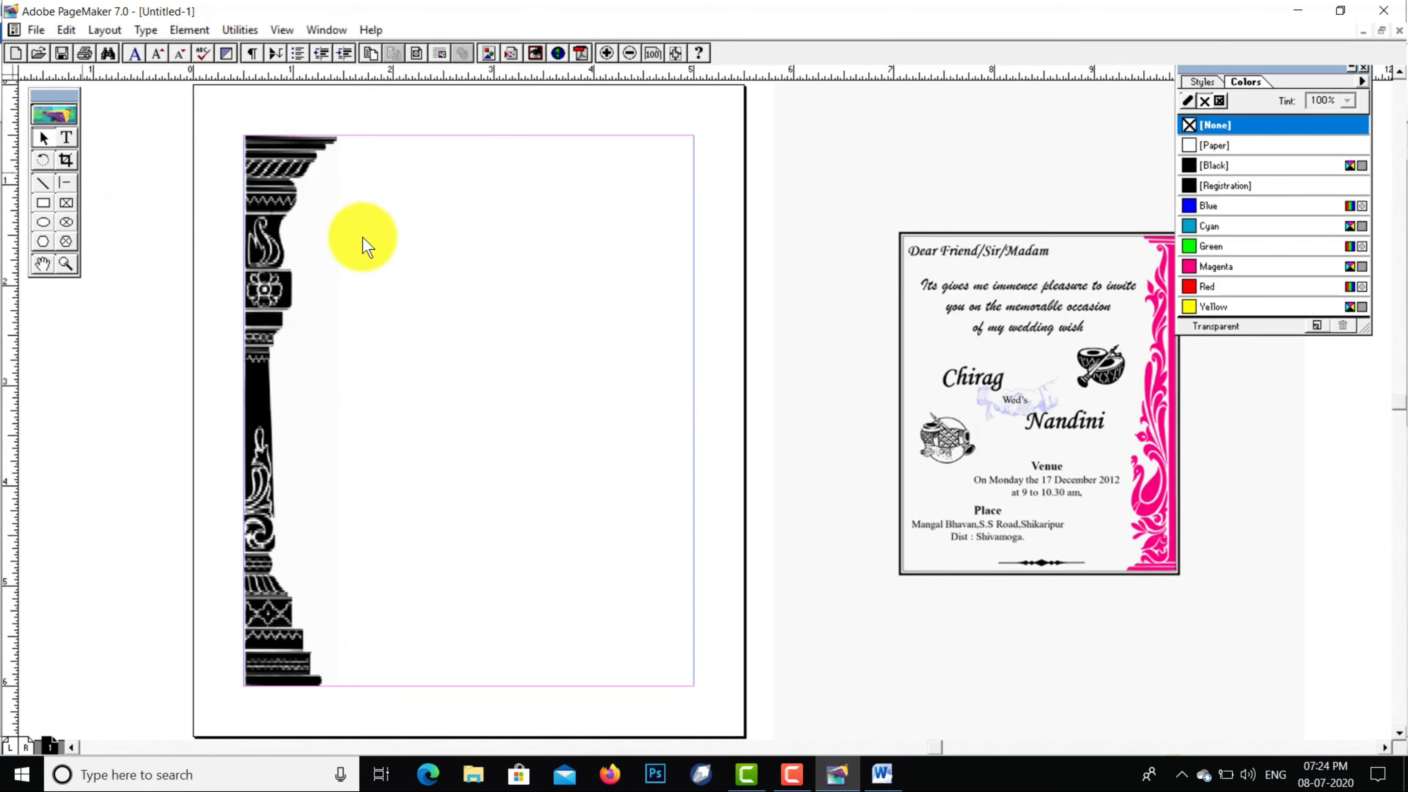
Nudge the pillar image in small increments to line it up with the left, top and bottom margin guides
key("Left")
key("Left")
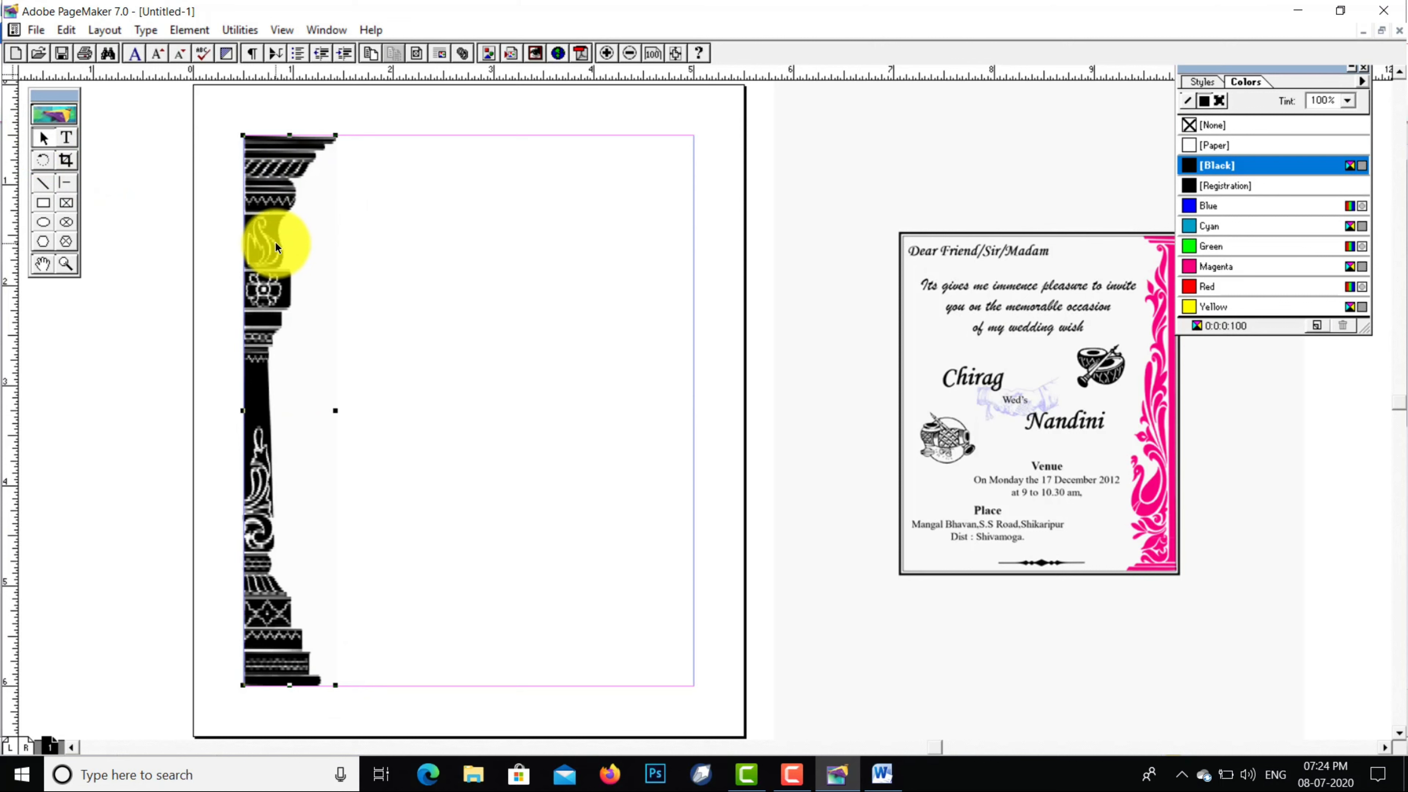
key("Down")
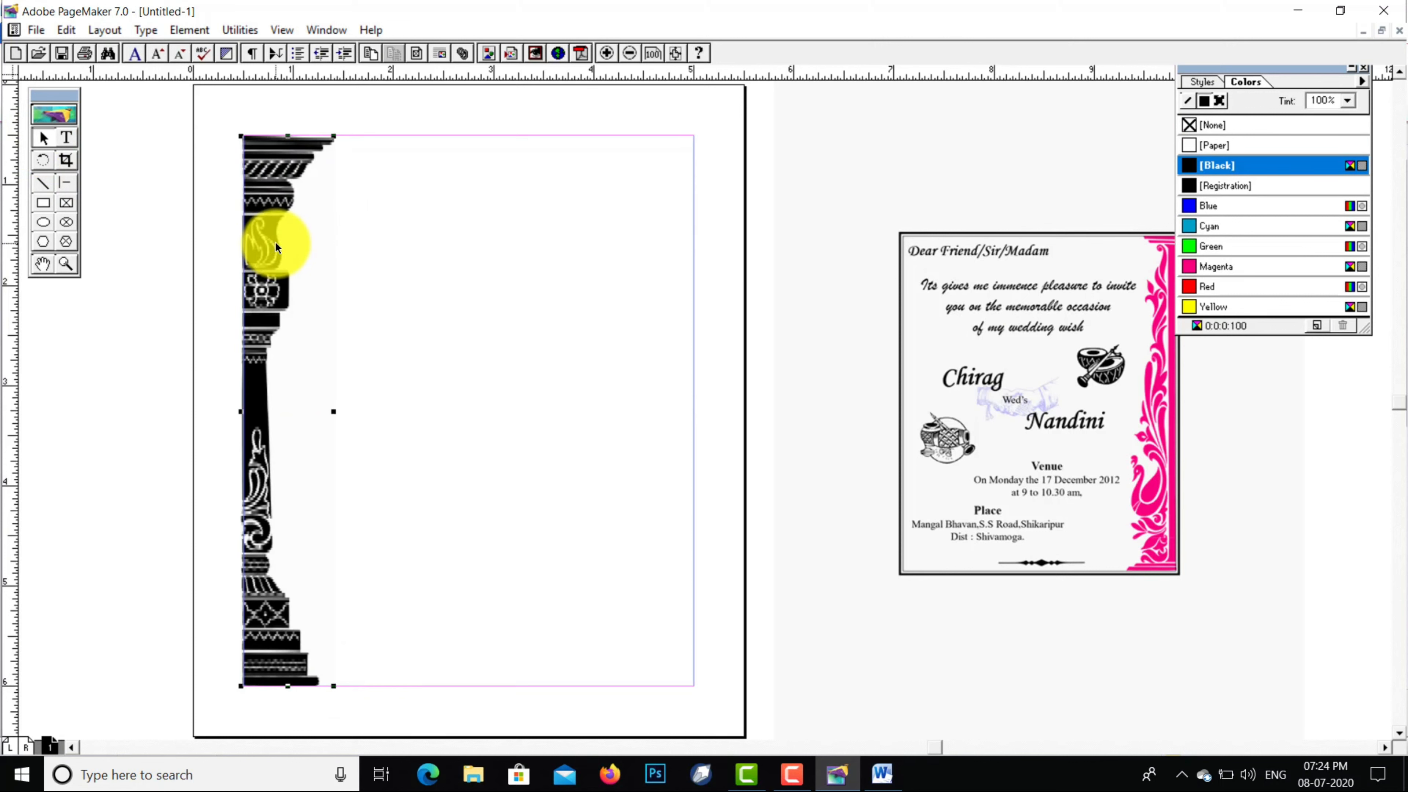
key("Right")
key("Right")
key("Left")
left_click(513, 213)
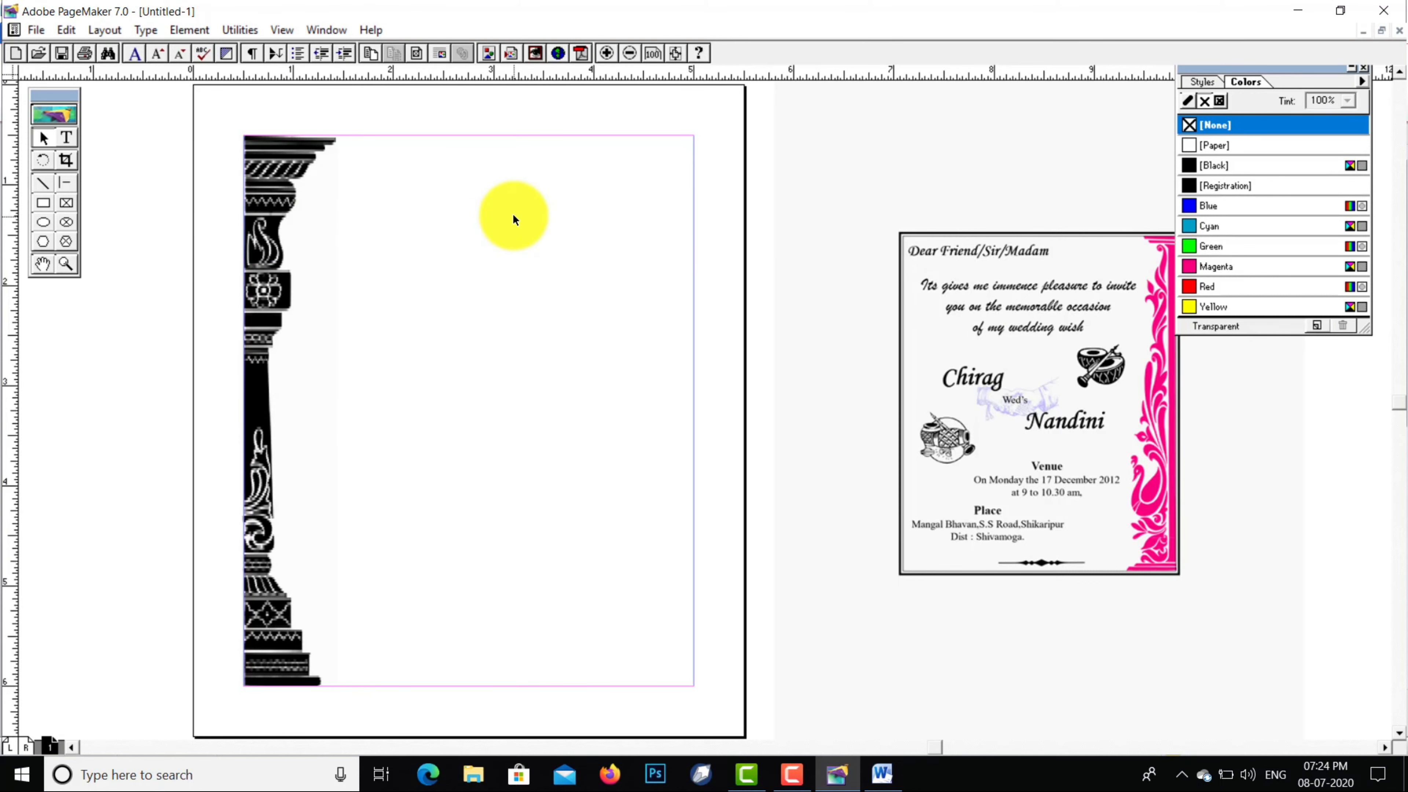
left_click(269, 226)
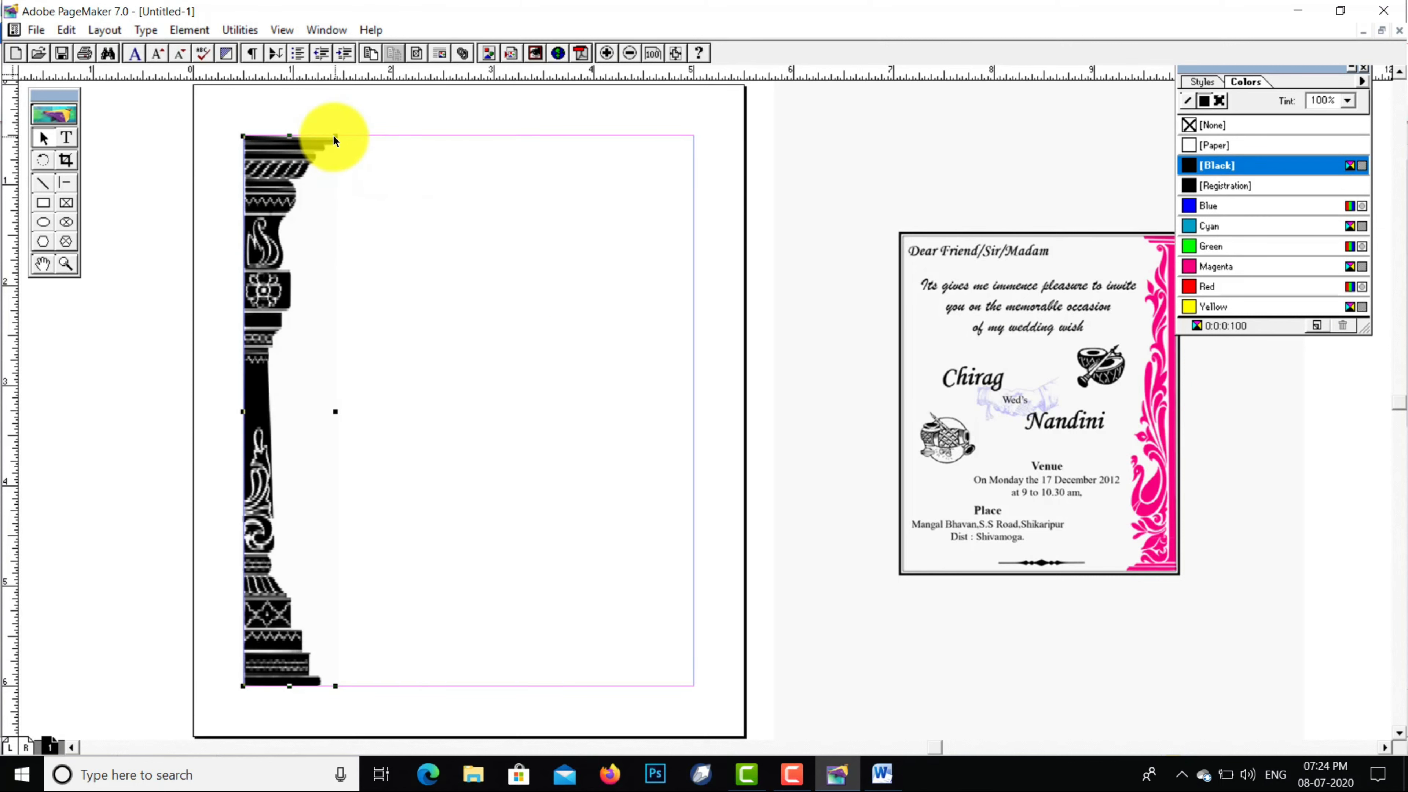
left_click_drag(335, 138, 337, 127)
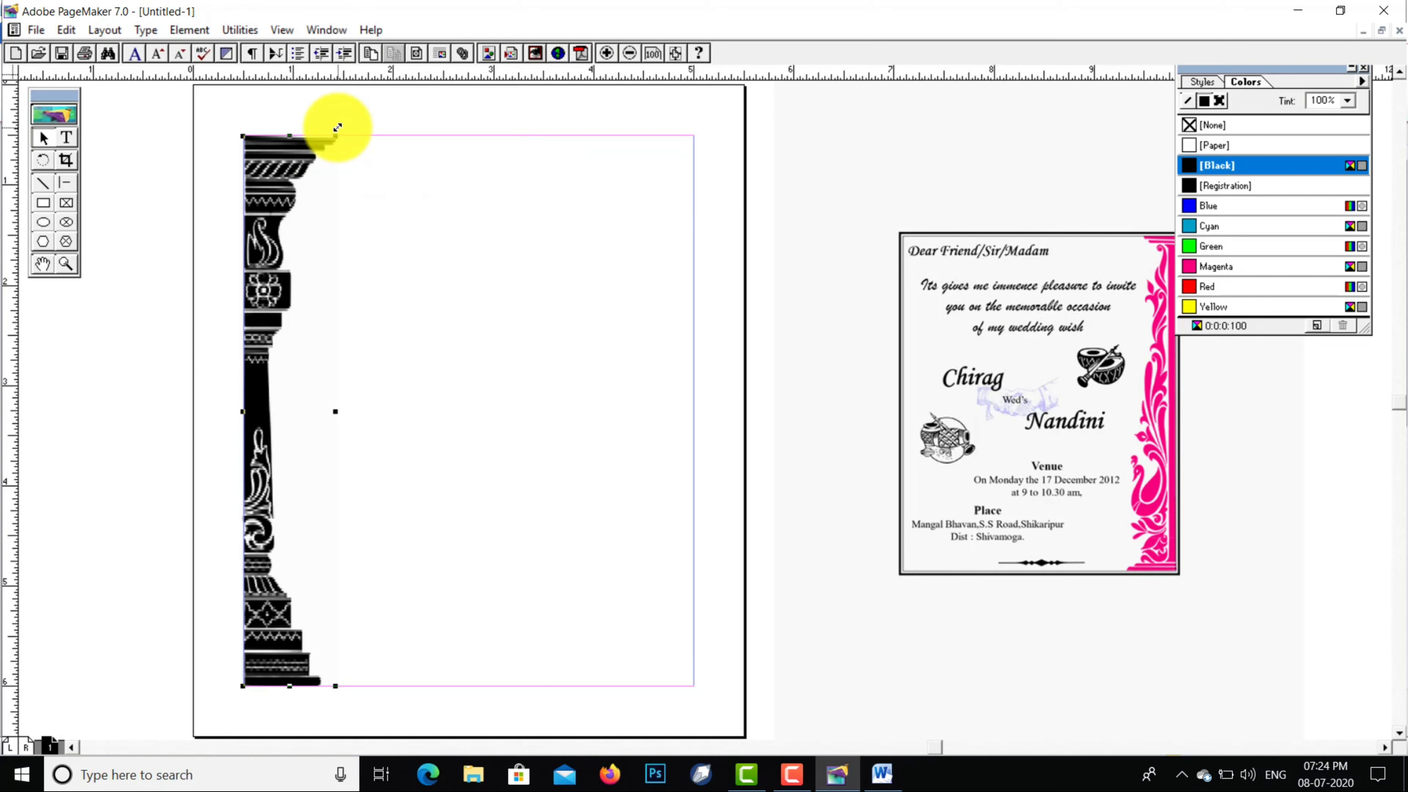
key("Up")
key("Up")
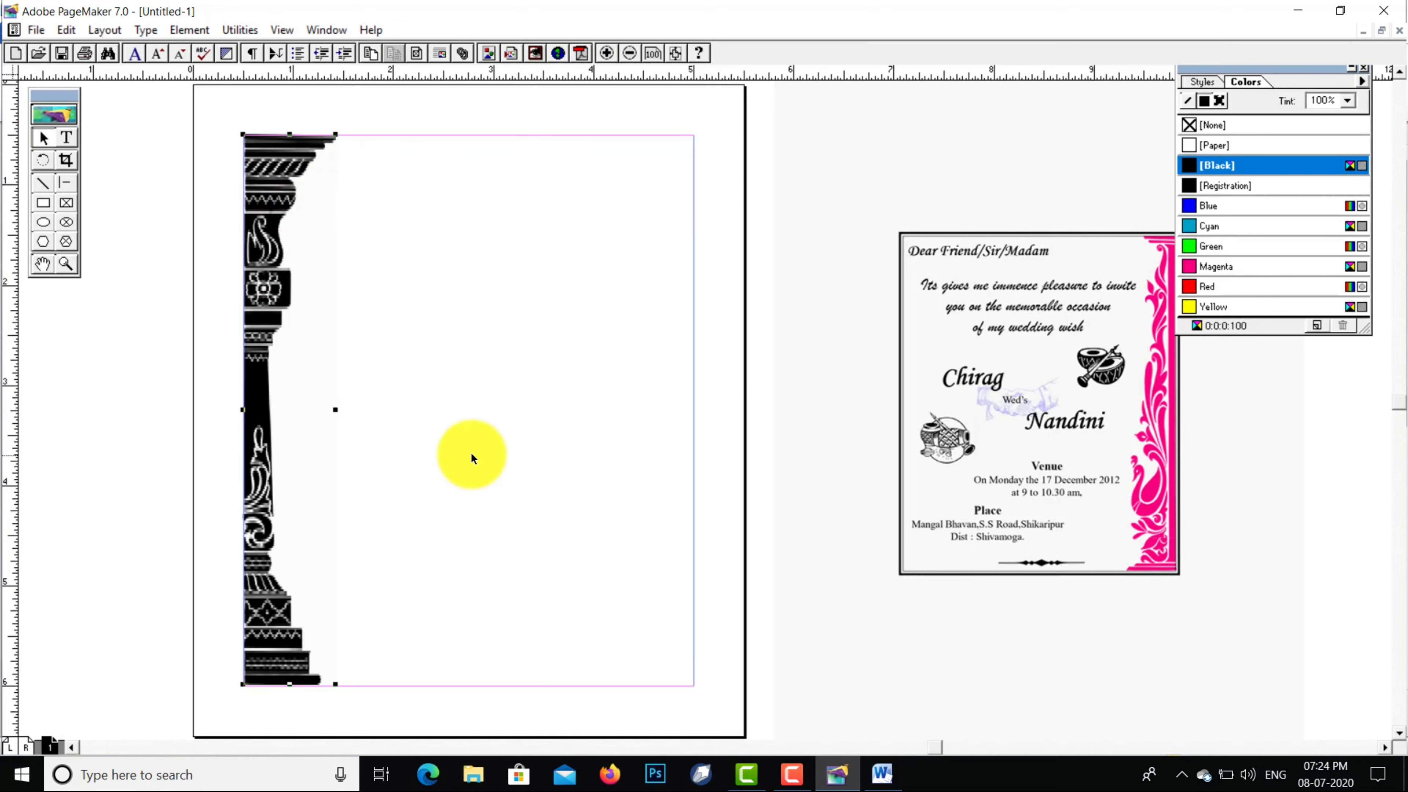
left_click(472, 456)
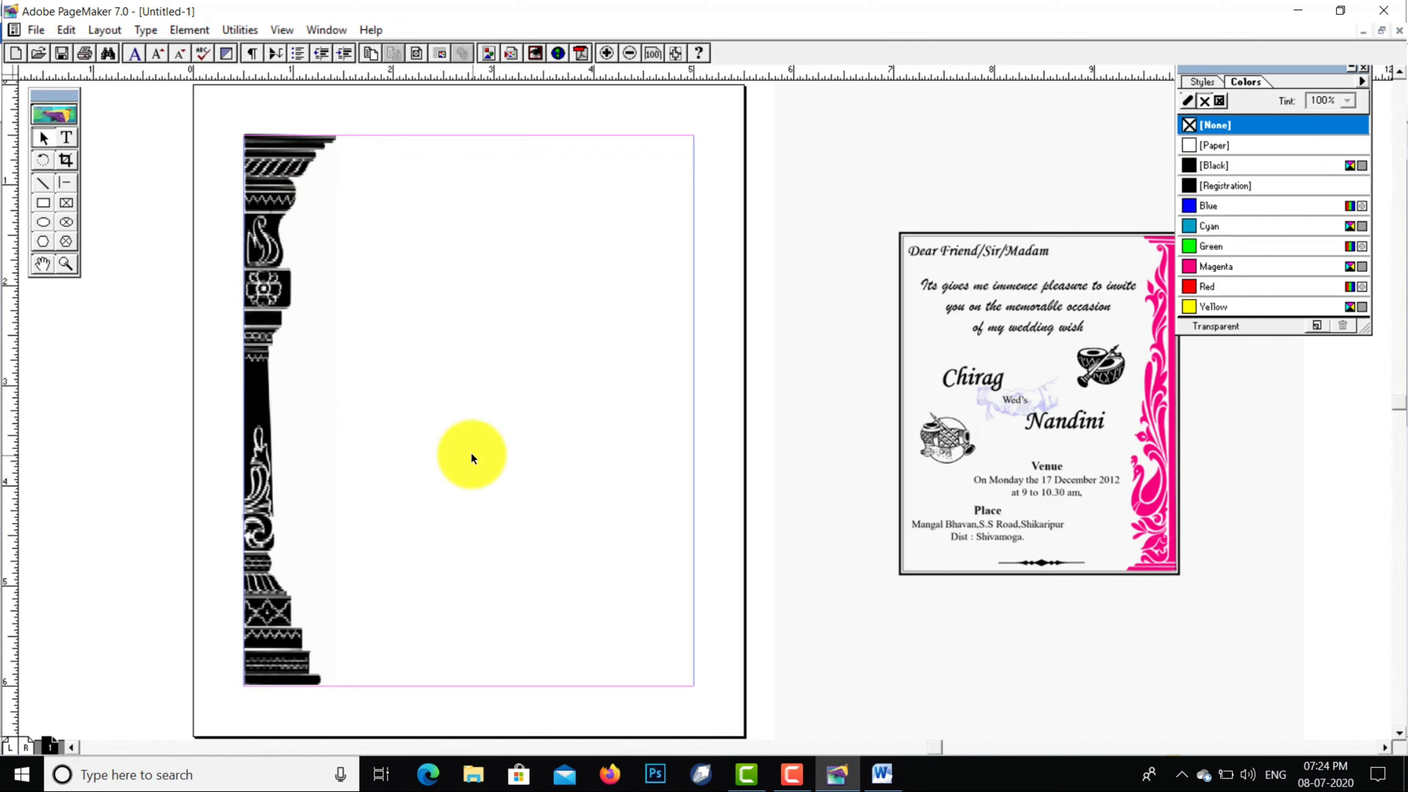
Recolor the pillar image Blue
left_click(254, 368)
left_click(1217, 206)
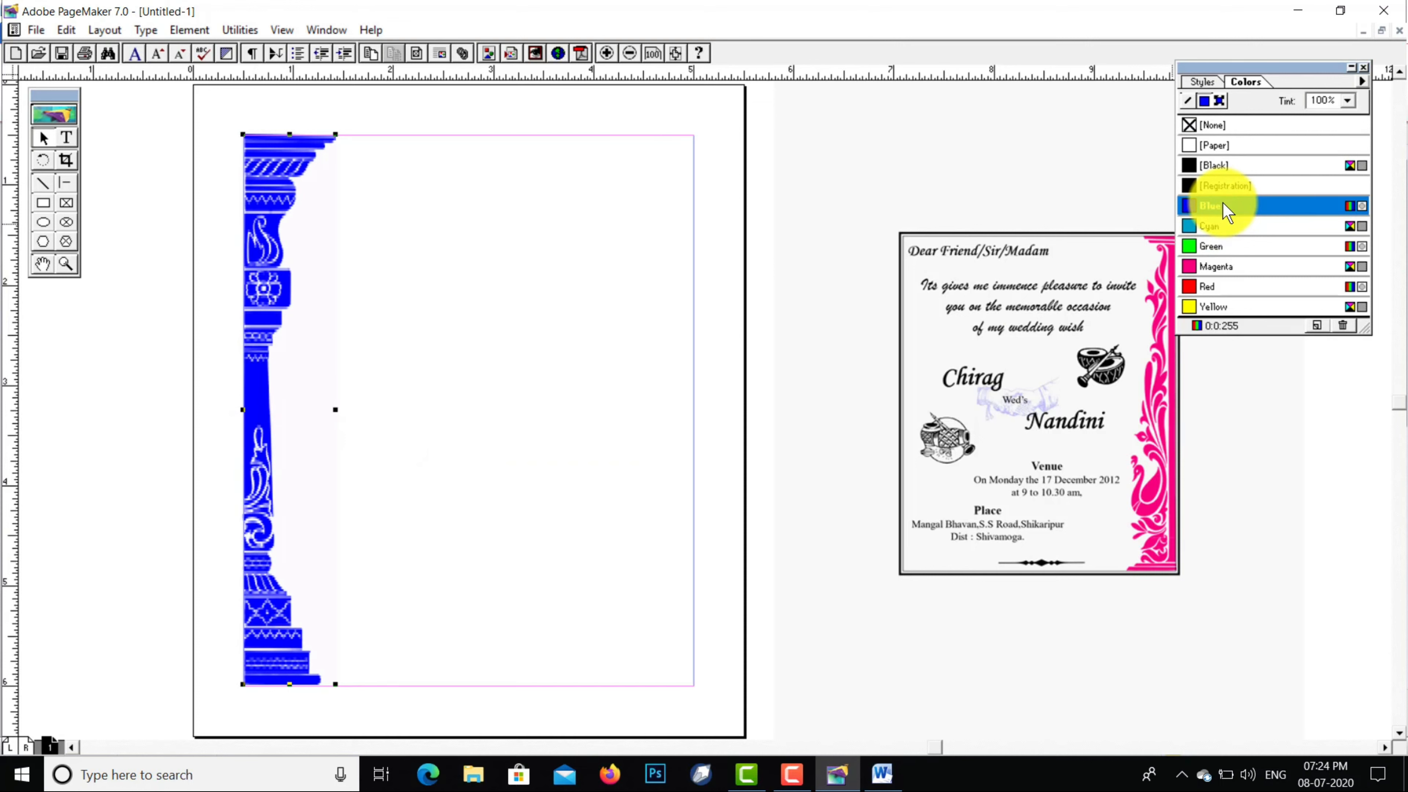
Create a text block to the right of the pillar reading "Dear Friend/Sir/Madam" and select the block as an object
left_click(64, 139)
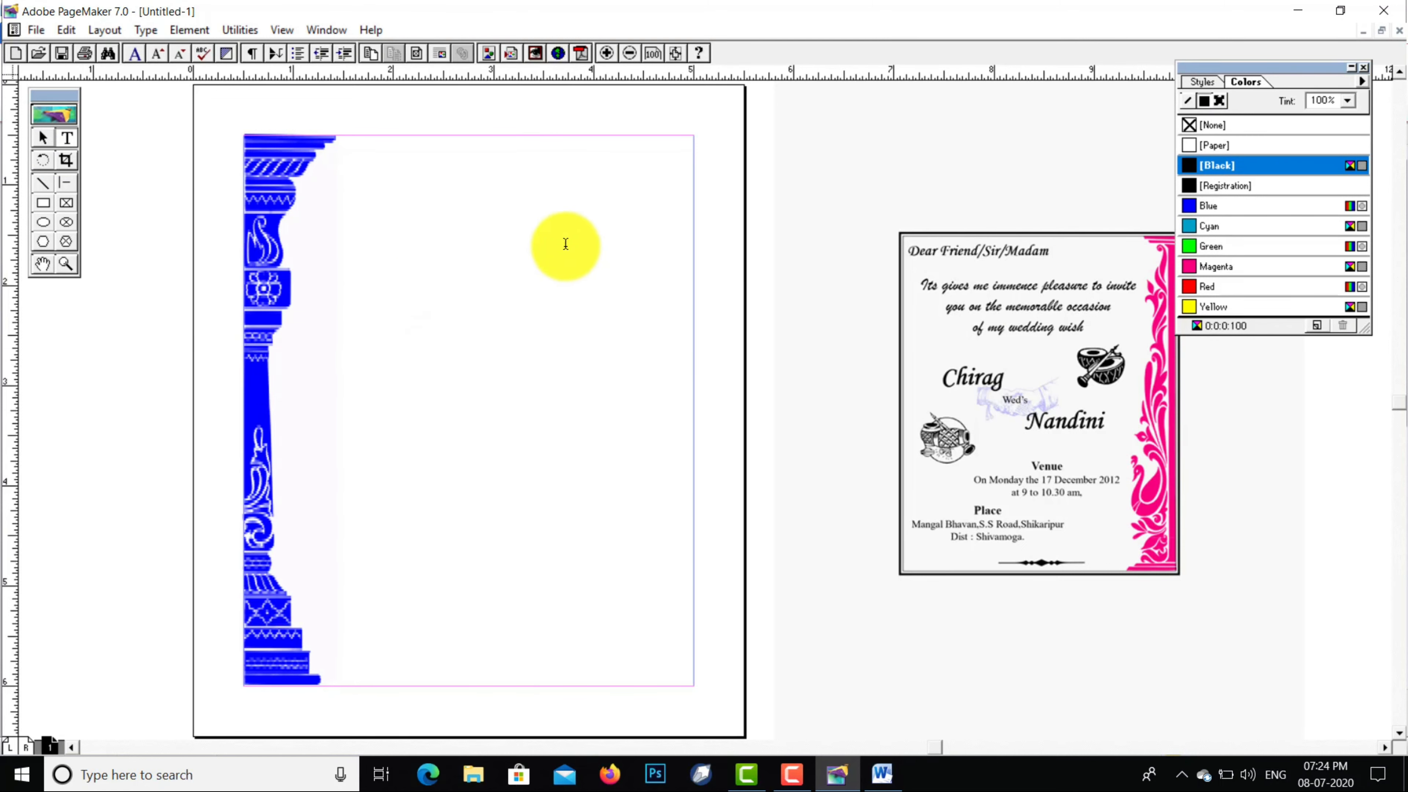
left_click_drag(451, 246, 673, 352)
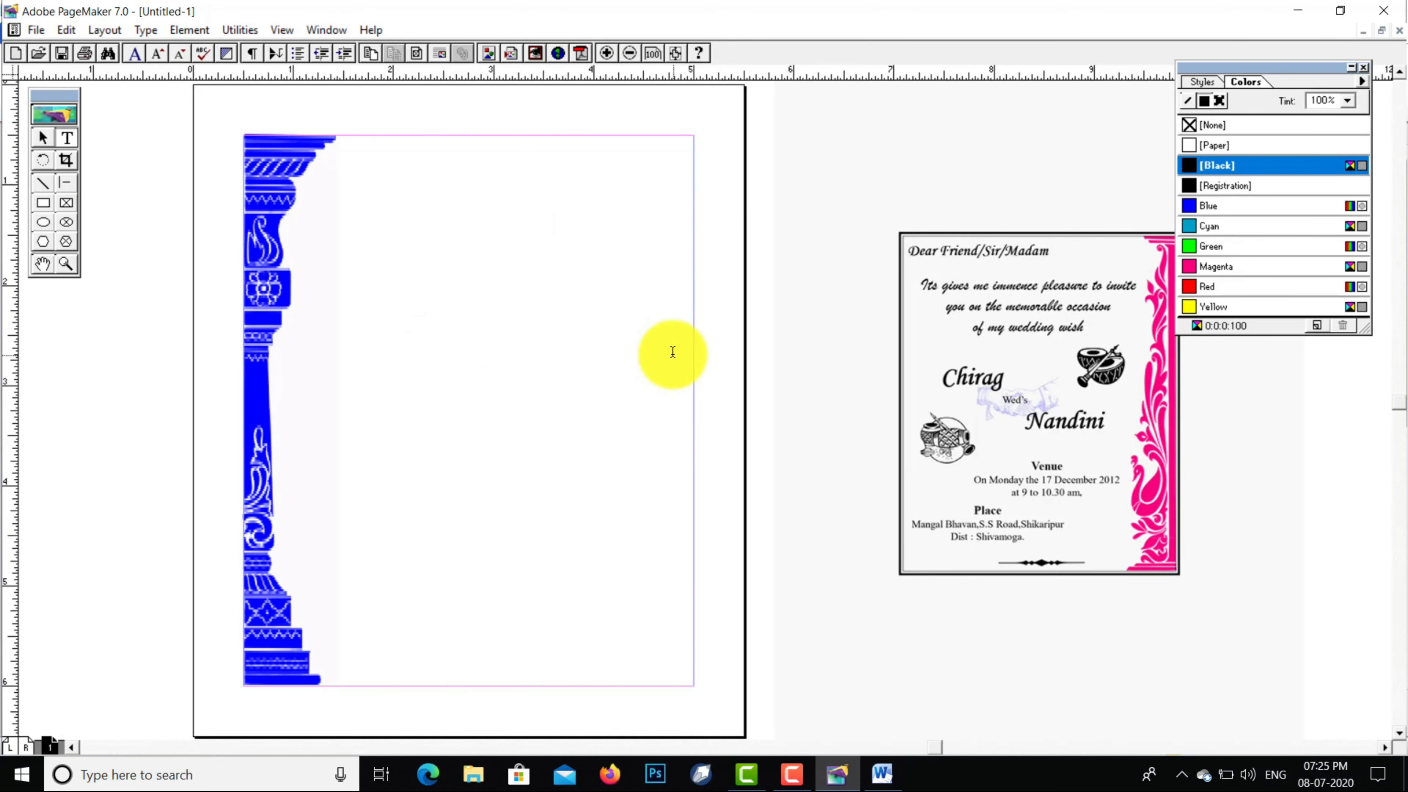
type("Dear Friend/sir")
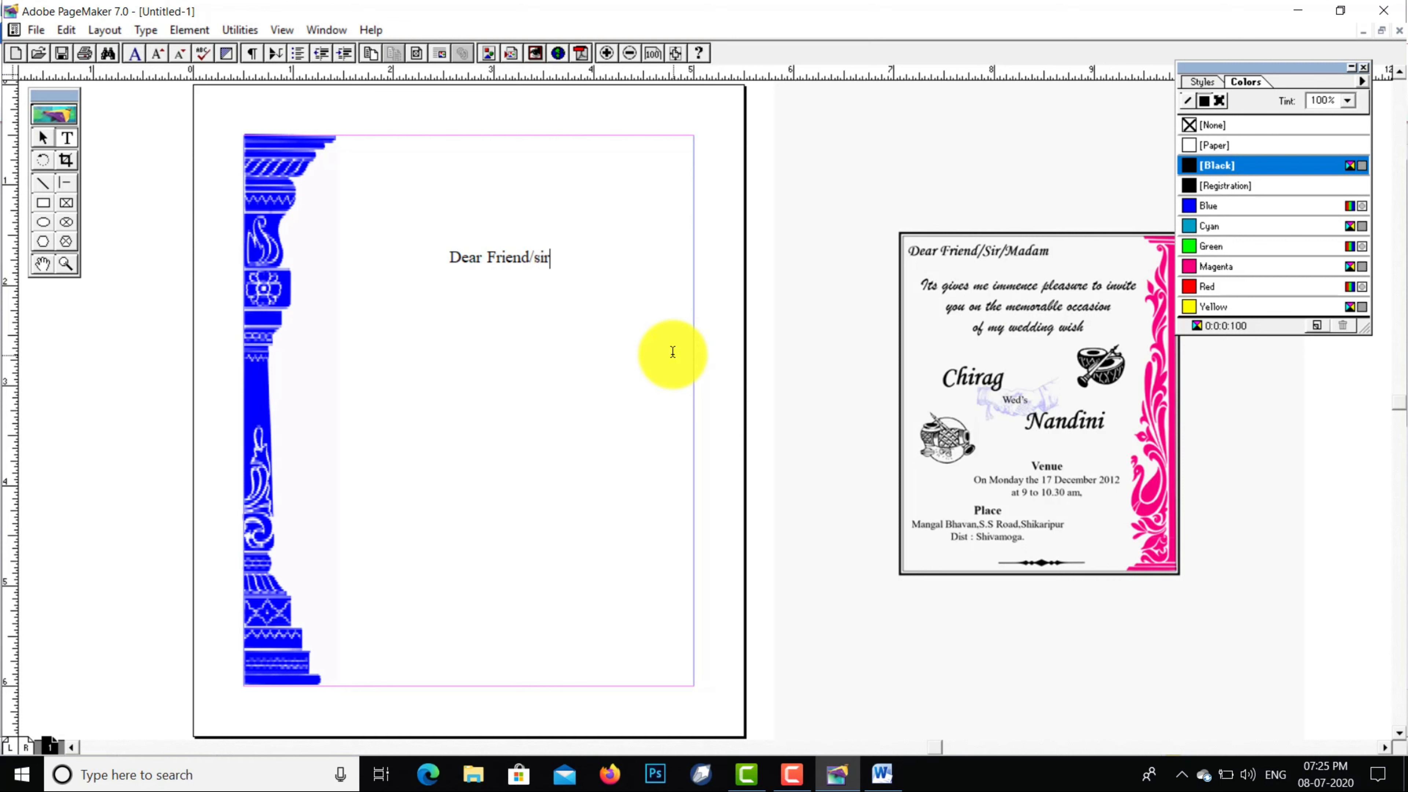
key("BackSpace")
key("BackSpace")
key("BackSpace")
type("Sir/Mada")
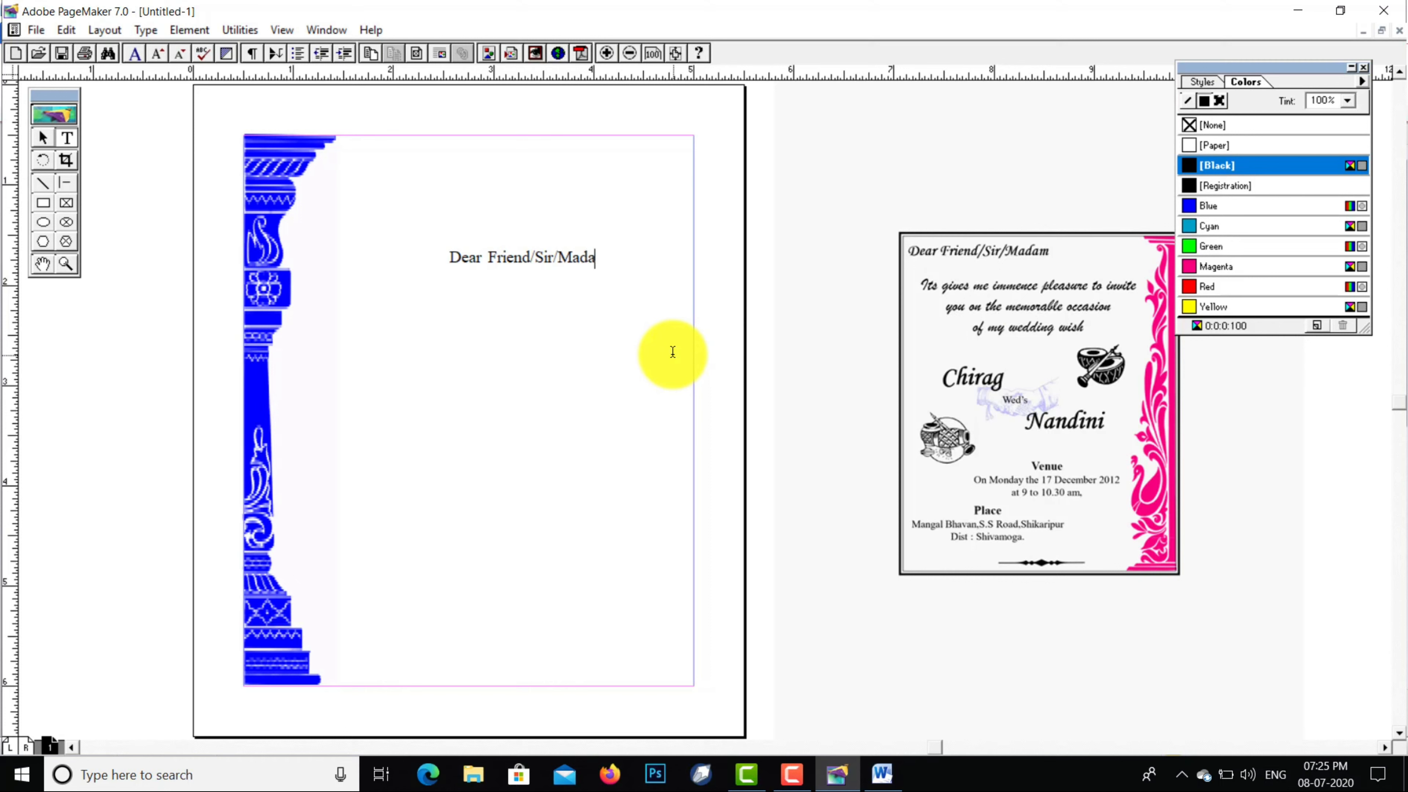
type("m")
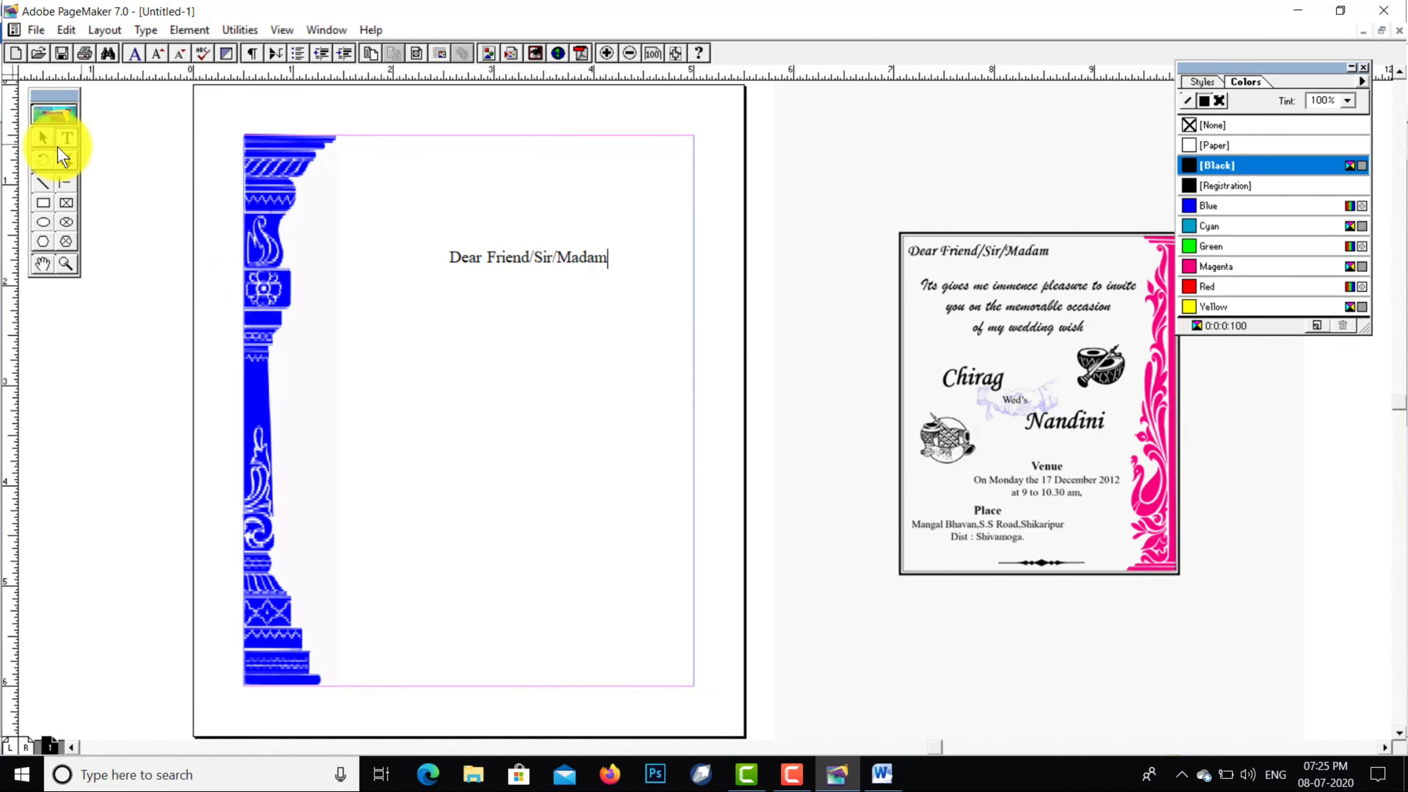
left_click(45, 143)
left_click(558, 252)
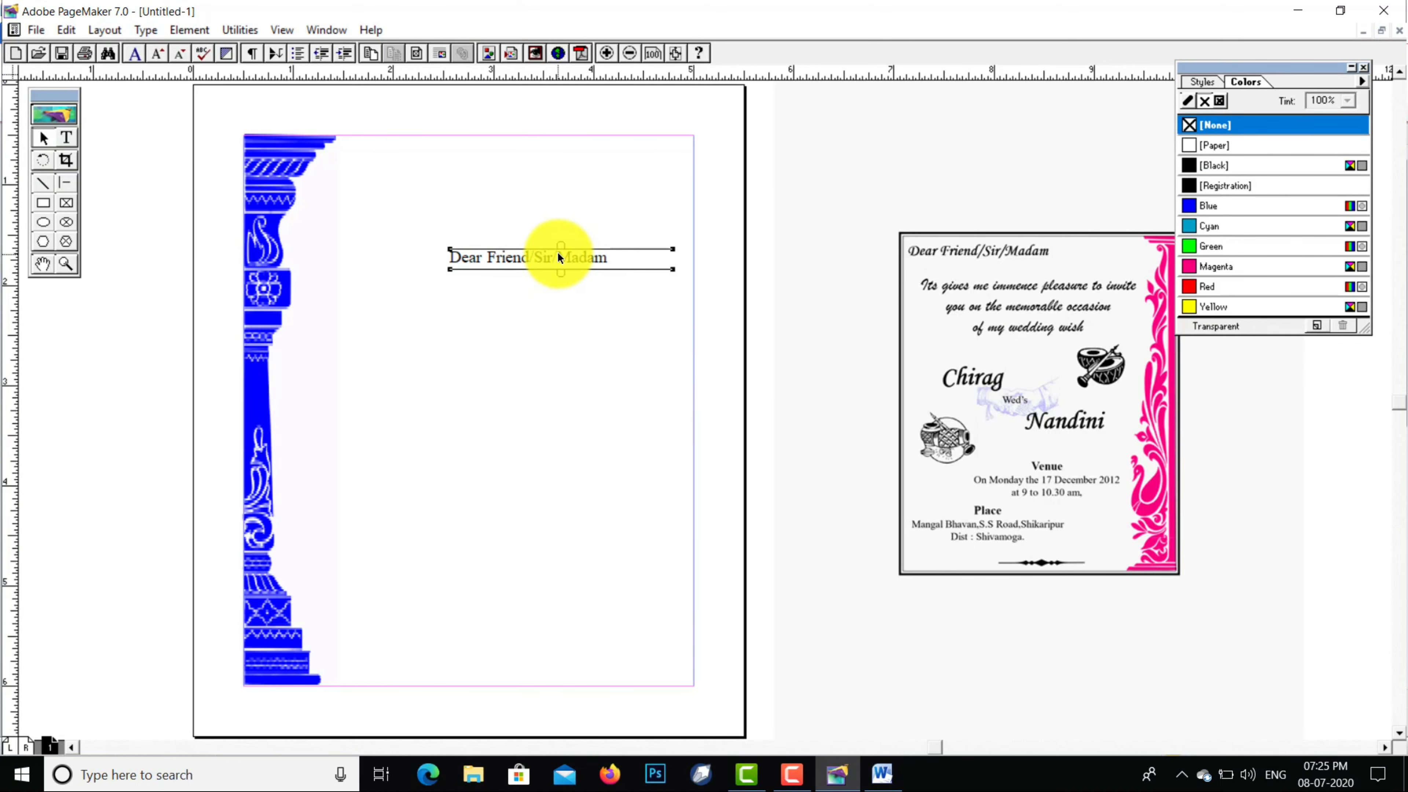
Narrow the greeting text block to fit its text and move it between the pillar's top and the right margin, just under the top margin
left_click_drag(671, 270, 454, 158)
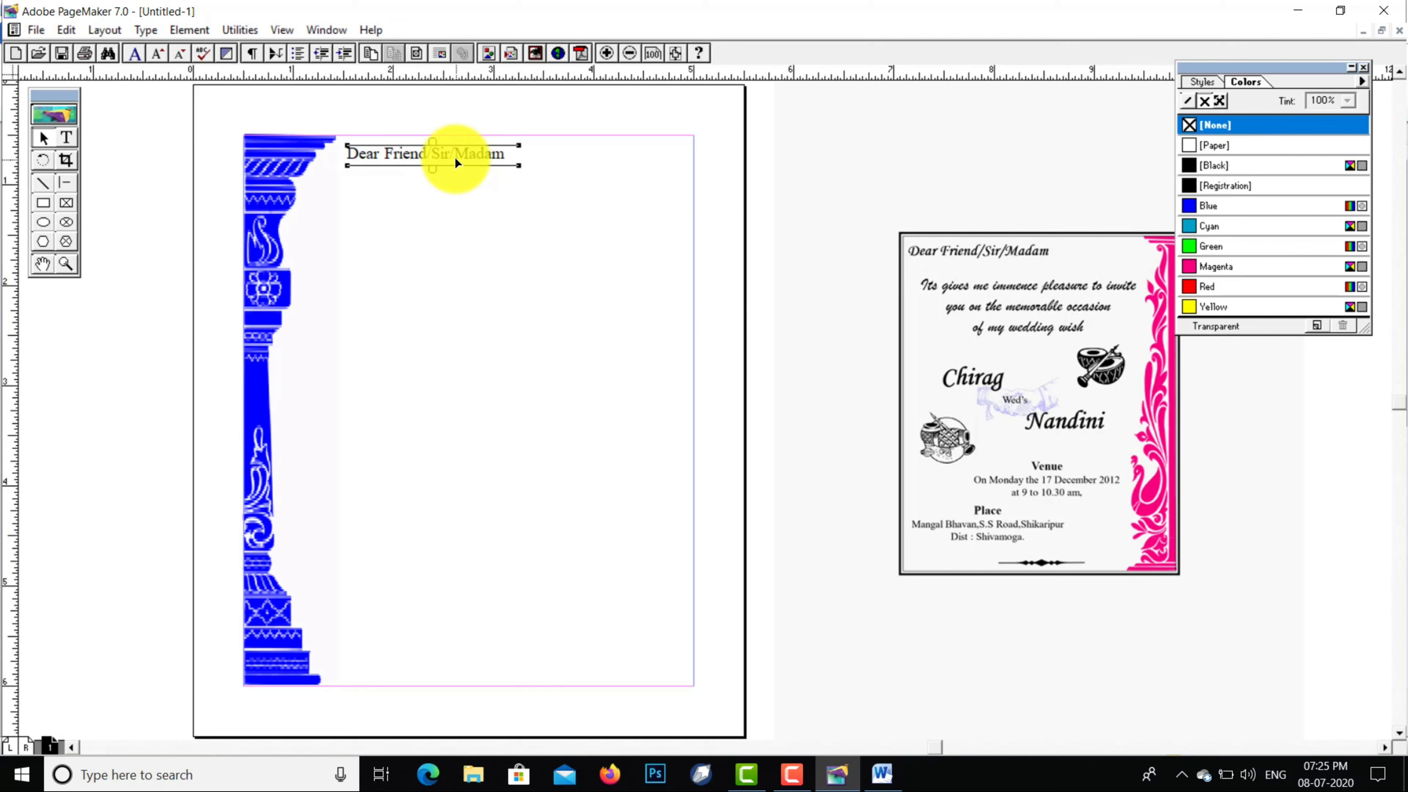
left_click_drag(456, 162, 484, 163)
Select the blue pillar image and show the Control Palette
left_click(263, 288)
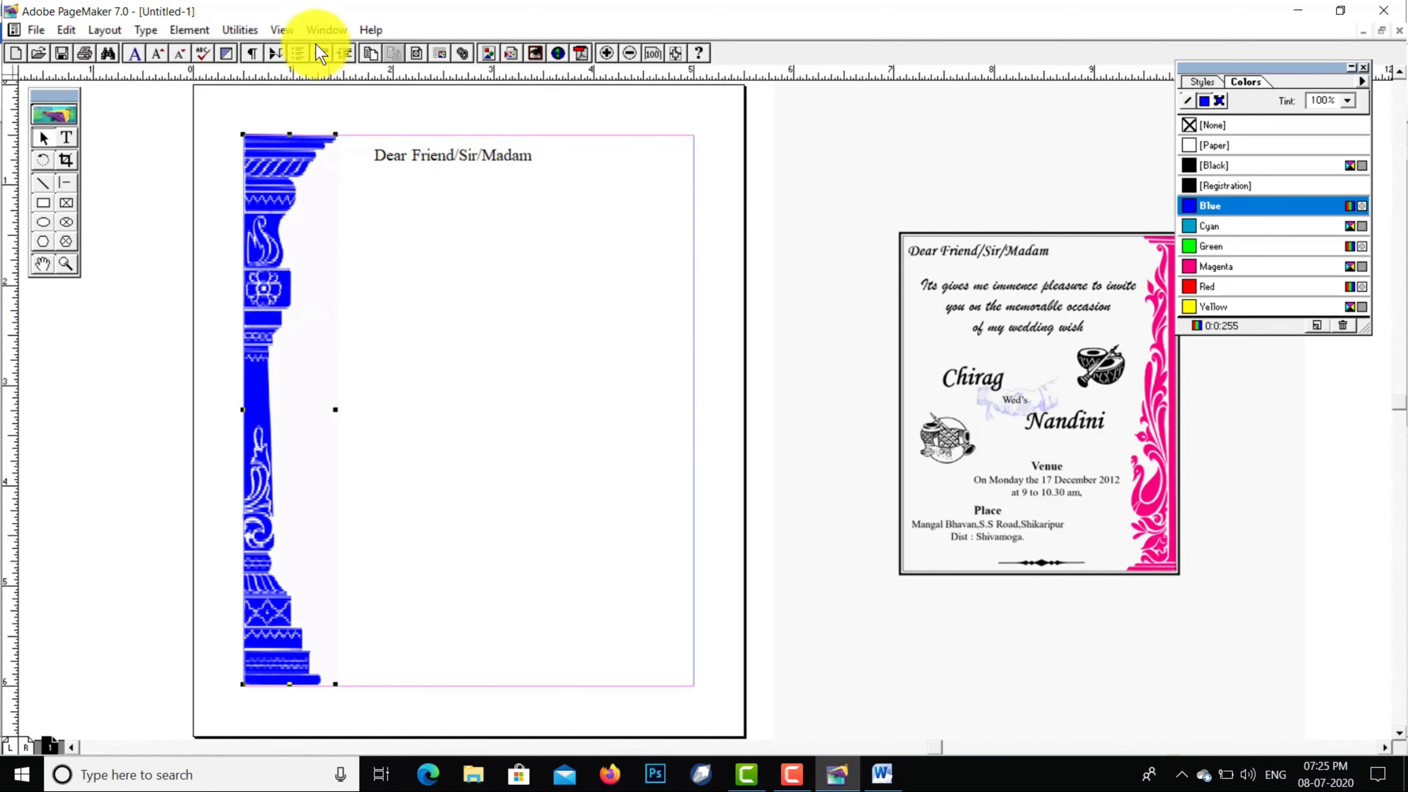
left_click(325, 30)
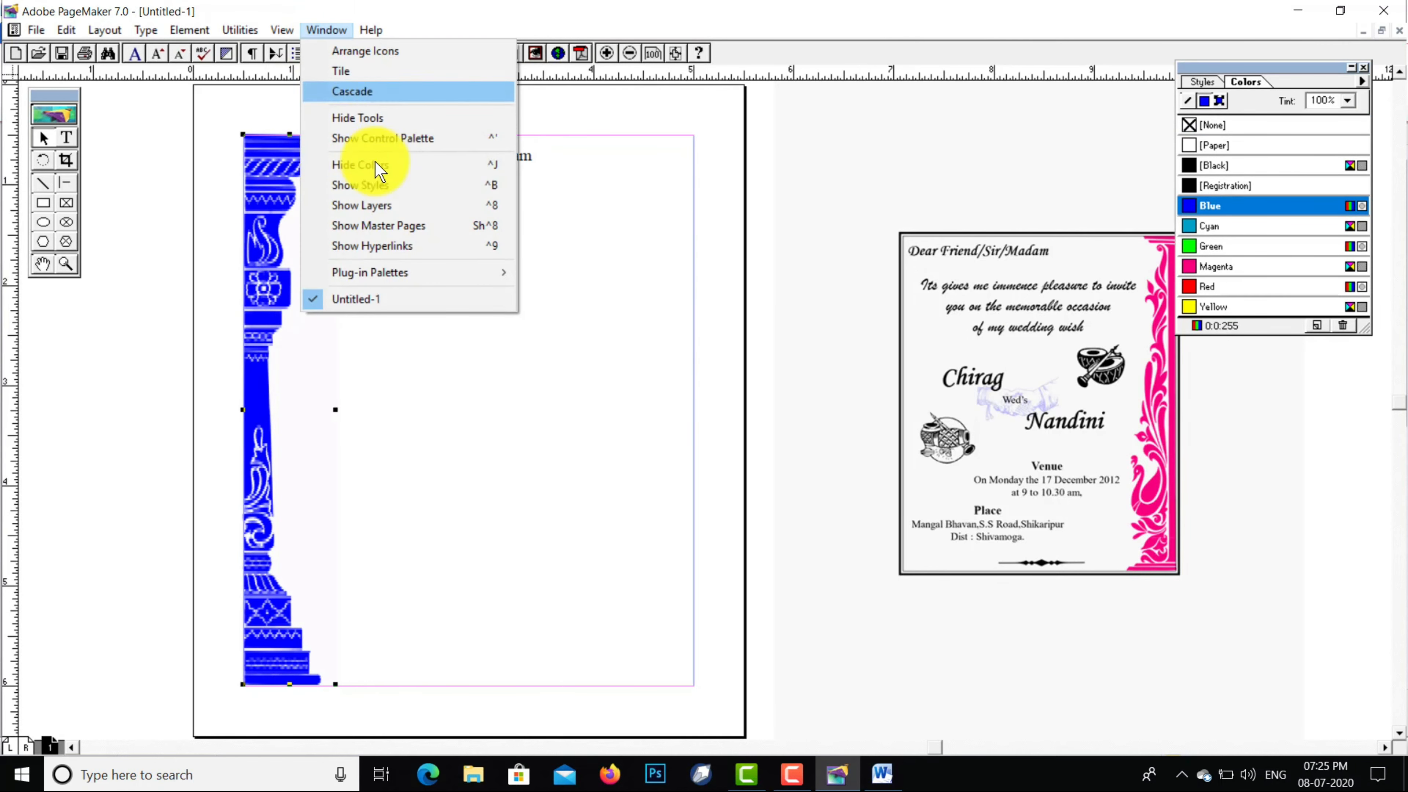
left_click(383, 138)
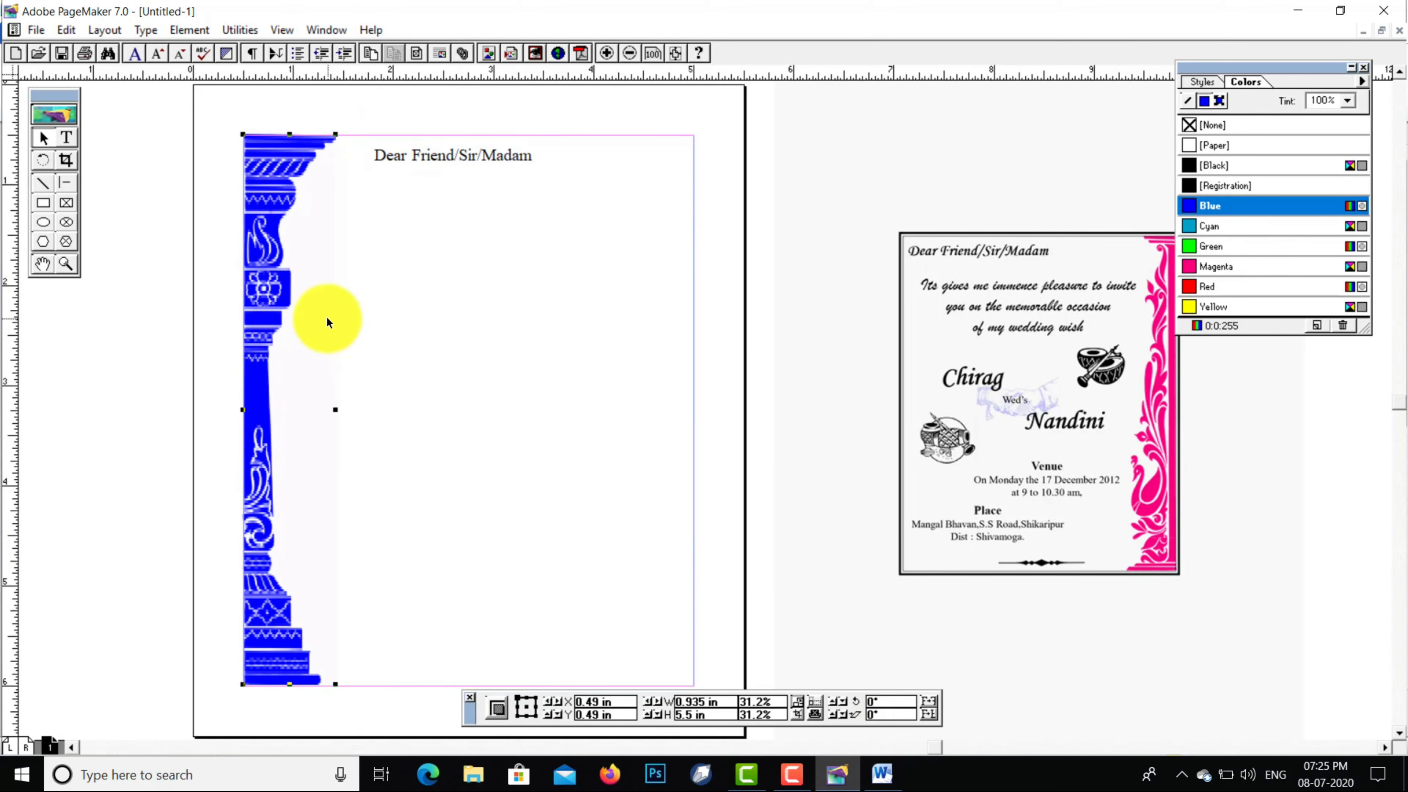
Duplicate the blue pillar by copy and paste and place the copy against the top-right corner of the margins
right_click(292, 311)
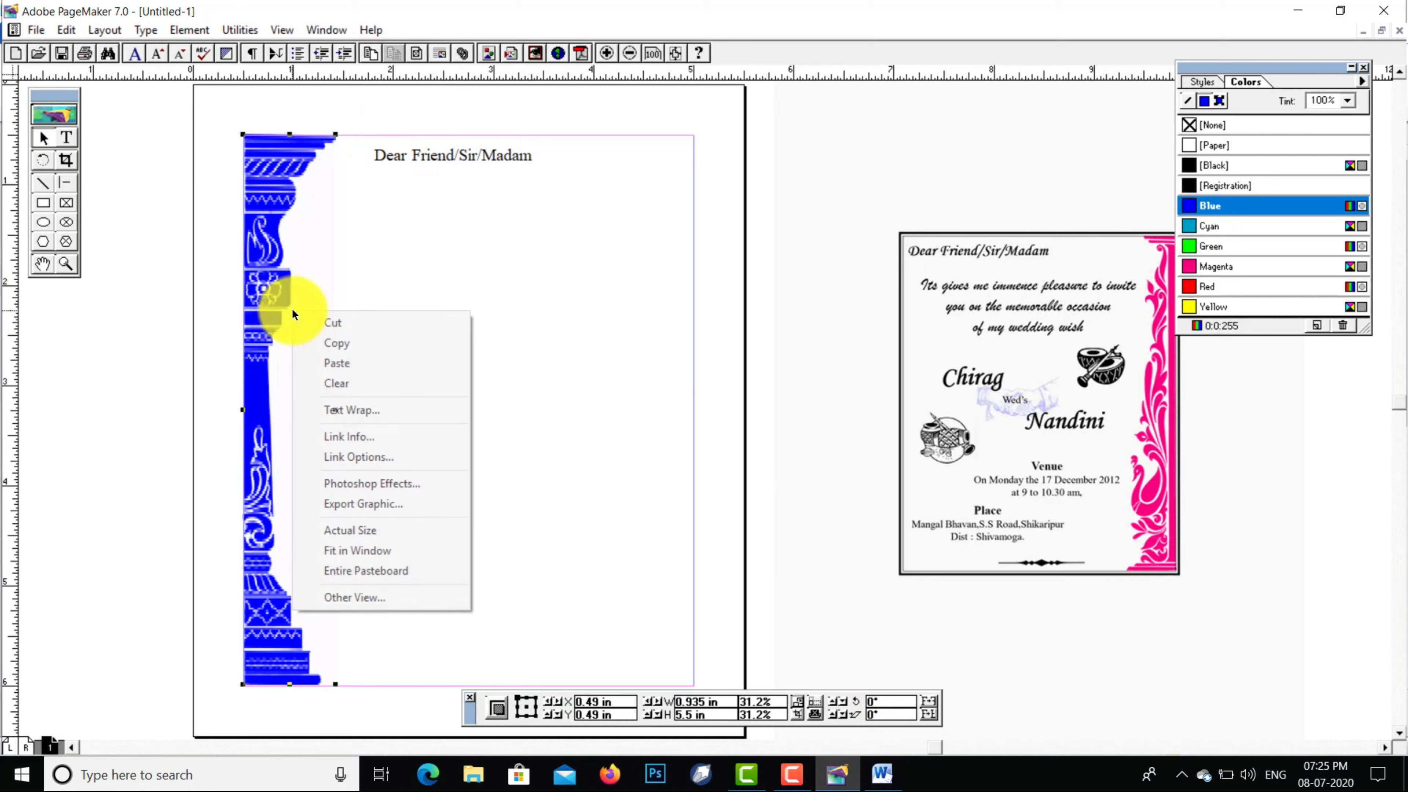
left_click(325, 342)
left_click(652, 258)
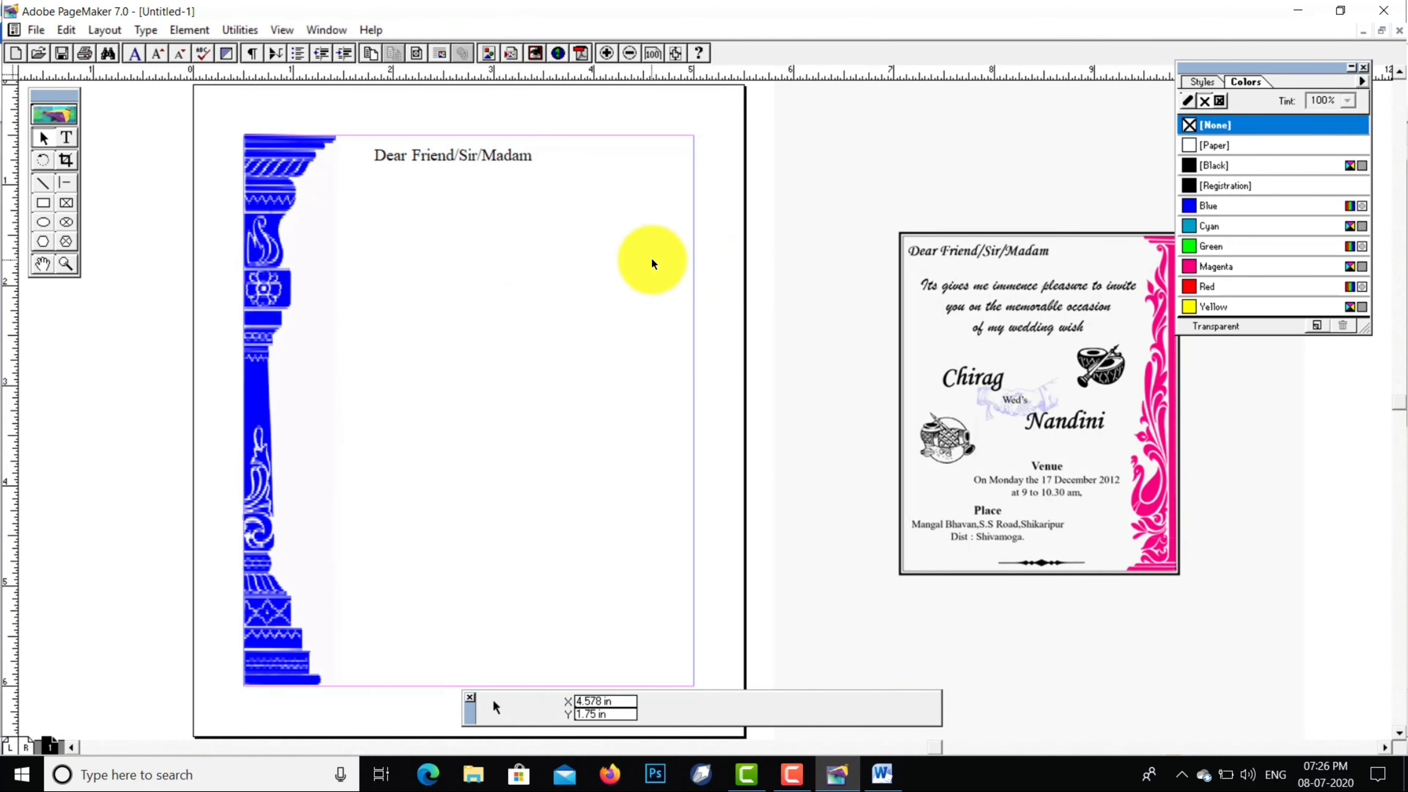
right_click(651, 257)
left_click(676, 313)
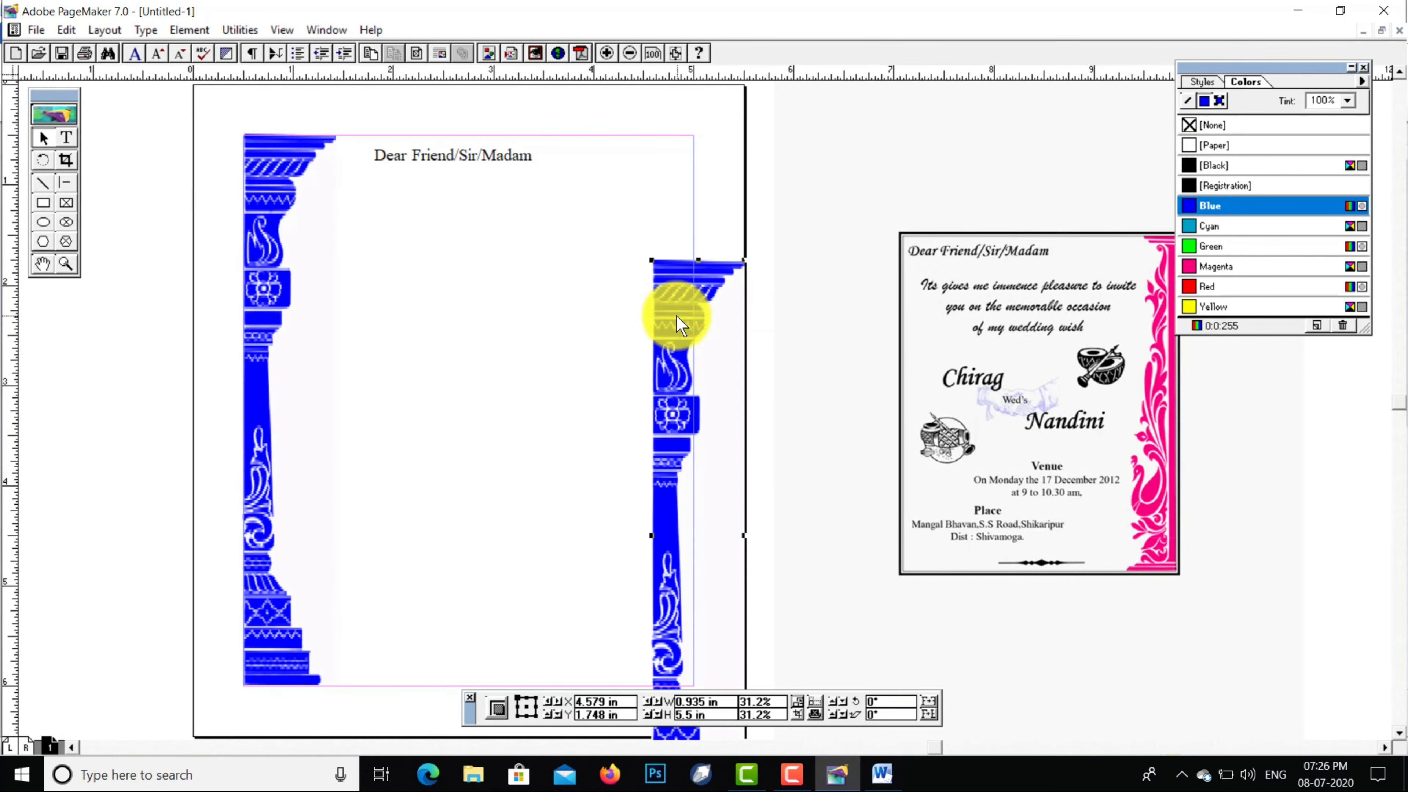
left_click_drag(663, 325, 616, 197)
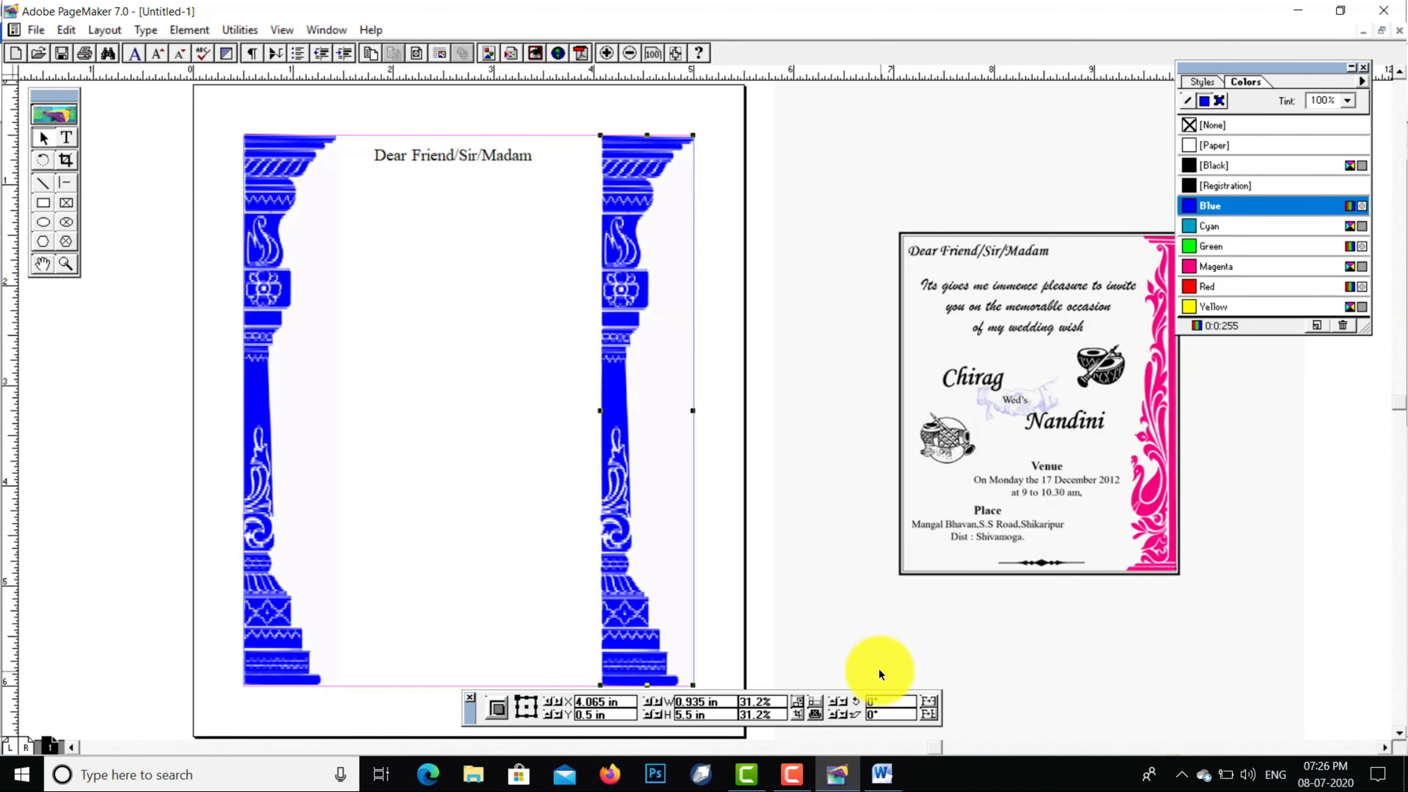
Flip the copied pillar horizontally and nudge it right until it meets the right margin guide, leaving nothing selected
left_click(933, 703)
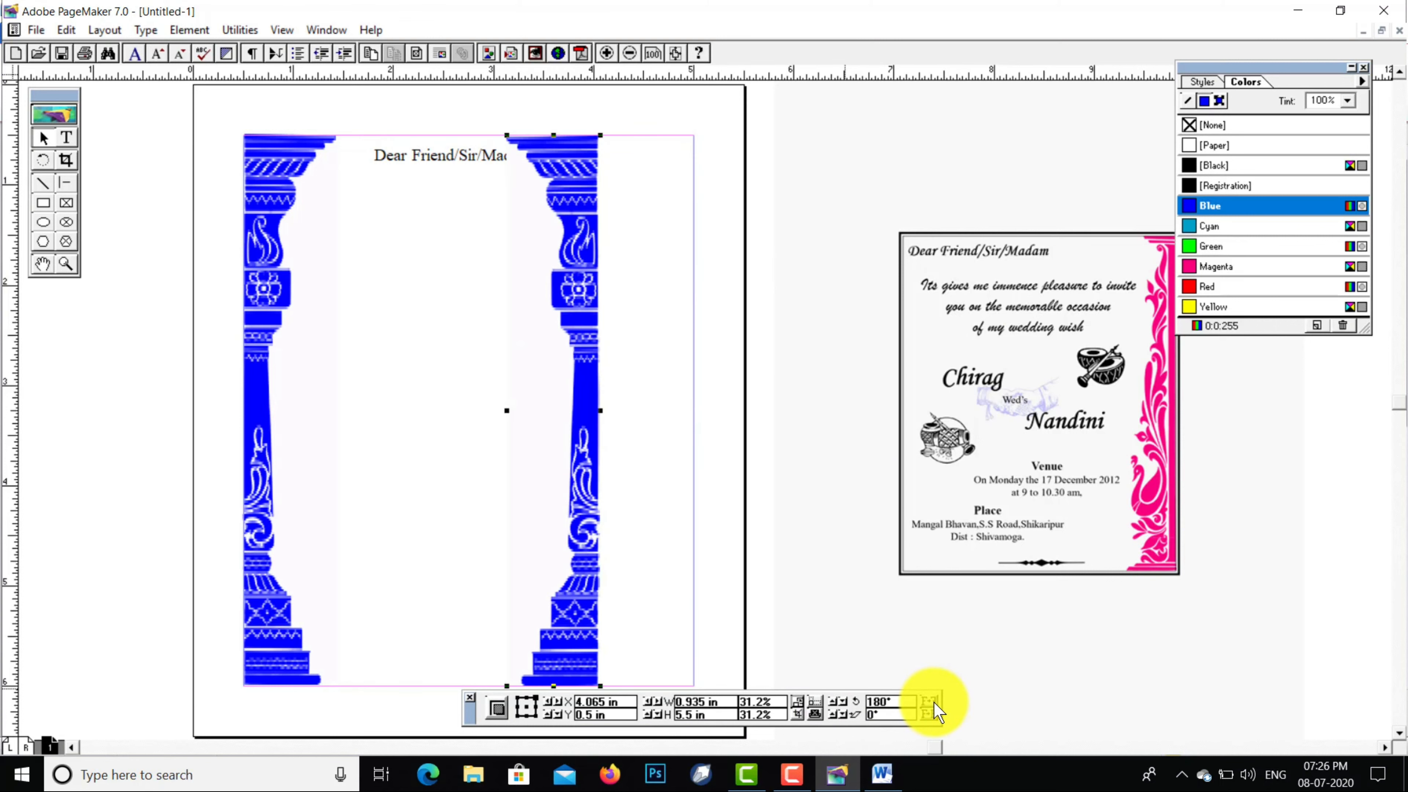
key("Right")
key("Right")
key("Right")
key("Right")
key("Right")
key("Right")
key("Right")
key("Right")
key("Right")
key("Right")
key("Right")
key("Right")
key("Right")
key("Right")
key("Right")
key("Right")
key("Right")
key("Right")
key("Right")
key("Right")
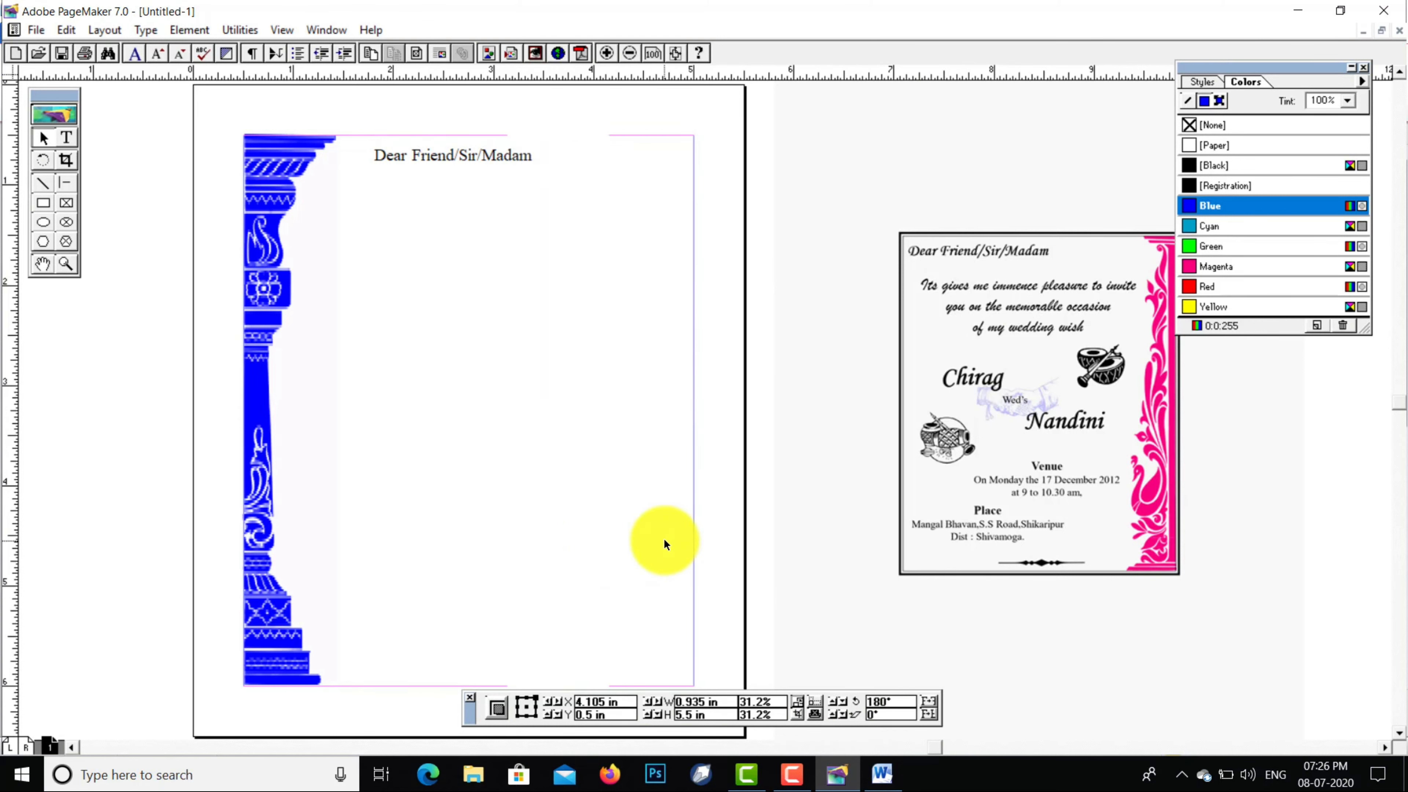
key("Right")
key("Right")
key("Right")
key("Right")
key("Right")
key("Right")
key("Right")
key("Right")
key("Right")
key("Right")
key("Right")
key("Right")
key("Right")
key("Right")
key("Right")
key("Right")
key("Right")
key("Right")
key("Right")
key("Right")
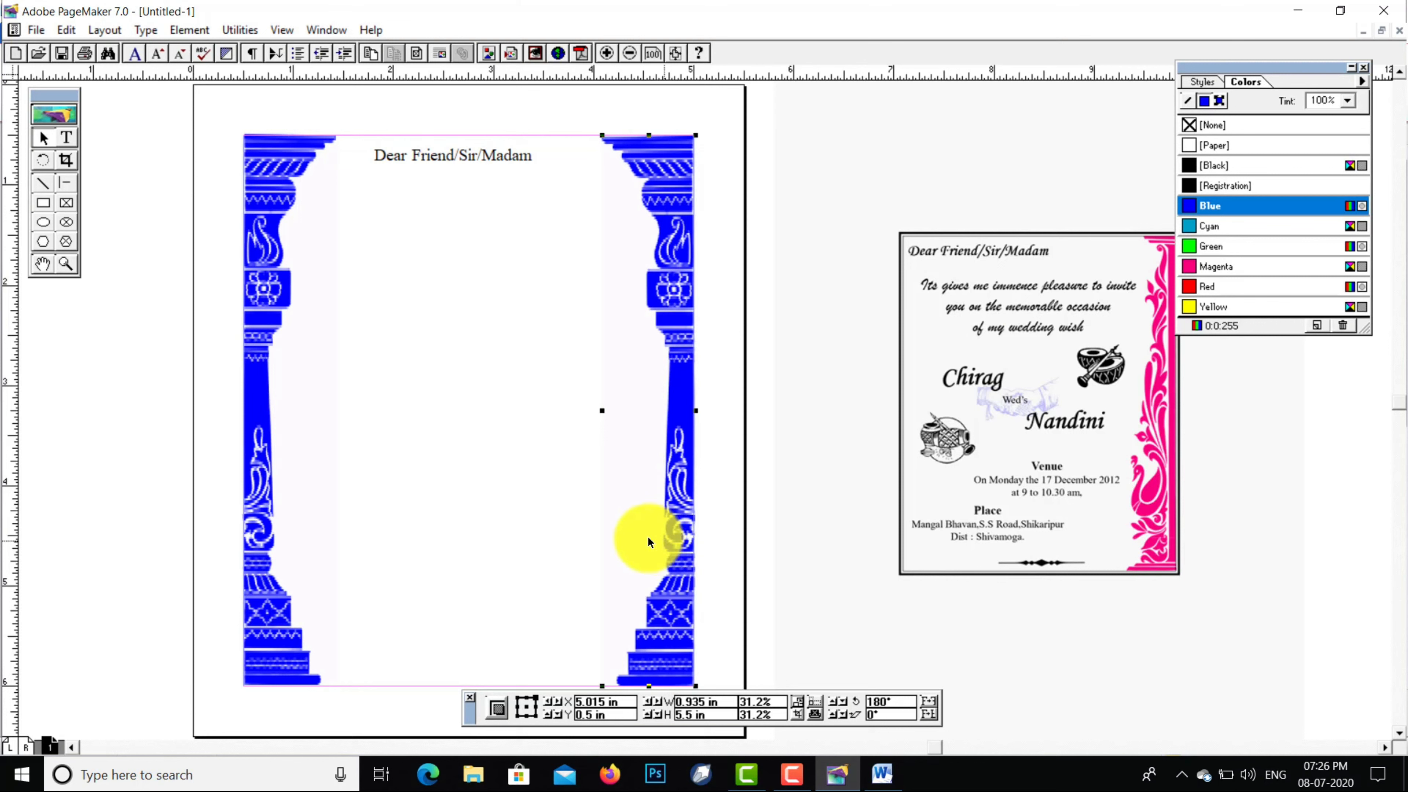
left_click(537, 493)
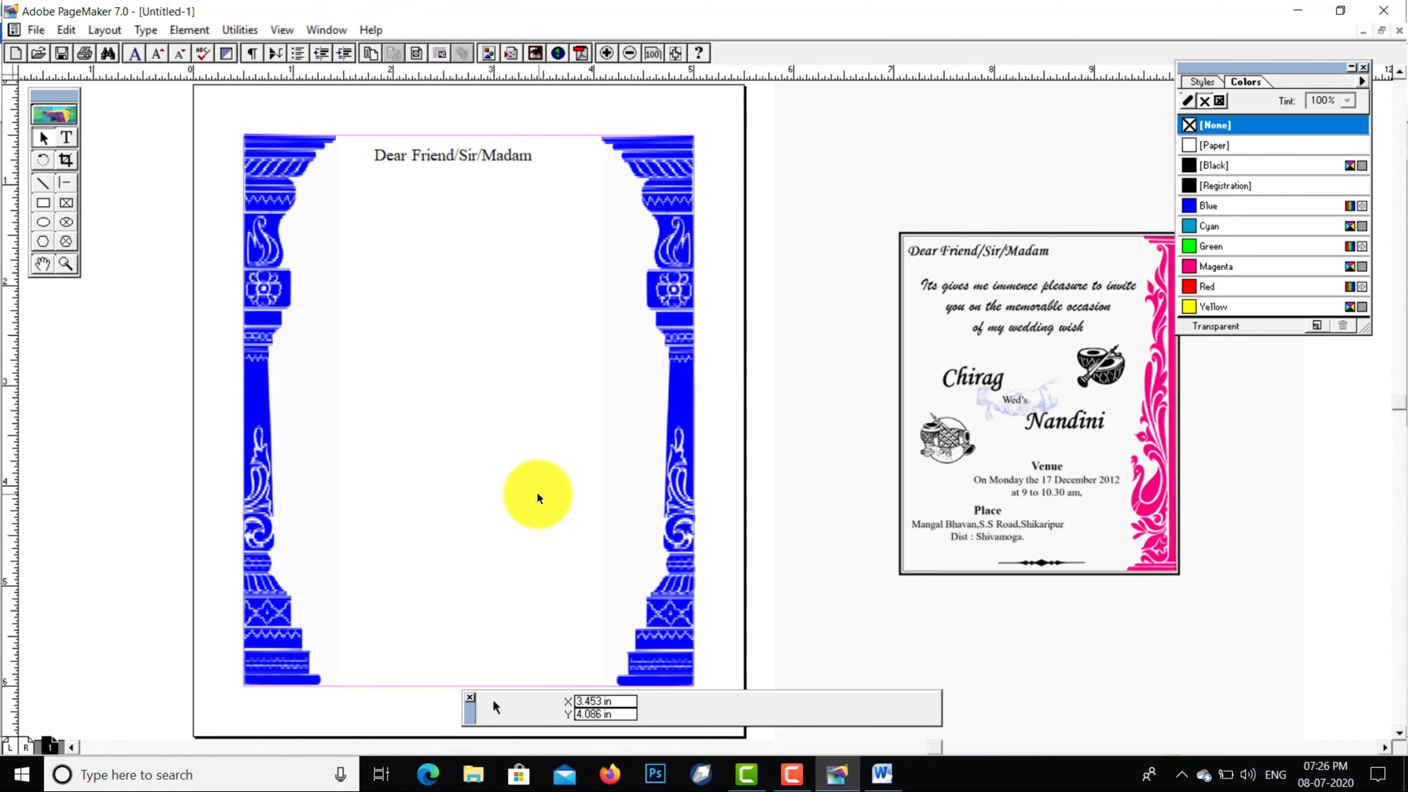
Create a text block between the pillars, below the greeting, with the first line "Its gives me immence pleasure to invite"
left_click(66, 137)
left_click_drag(306, 263, 581, 418)
type("Its")
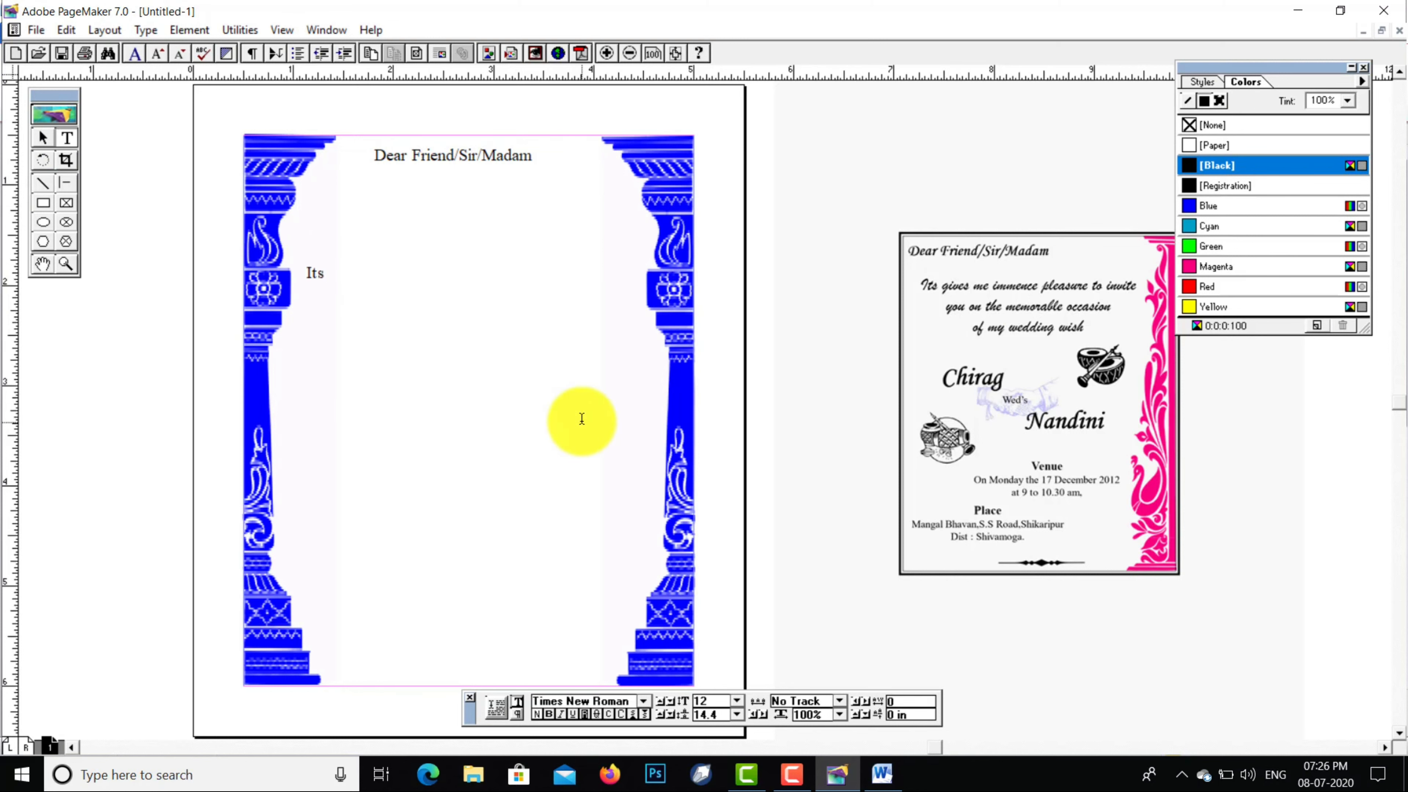
type(" gives me immence")
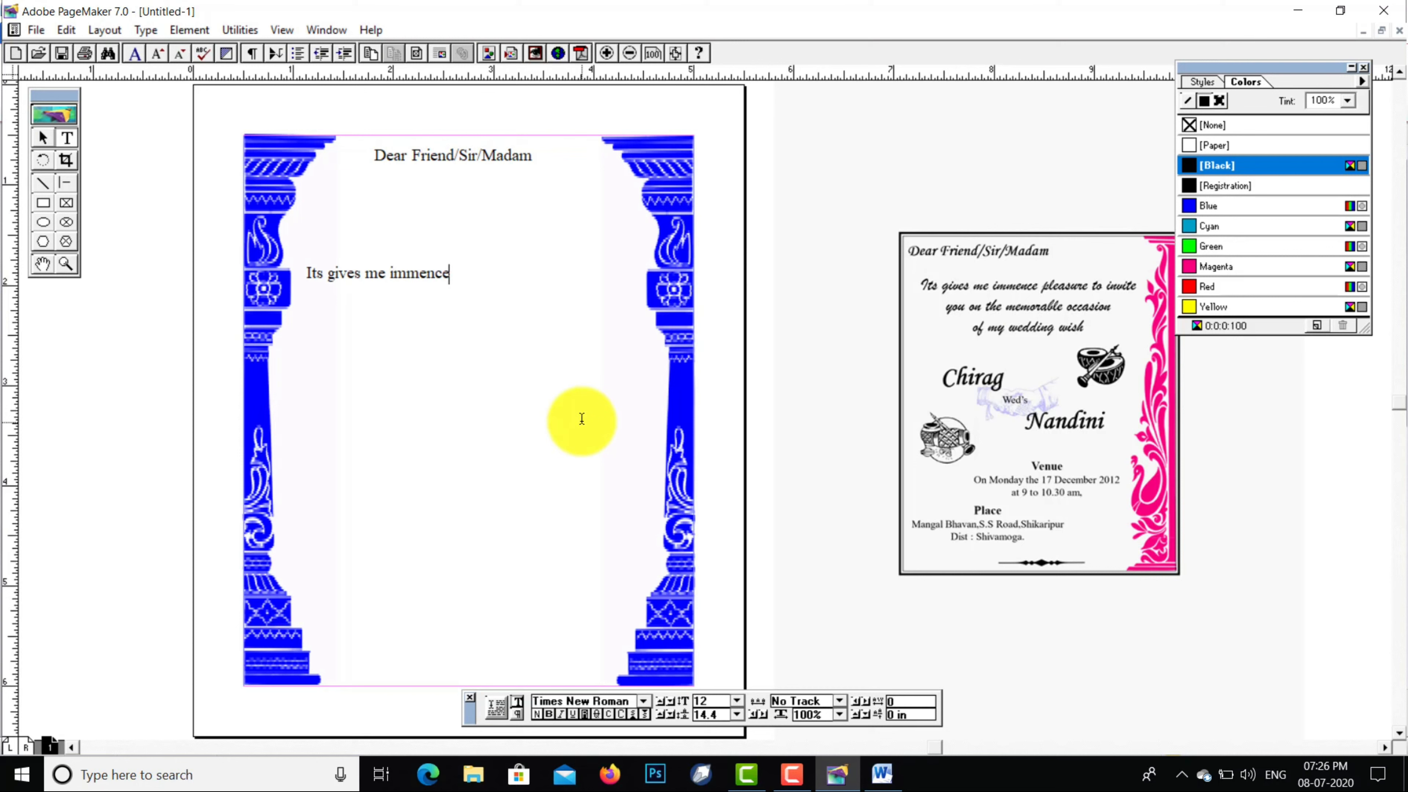
type(" pleasure to ")
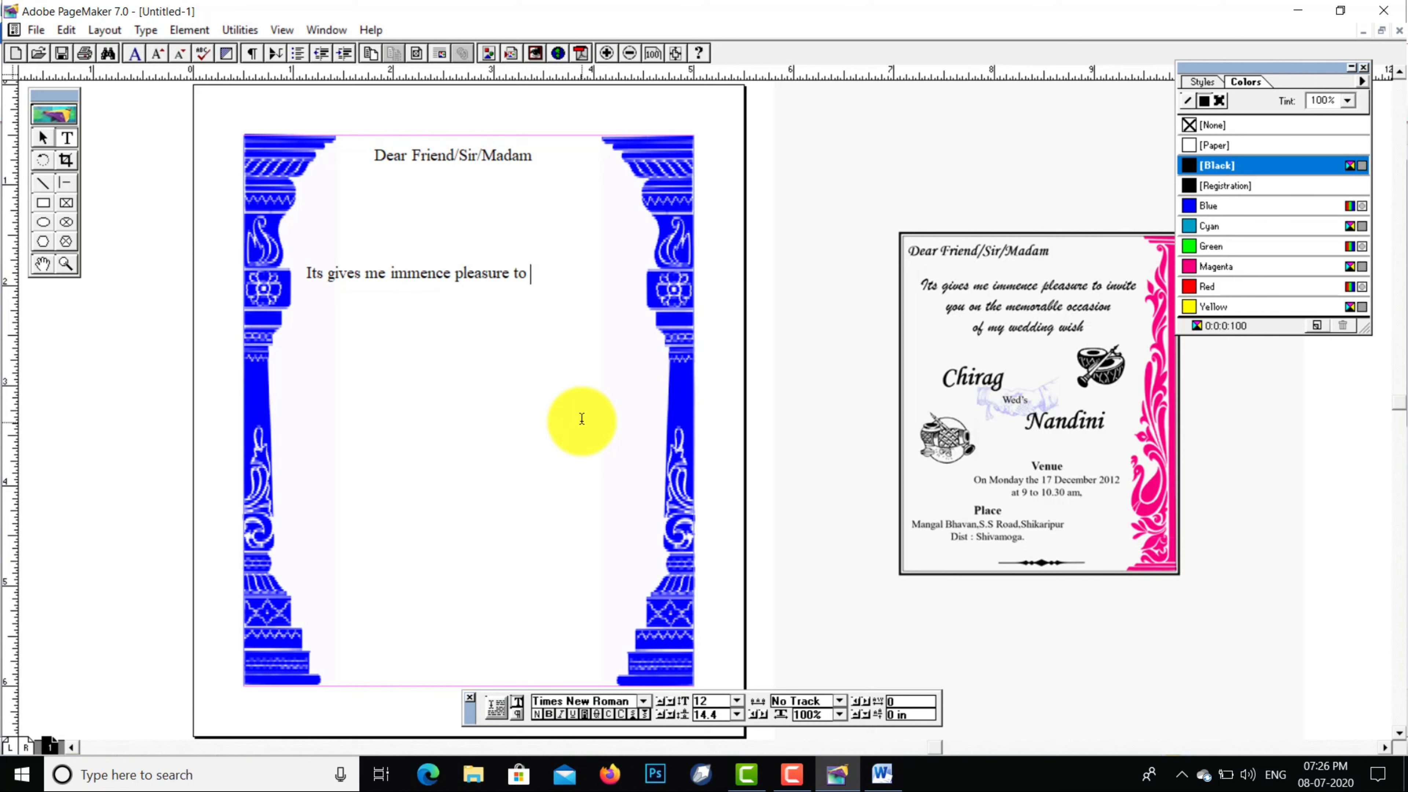
type("invite")
Add the lines "you on the memorable occasion" and "of my wedding wish" to the invitation text block
key("Return")
type("you")
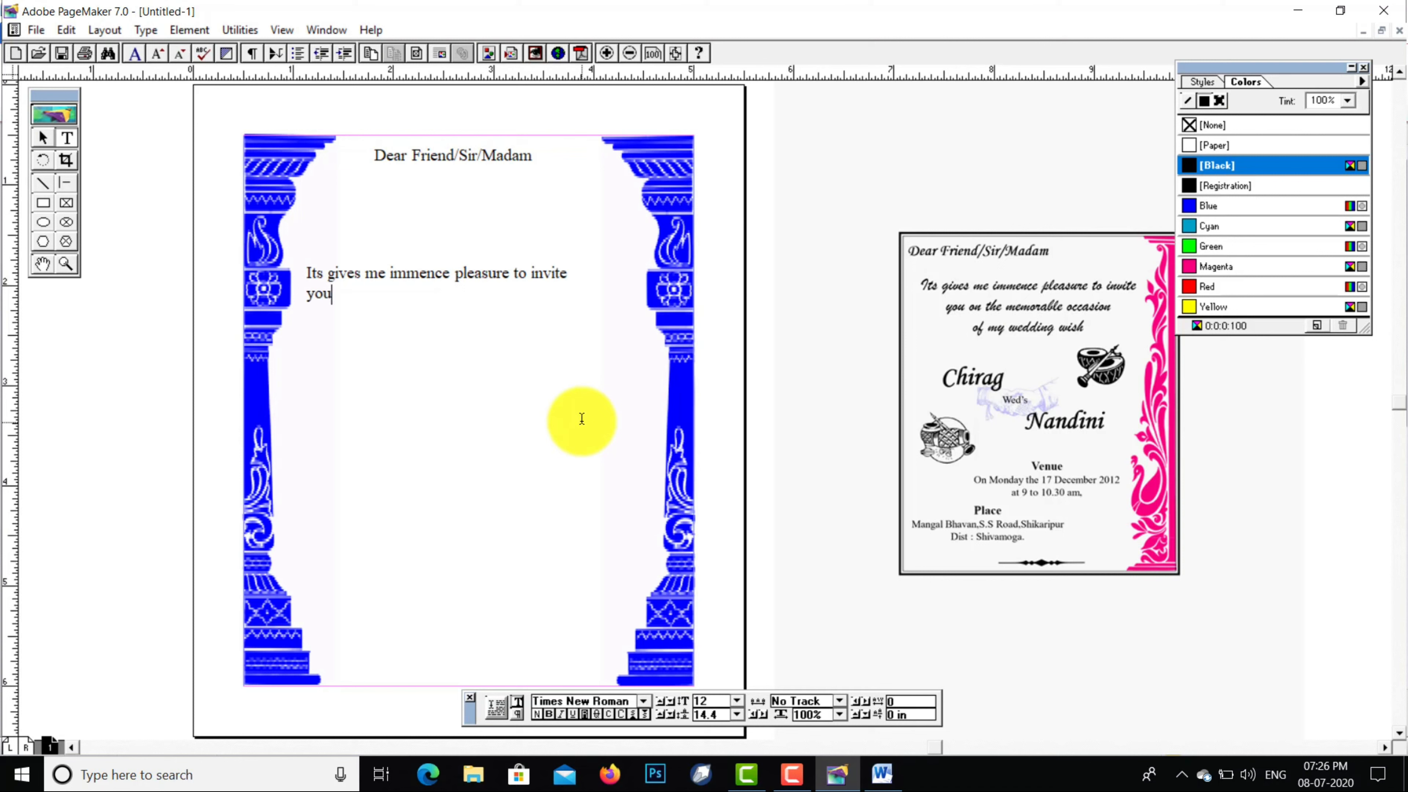
type(" on the memorable")
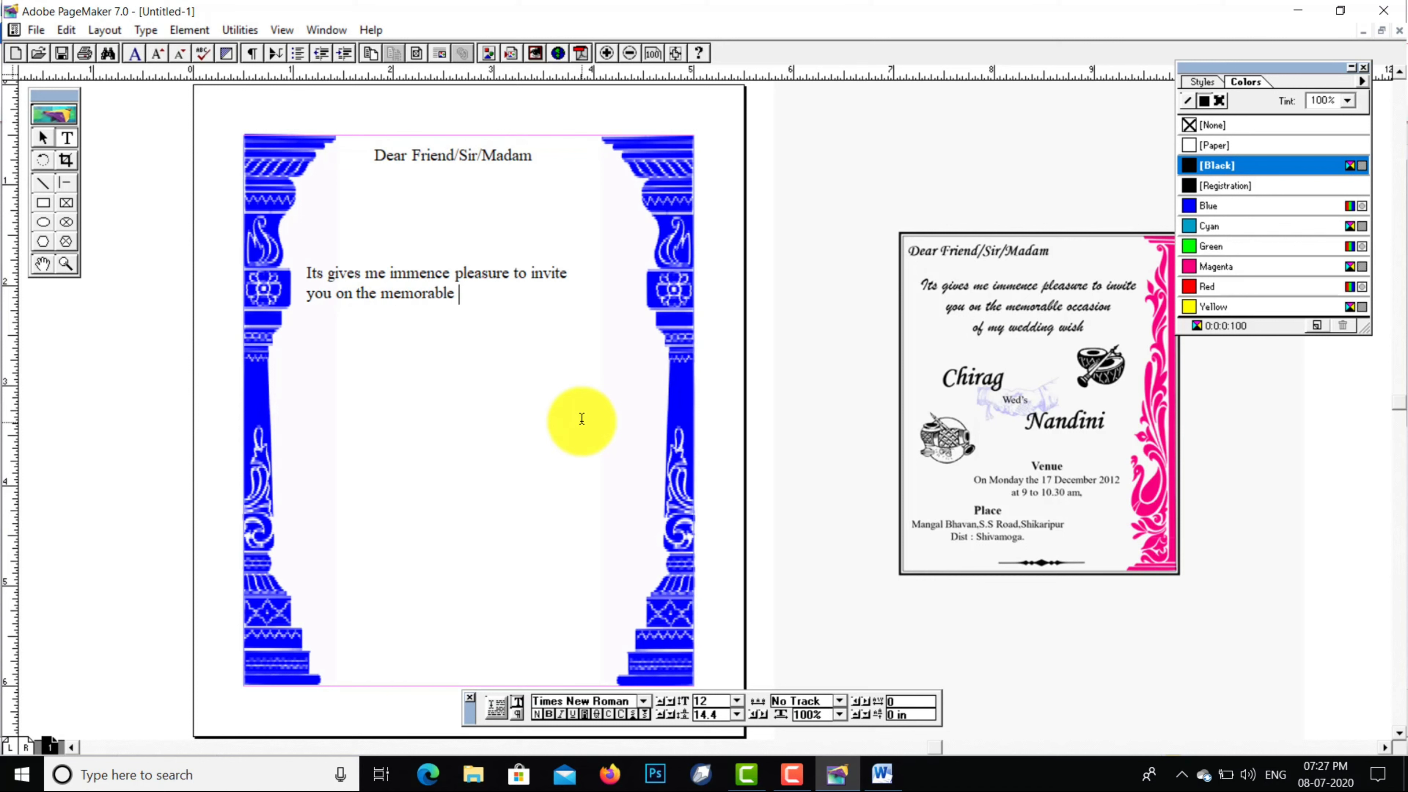
type(" occa")
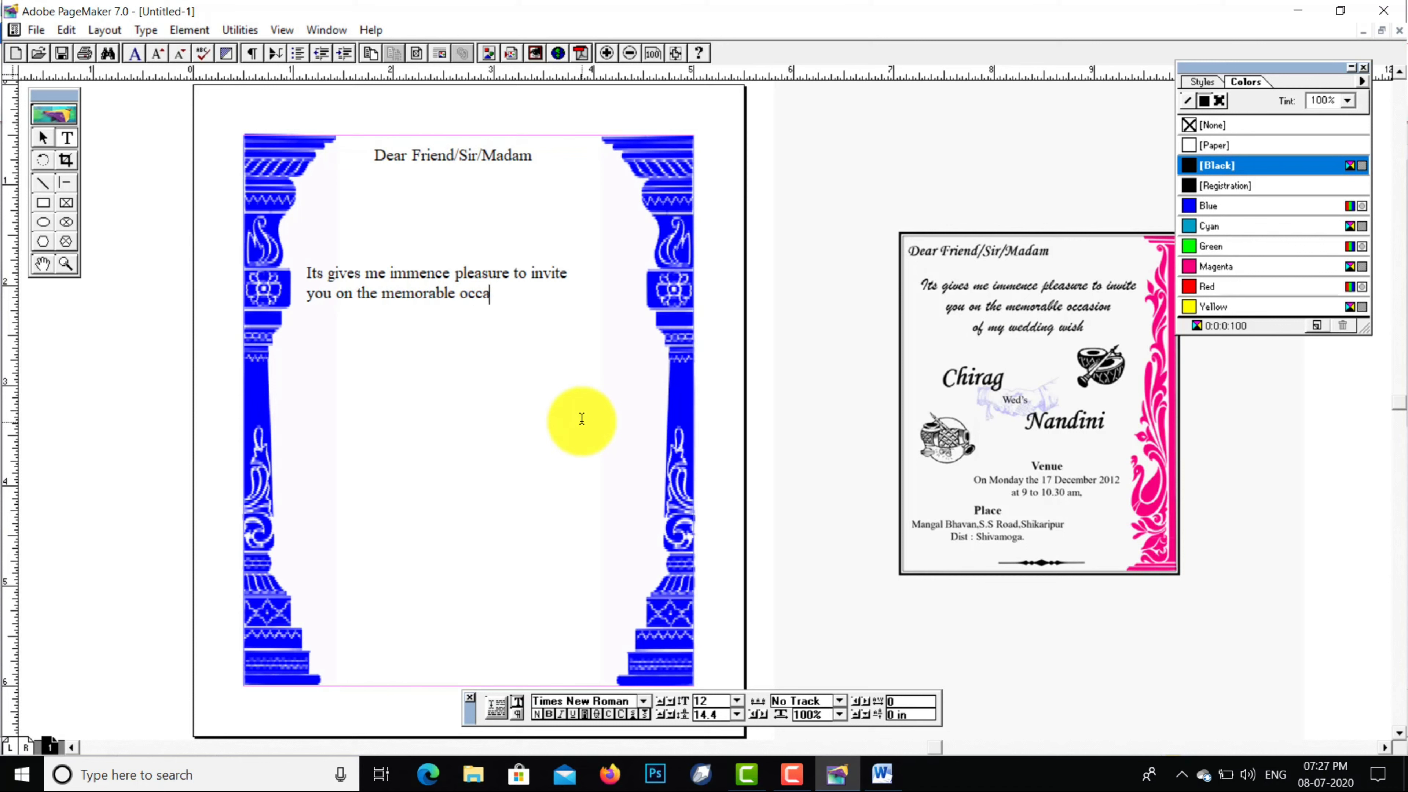
type("sion")
key("Return")
type("of my wedding ")
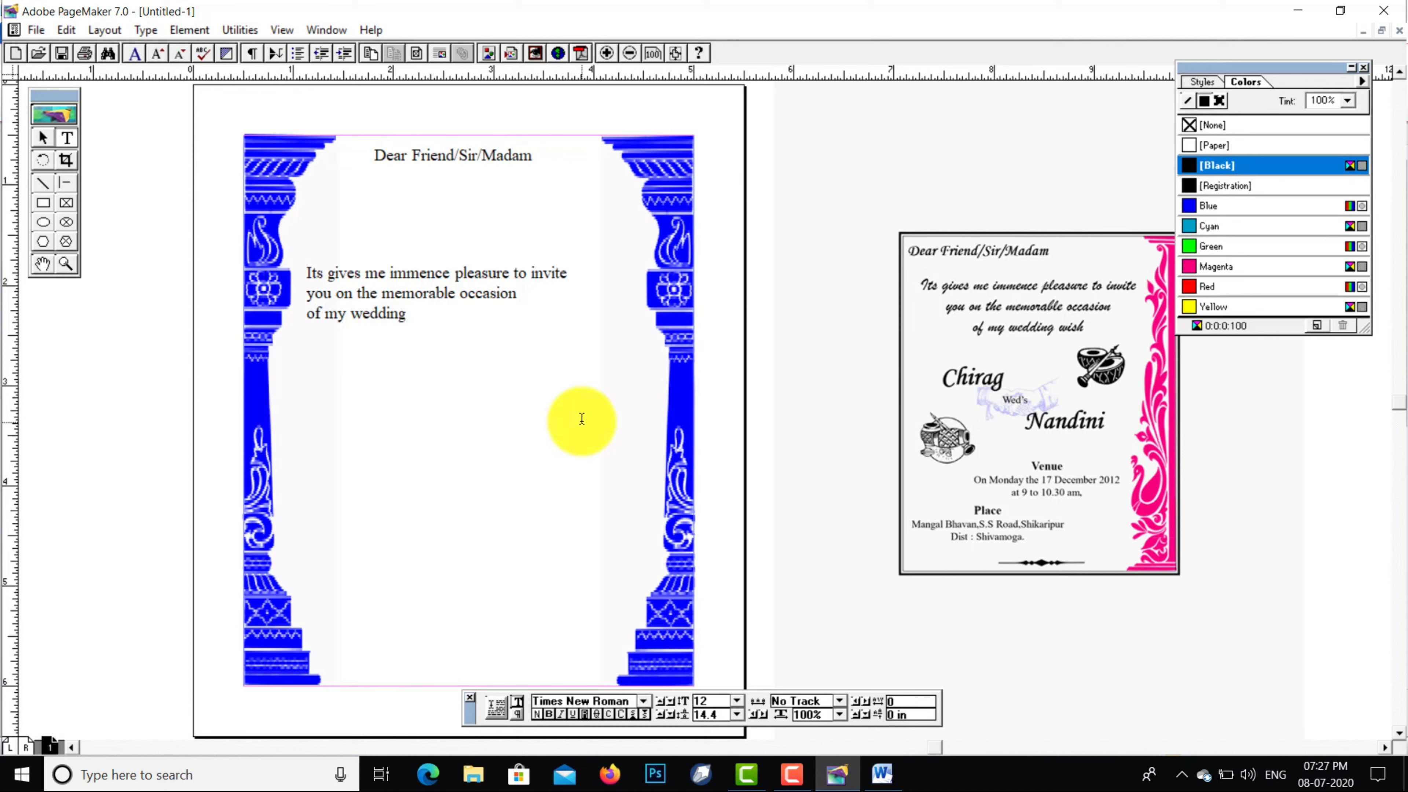
type("wish")
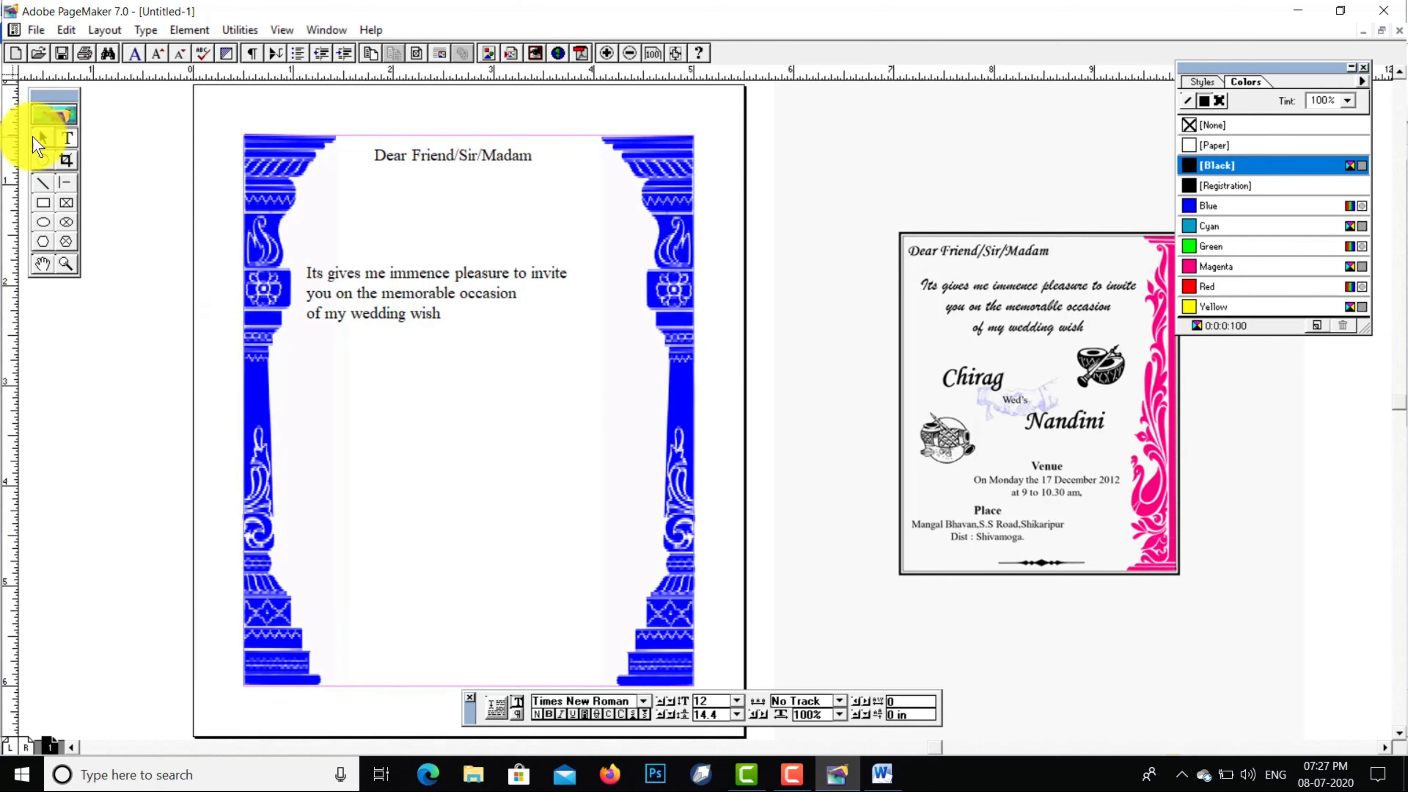
Move the three-line invitation text block up to just below the greeting, between the two pillars, and deselect it
left_click(42, 142)
left_click(390, 313)
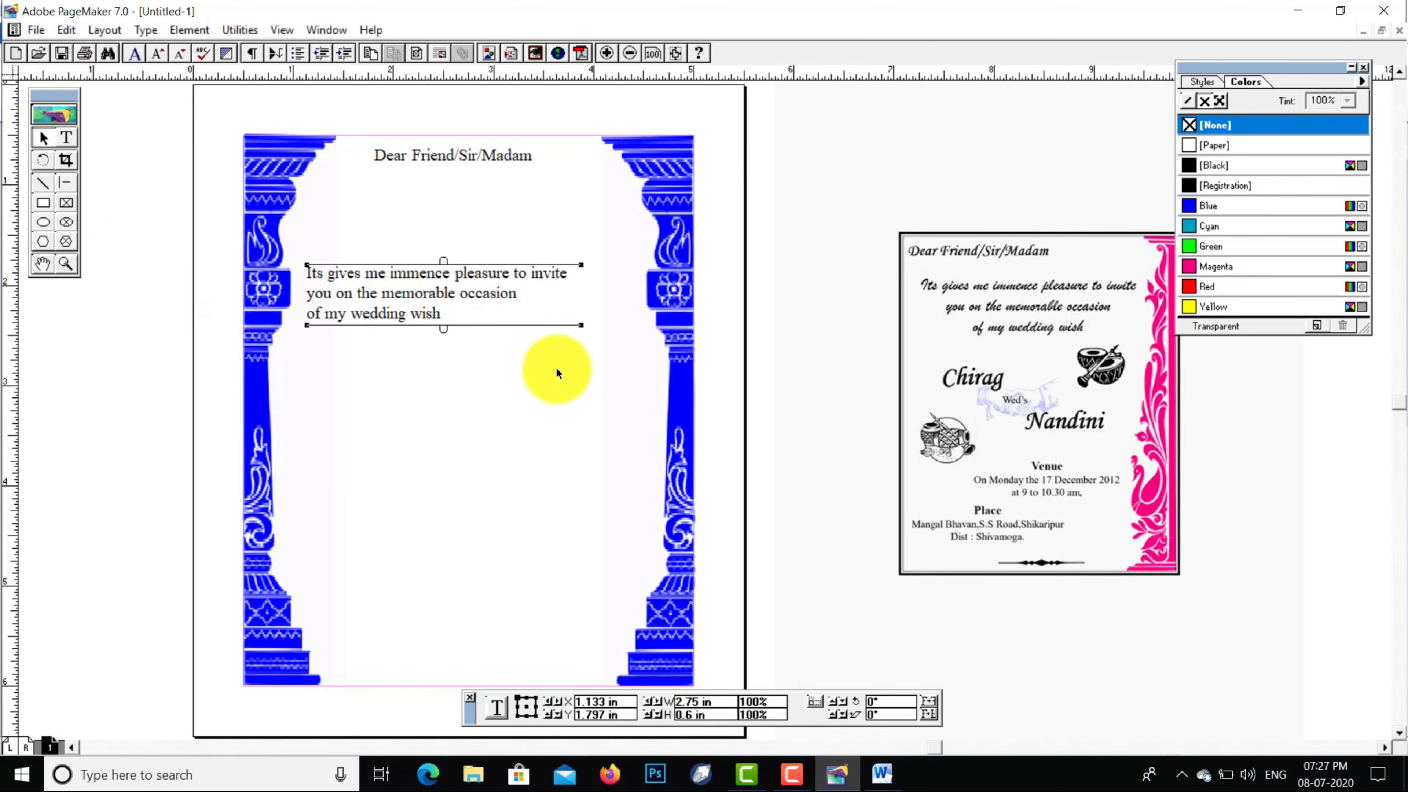
left_click_drag(497, 286, 523, 212)
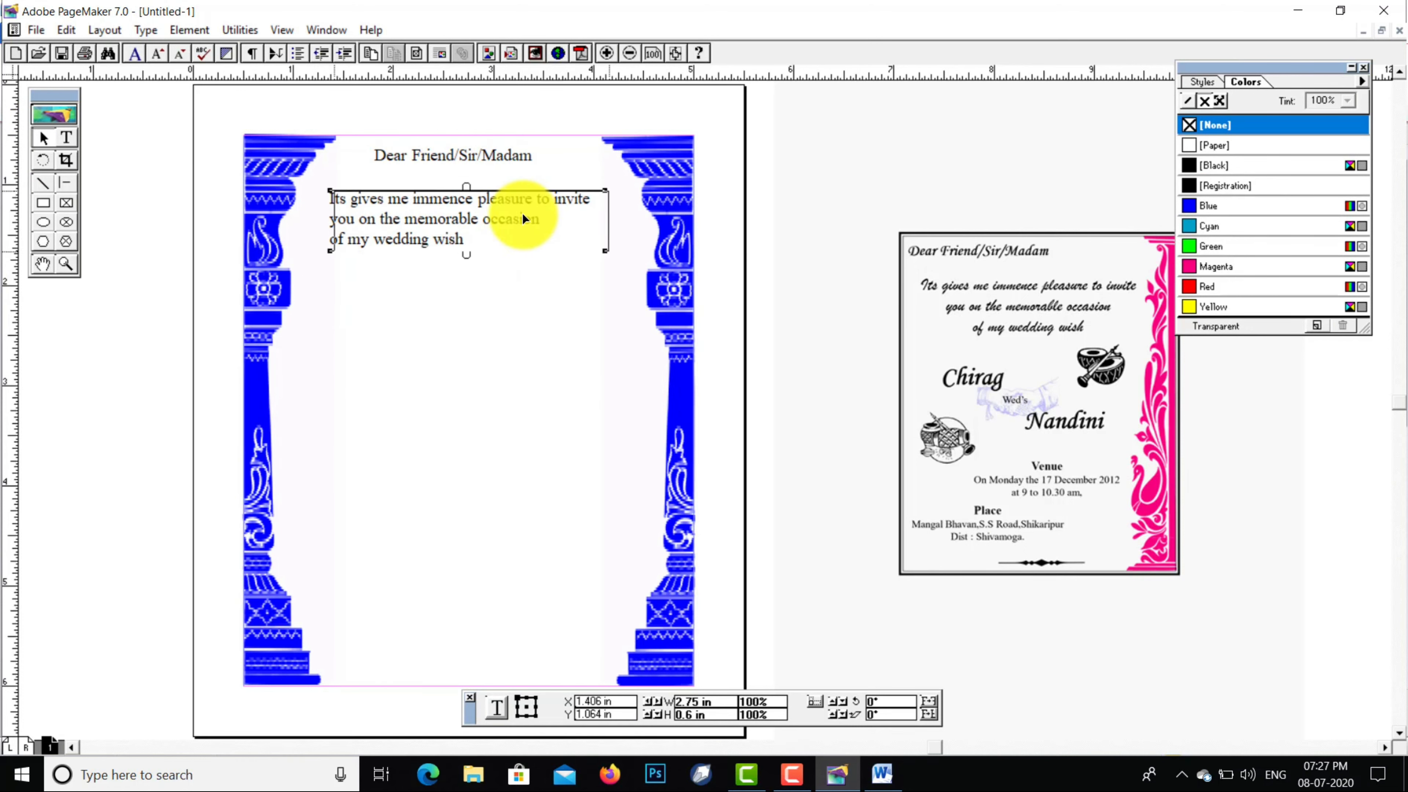
left_click(500, 384)
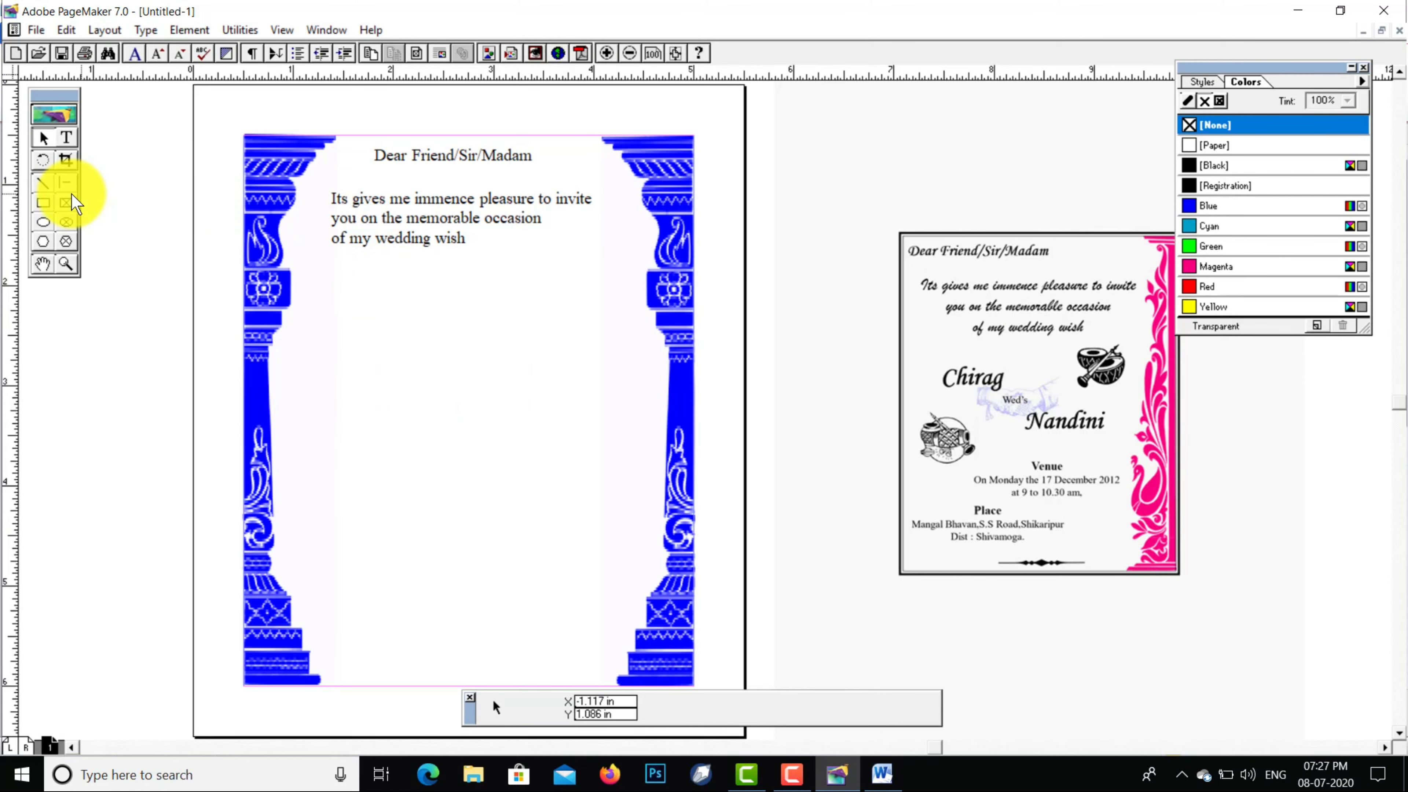
Create a text block below the invitation text with the groom's name, "wed's" and the bride's name on three staggered lines
left_click(66, 137)
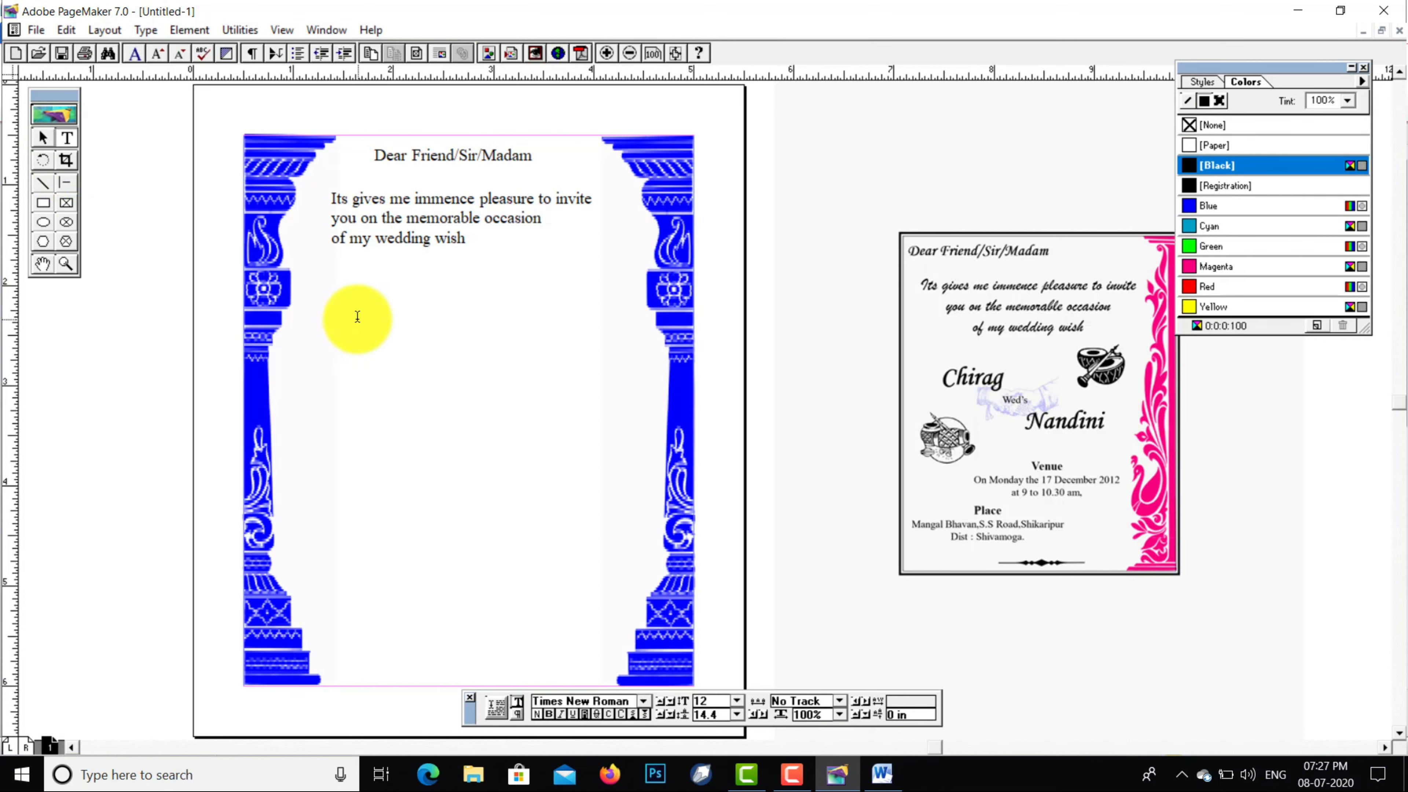
left_click_drag(361, 317, 590, 458)
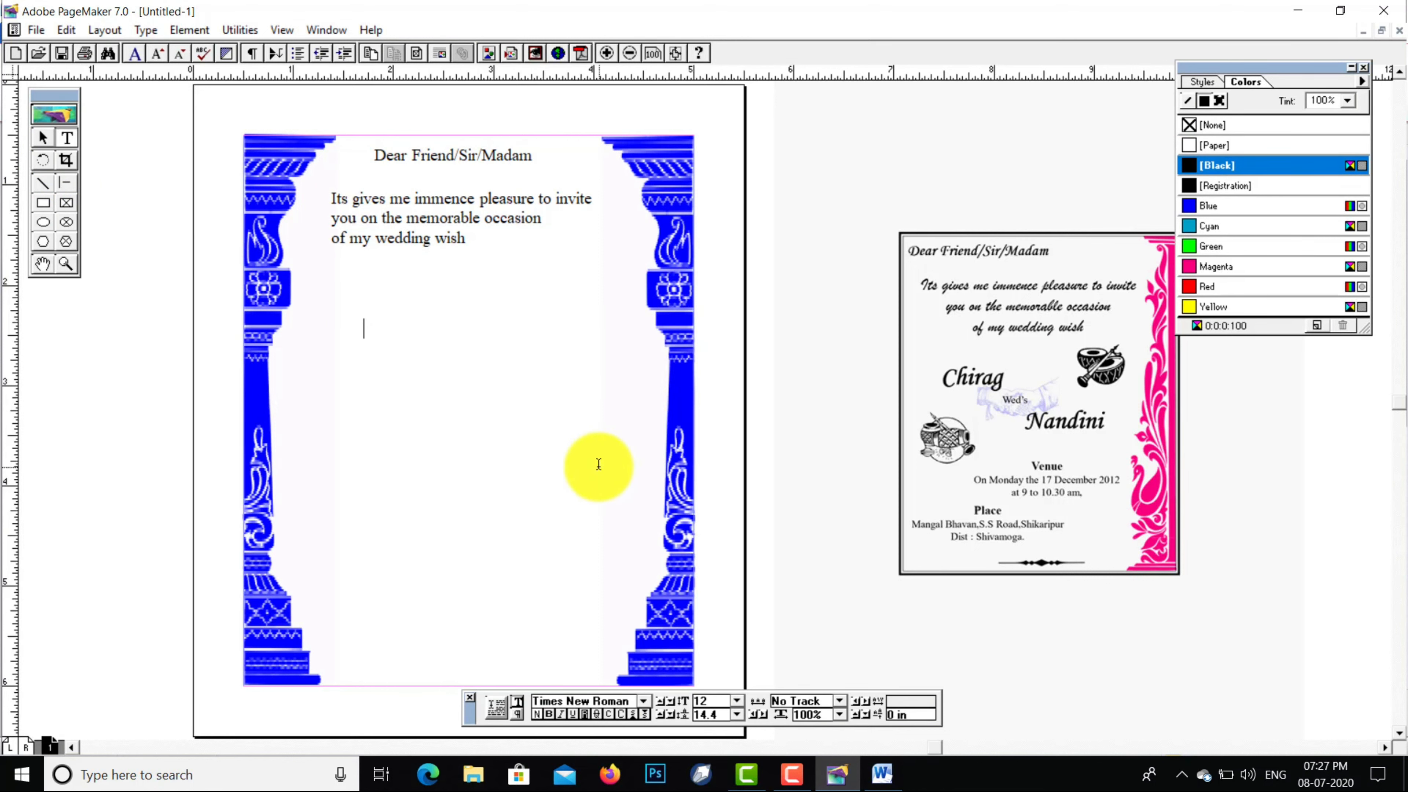
type("Chiragfgf")
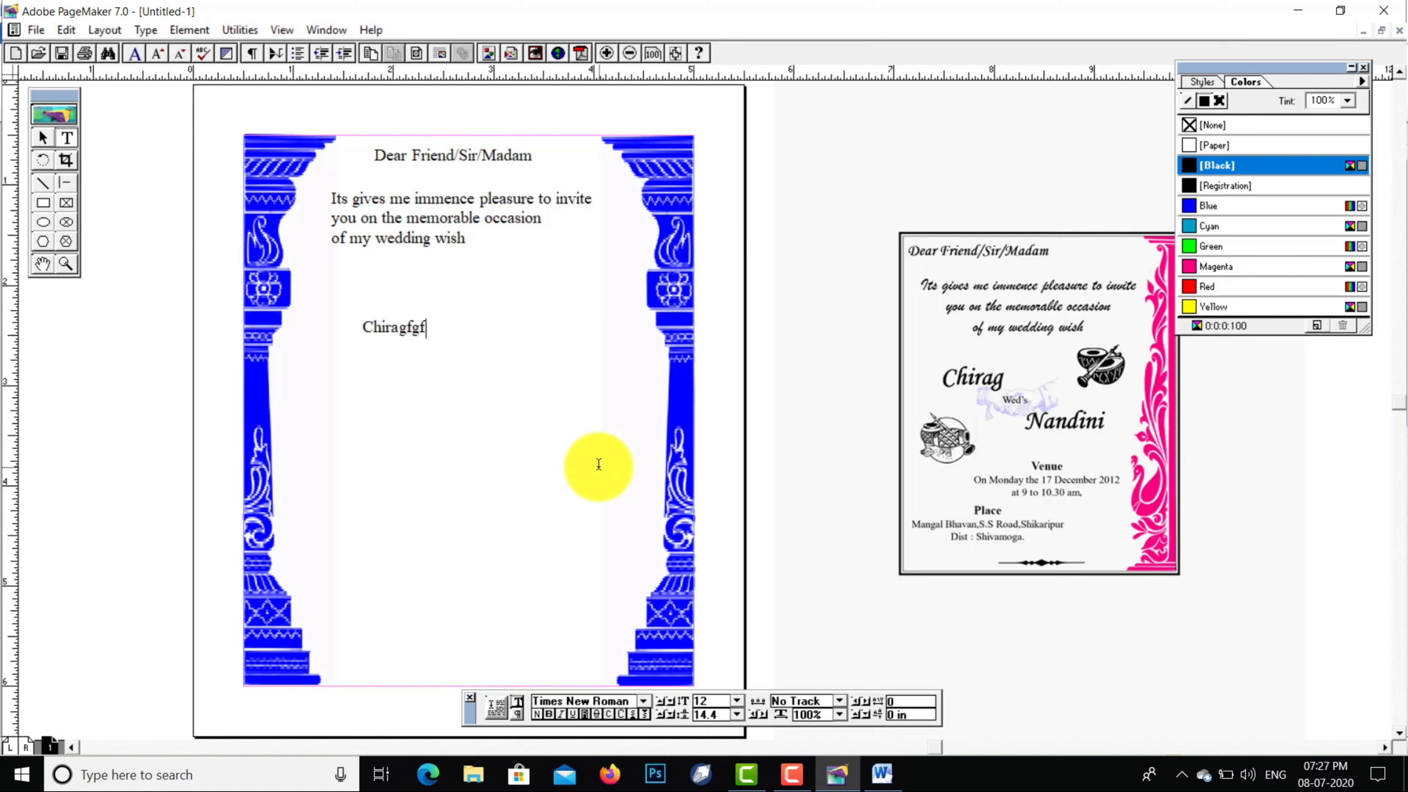
key("BackSpace")
key("BackSpace")
key("BackSpace")
key("Return")
type("we")
type("d's")
key("Return")
type("Nandini")
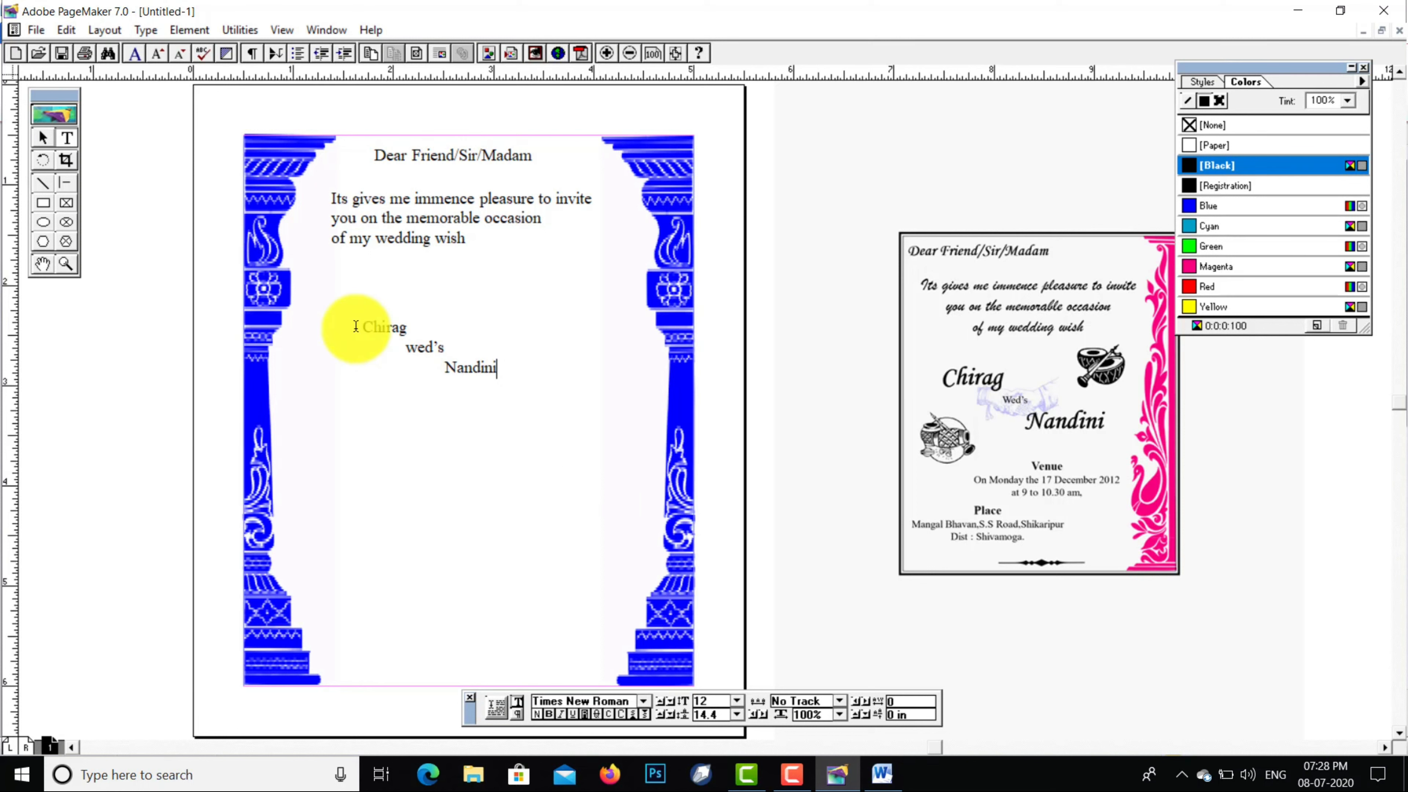
left_click(44, 137)
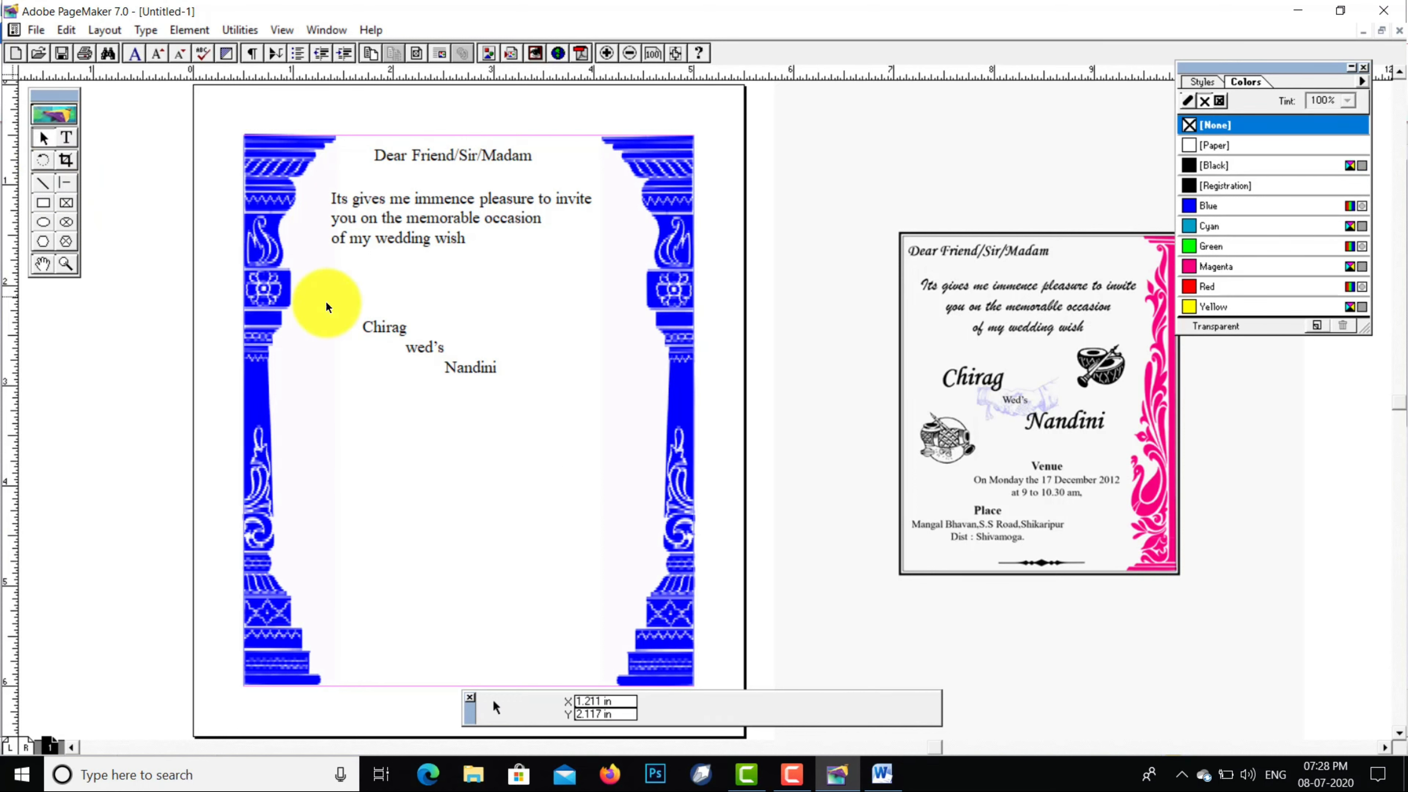
Create a text block below the couple's names with the lines "Venue", "On Monday 17 December 2012" and "at 9 to 10.30 am."
left_click(67, 137)
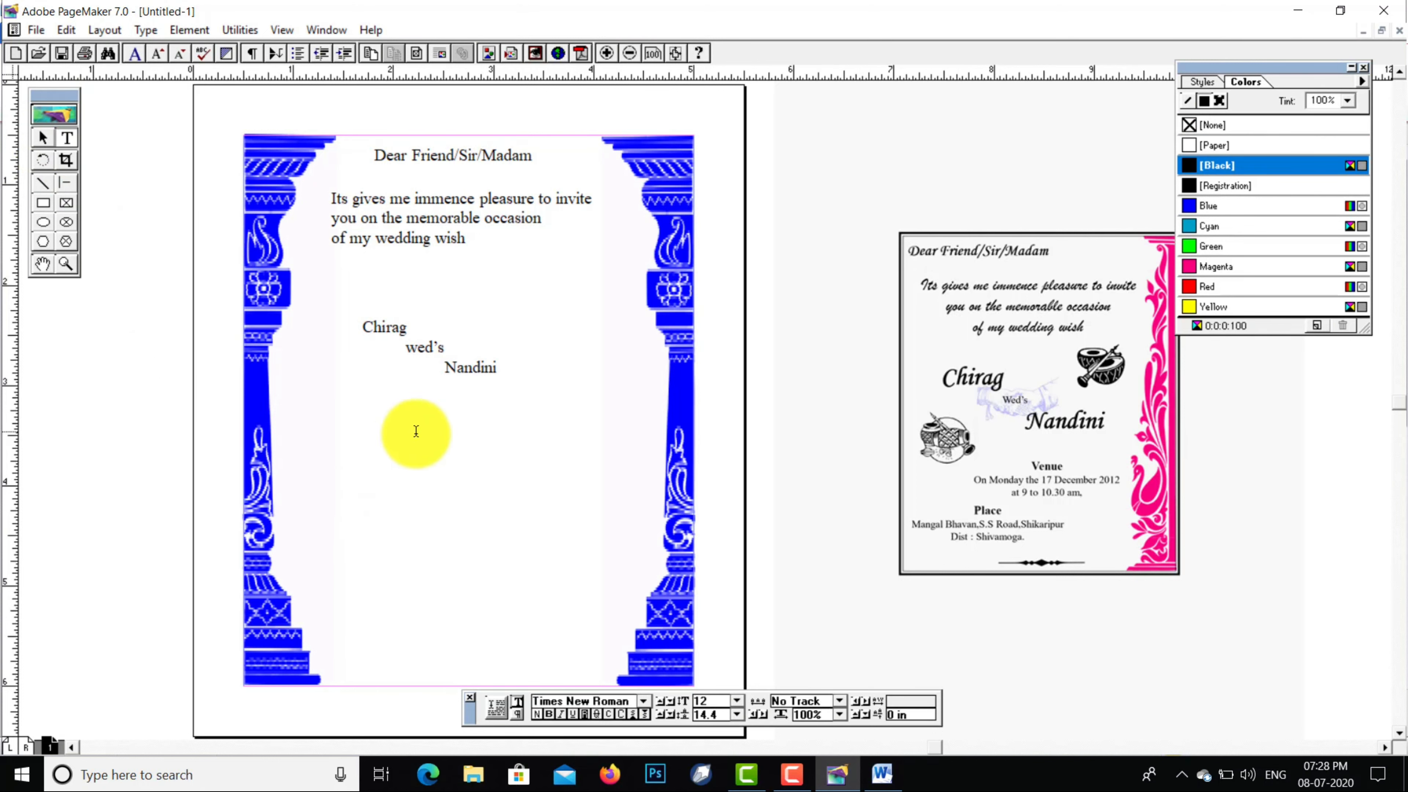
left_click_drag(420, 436, 638, 550)
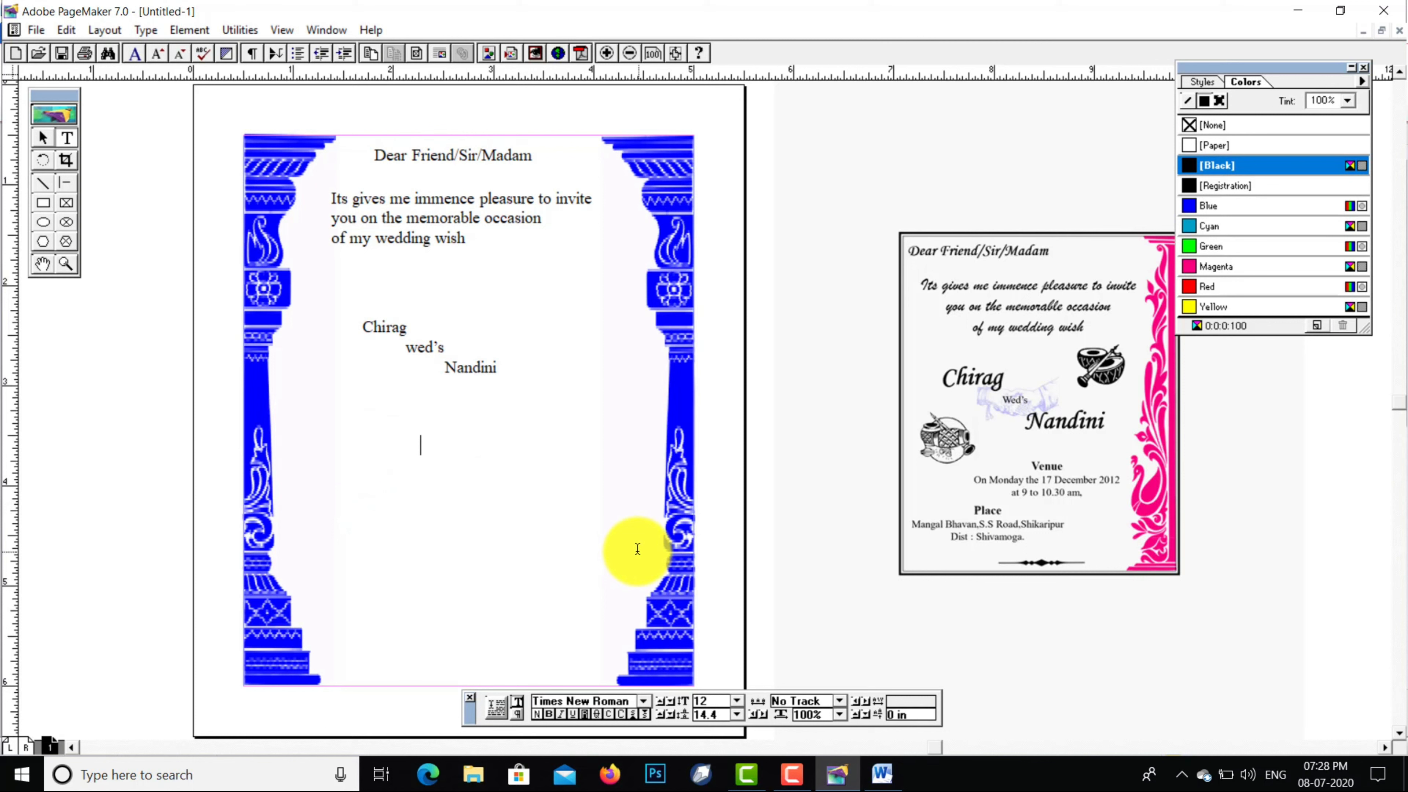
type("Venue")
key("Return")
type("On ")
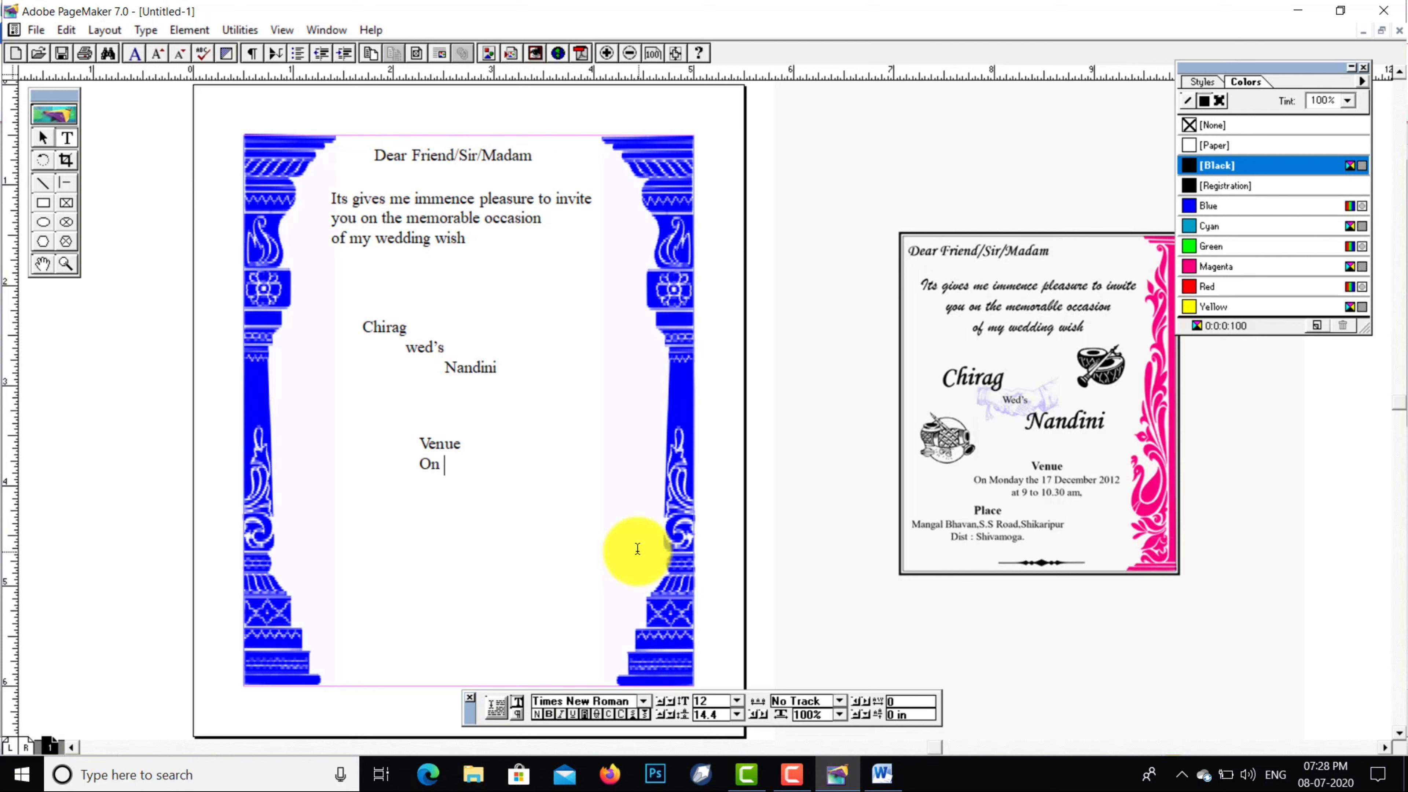
type("Monday 17 December")
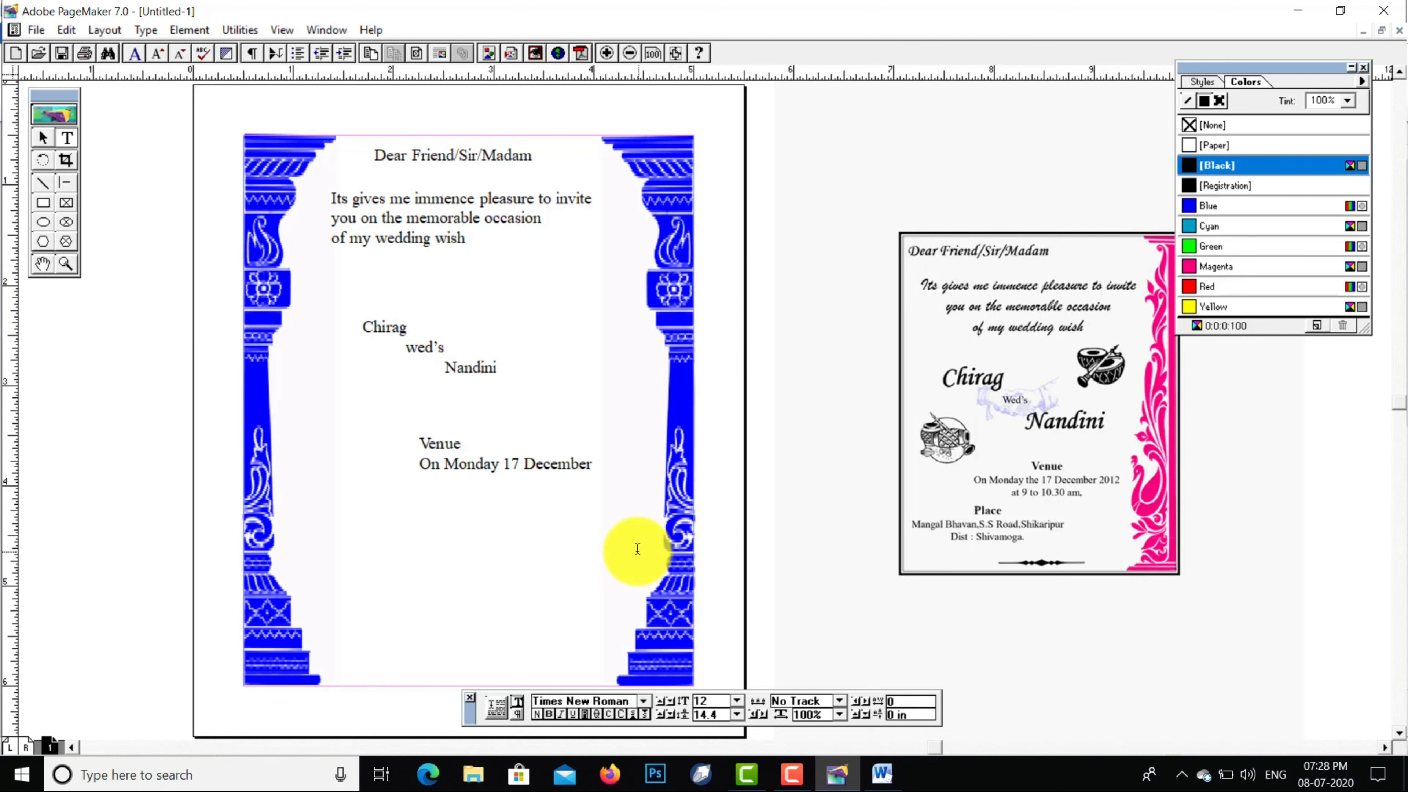
type(" 2012")
key("Return")
type("at 9 to 10.30")
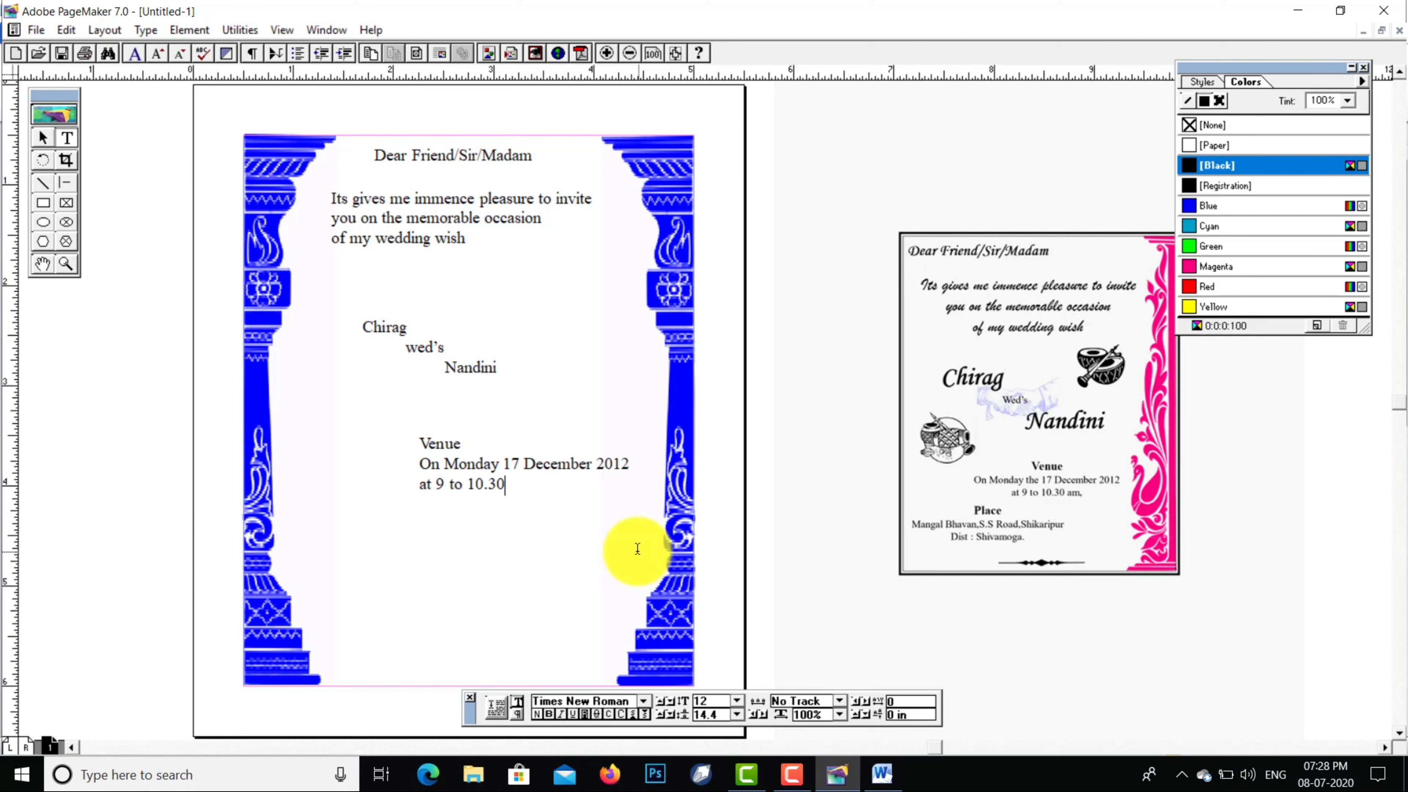
type(" am.")
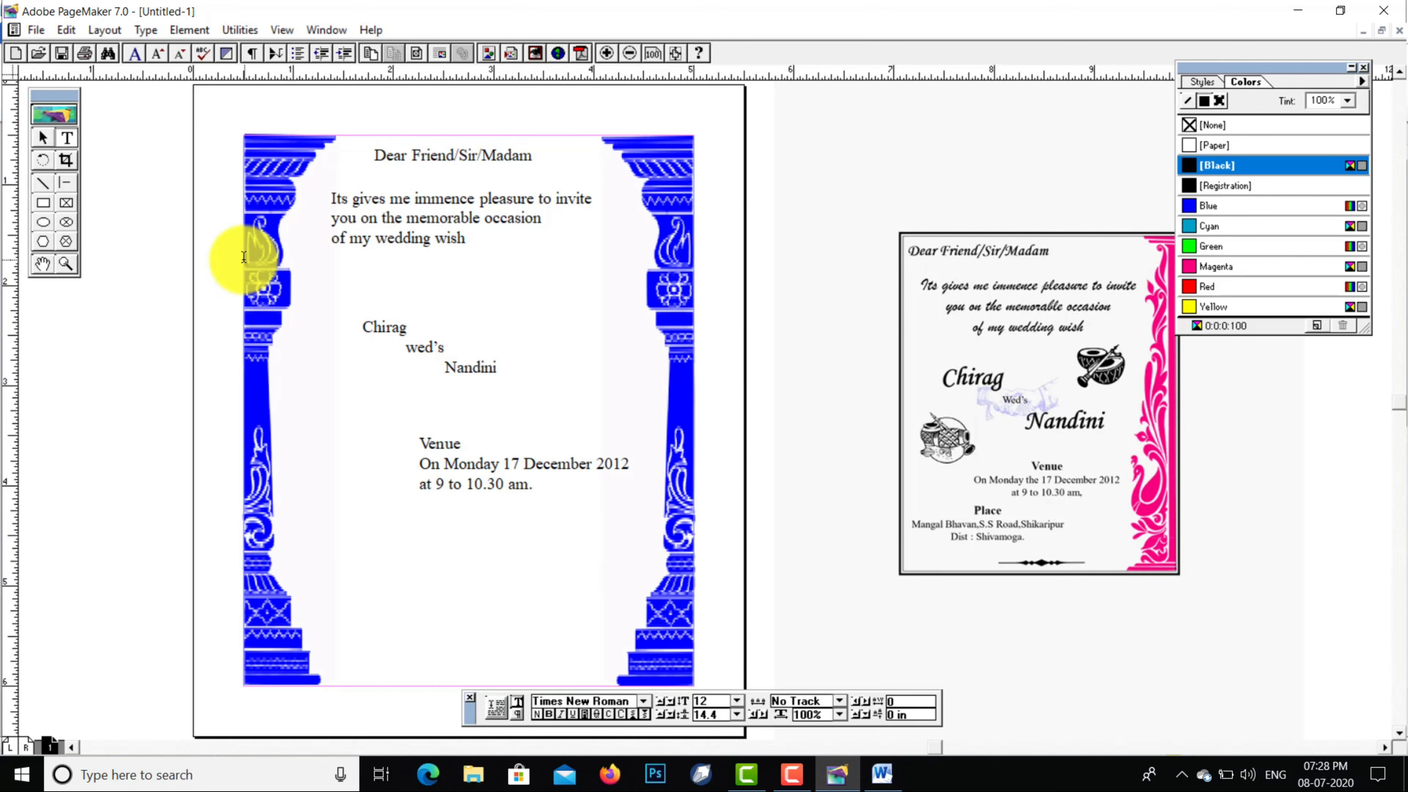
left_click(40, 139)
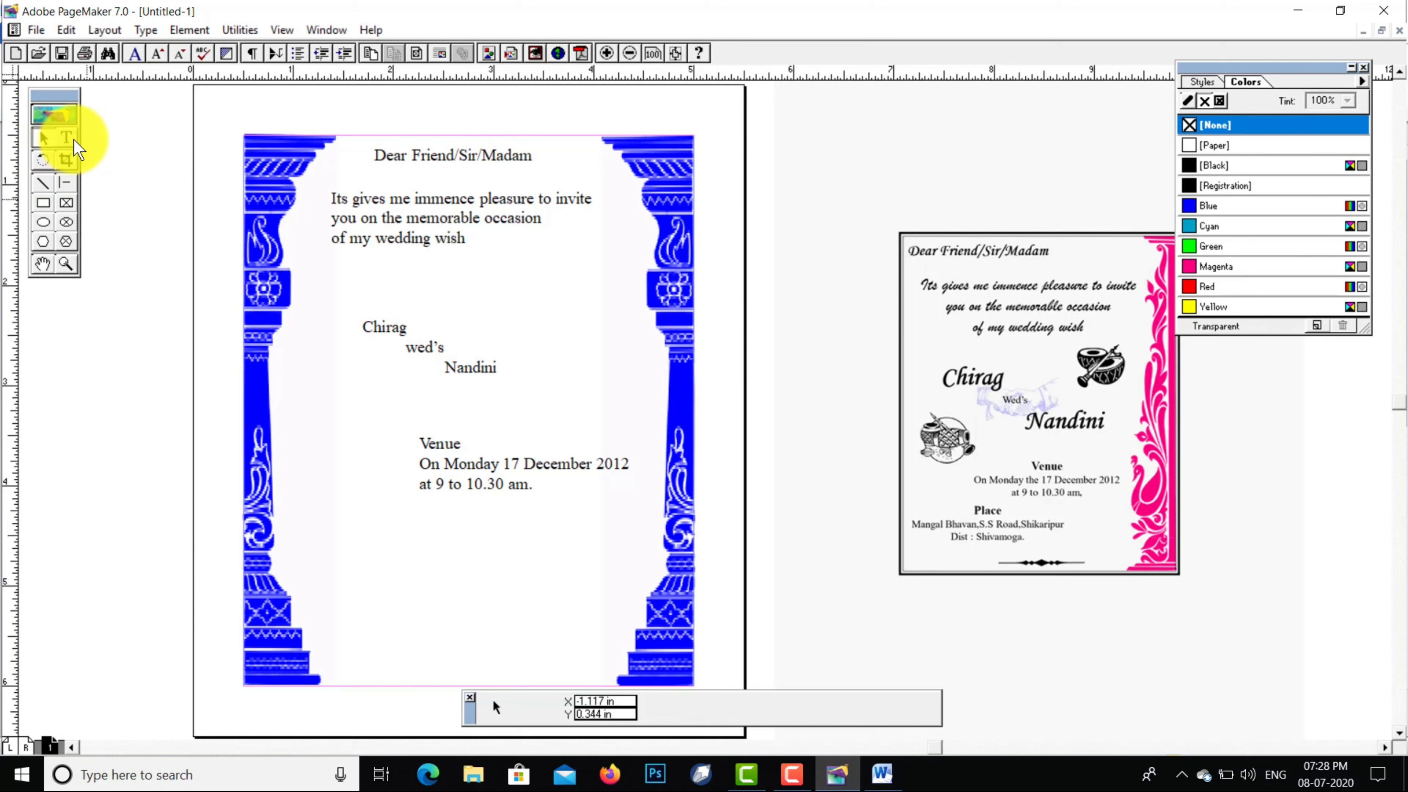
Create a text block below the venue text with the heading "Place", the wedding hall's address and the district line
left_click_drag(343, 543, 562, 638)
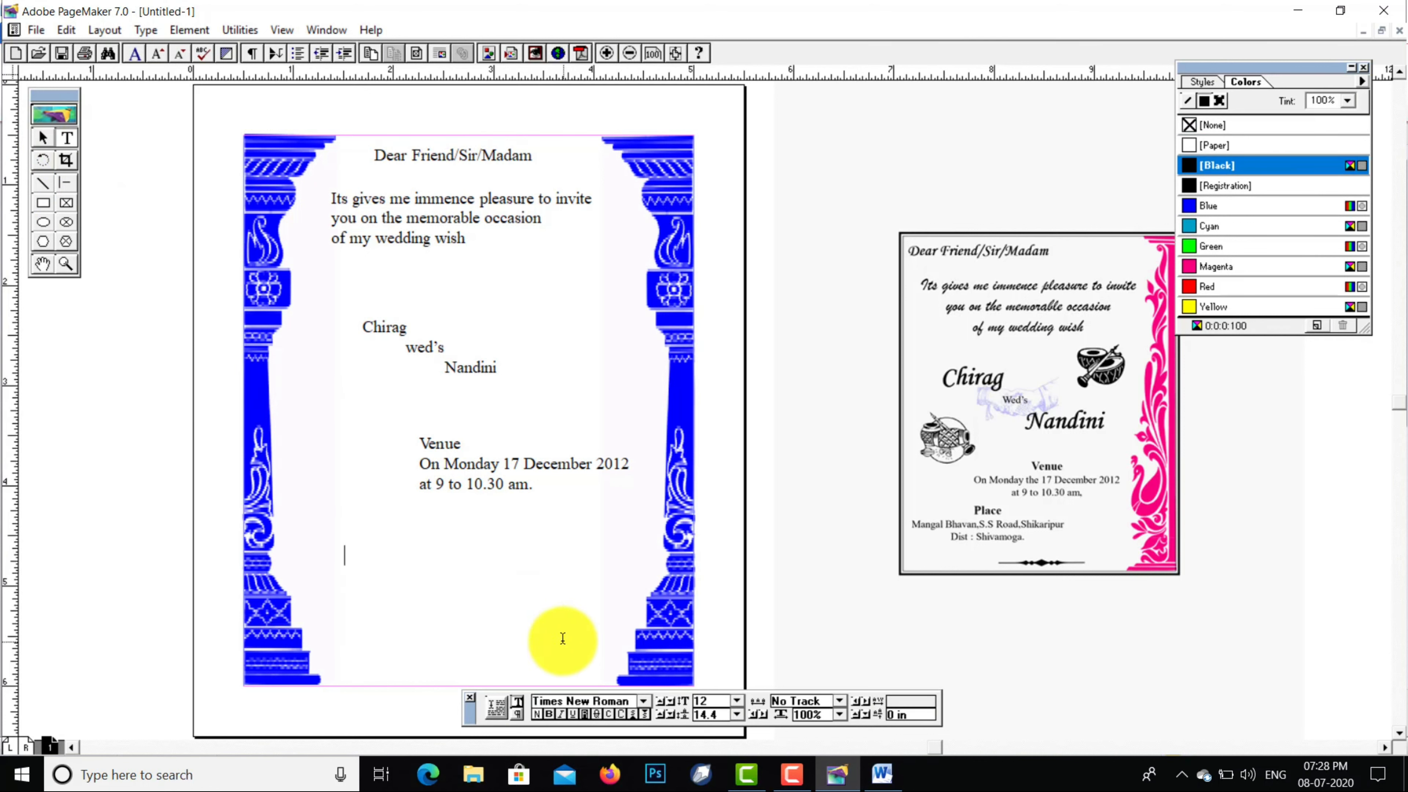
type("Place")
key("Return")
type("Ma")
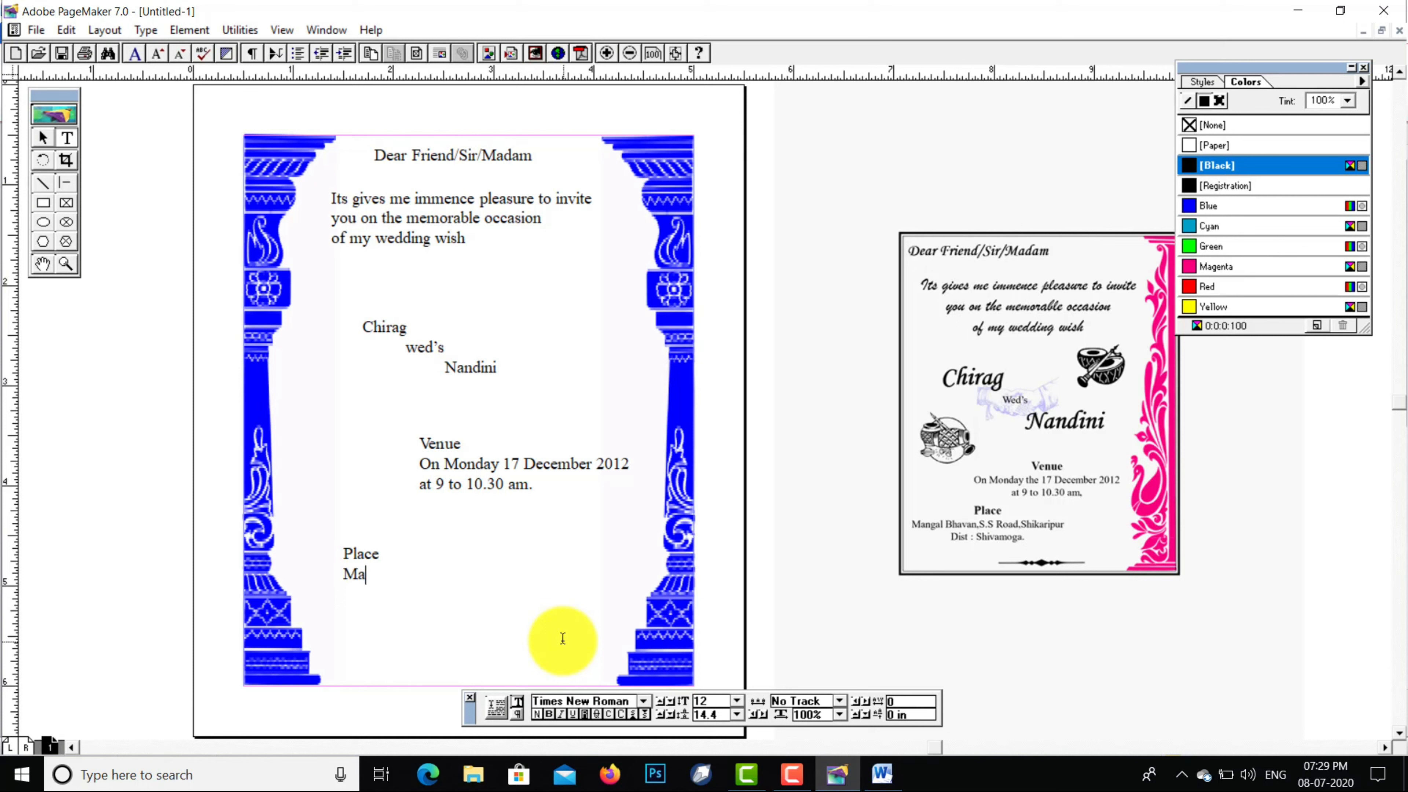
type("ngal Bhavan")
type(",S")
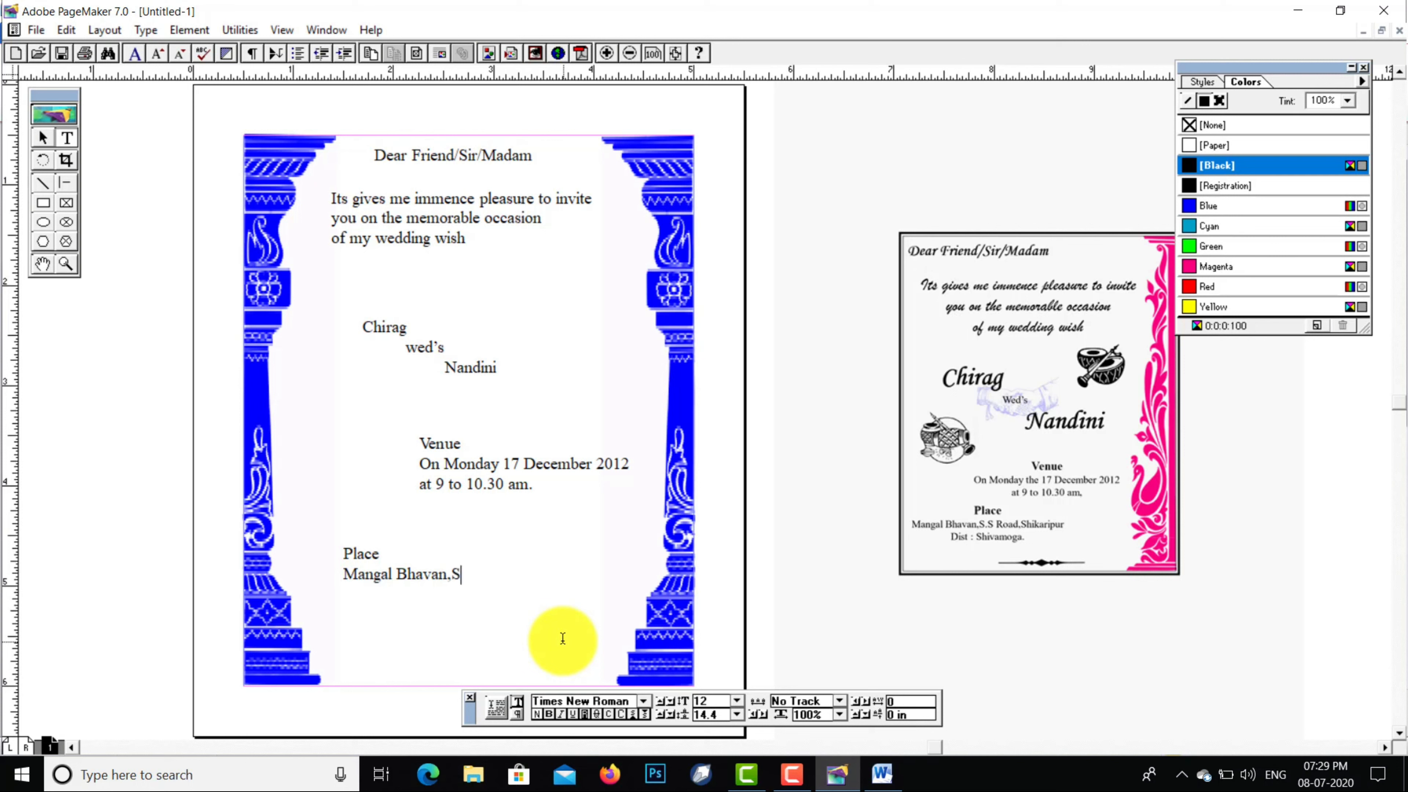
type(">")
key("BackSpace")
type(".S Road")
type(", Shika")
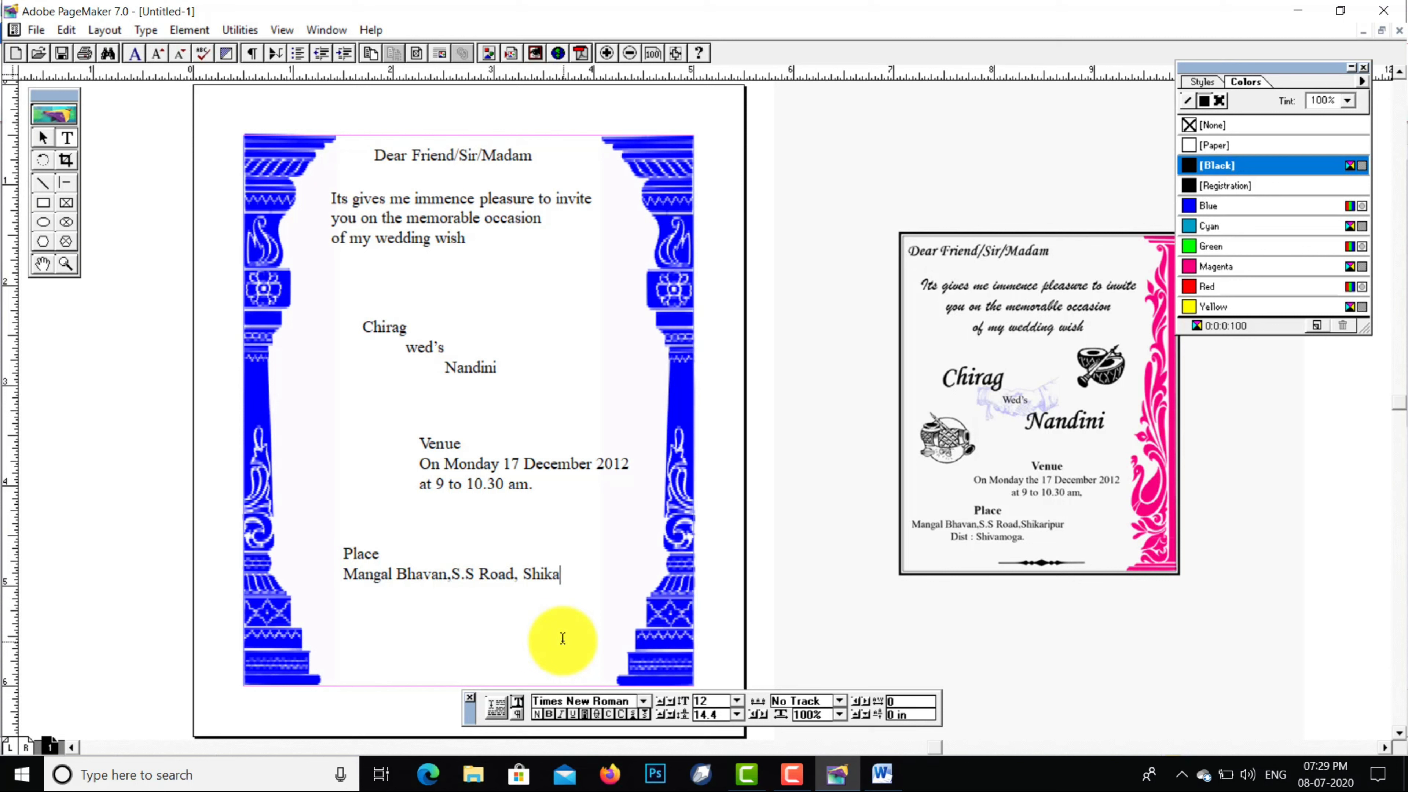
type("ripur")
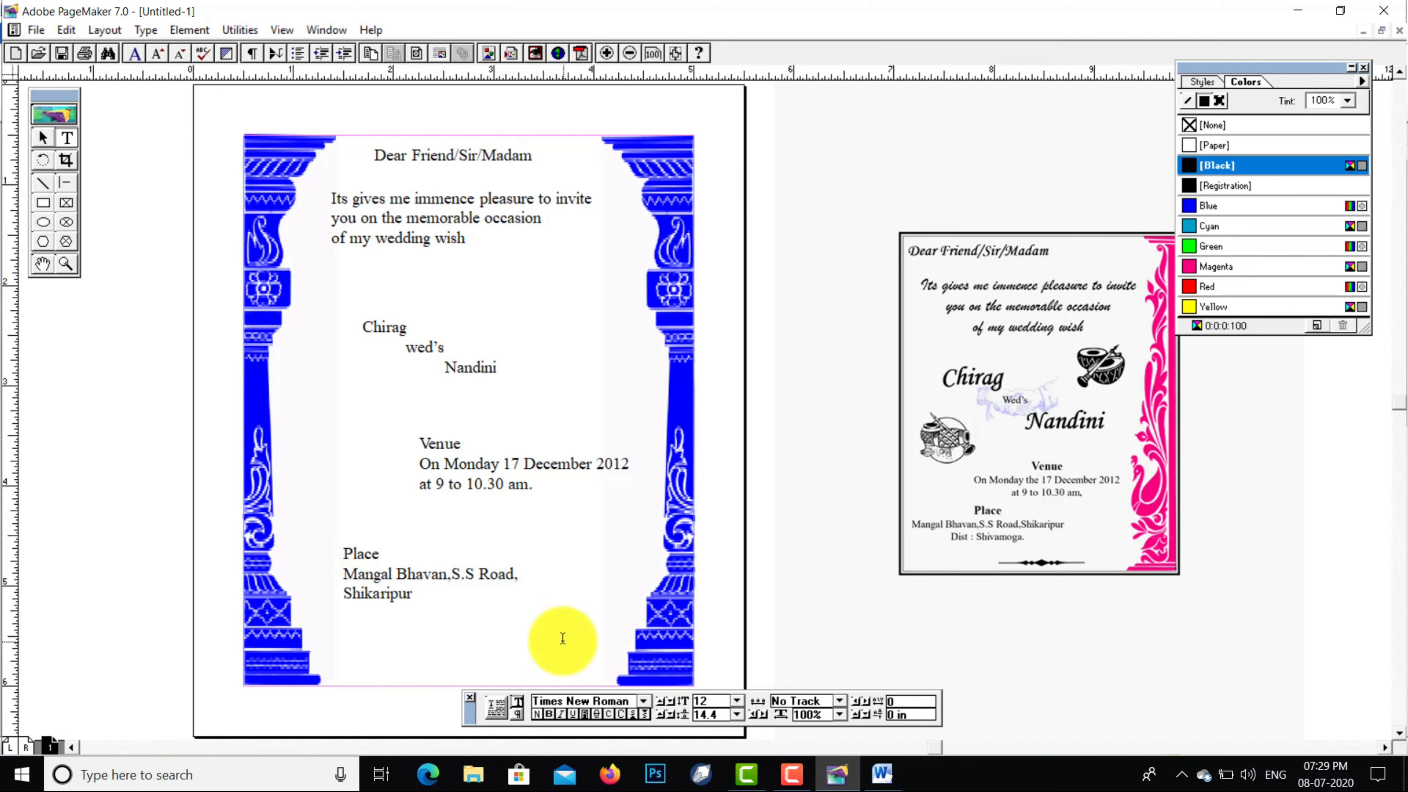
key("Return")
type("Dist:Shivamog")
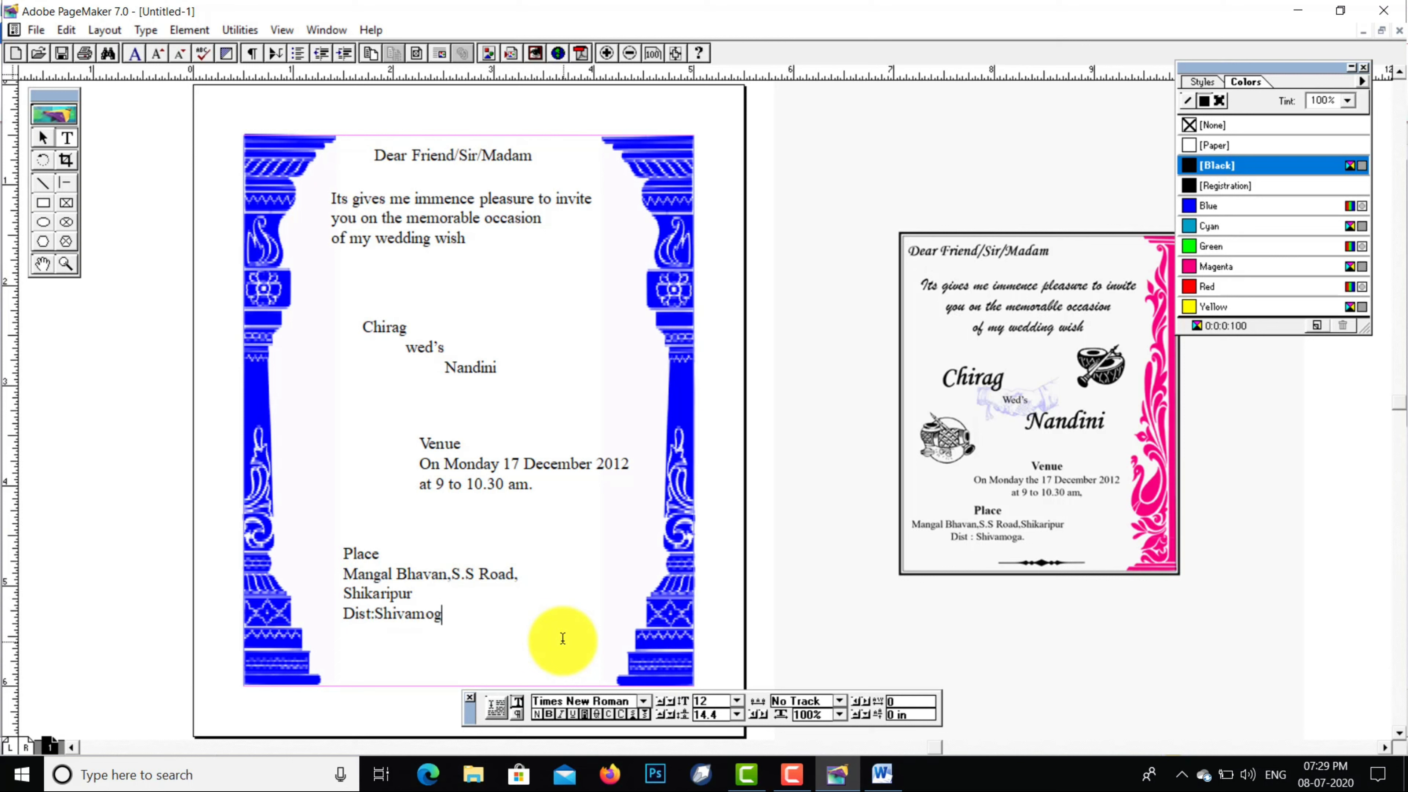
type("a")
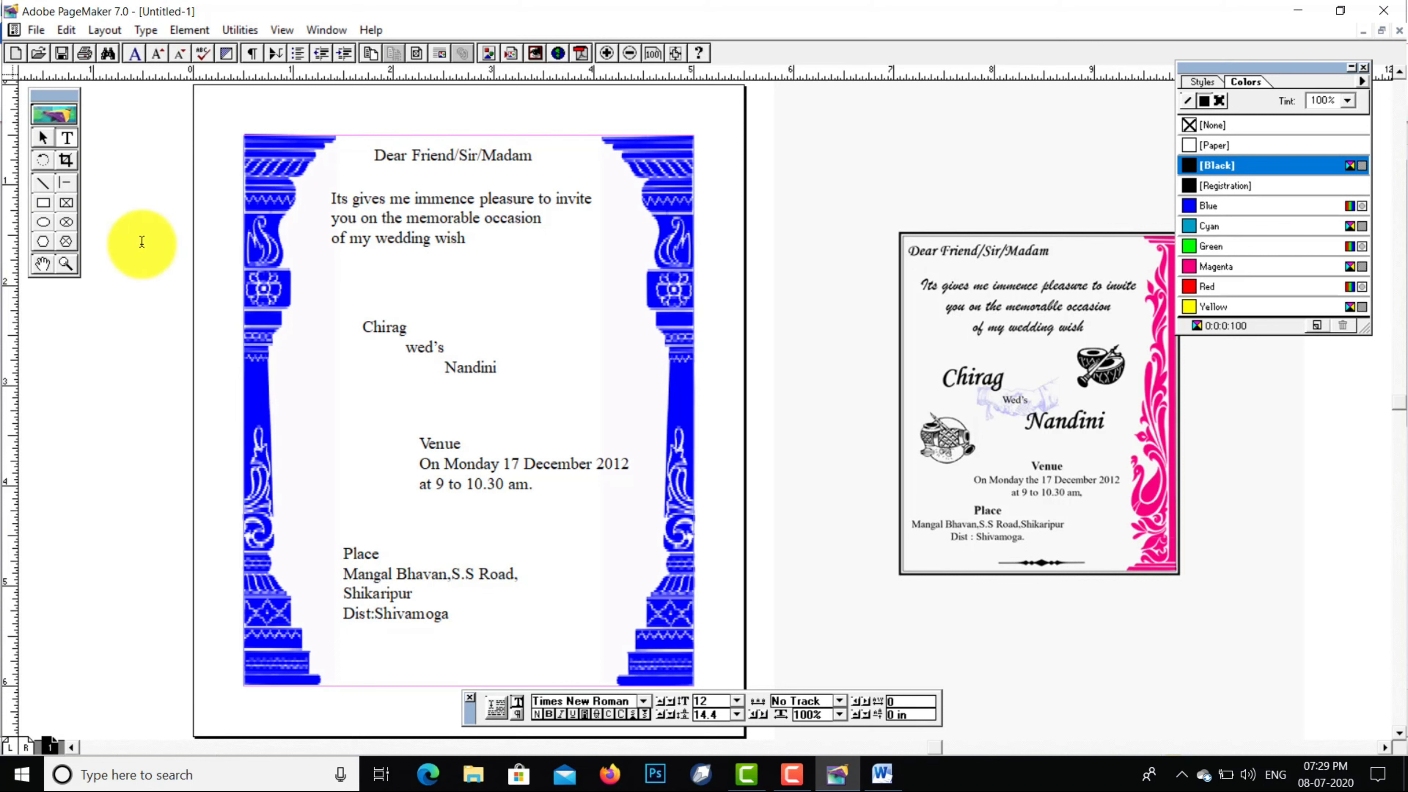
Widen the place text block so the address fits on one line, and move it down between the pillar bases
left_click(43, 137)
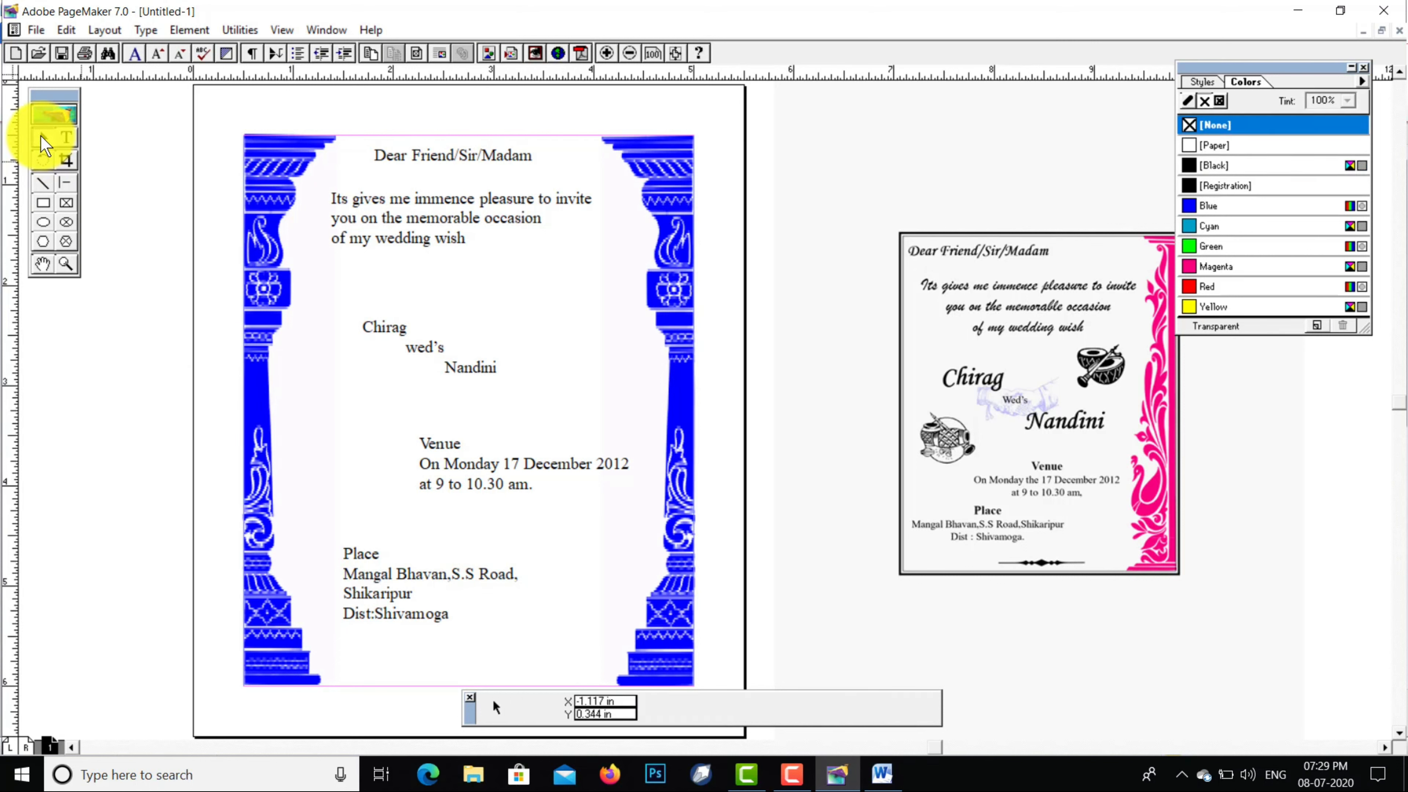
left_click(369, 581)
left_click(561, 626)
mouse_move(561, 626)
left_mouse_down()
mouse_move(648, 605)
mouse_move(555, 602)
mouse_move(544, 614)
mouse_move(557, 643)
left_mouse_up()
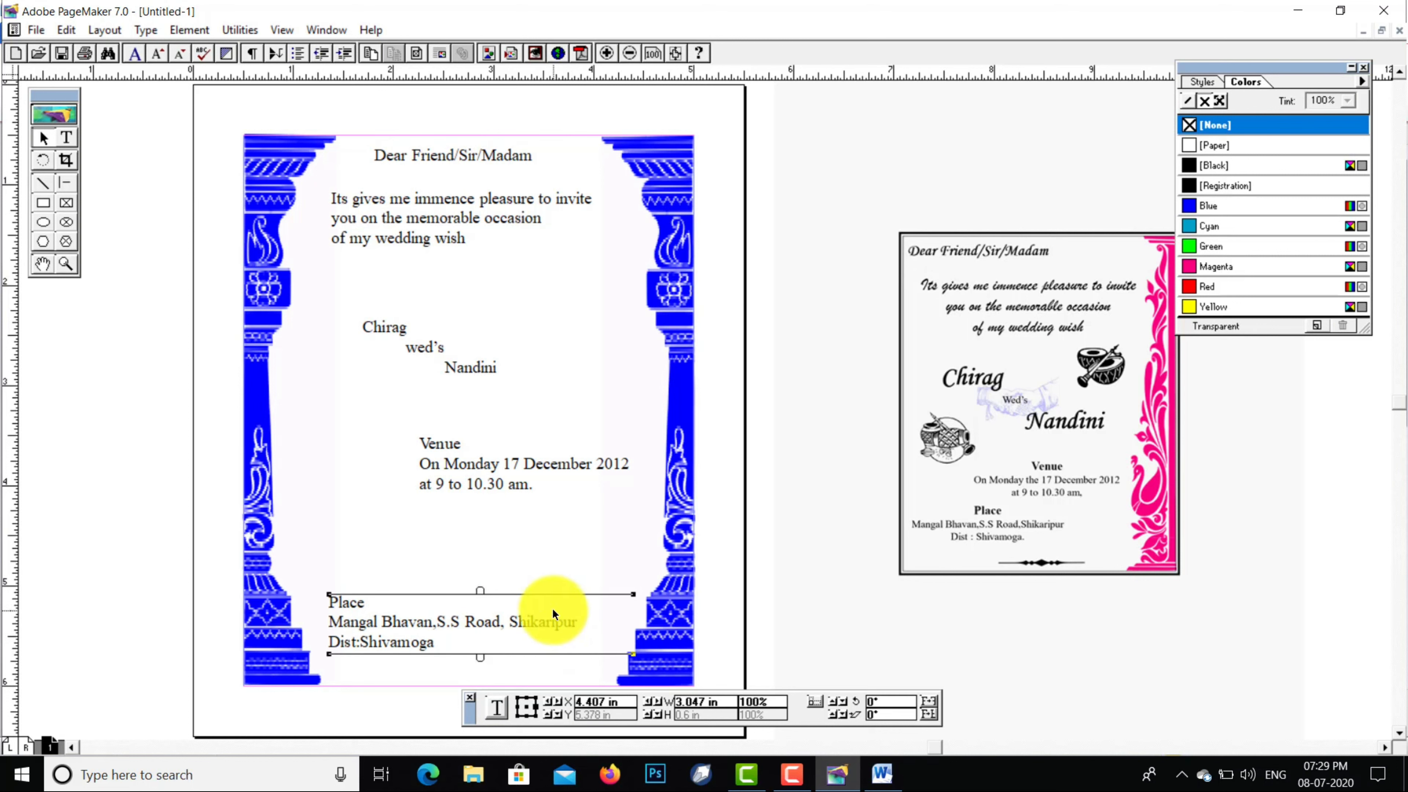
Set the font of the greeting line "Dear Friend/Sir/Madam" to Monotype Corsiva
left_click(66, 137)
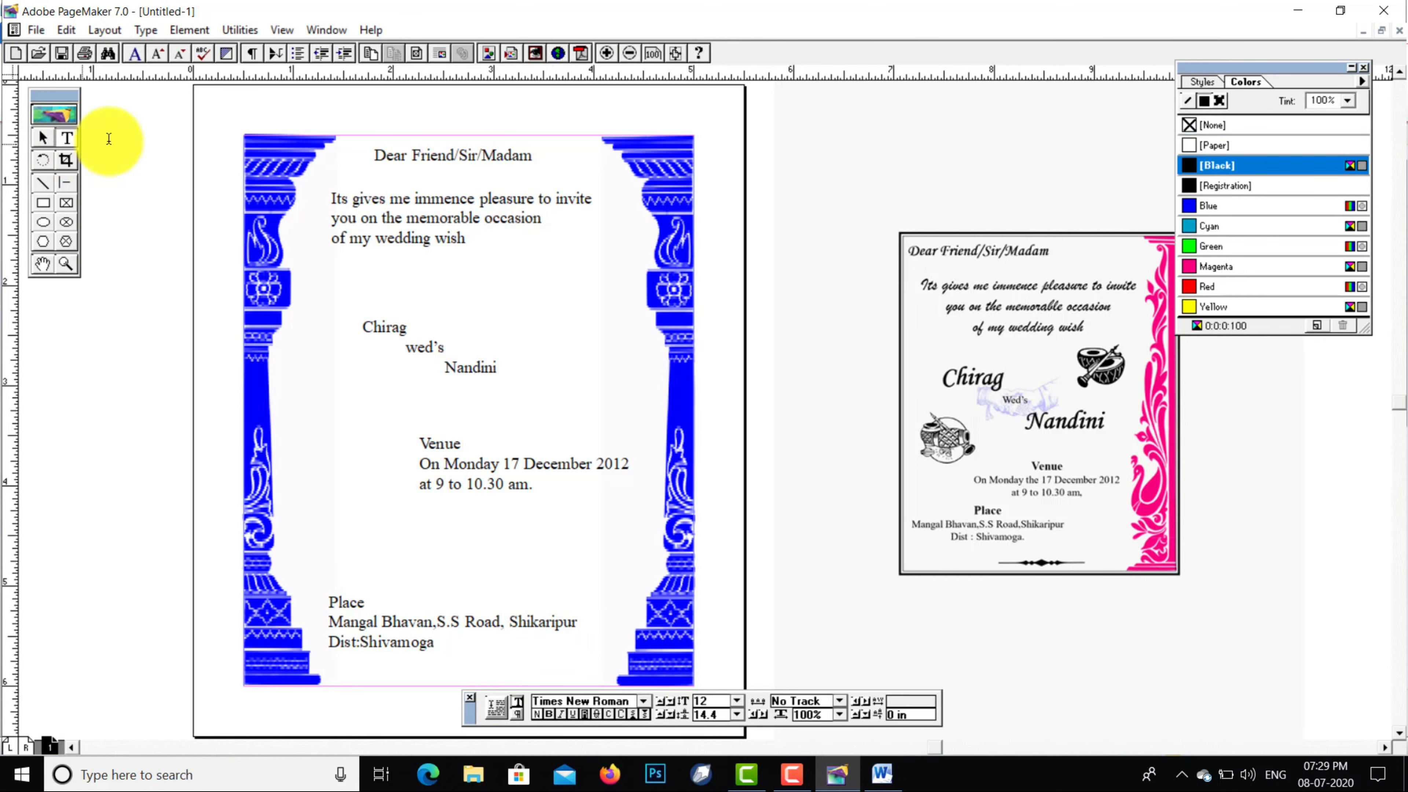
triple_click(373, 156)
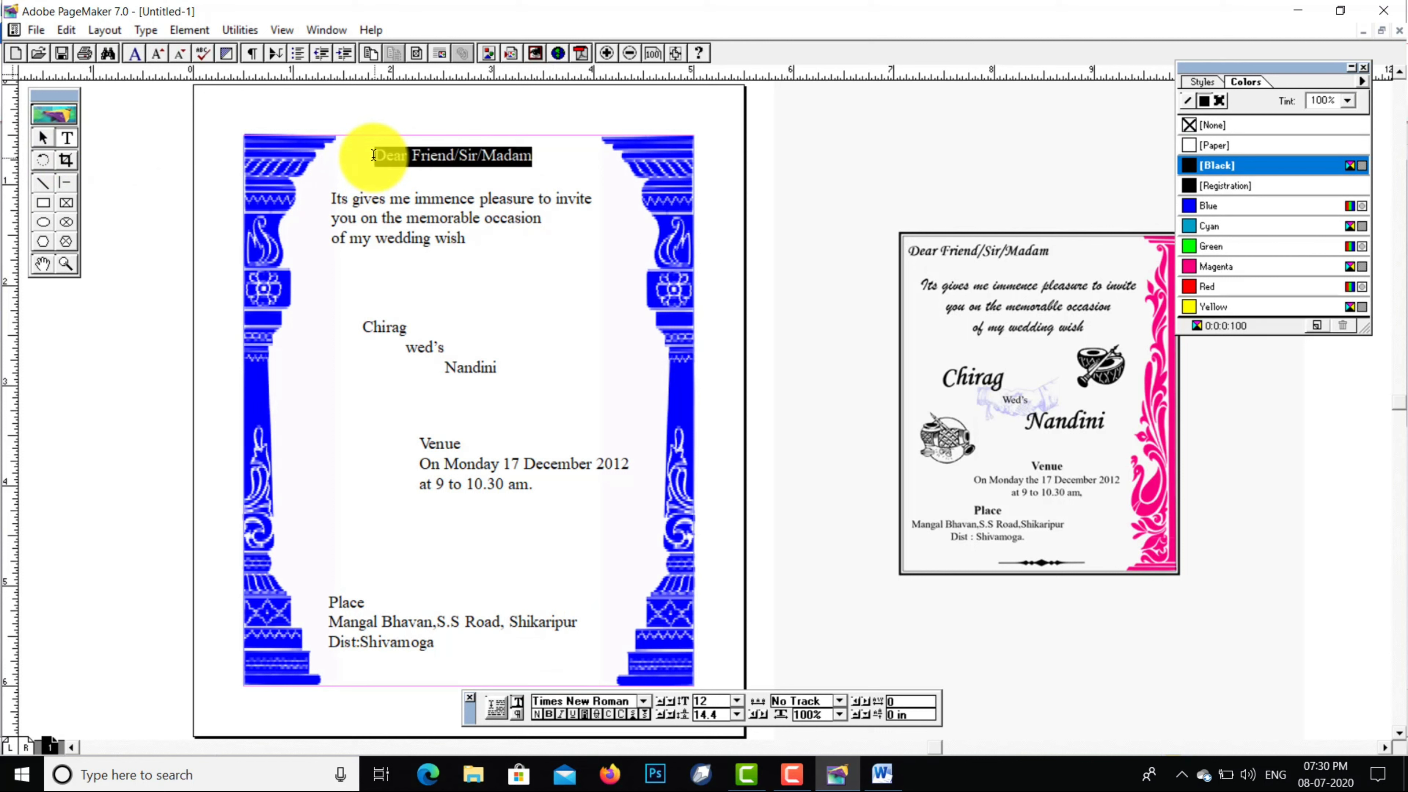
left_click(629, 703)
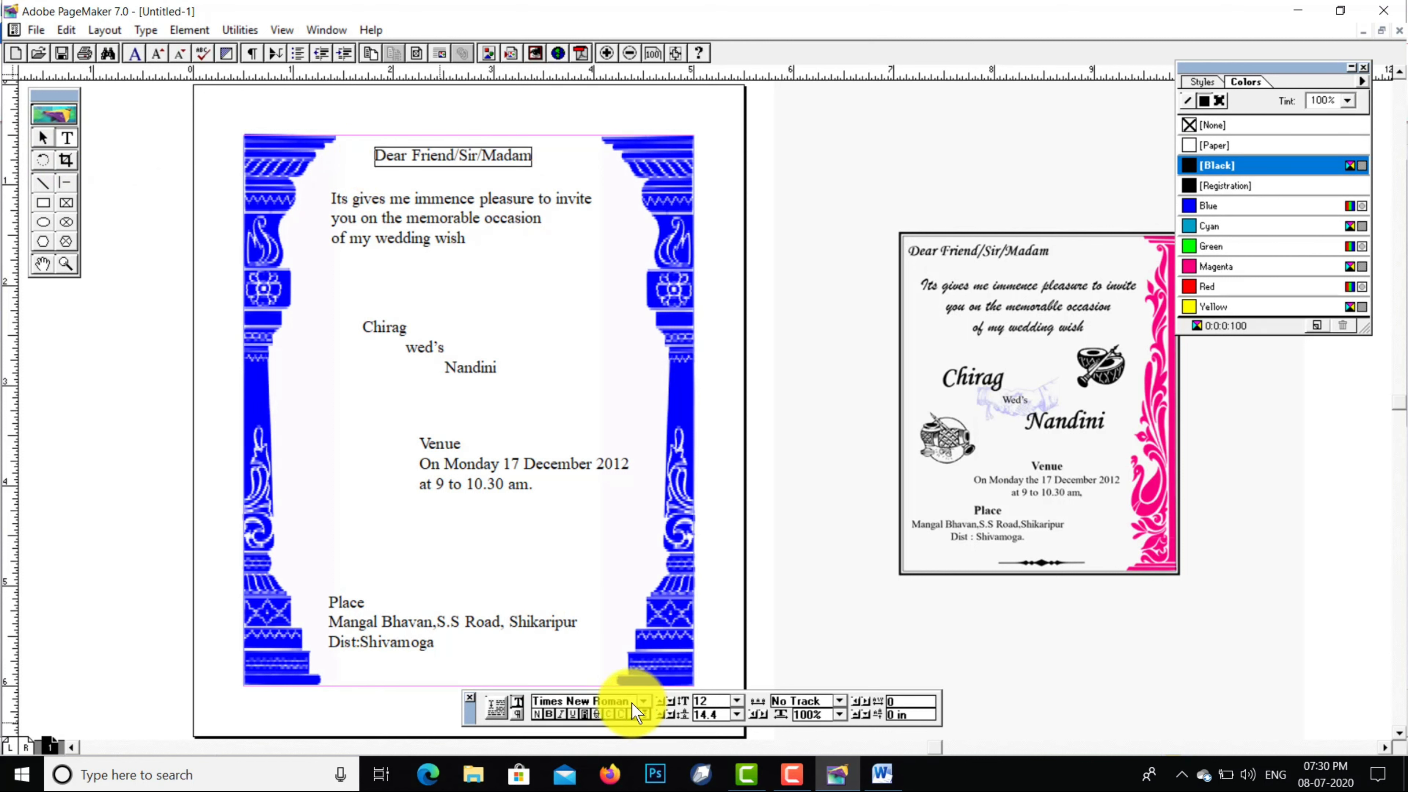
key("BackSpace")
key("BackSpace")
key("BackSpace")
key("BackSpace")
key("BackSpace")
key("BackSpace")
key("BackSpace")
key("BackSpace")
key("BackSpace")
key("BackSpace")
key("BackSpace")
key("BackSpace")
key("BackSpace")
key("BackSpace")
type("Magneto")
type("ono")
key("Return")
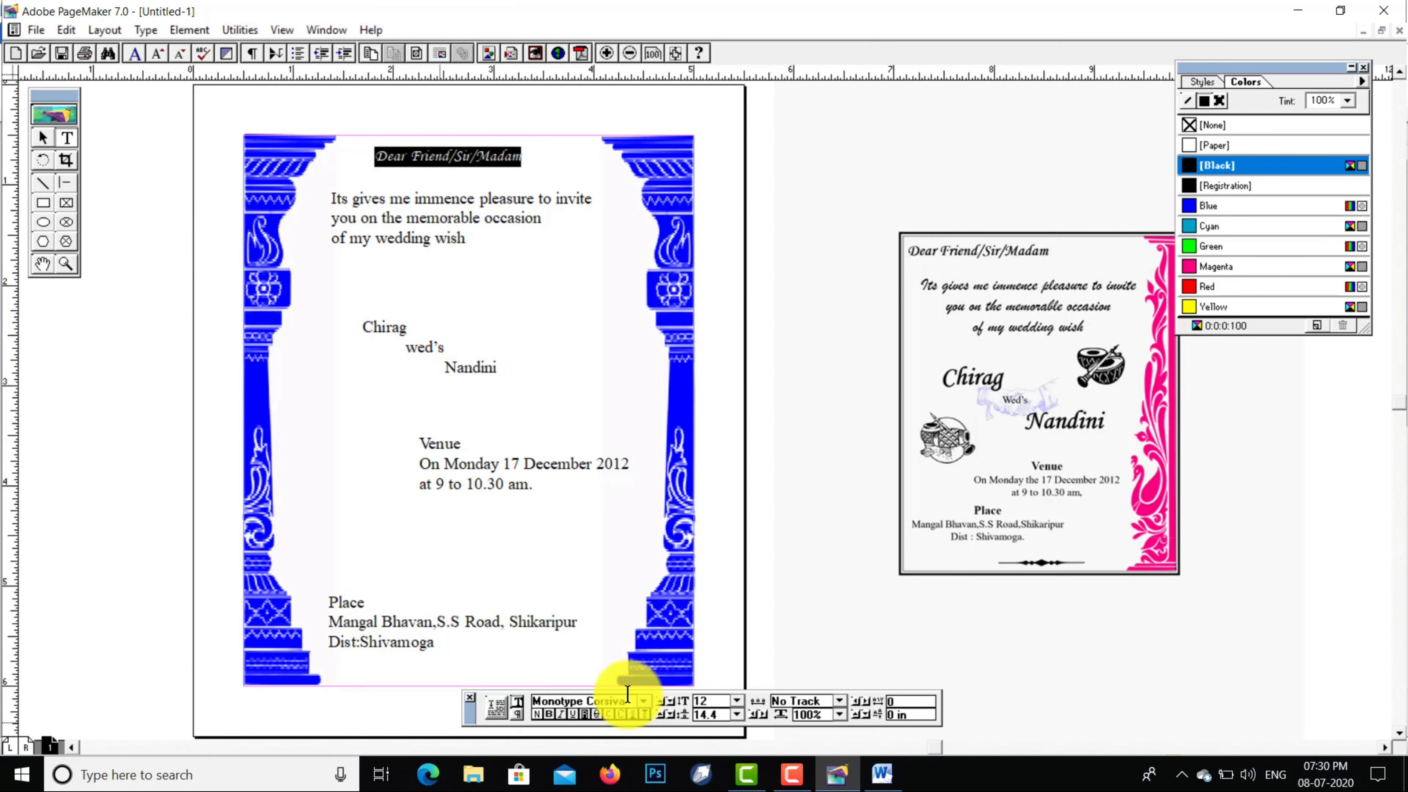
Set the greeting line to 14 pt and make it bold
left_click(736, 702)
left_click(707, 641)
left_click(824, 345)
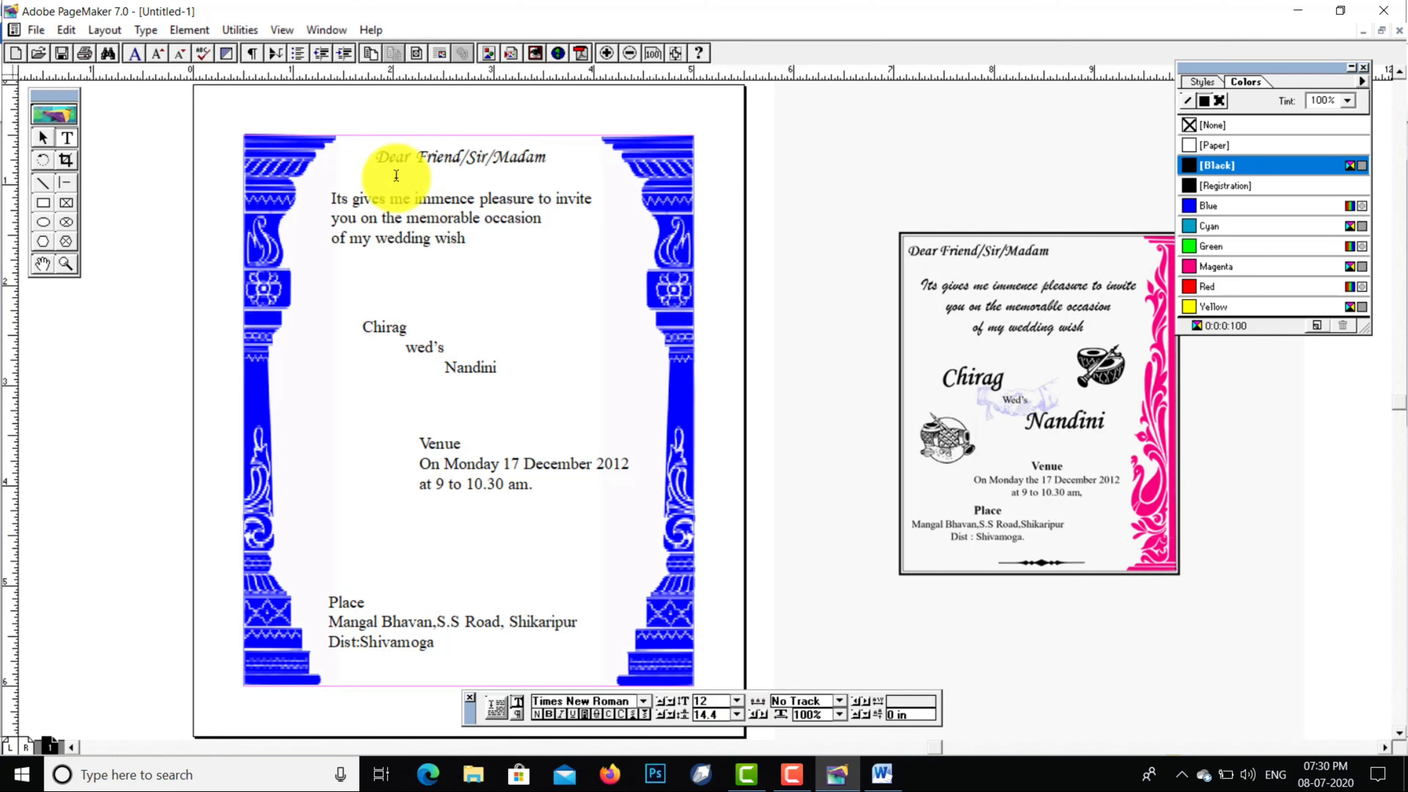
left_click(376, 156)
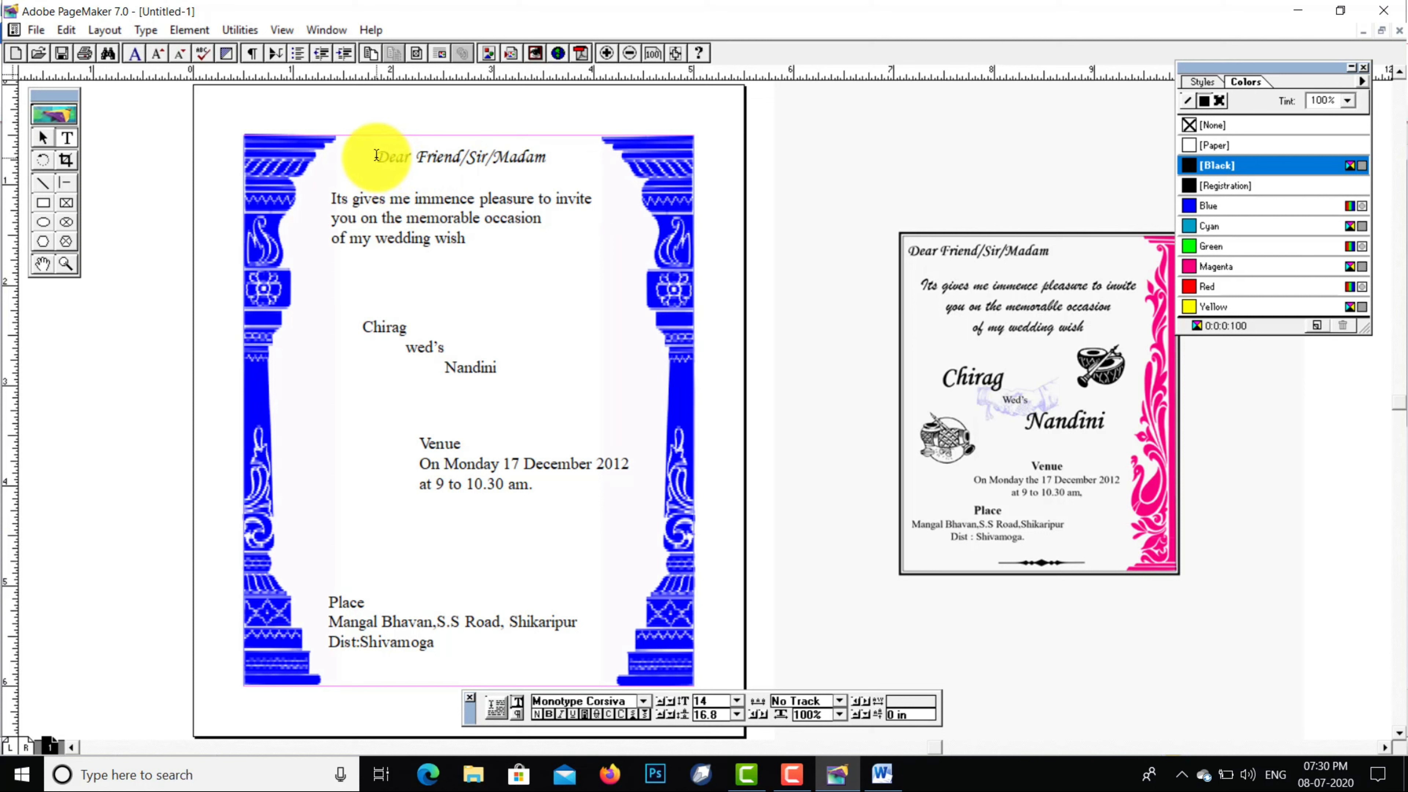
triple_click(377, 155)
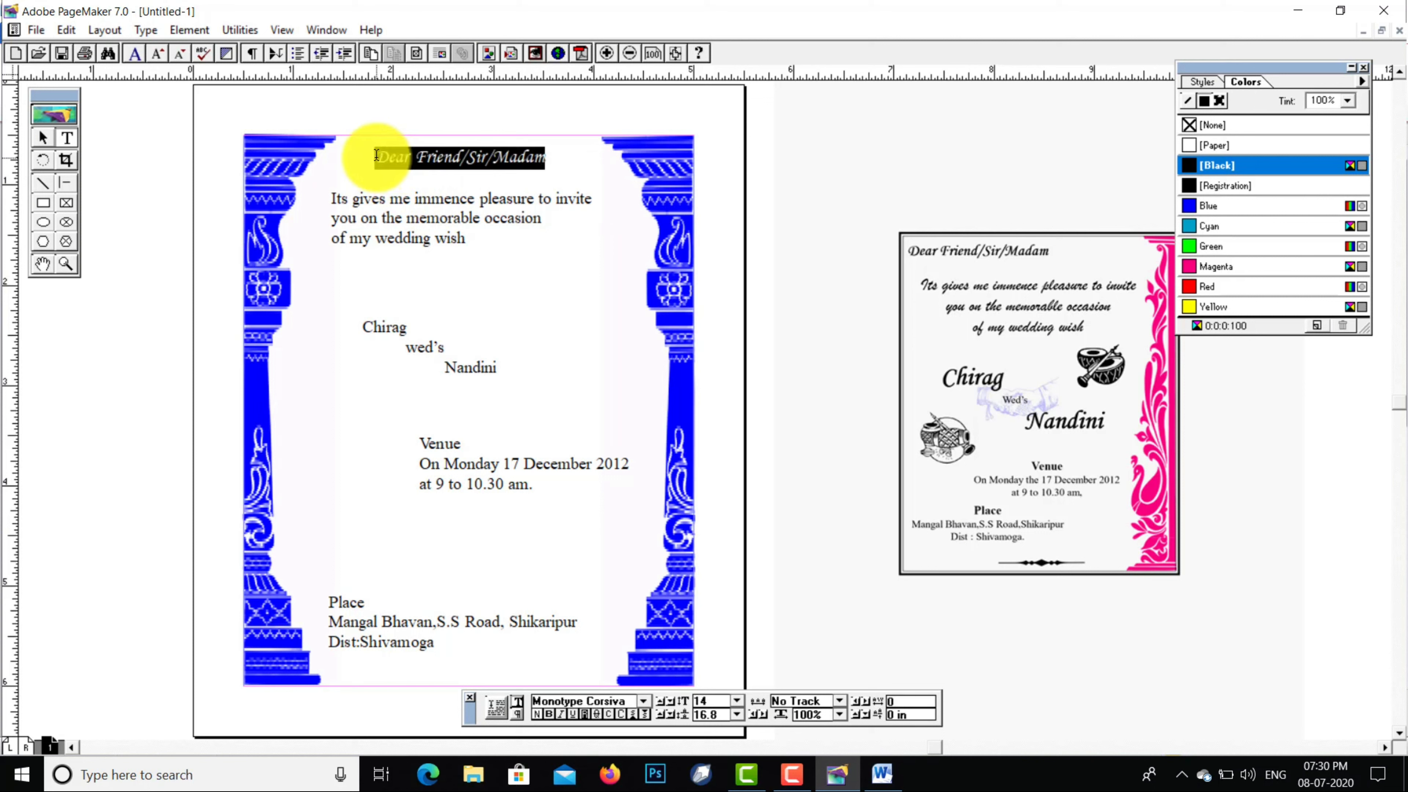
left_click(548, 714)
left_click(598, 388)
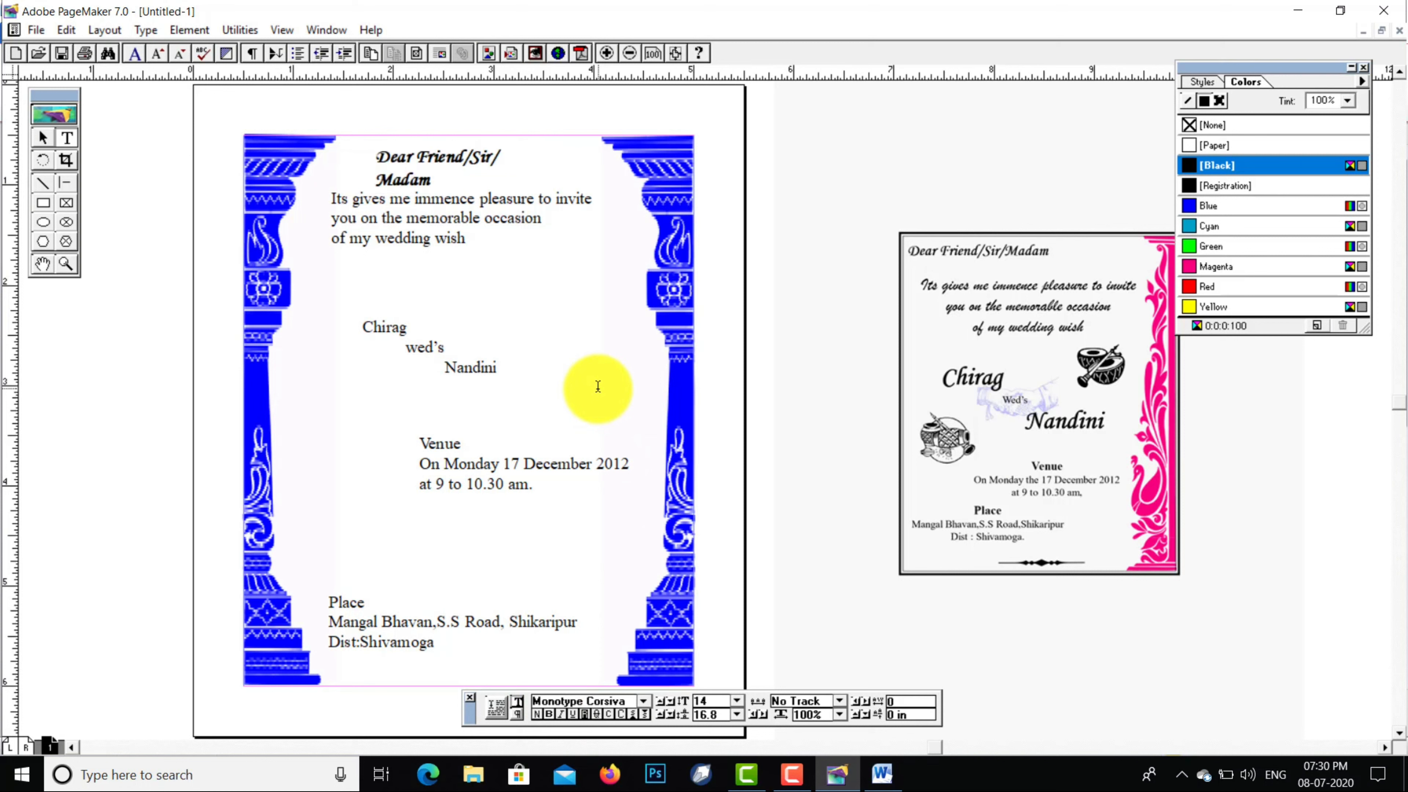
Widen the greeting text block to about 2.07 in so its text fits on one line, and deselect it
left_click(43, 137)
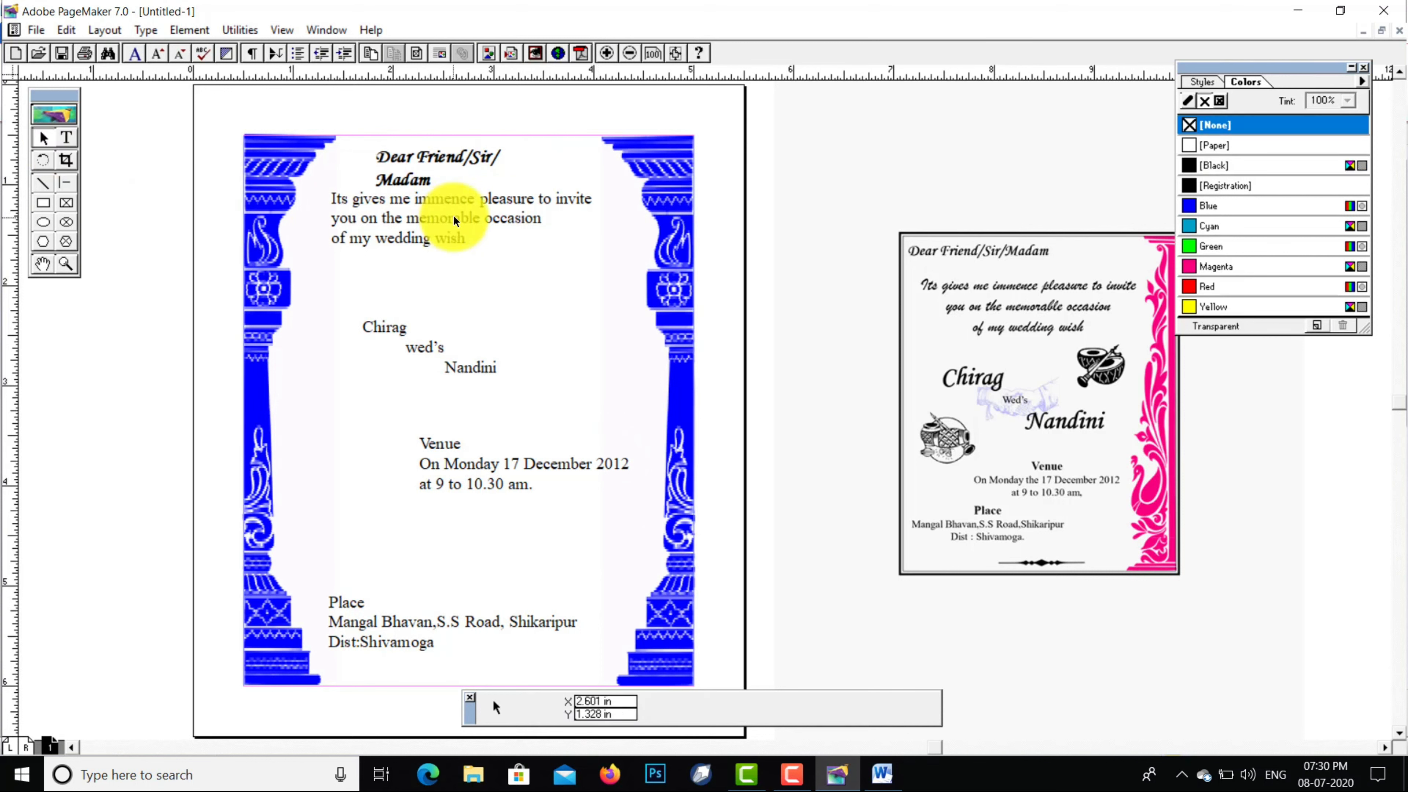
left_click(452, 173)
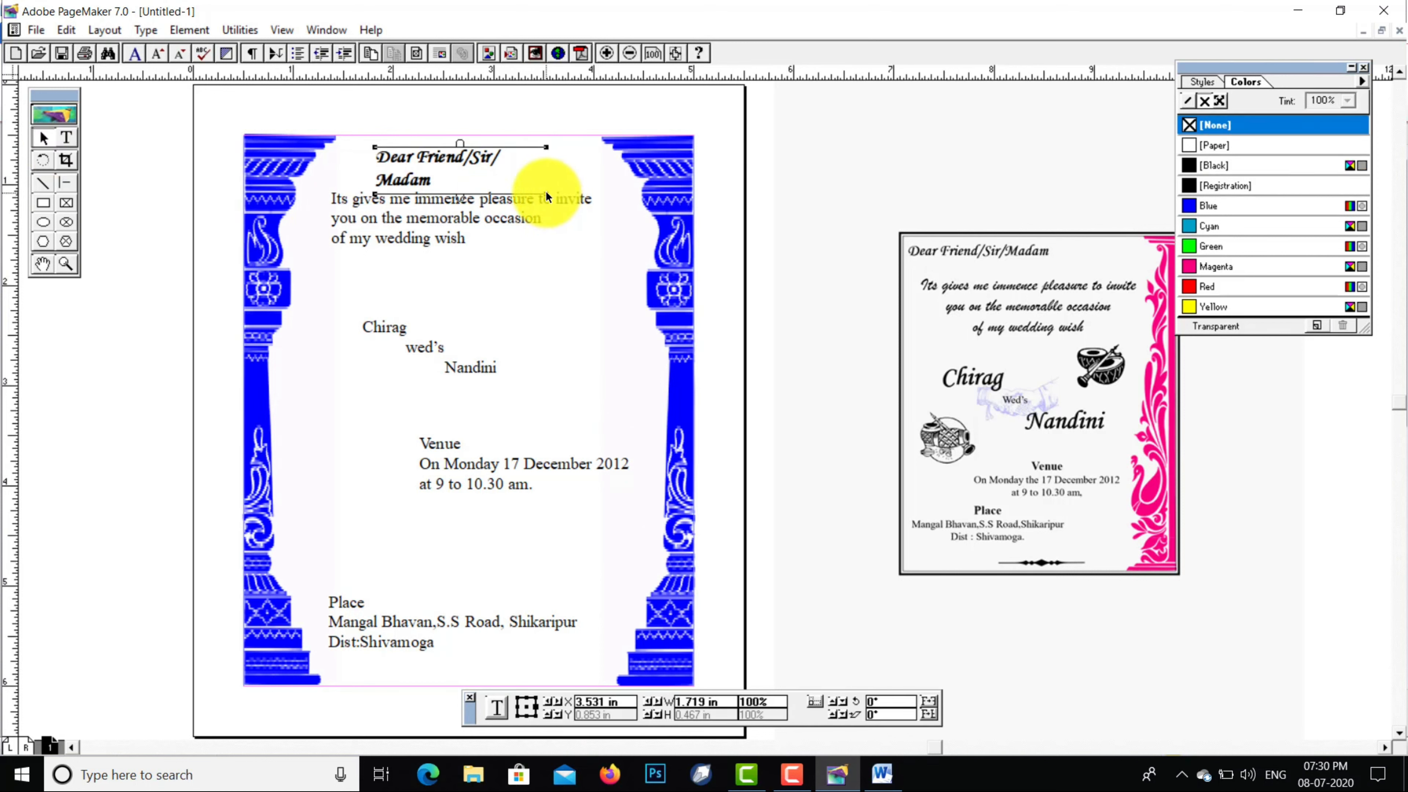
left_click_drag(547, 195, 581, 192)
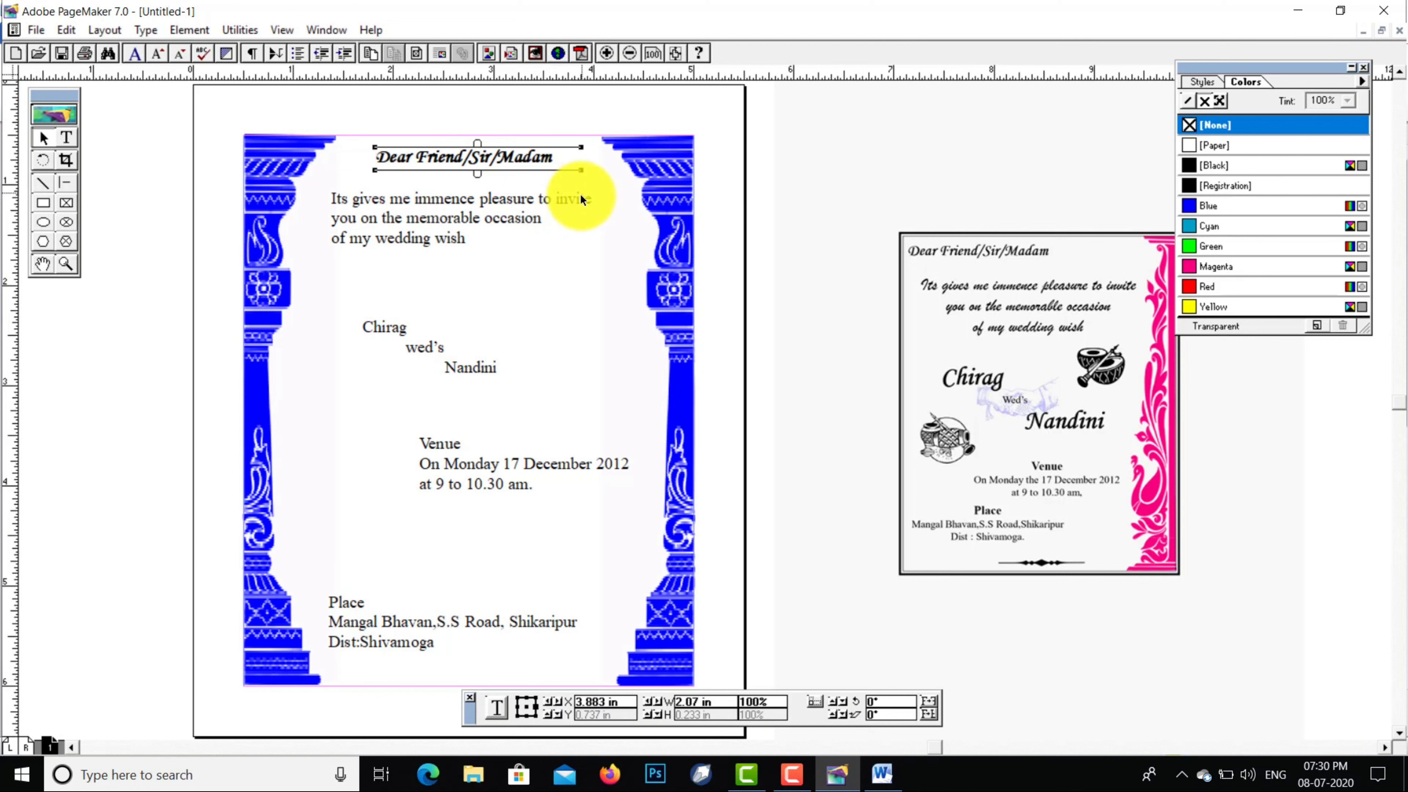
left_click(576, 289)
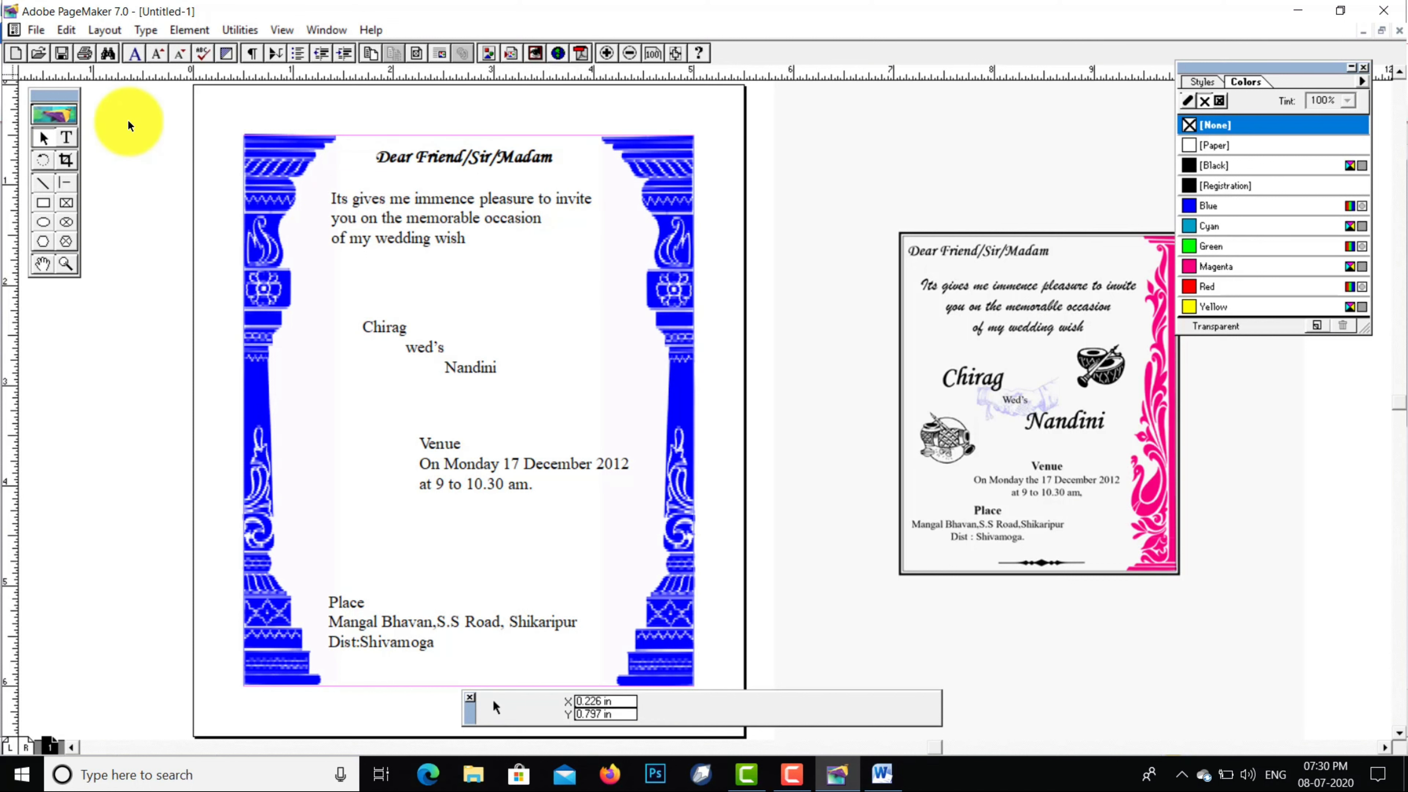
Select all three lines of the invitation text and set their font to Monotype Corsiva
left_click(66, 137)
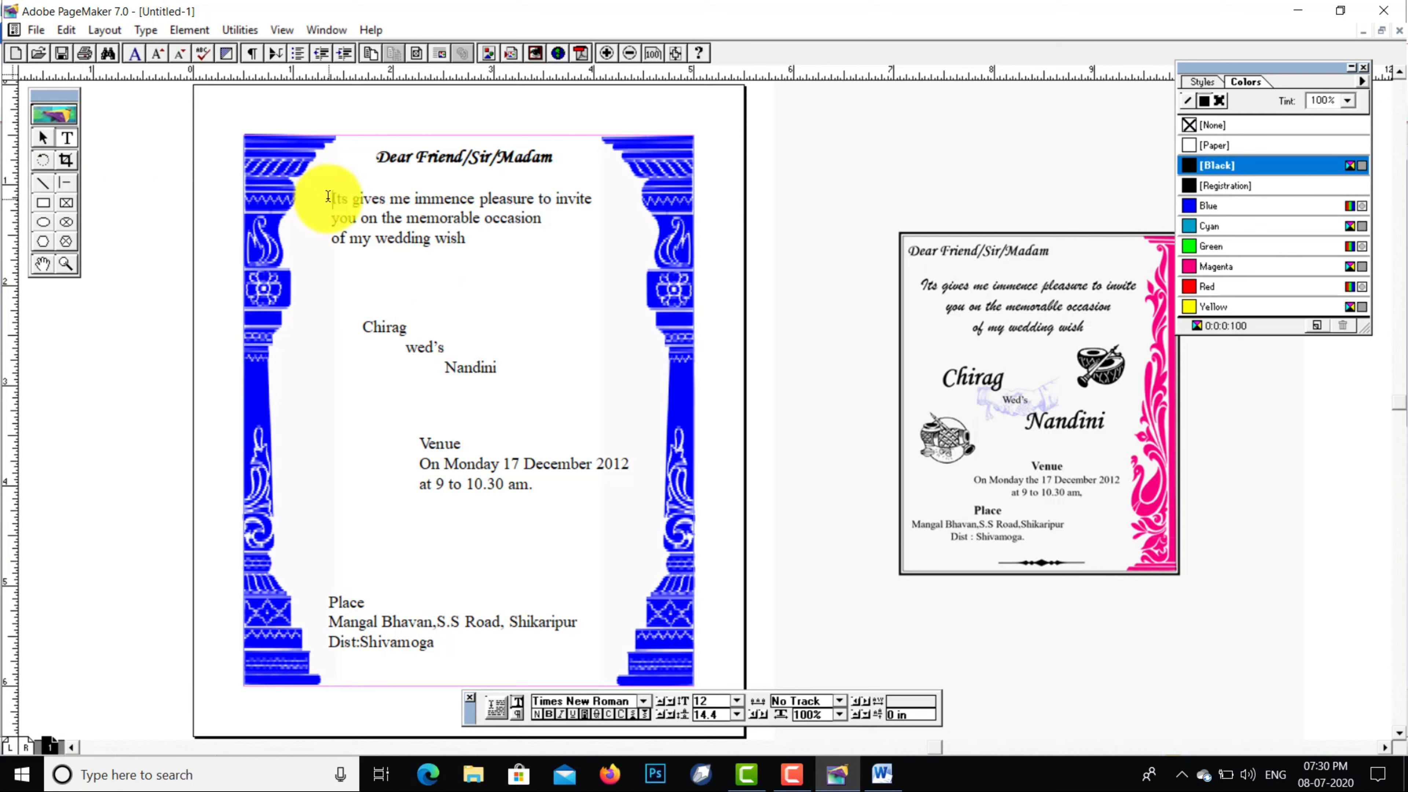
key("shift+Down")
key("shift+Down")
key("shift+Down")
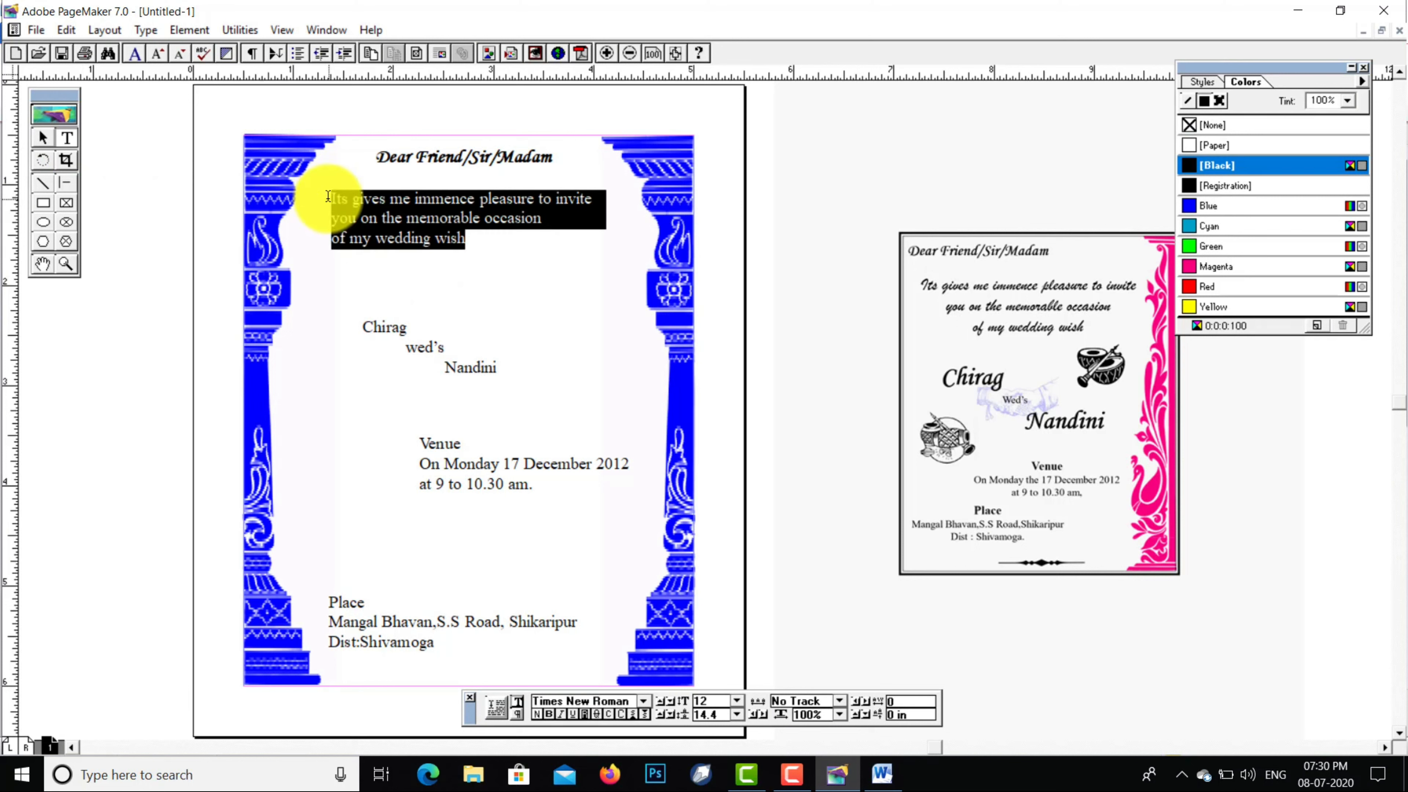
left_click(630, 700)
key("BackSpace")
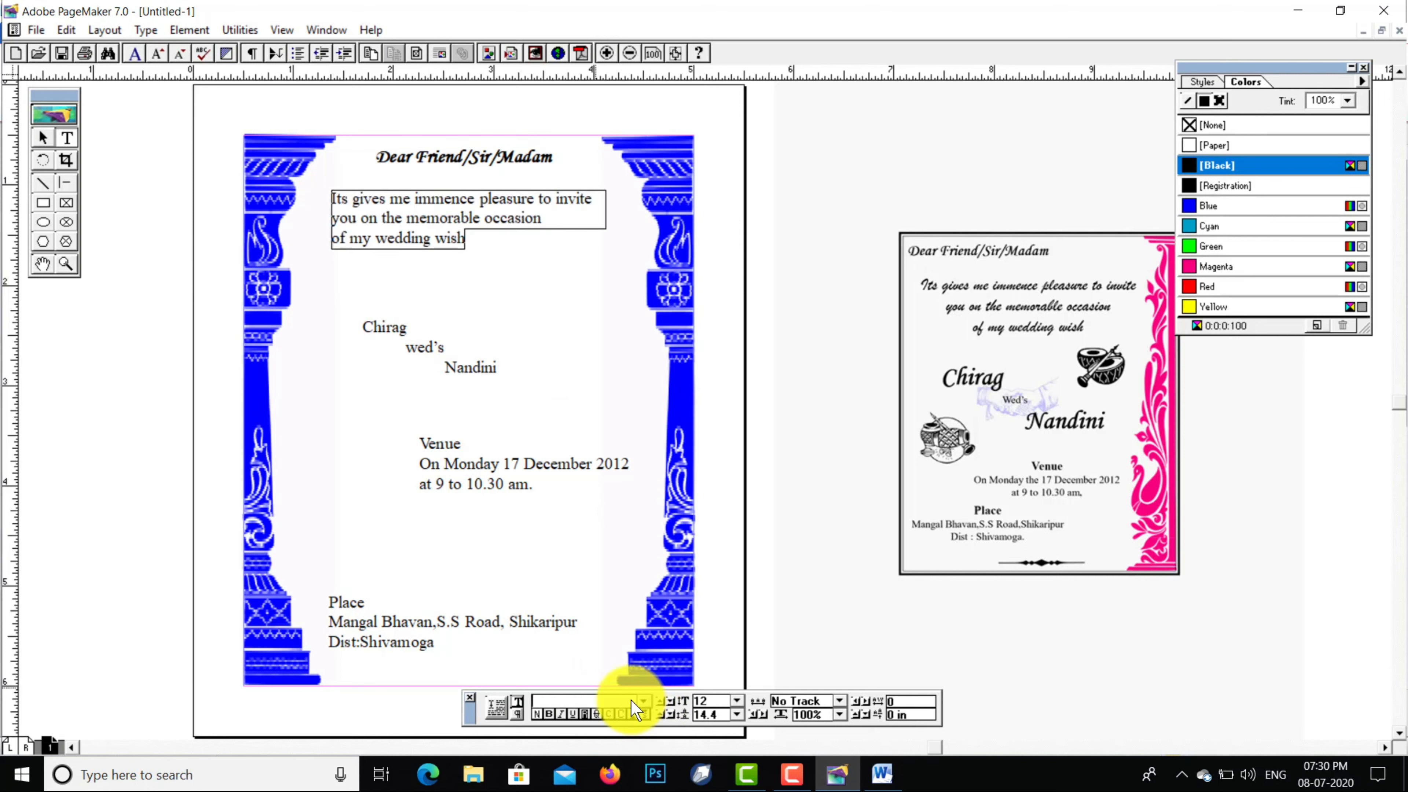
type("Mongolian Baiti")
type("o")
key("Return")
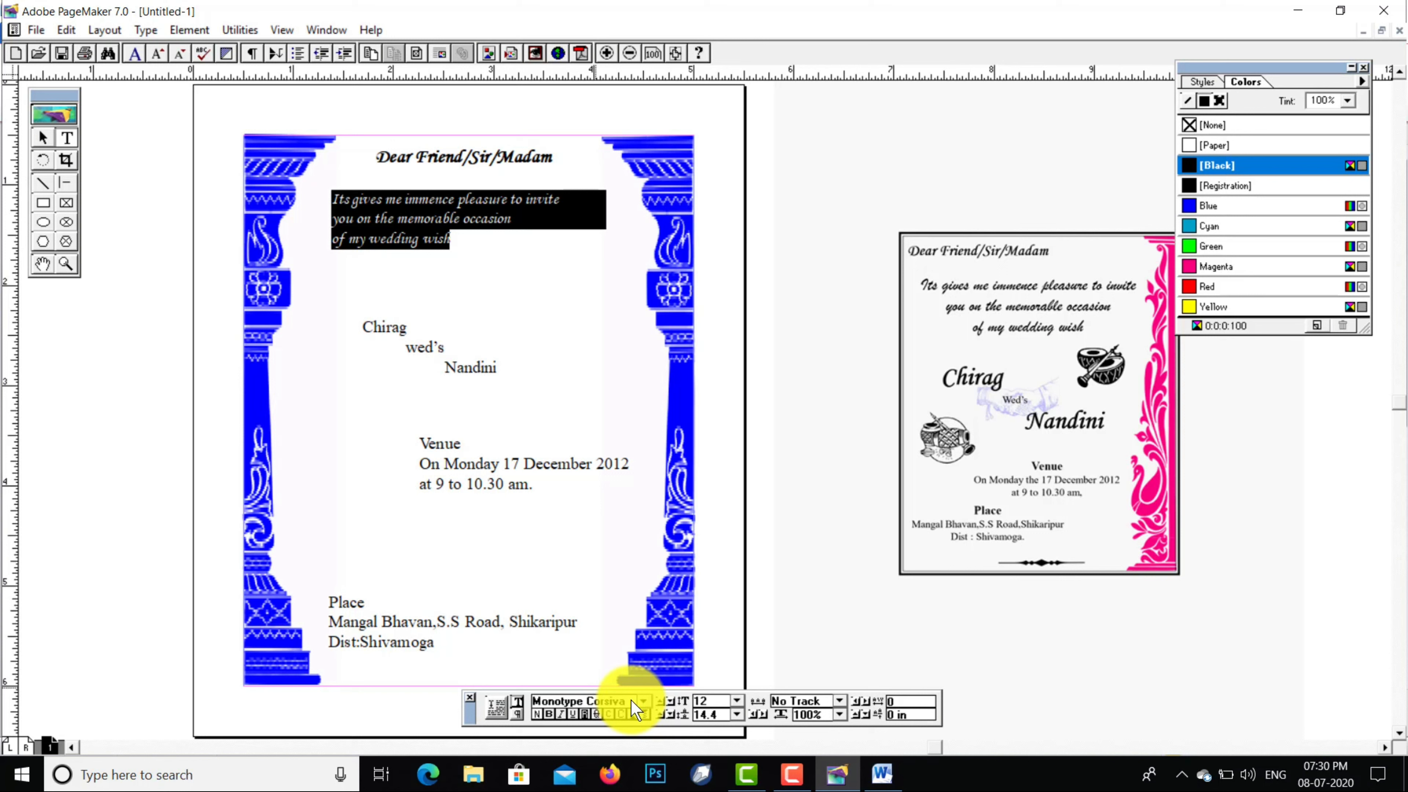
type("br")
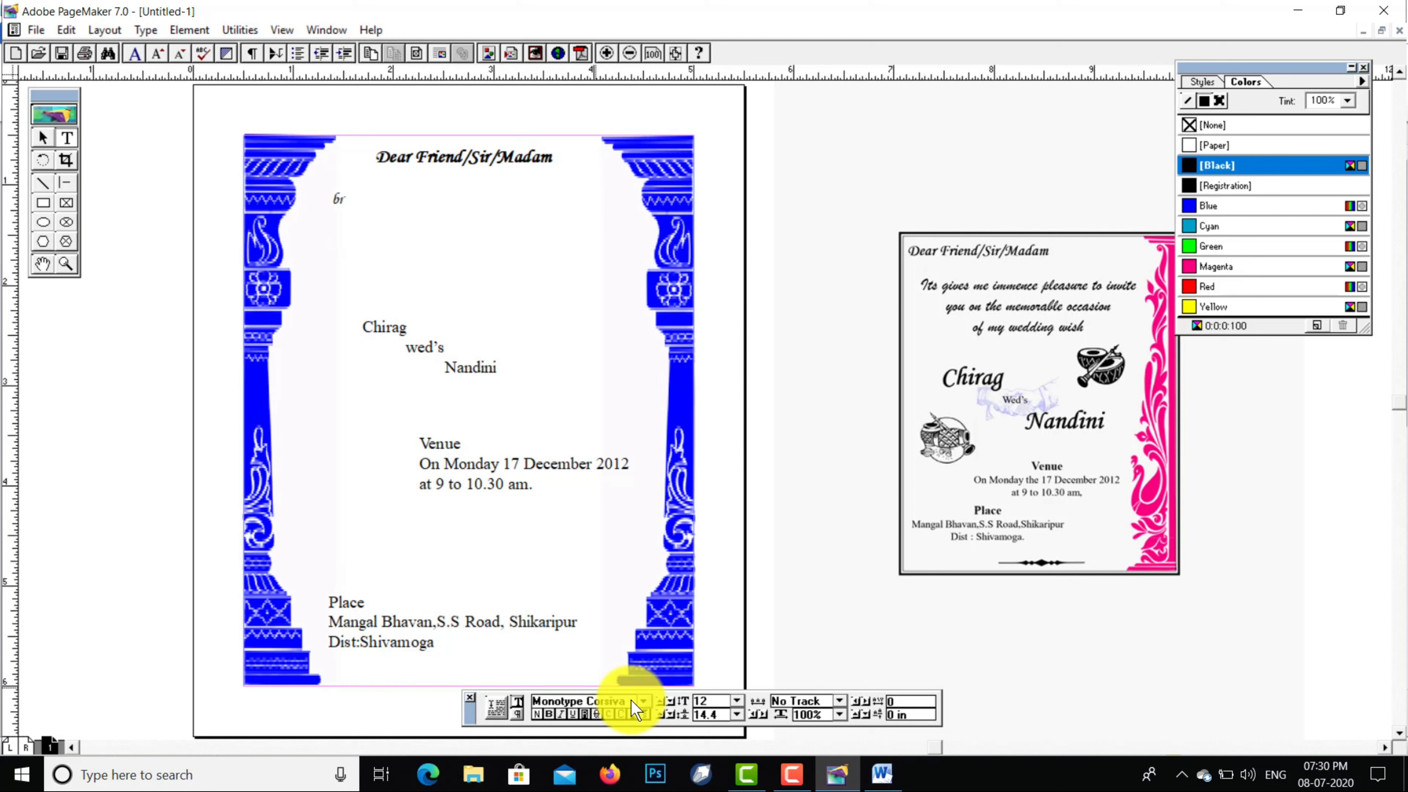
key("BackSpace")
key("BackSpace")
key("ctrl+z")
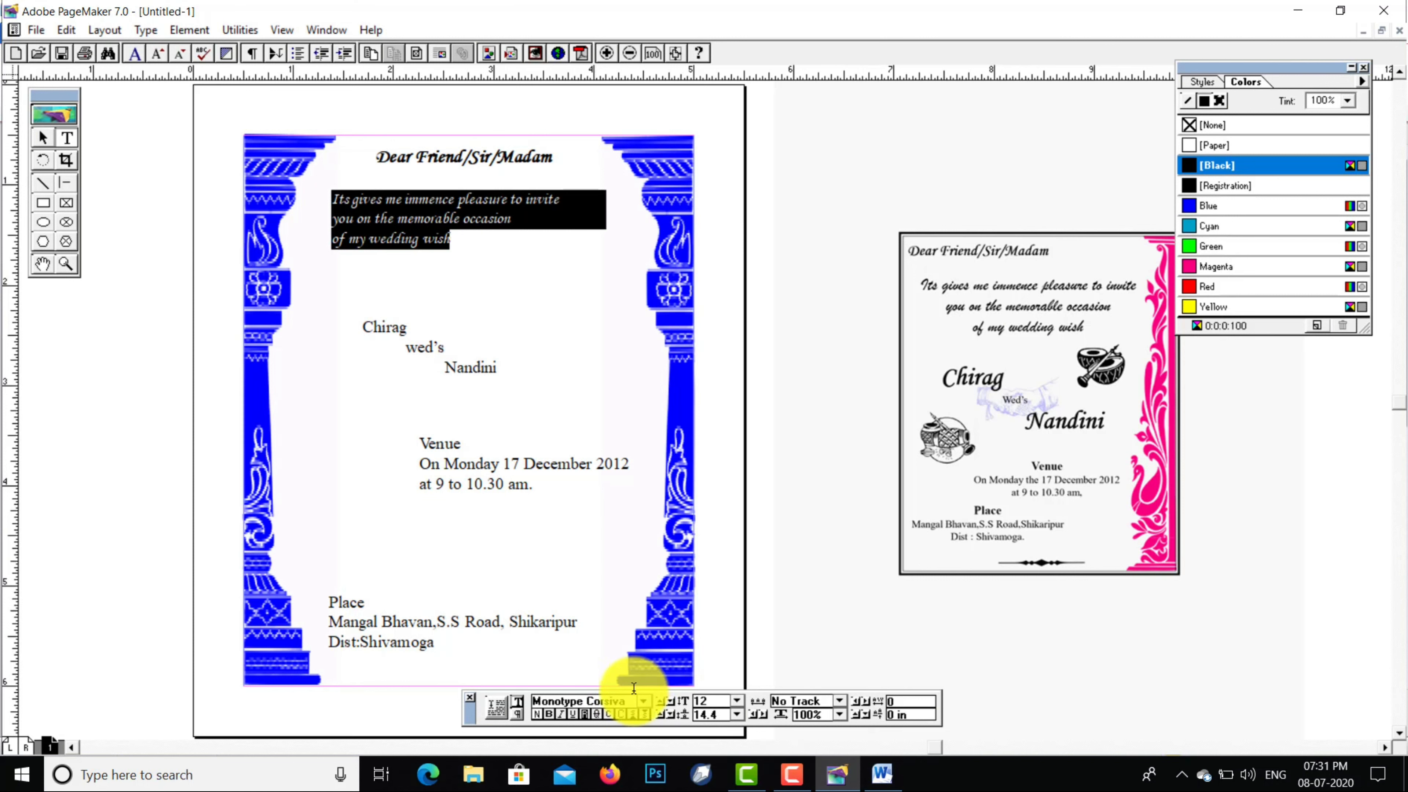
Change the font of the selected three-line invitation text to Brush Script MT
left_click(631, 701)
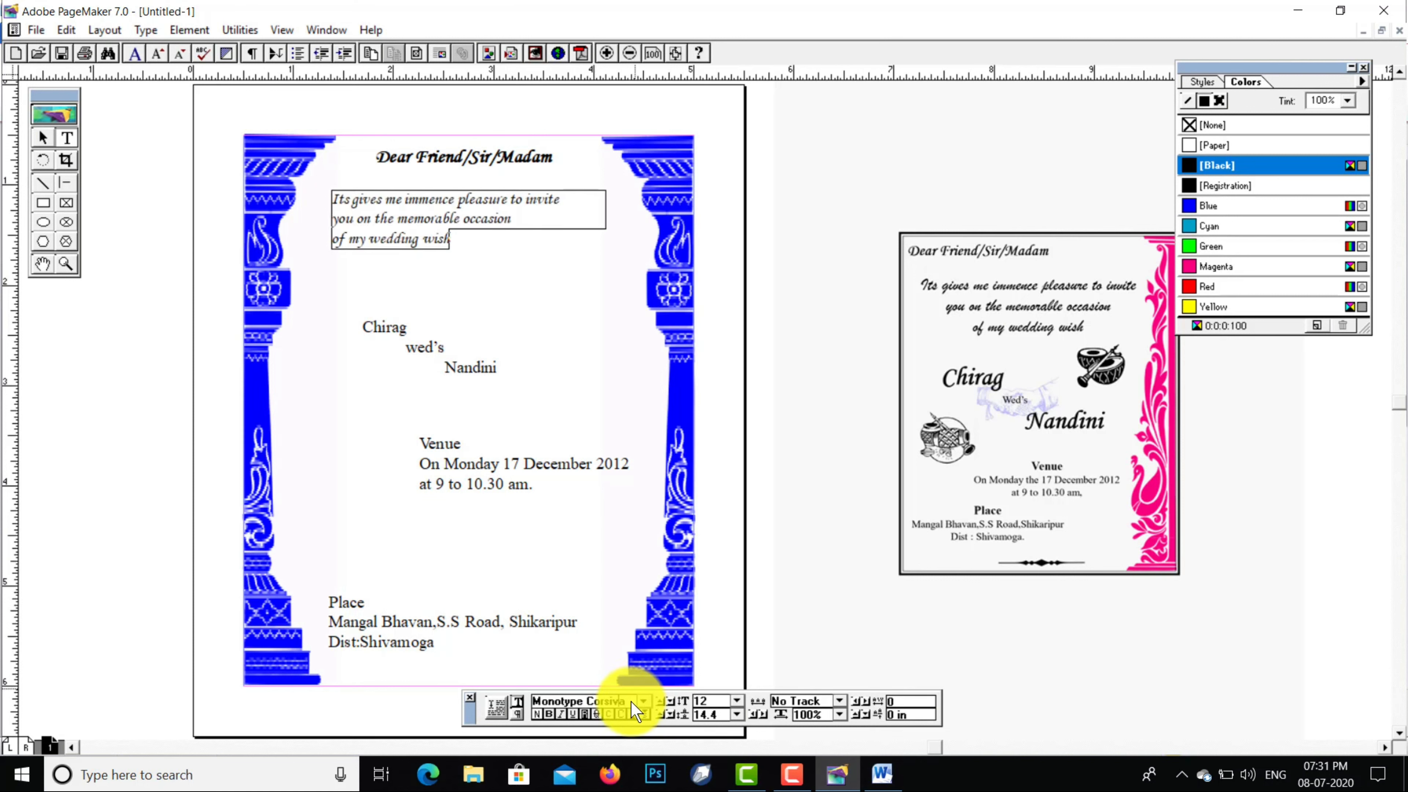
key("BackSpace")
key("BackSpace")
key("BackSpace")
key("BackSpace")
key("BackSpace")
key("BackSpace")
key("BackSpace")
key("BackSpace")
key("BackSpace")
key("BackSpace")
key("BackSpace")
key("BackSpace")
key("BackSpace")
key("BackSpace")
key("BackSpace")
key("BackSpace")
type("Brush Script")
key("Return")
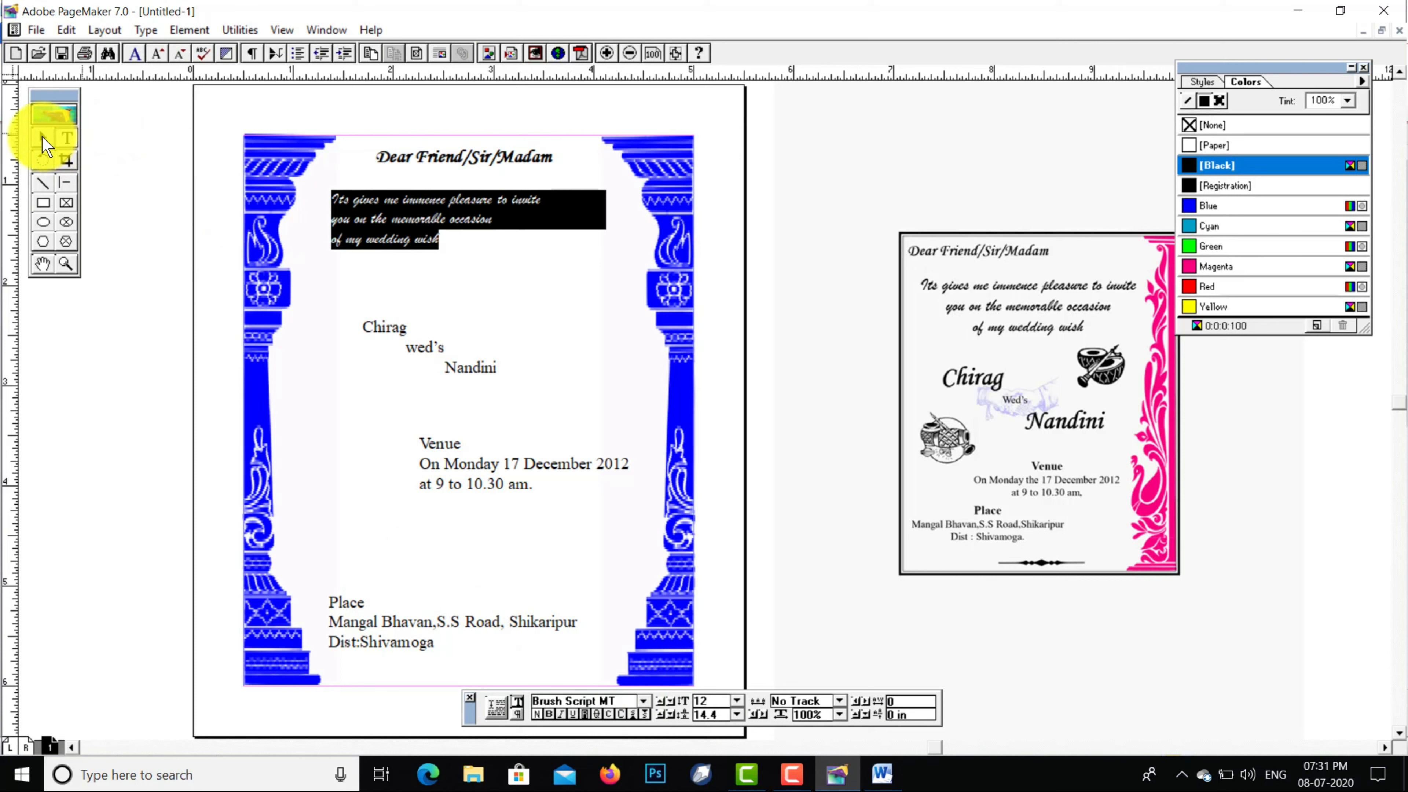
Enlarge the invitation text to 18 pt and deselect it
left_click(738, 703)
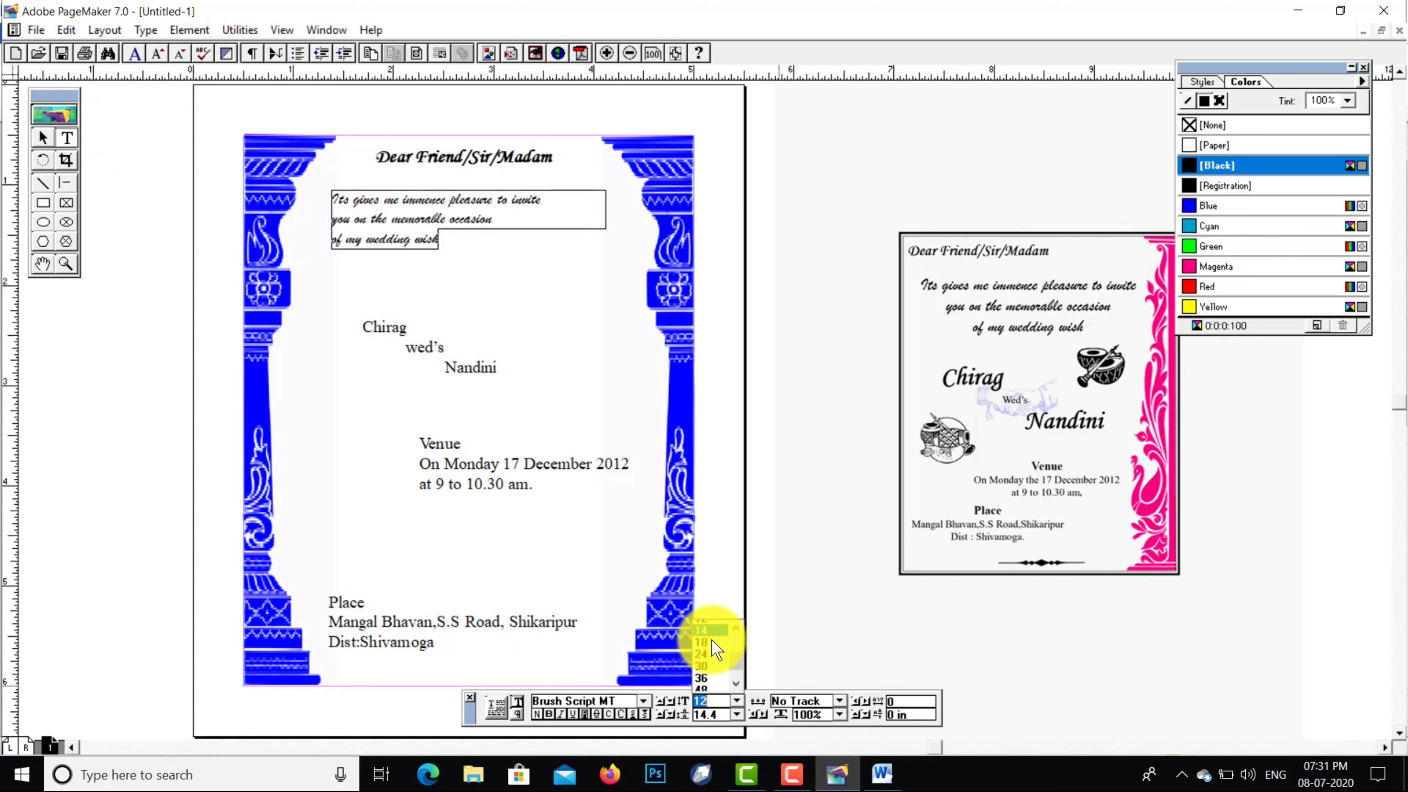
left_click(712, 638)
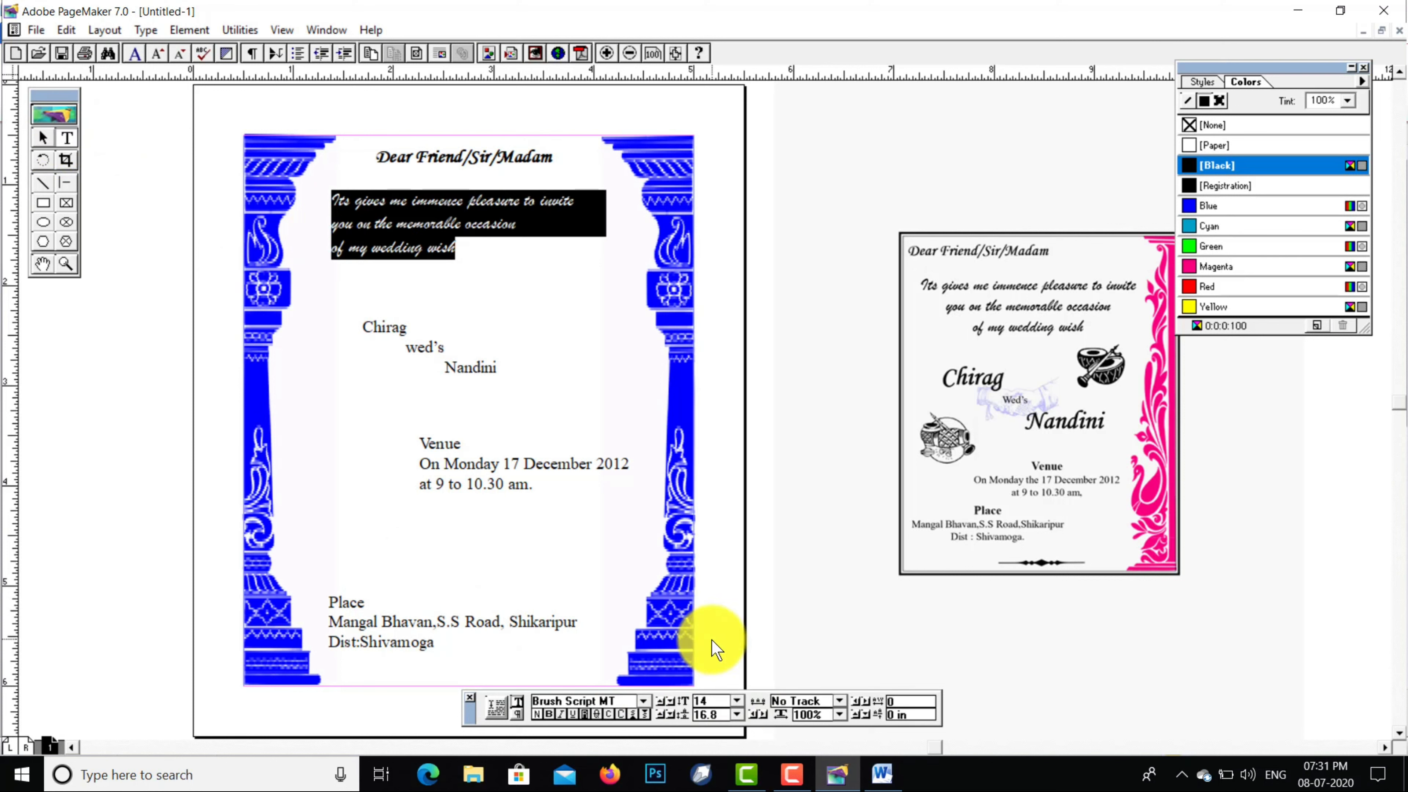
left_click(736, 700)
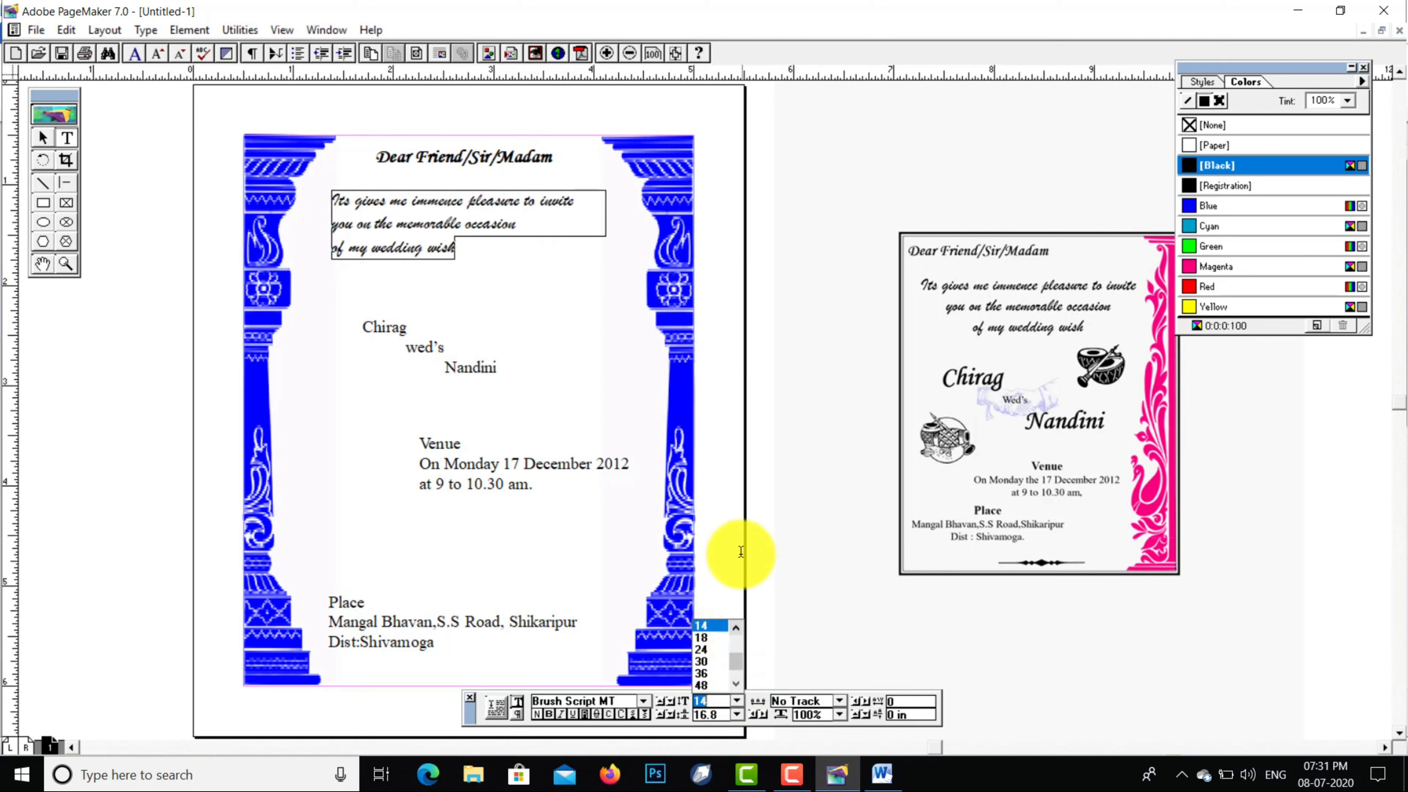
left_click(703, 638)
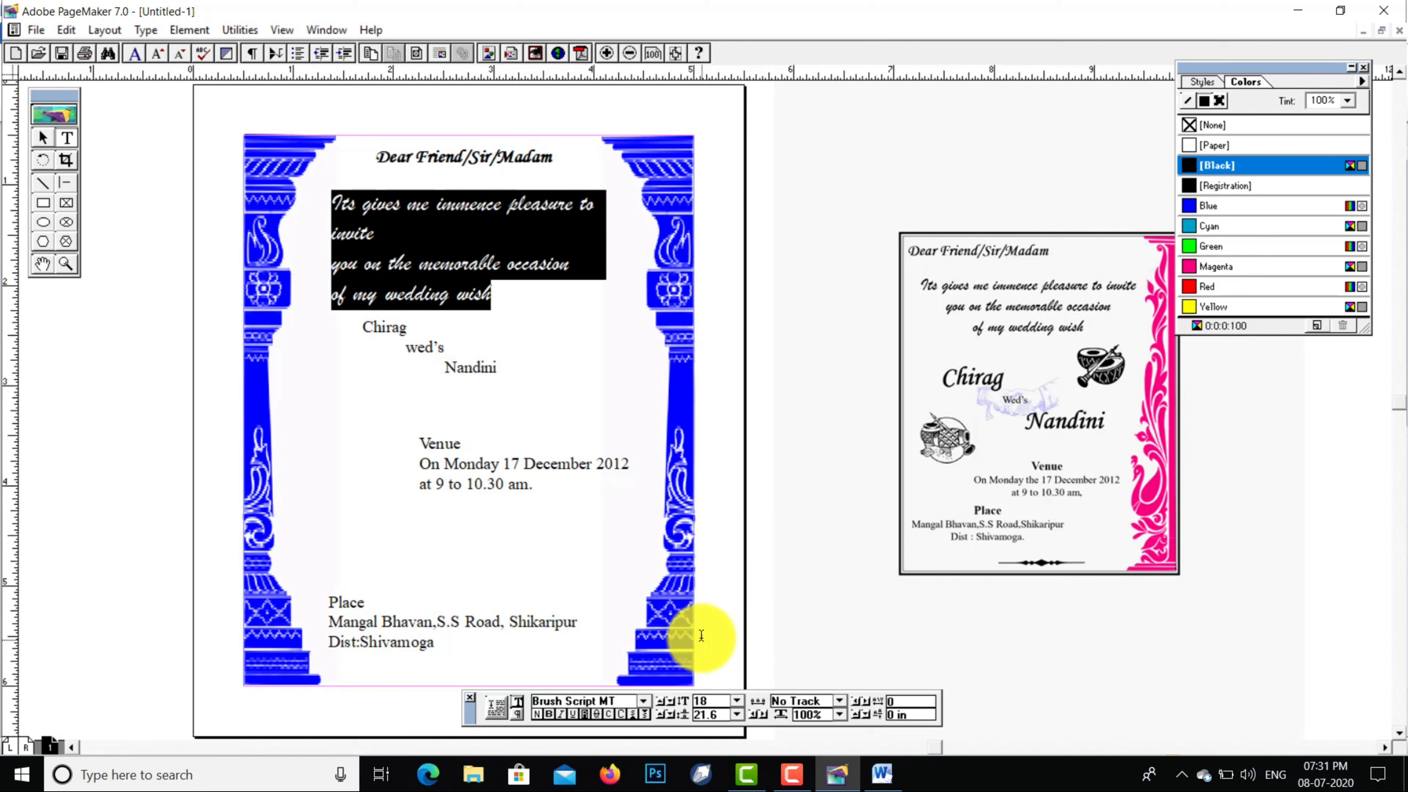
left_click(717, 371)
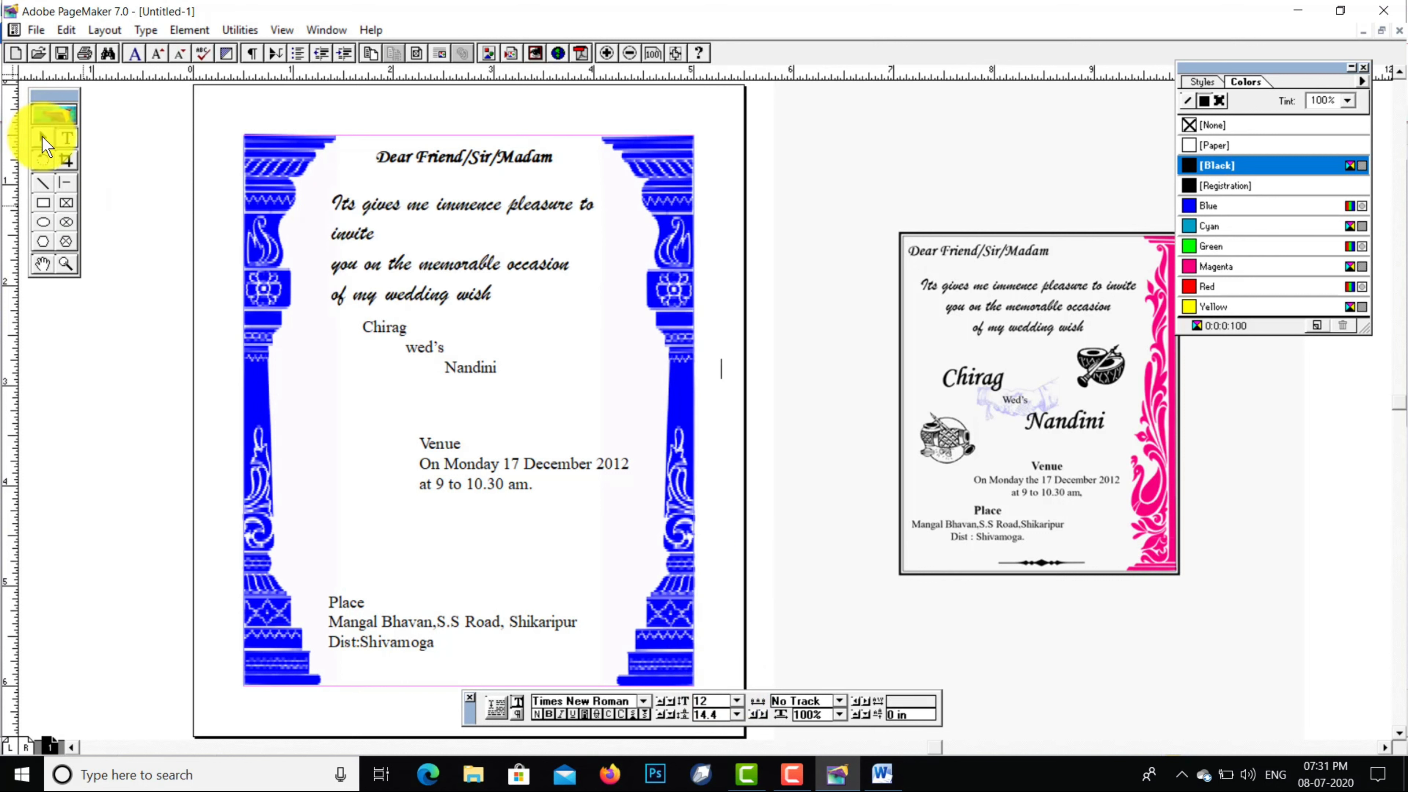
Select all lines of the invitation text, centre-align them, and deselect the text
left_click(305, 174)
left_click(336, 204)
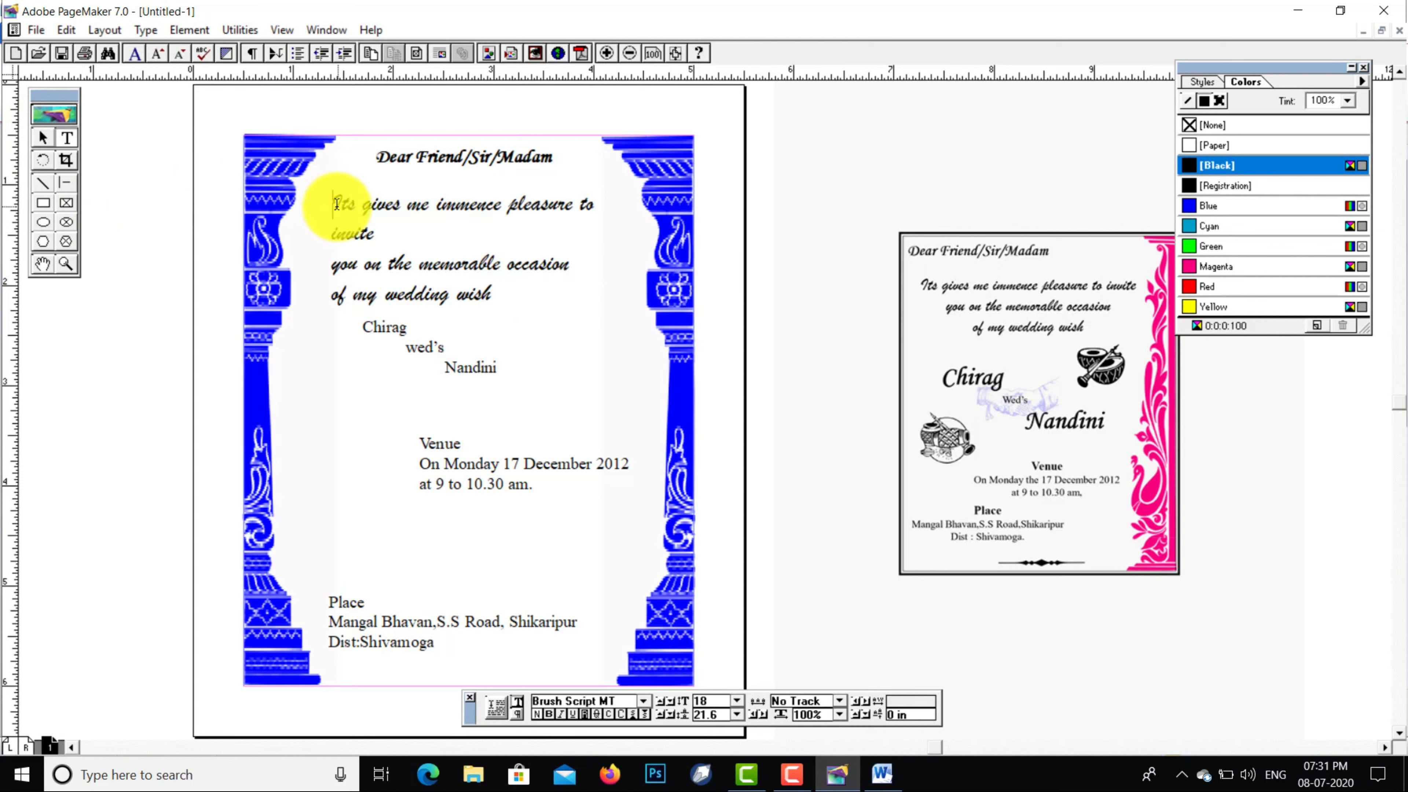
key("shift+Down")
key("shift+Down")
key("shift+Down")
key("shift+Down")
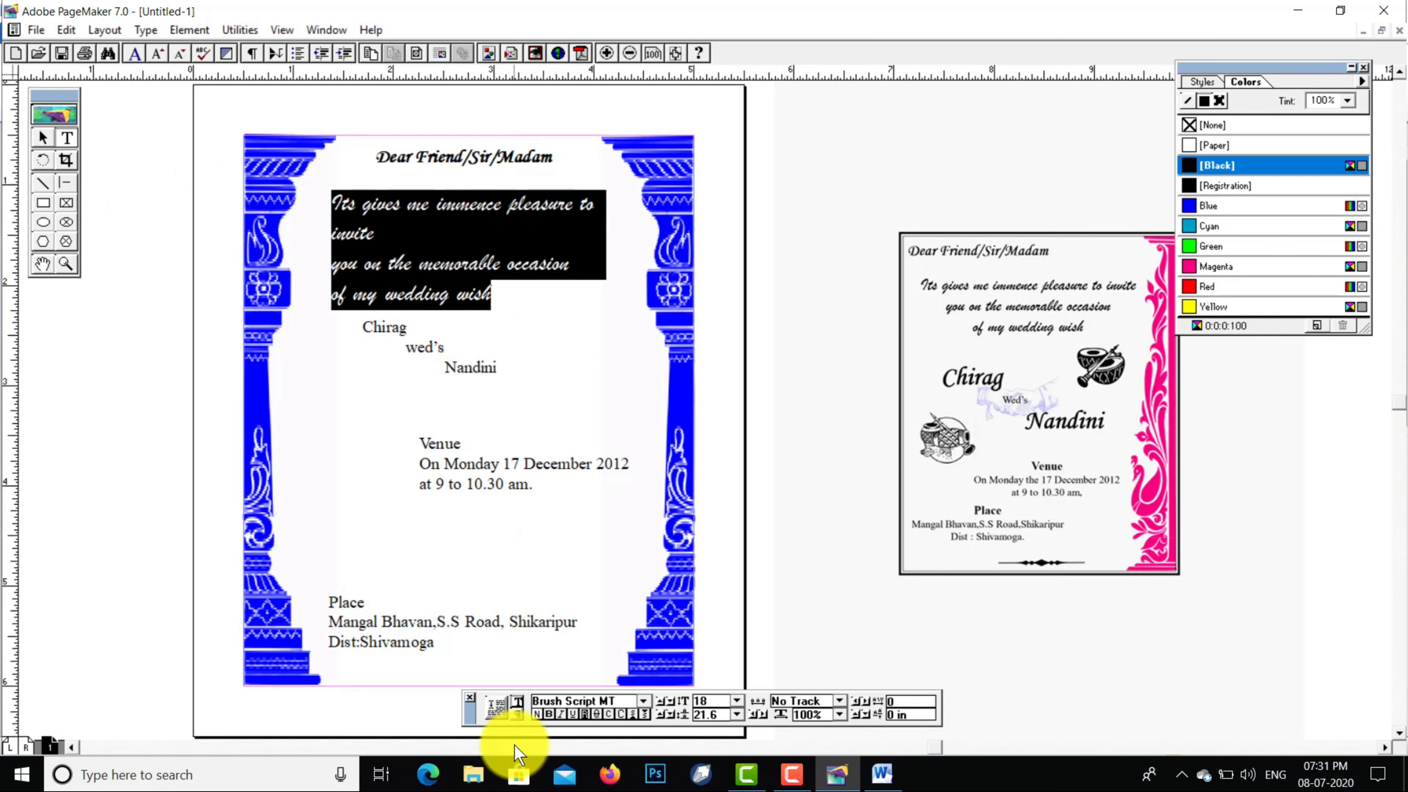
left_click(518, 716)
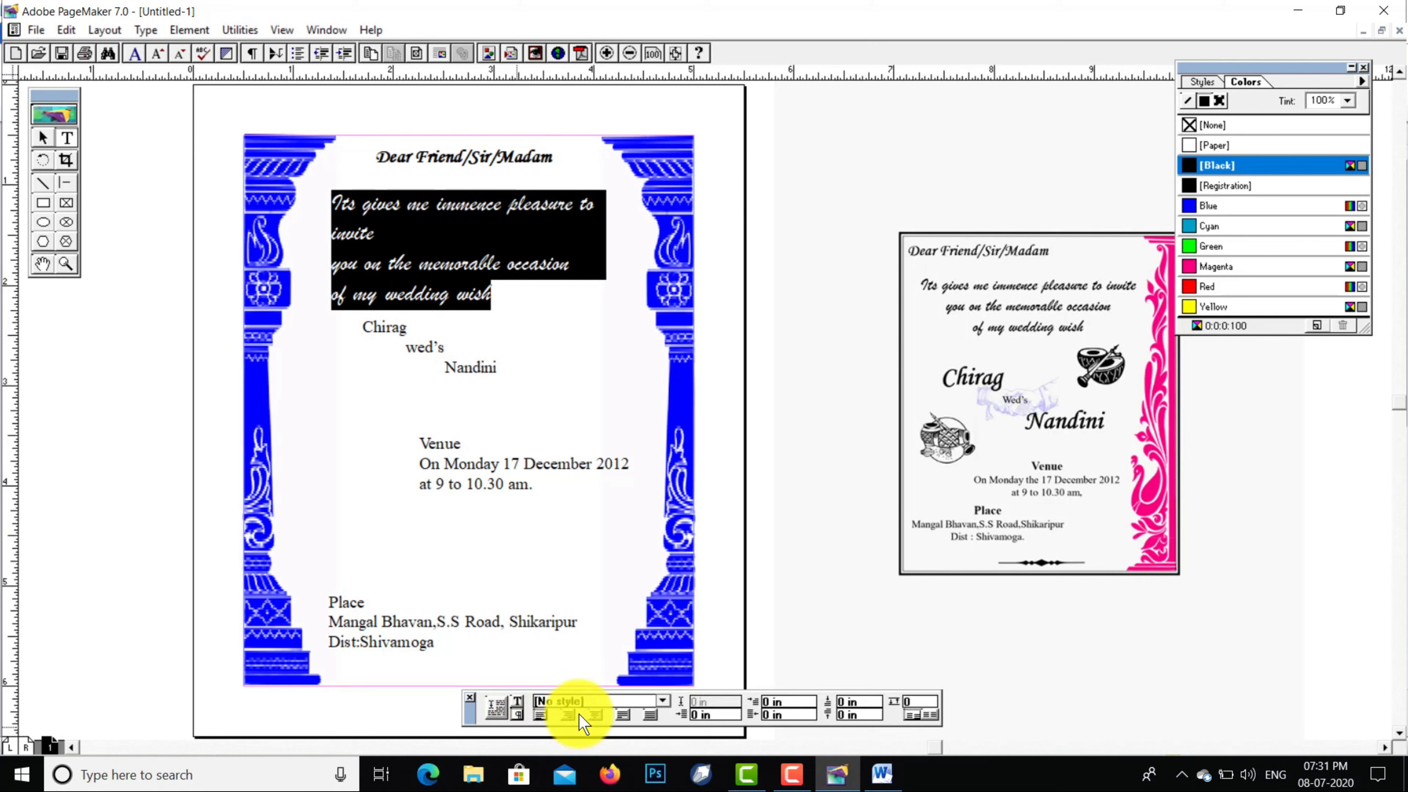
left_click(595, 714)
left_click(752, 395)
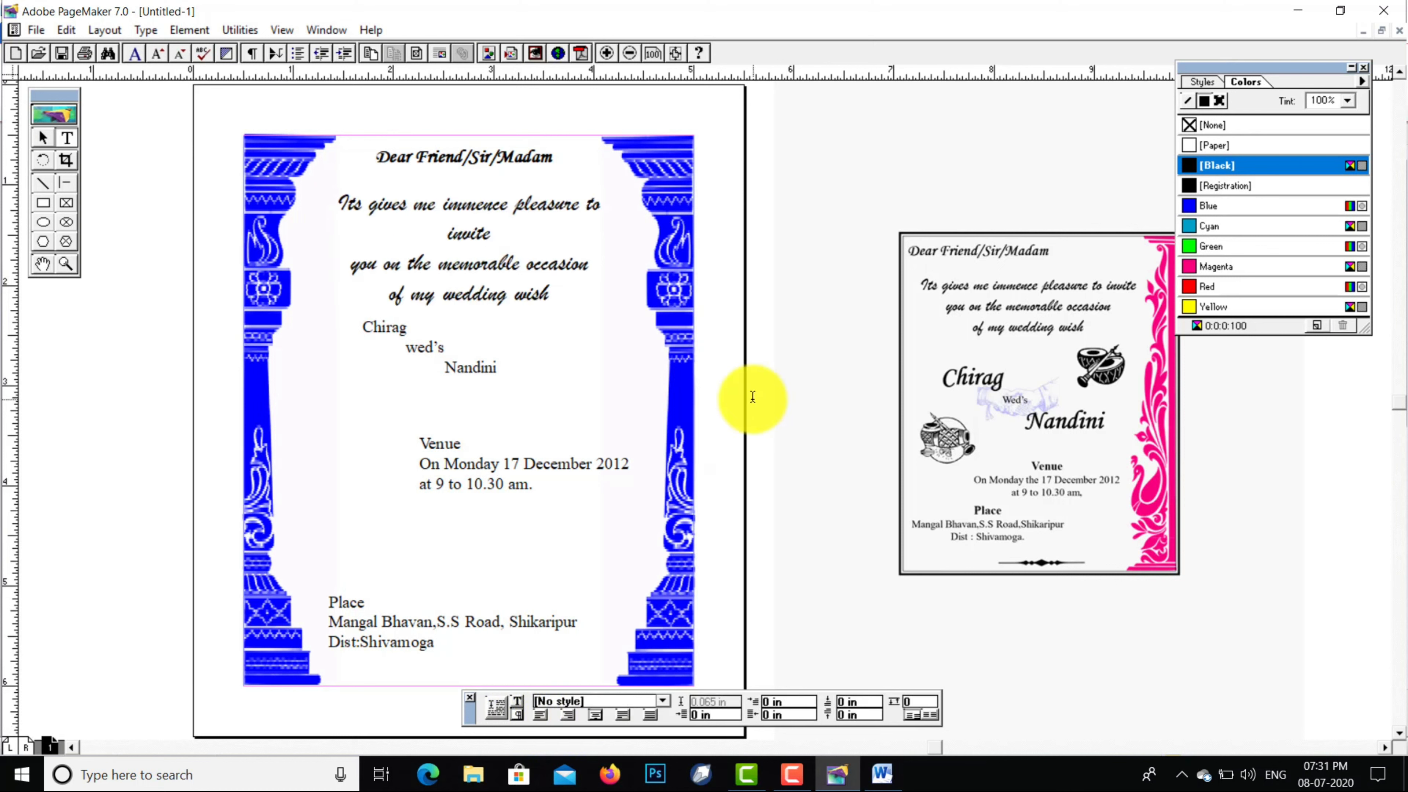
Widen the invitation text block to about 3.57 in so its first sentence fits on one line
left_click(43, 137)
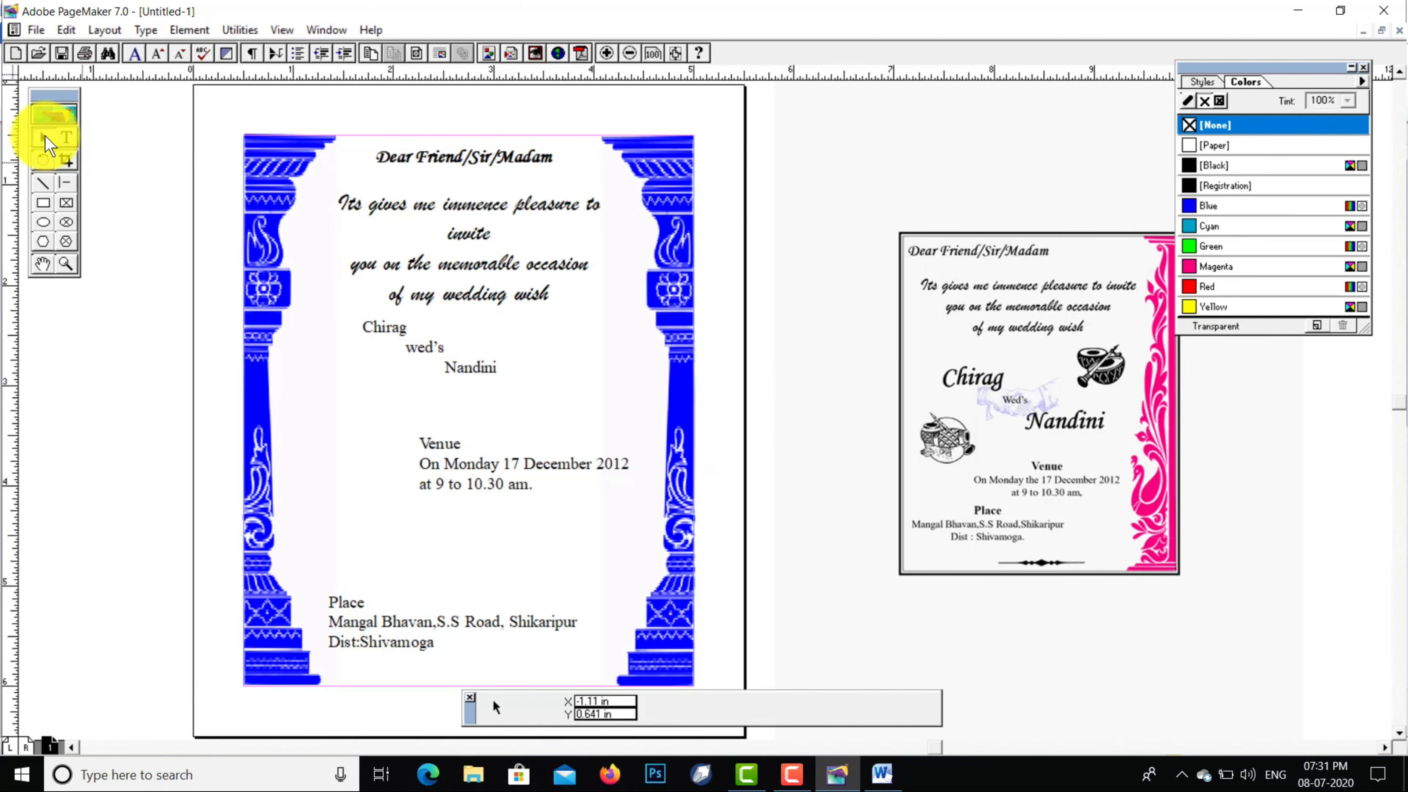
left_click(436, 267)
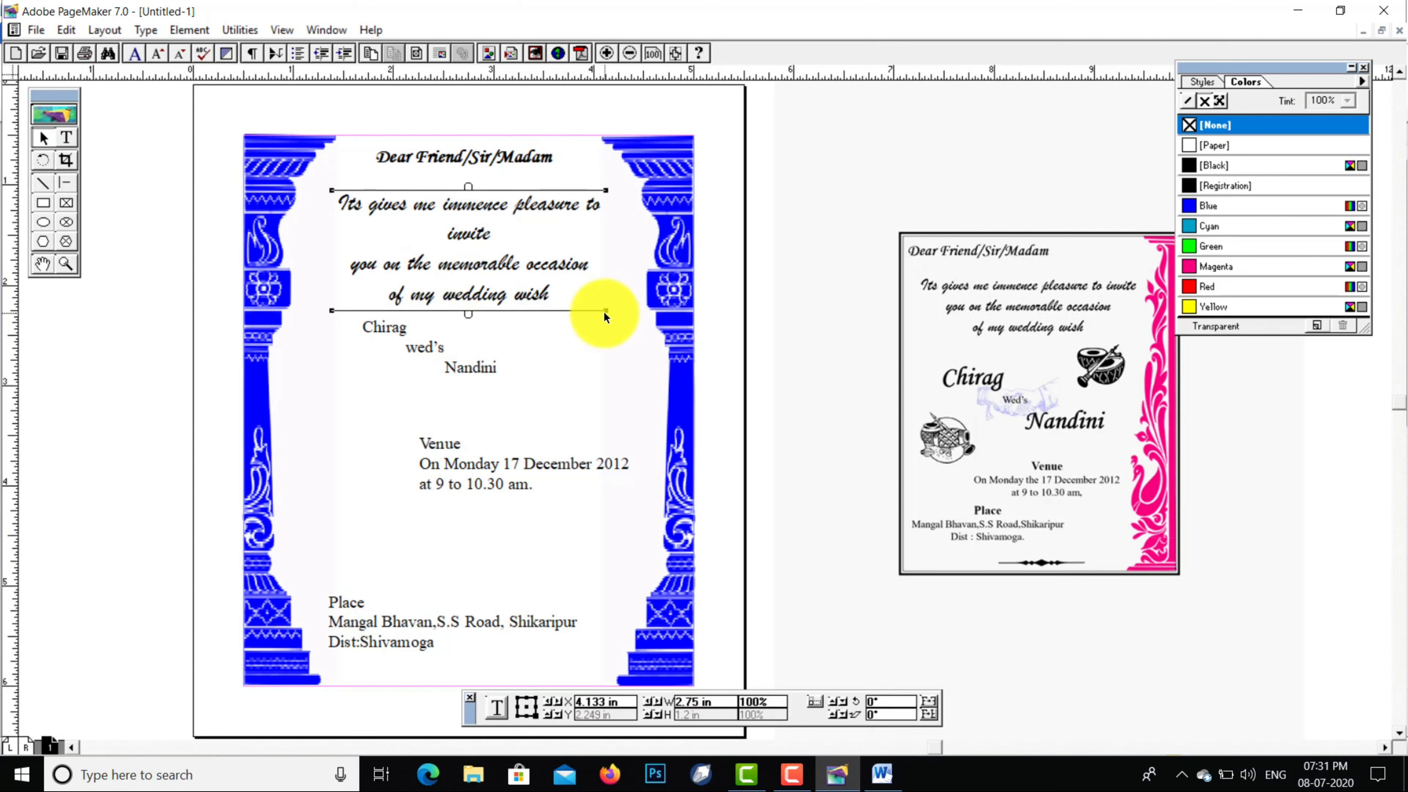
left_click_drag(606, 311, 689, 308)
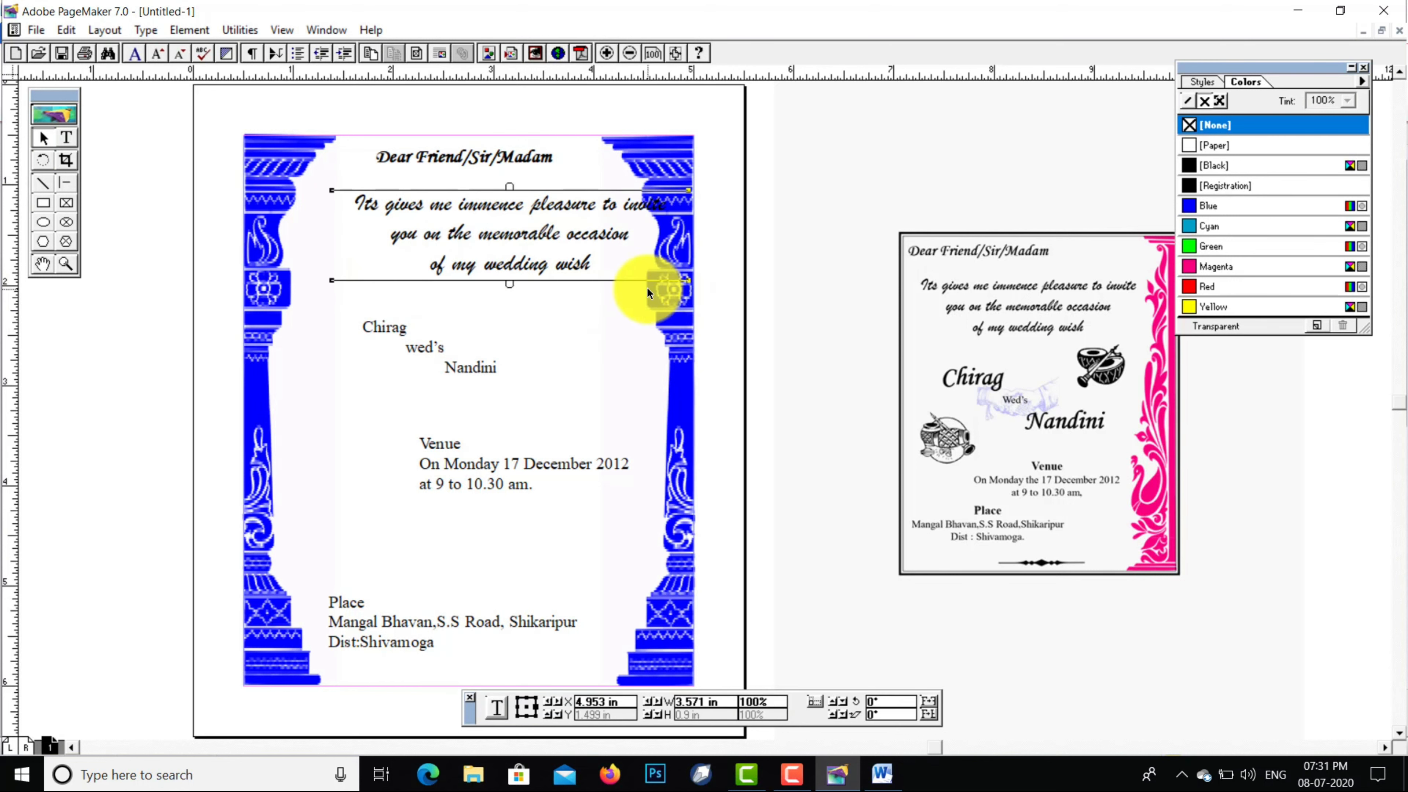
Nudge the invitation text block left to an X position of about 4.56 in, centring it between the pillars
key("Left")
key("Left")
key("Left")
key("Left")
key("Left")
key("Left")
key("Left")
key("Left")
key("Left")
key("Left")
key("Left")
key("Left")
key("Left")
key("Left")
key("Left")
key("Left")
key("Left")
key("Left")
key("Left")
key("Left")
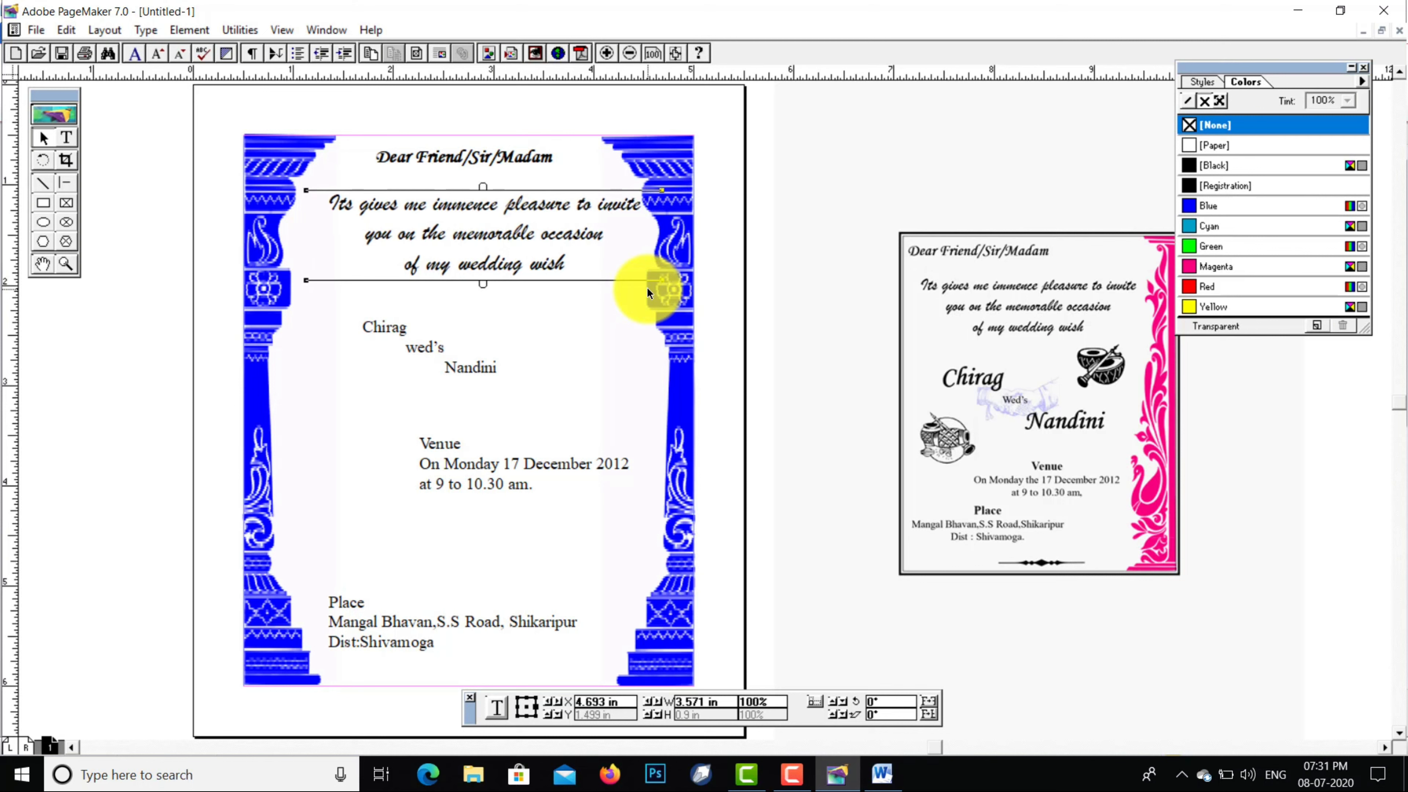
key("Left")
key("Left")
key("Left")
key("Left")
key("Left")
key("Left")
key("Up")
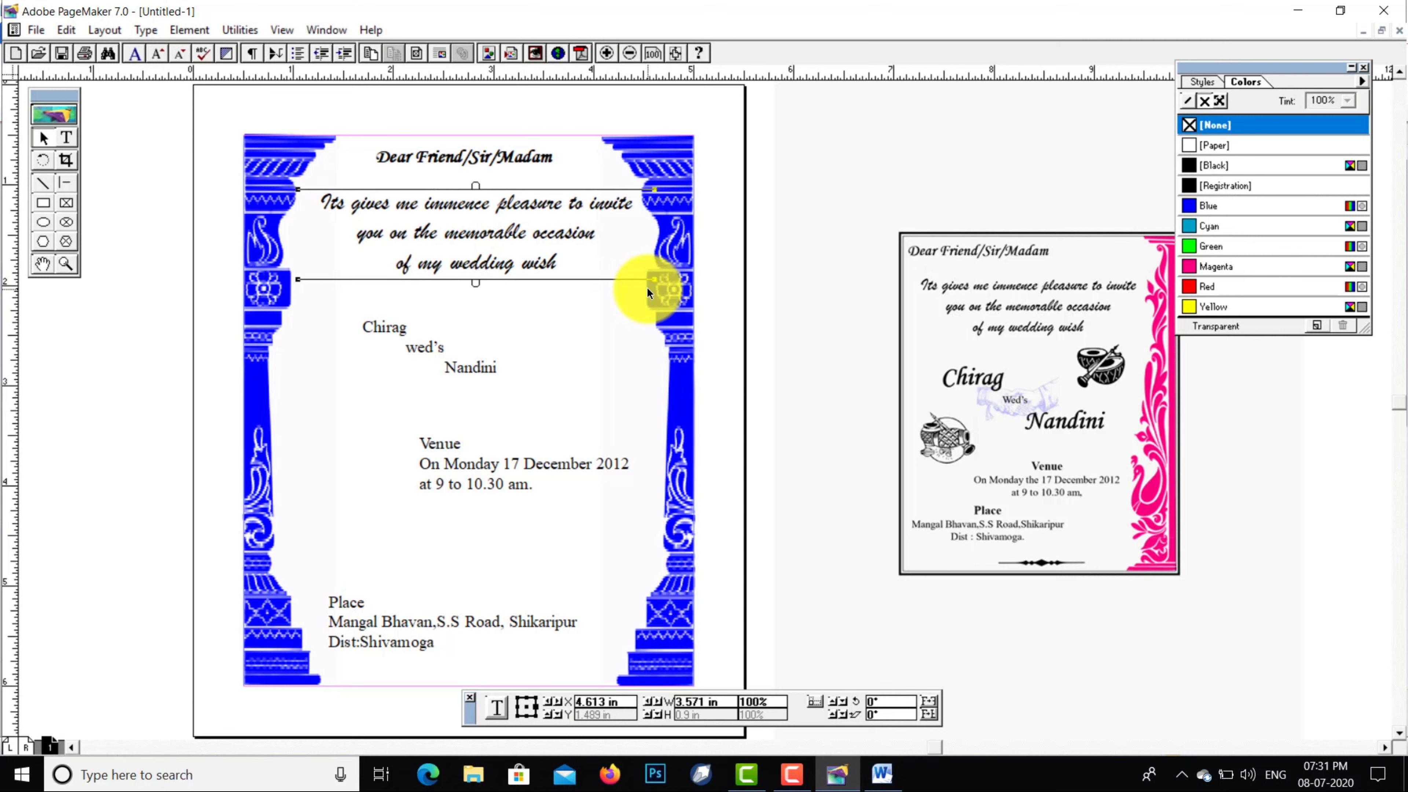
key("Down")
key("Left")
key("Left")
key("Left")
key("Left")
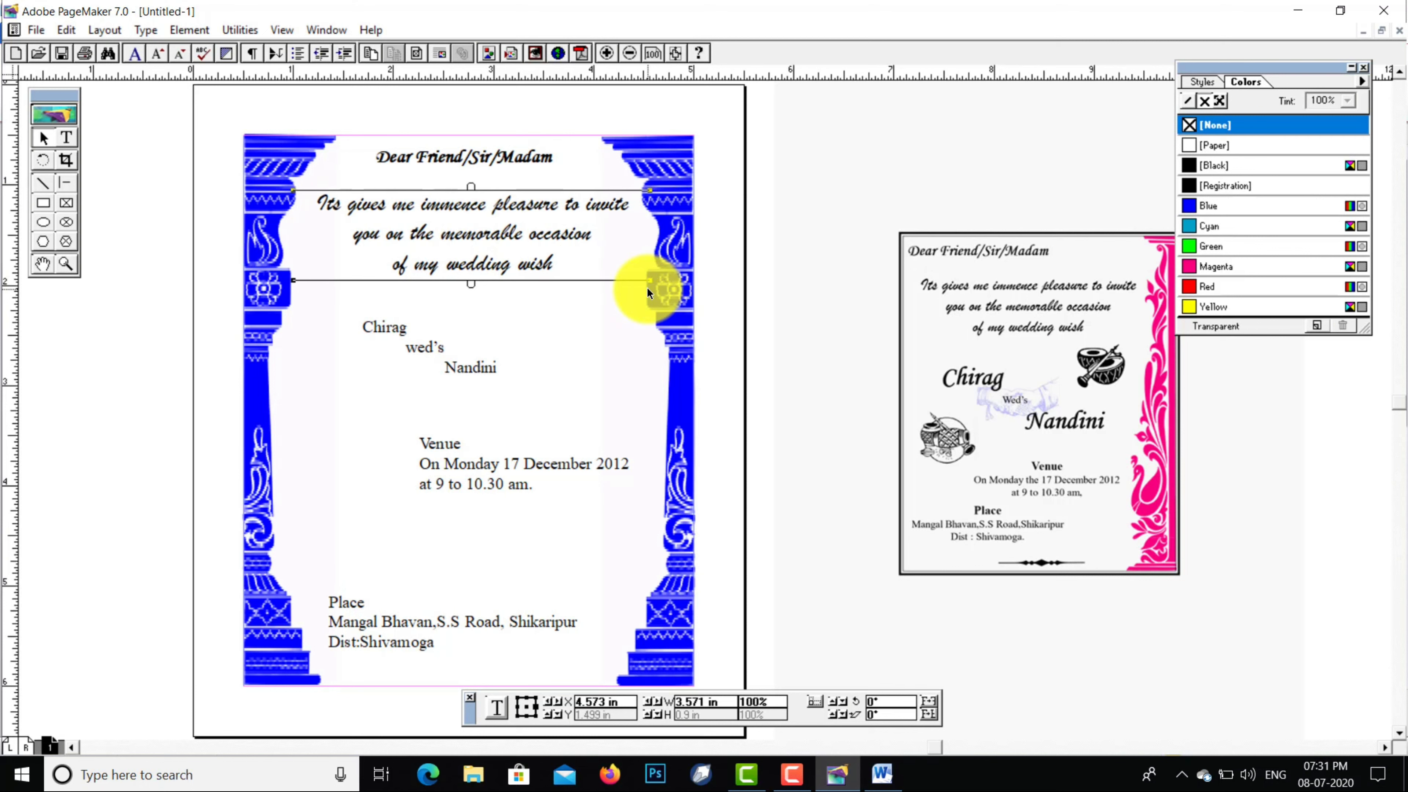
key("Left")
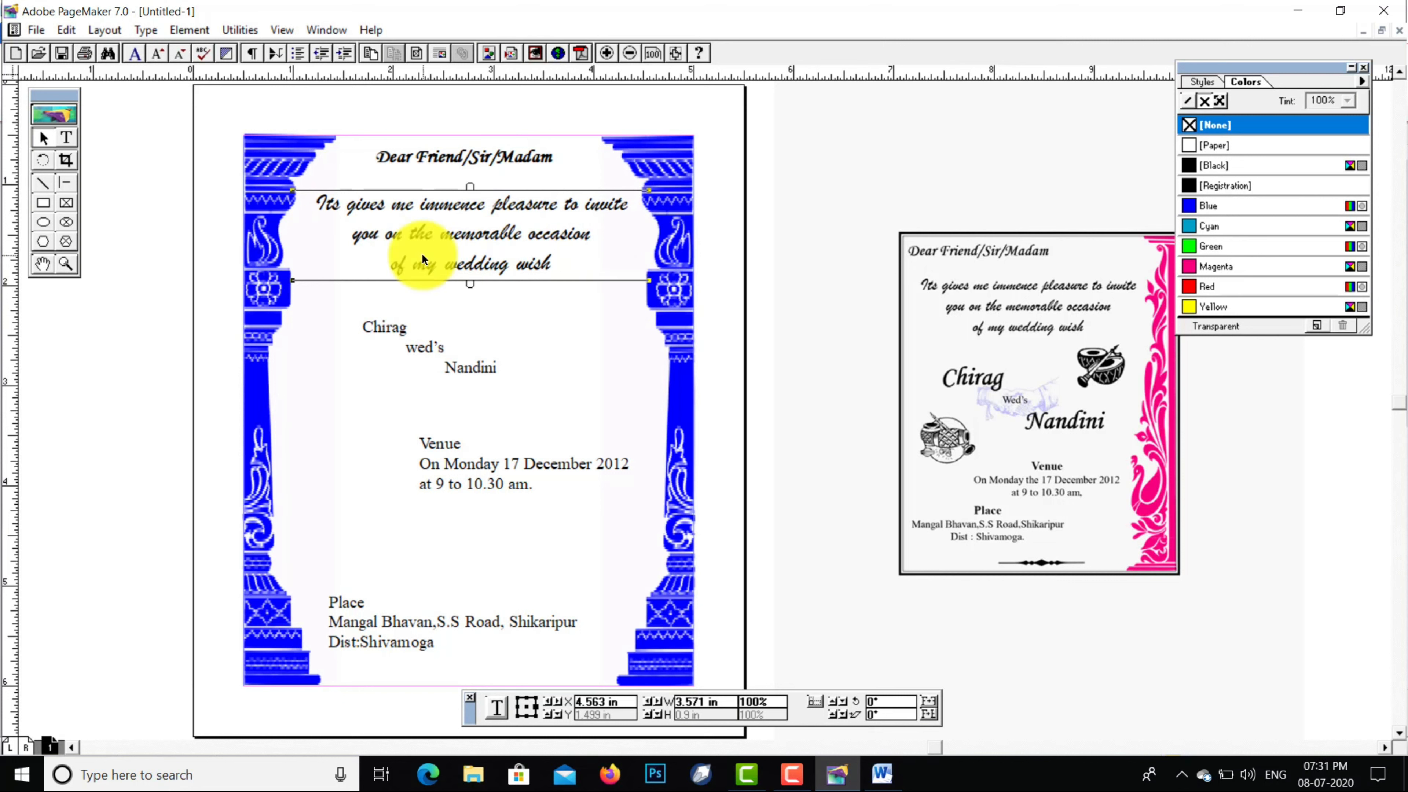
Make all three lines of the invitation text bold and reselect its text block
left_click(65, 138)
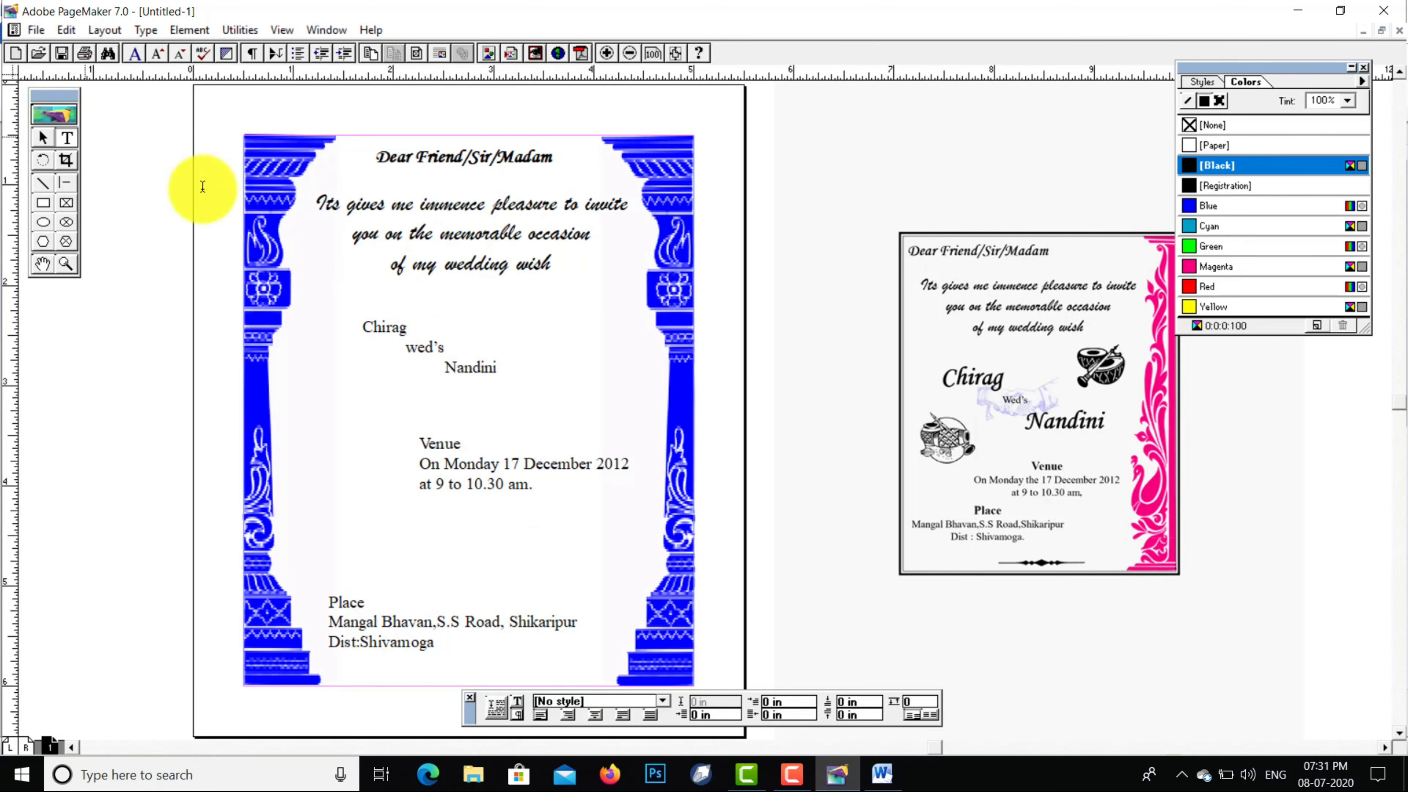
left_click(349, 206)
key("Left")
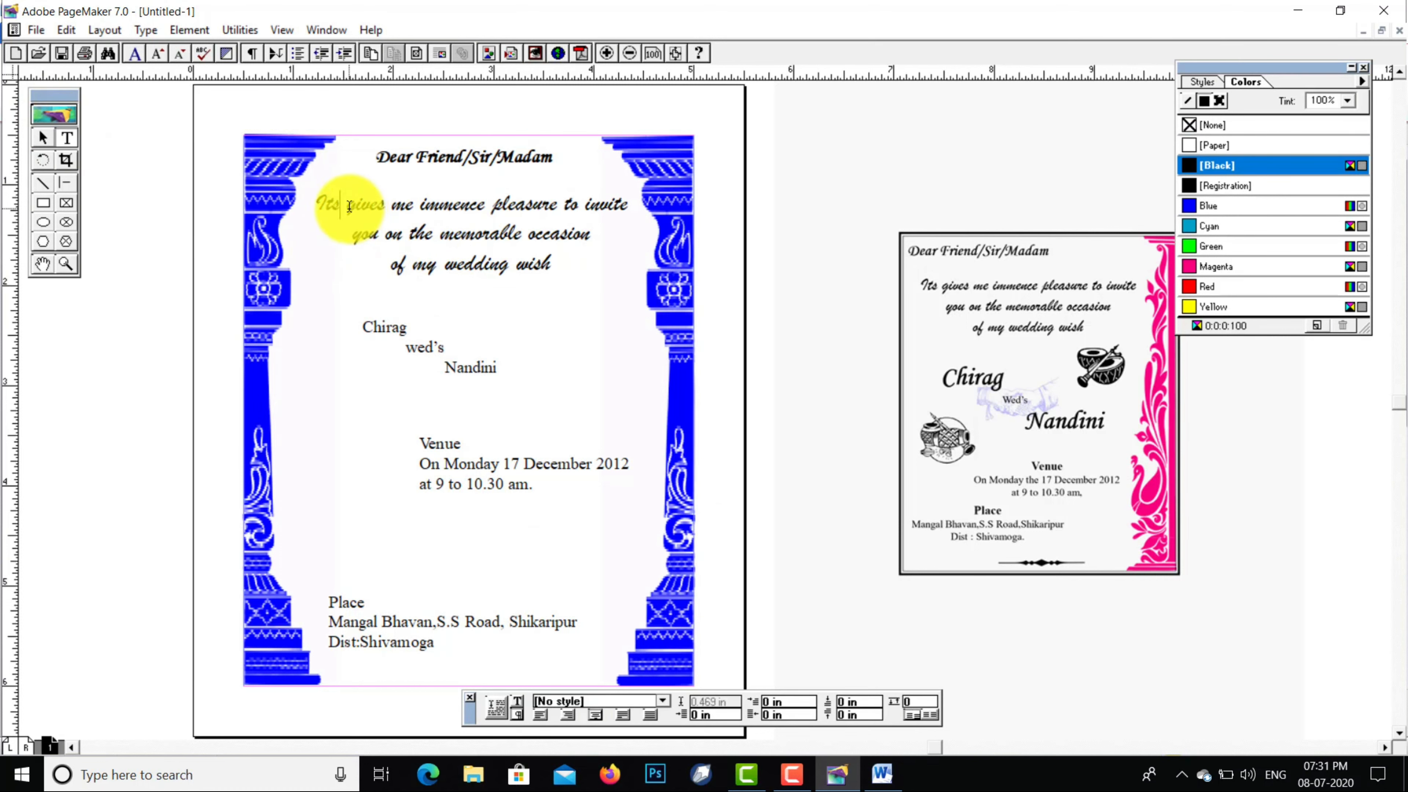
key("Home")
key("shift+Down")
key("shift+Down")
key("shift+Down")
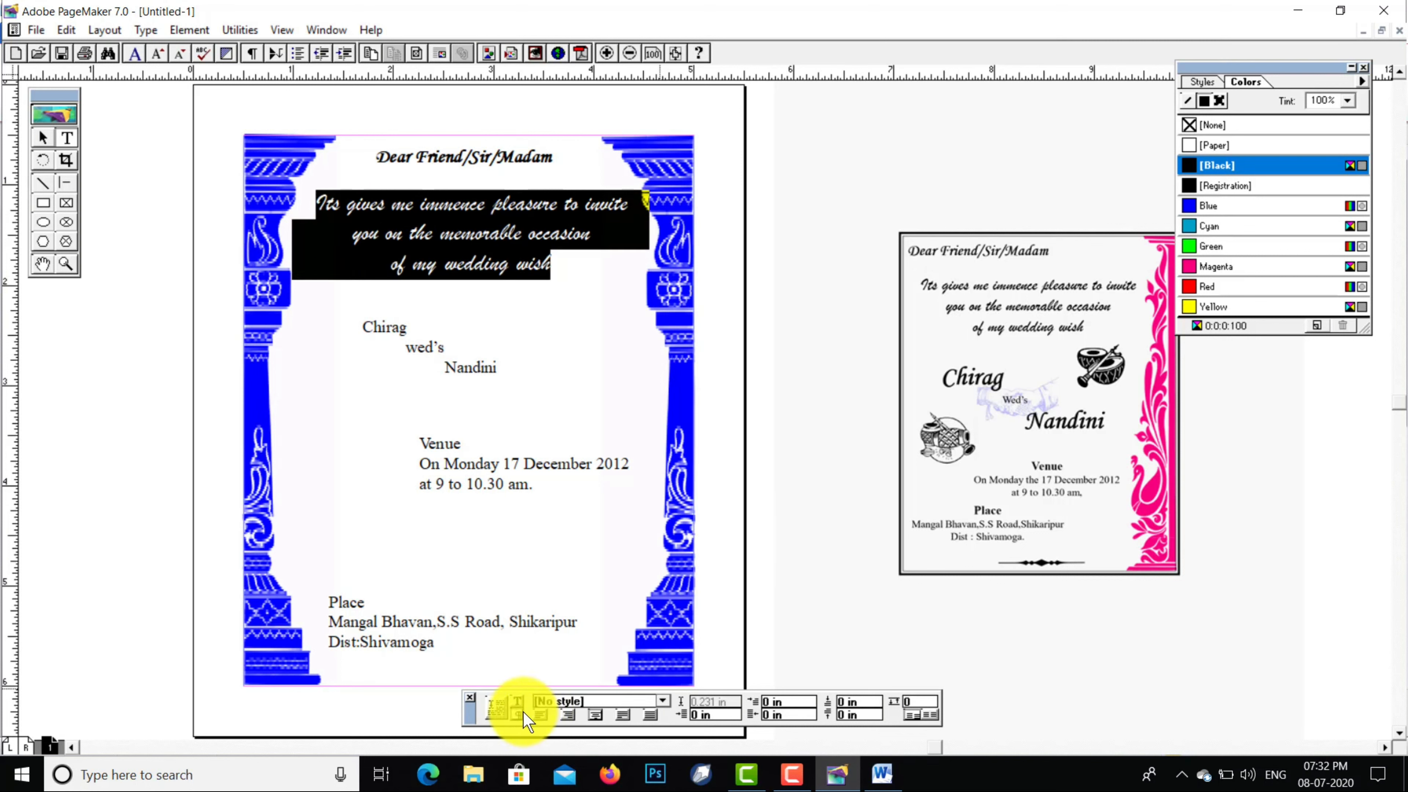
left_click(519, 703)
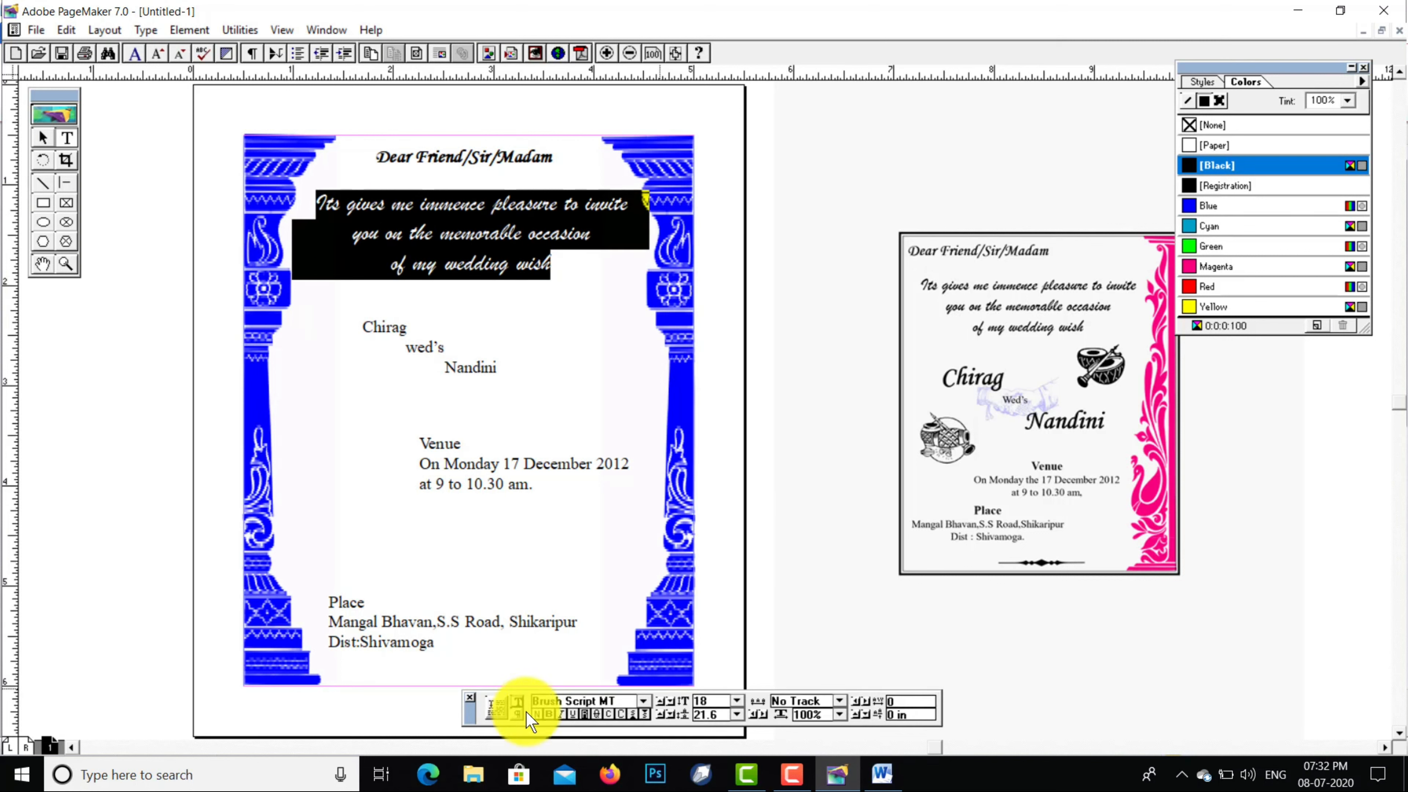
left_click(549, 715)
left_click(746, 474)
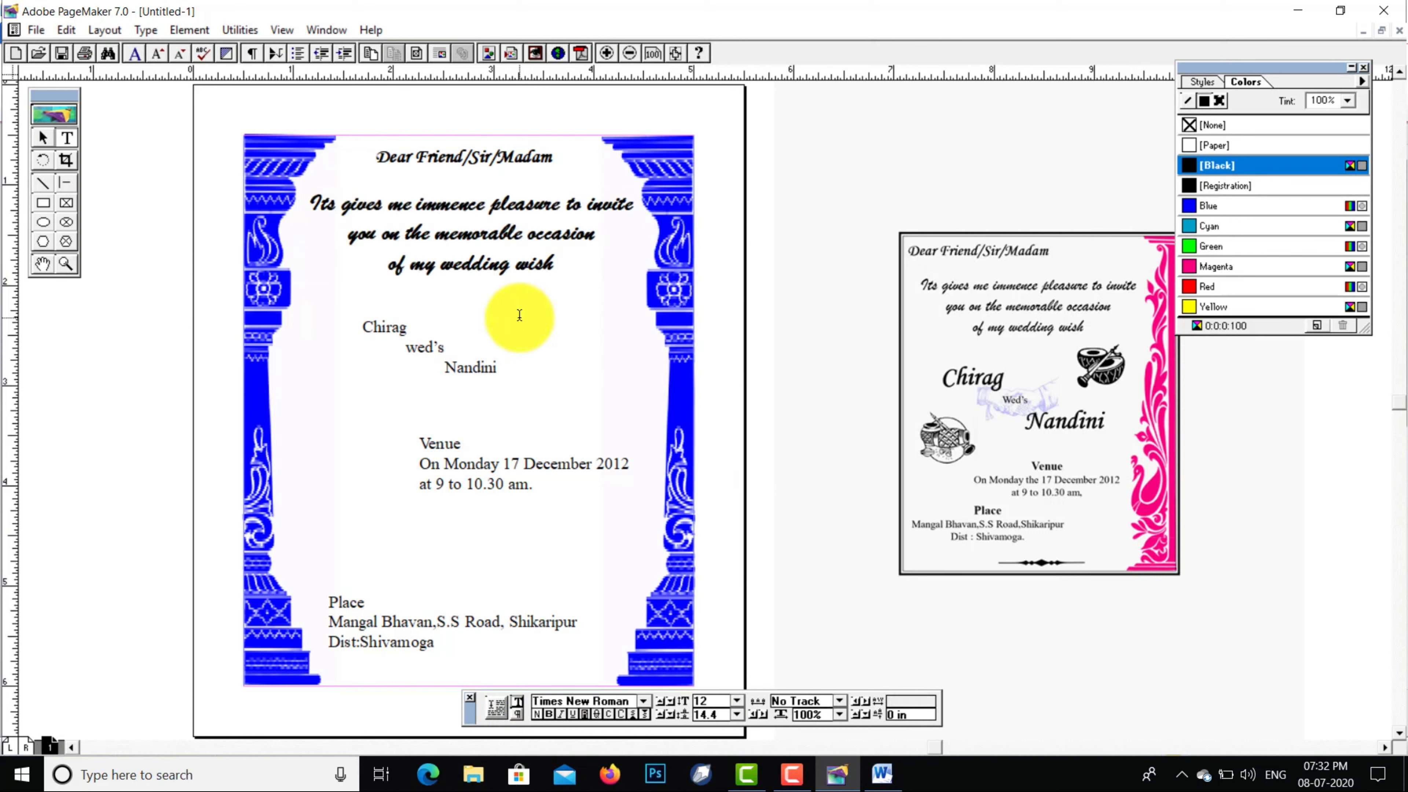
left_click(43, 137)
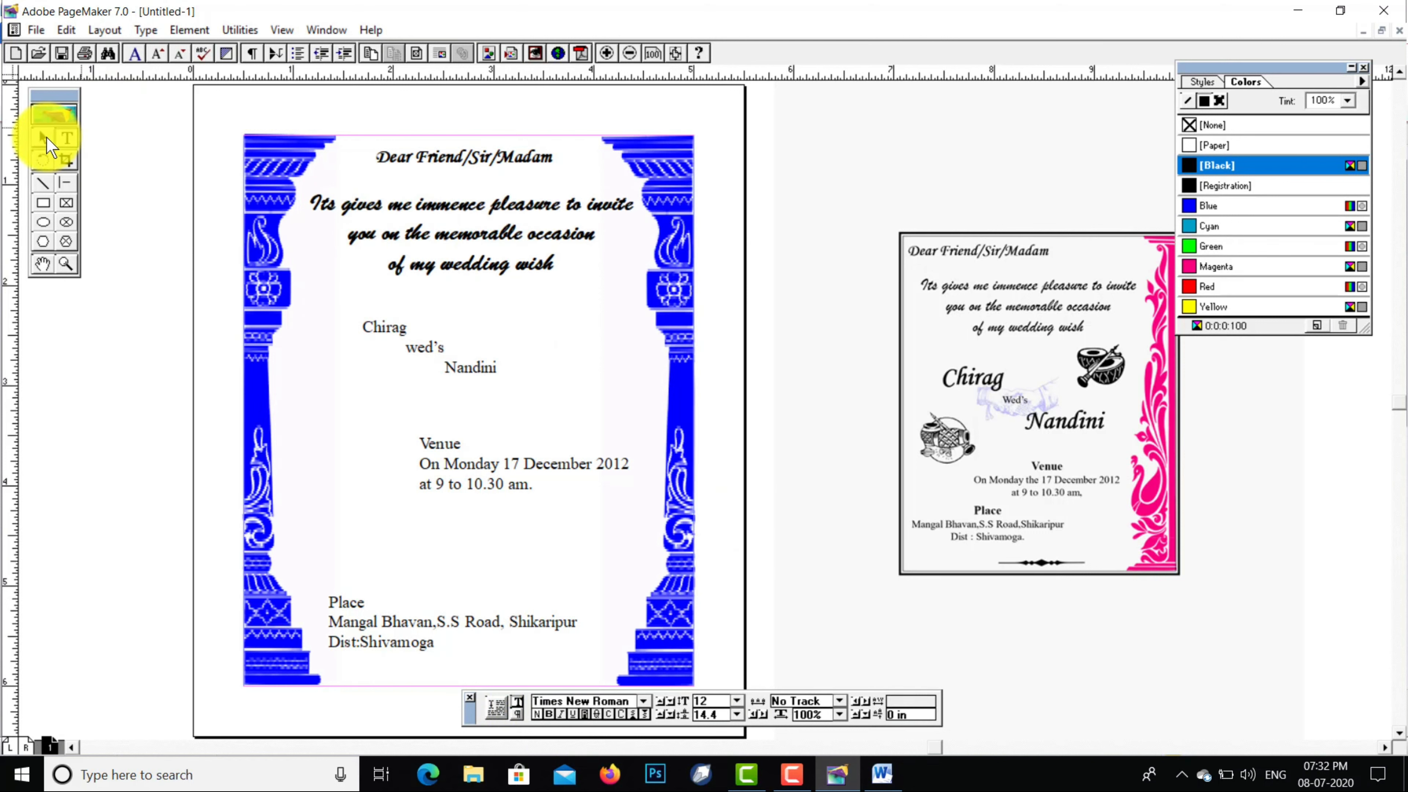
left_click(443, 218)
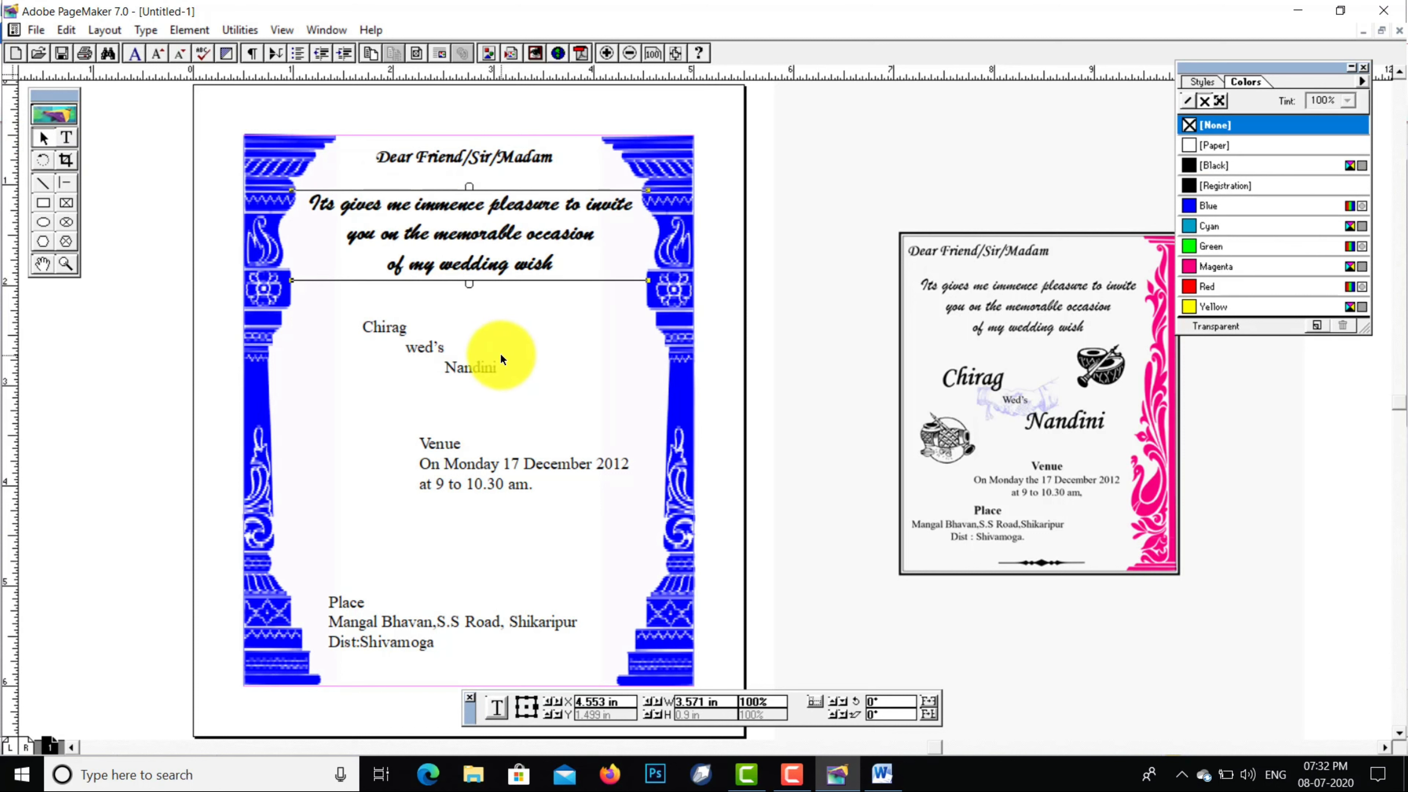
Format the groom's name in Monotype Corsiva at 24 pt
left_click(66, 137)
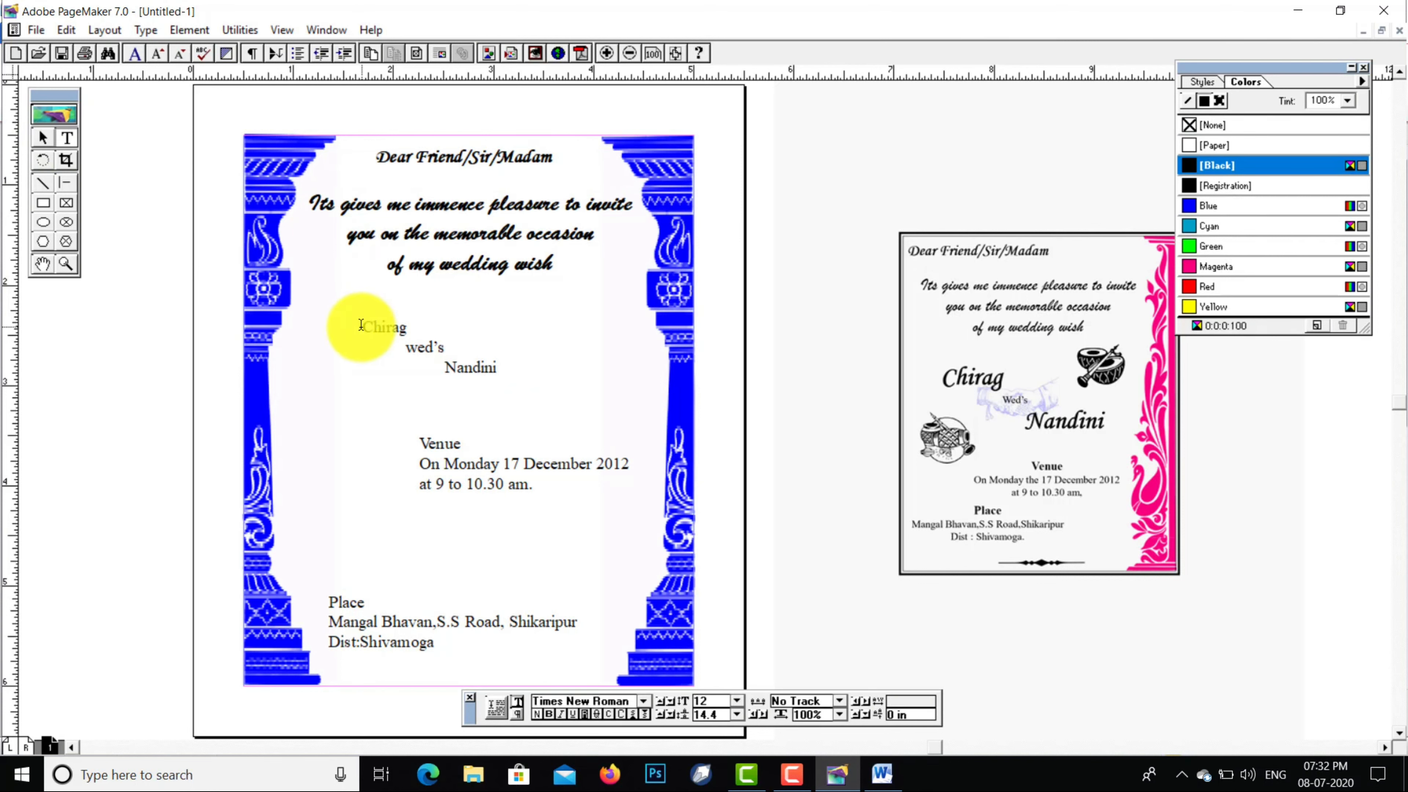
key("shift+Right")
key("shift+Right")
key("shift+Right")
key("shift+Right")
key("shift+Right")
key("shift+Right")
key("shift+Right")
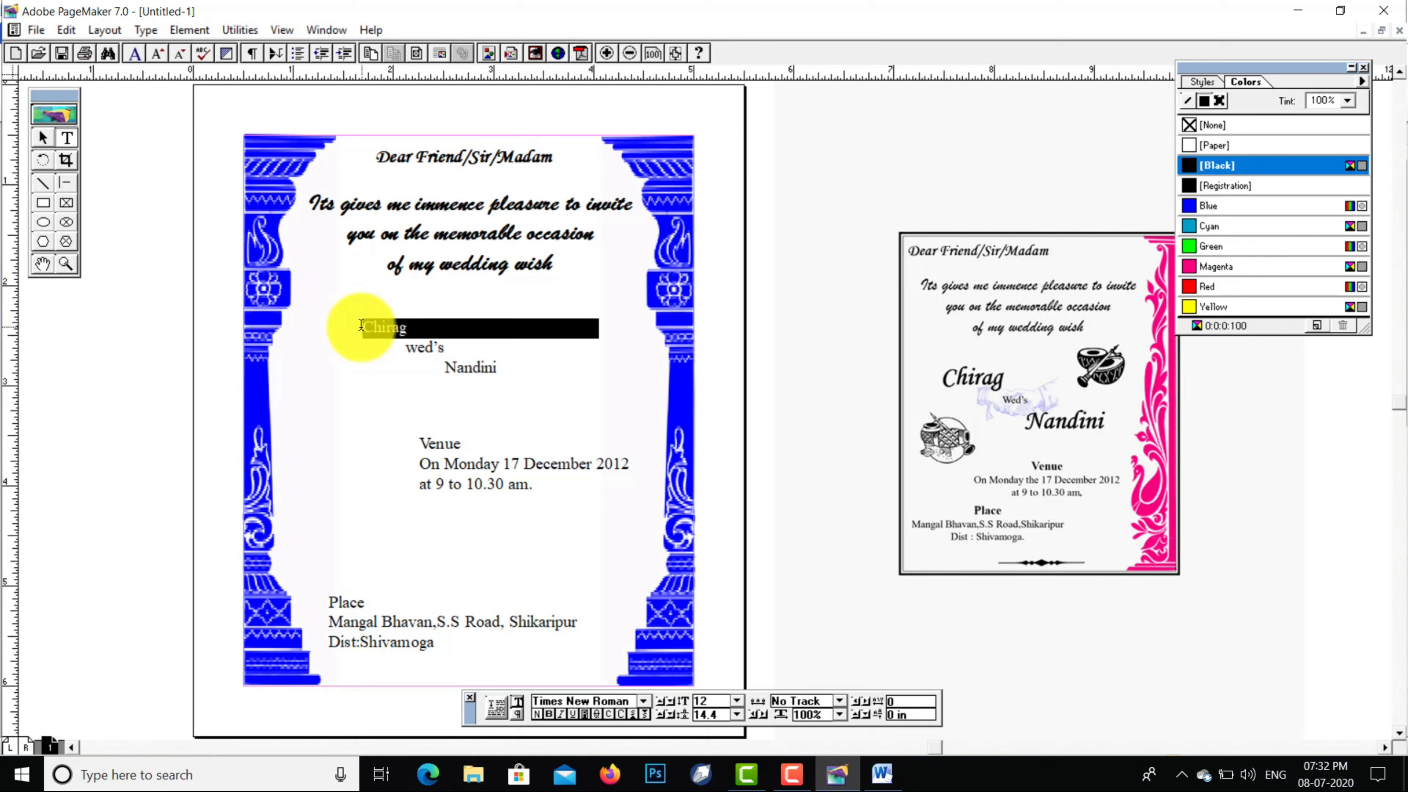
key("shift+Left")
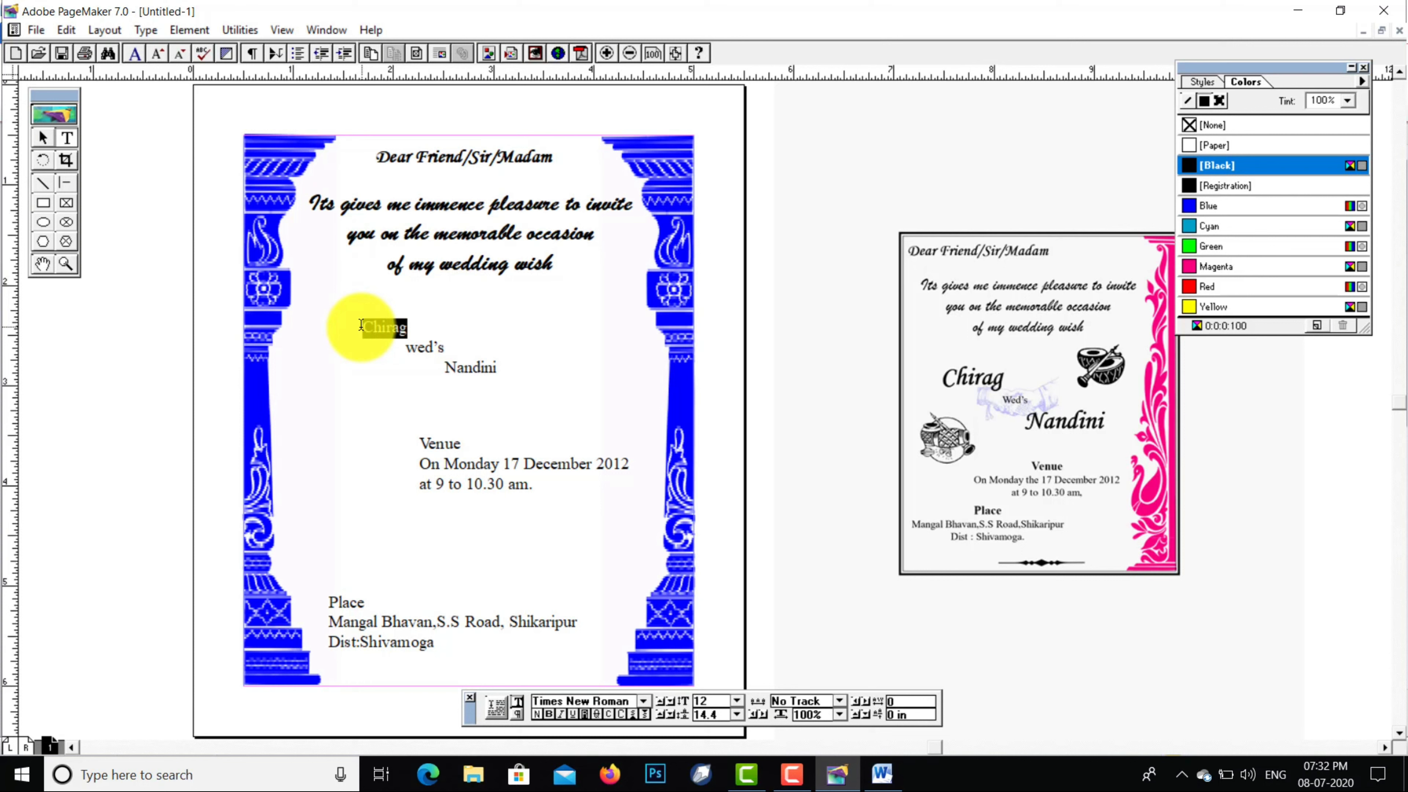
left_click(628, 701)
type("Magneto")
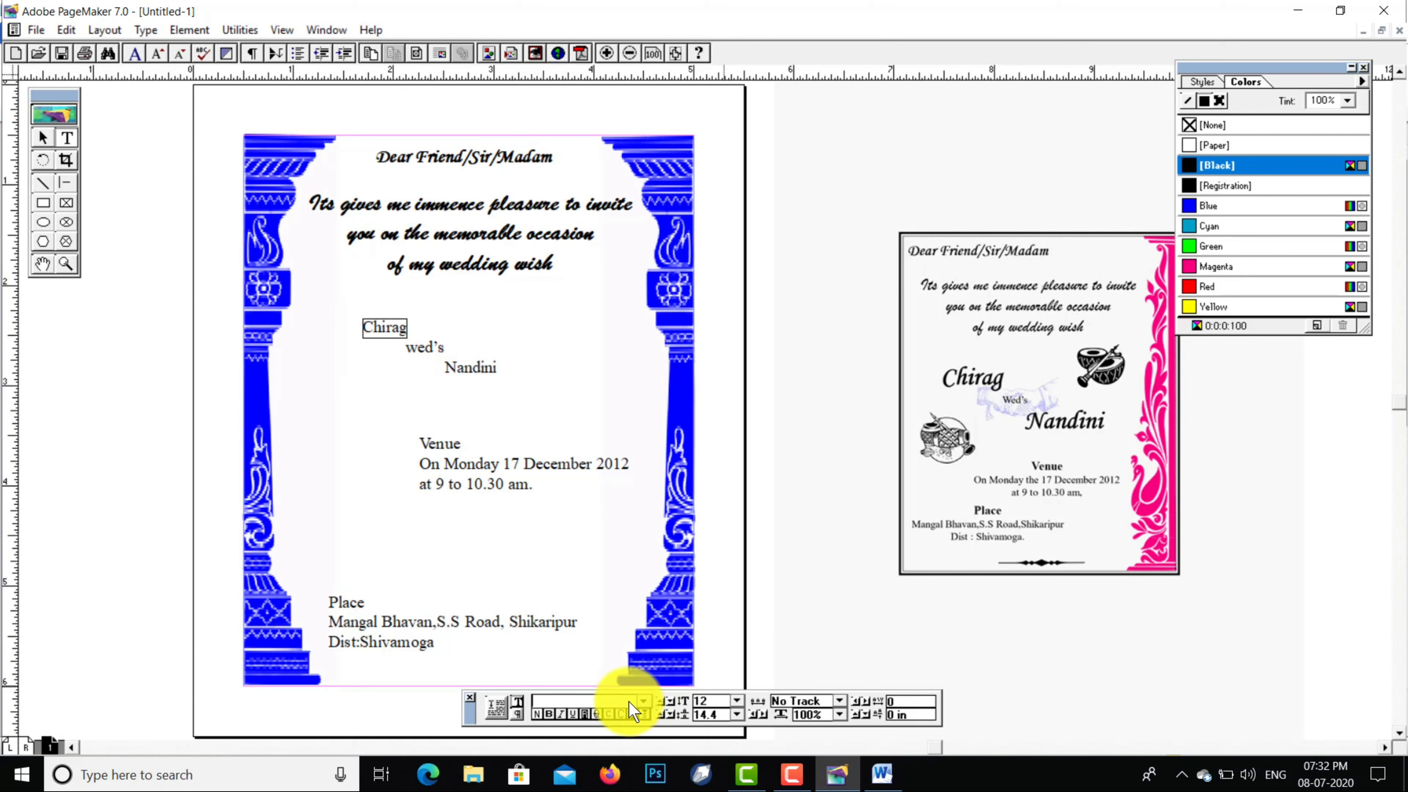
type("Monotype Corsiva")
key("Return")
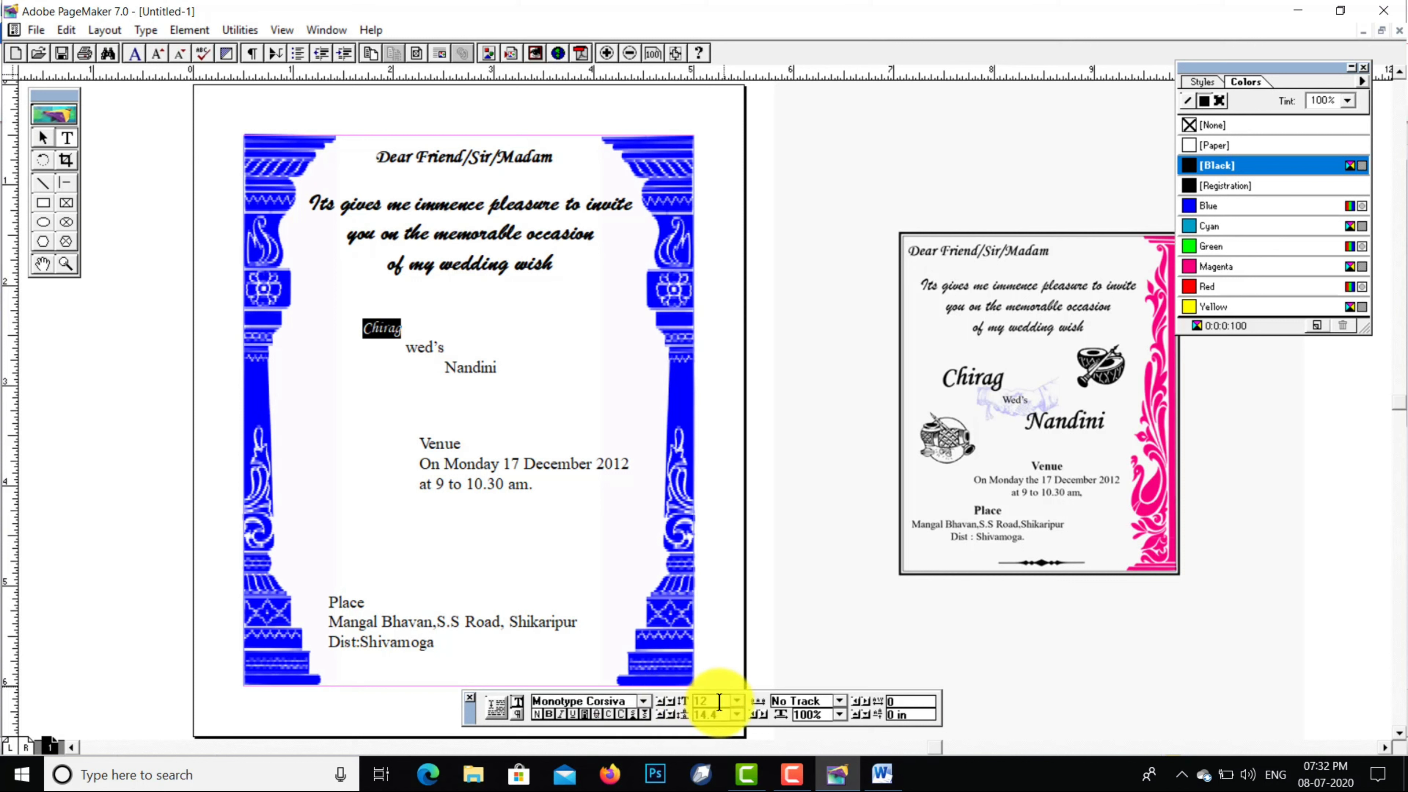
left_click(738, 701)
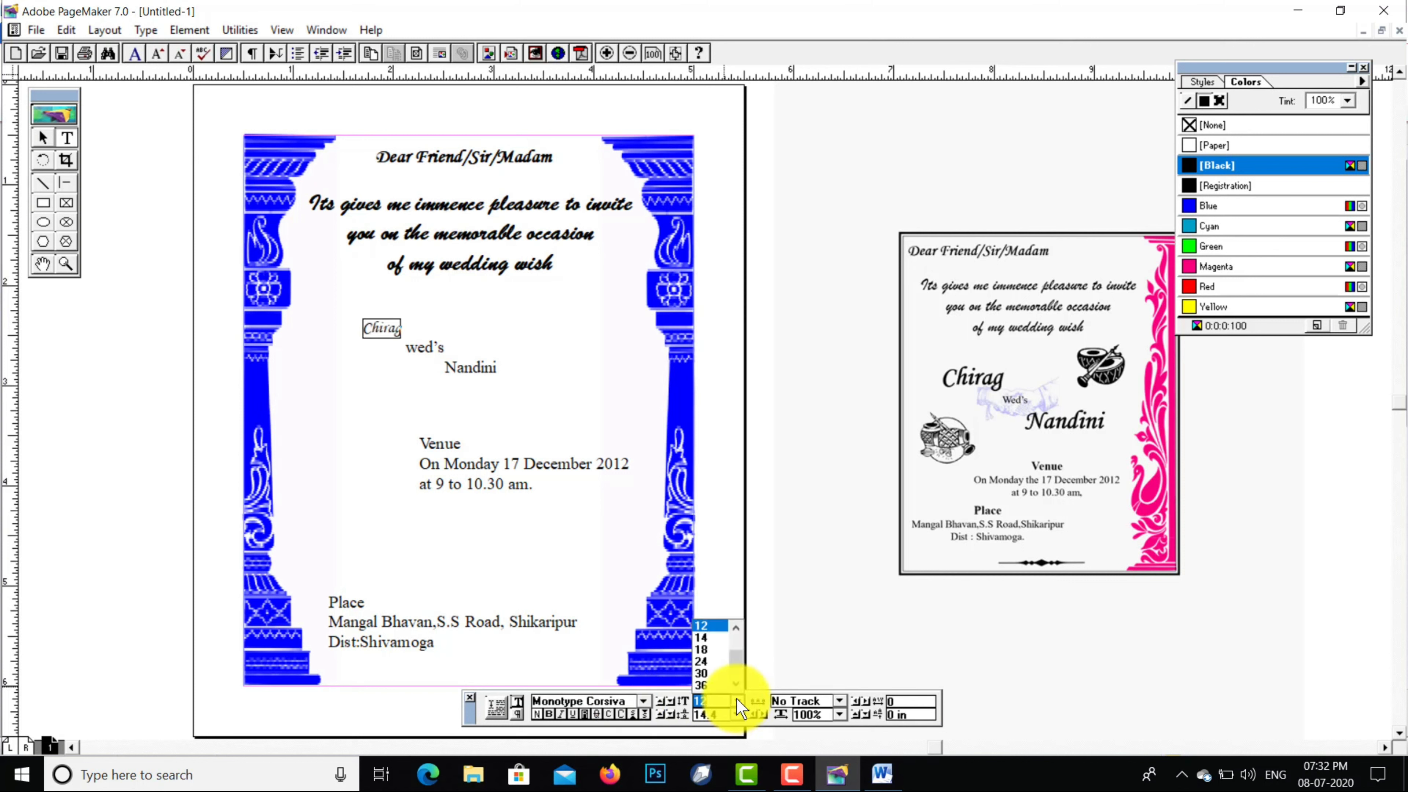
left_click(703, 661)
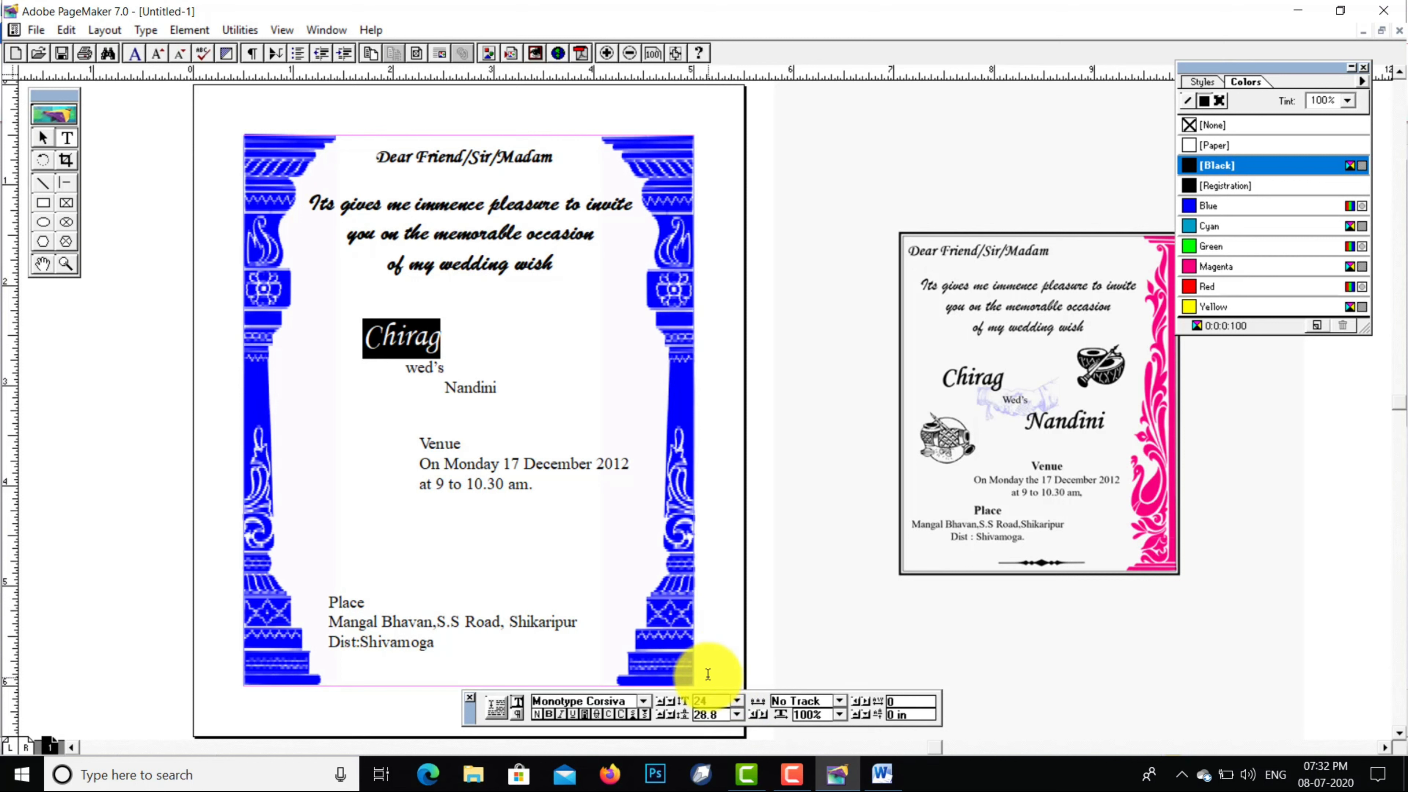
Format the bride's name in Monotype Corsiva at 24 pt and deselect it
left_click(447, 386)
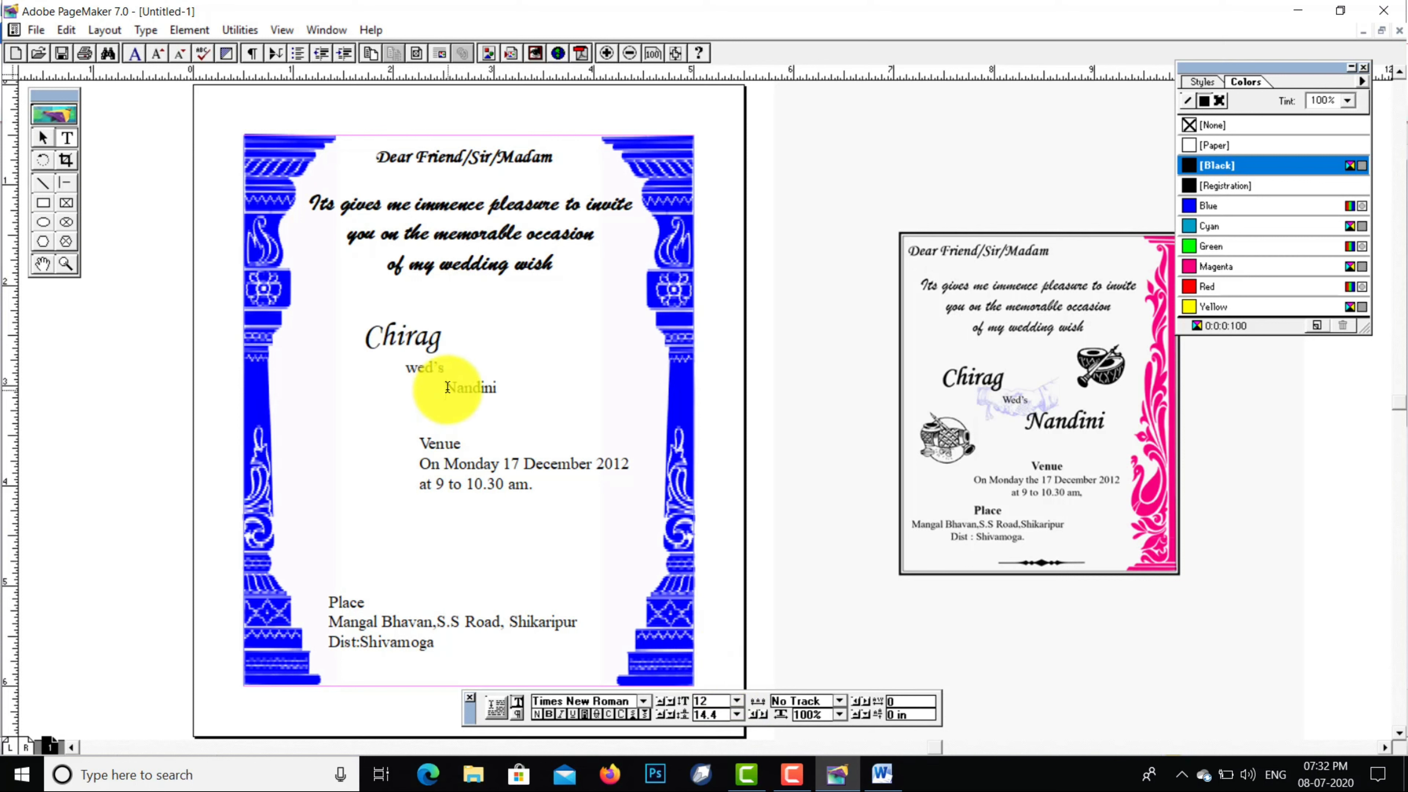
double_click(448, 386)
left_click(623, 700)
key("BackSpace")
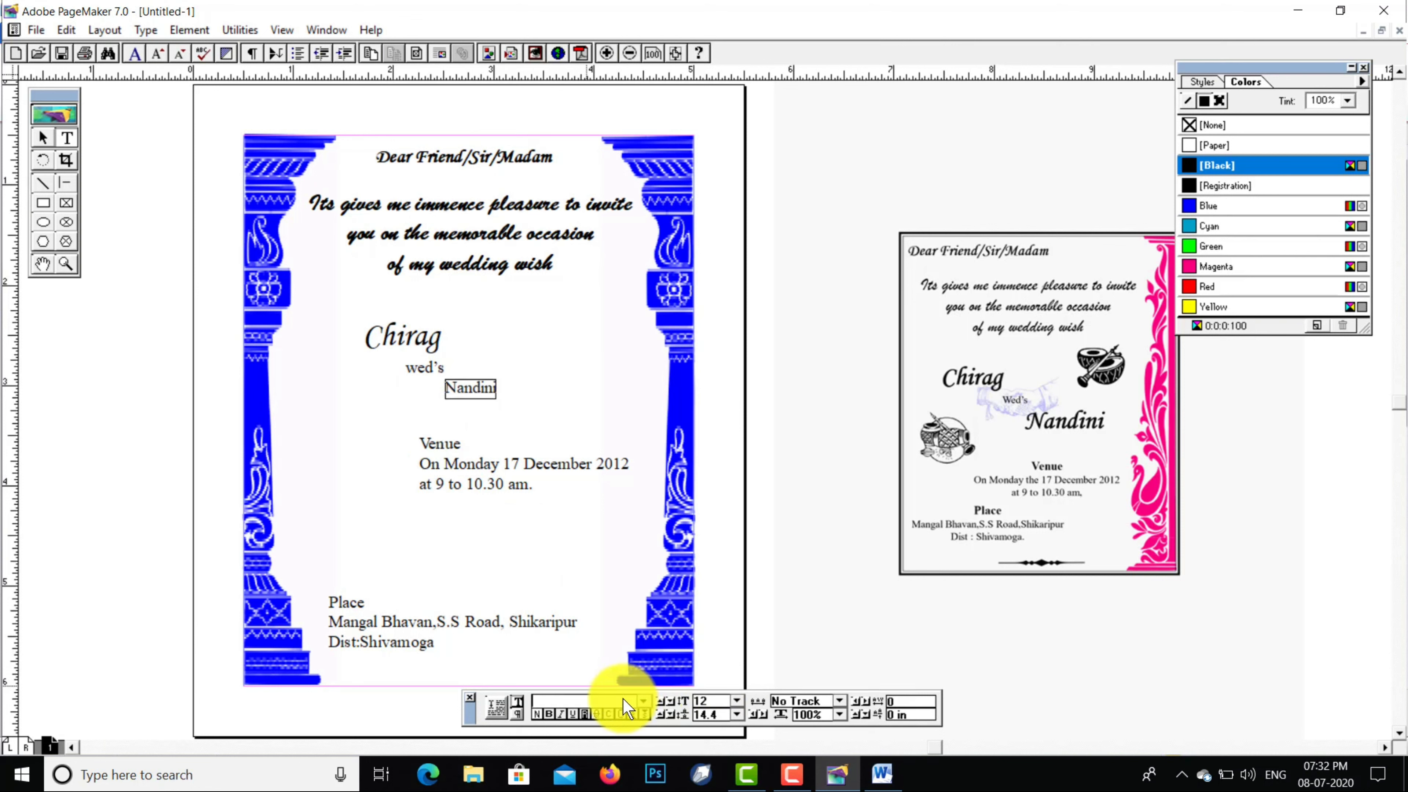
type("Monotype Corsiva")
key("Return")
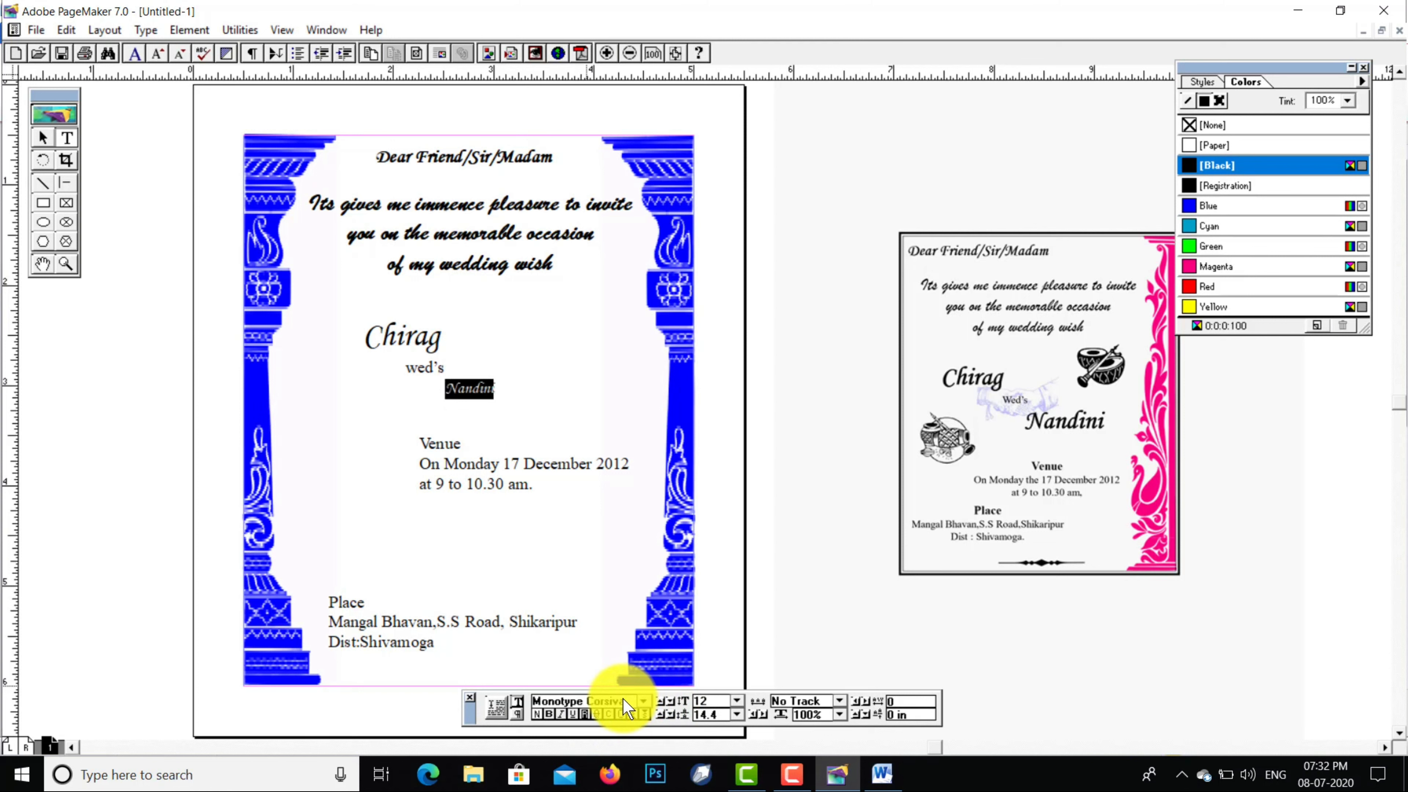
left_click(738, 701)
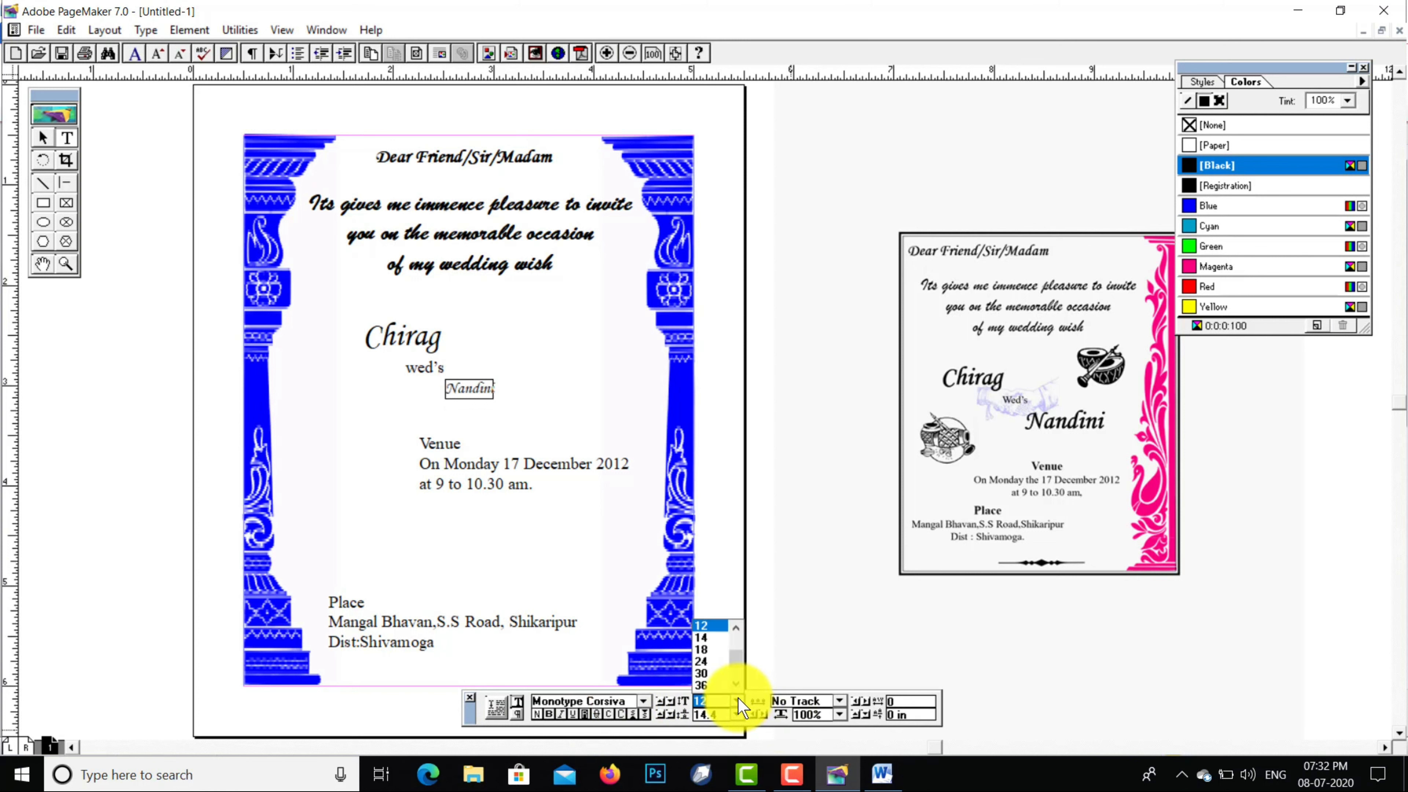
left_click(701, 661)
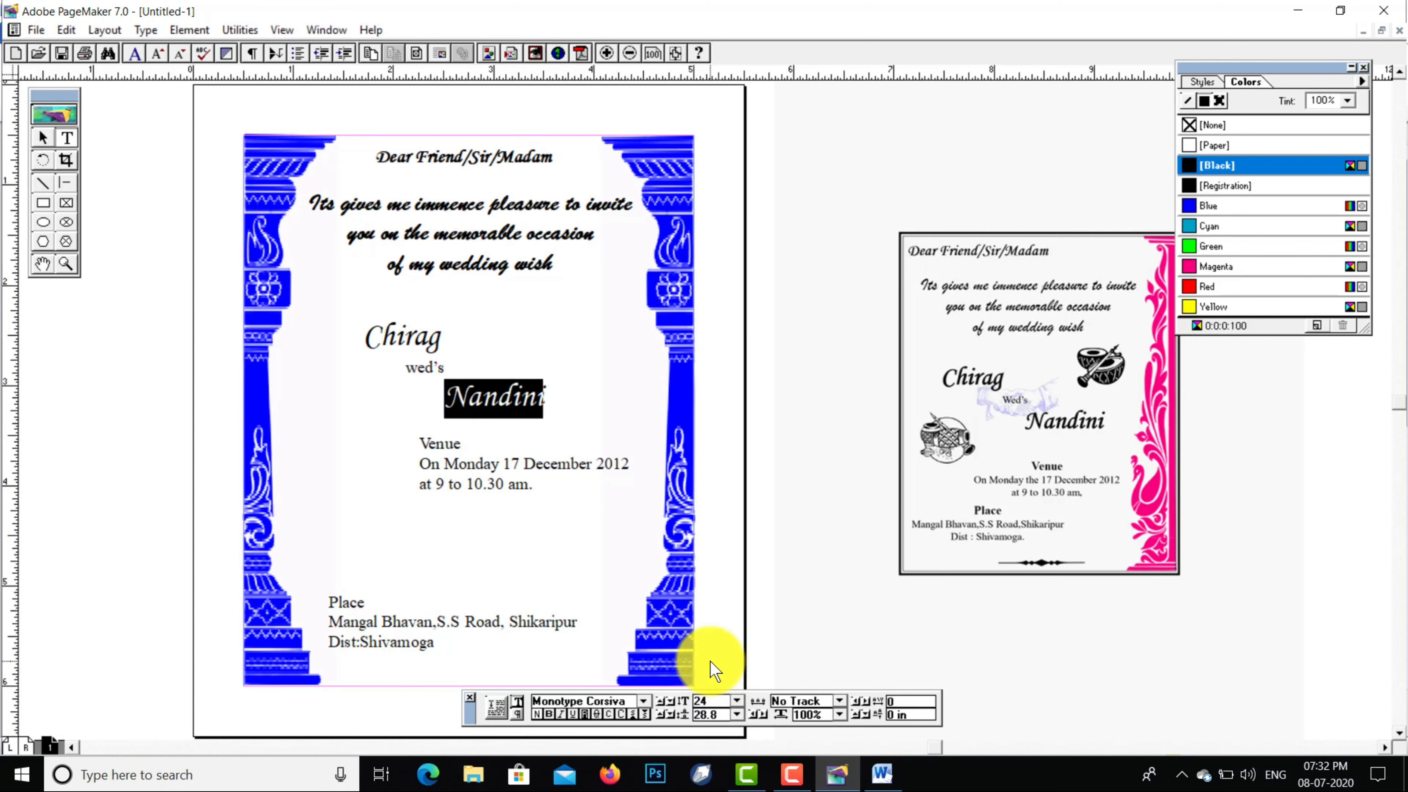
left_click(587, 480)
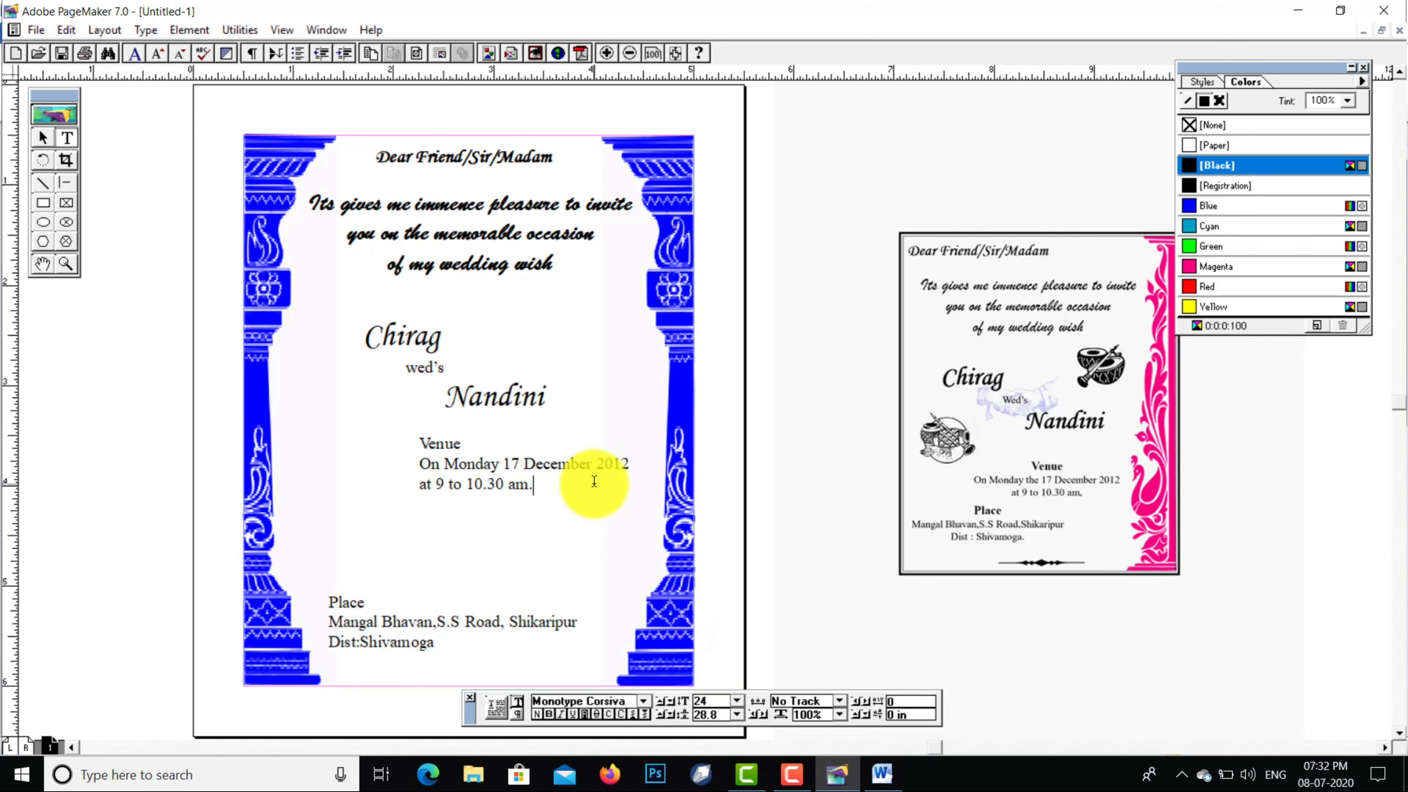
Insert leading spaces before "wed's" and the bride's name to stagger both lines further right under the groom's name
left_click(366, 333)
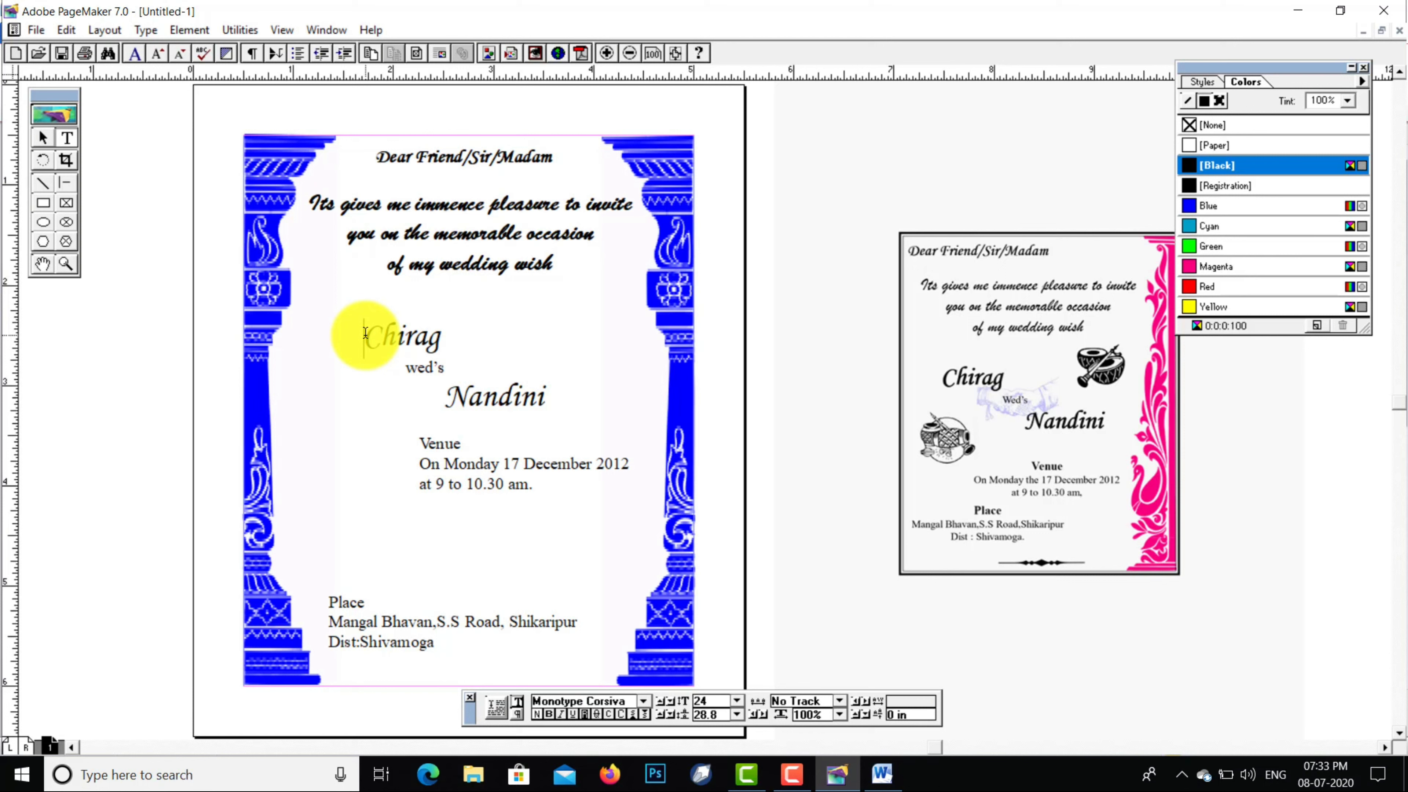
left_click(42, 137)
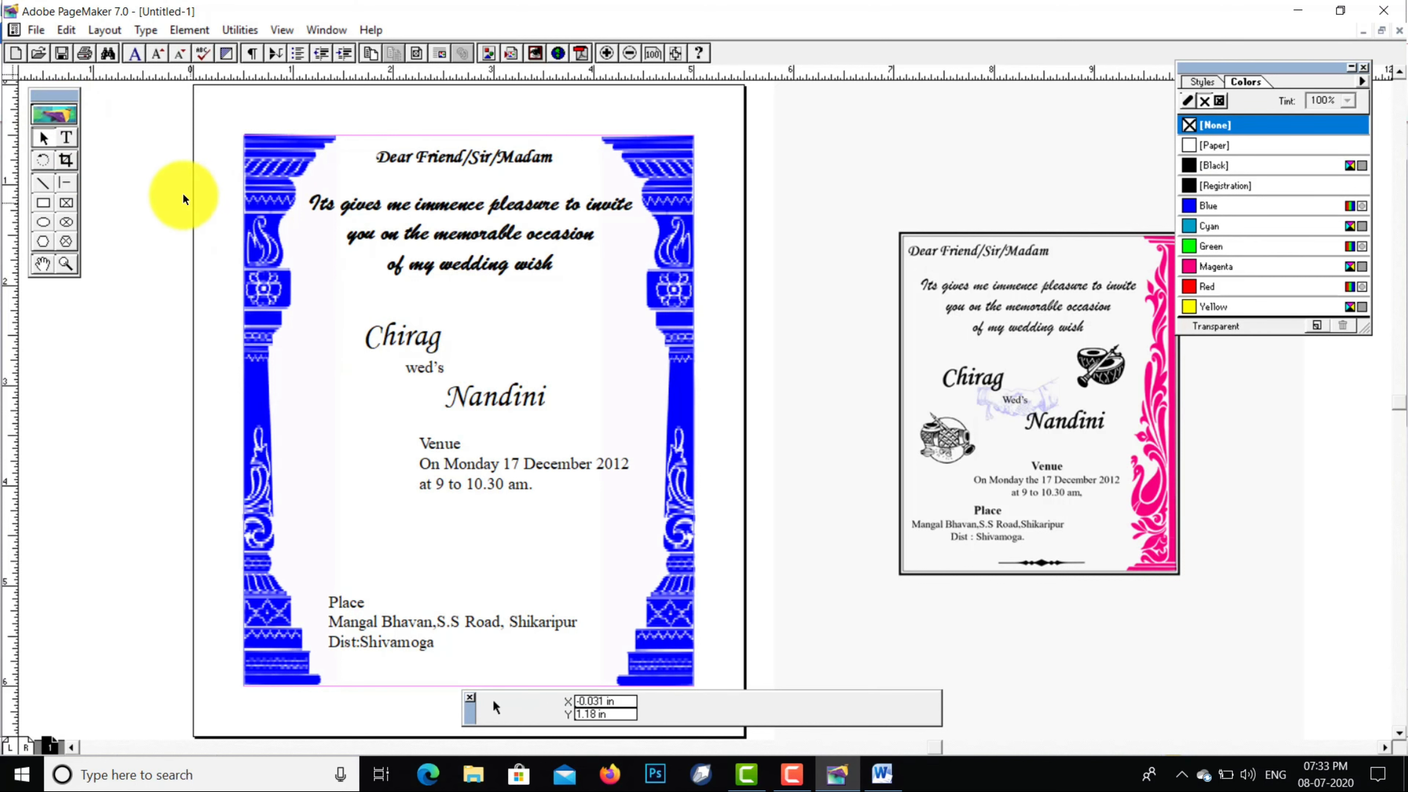
left_click(66, 137)
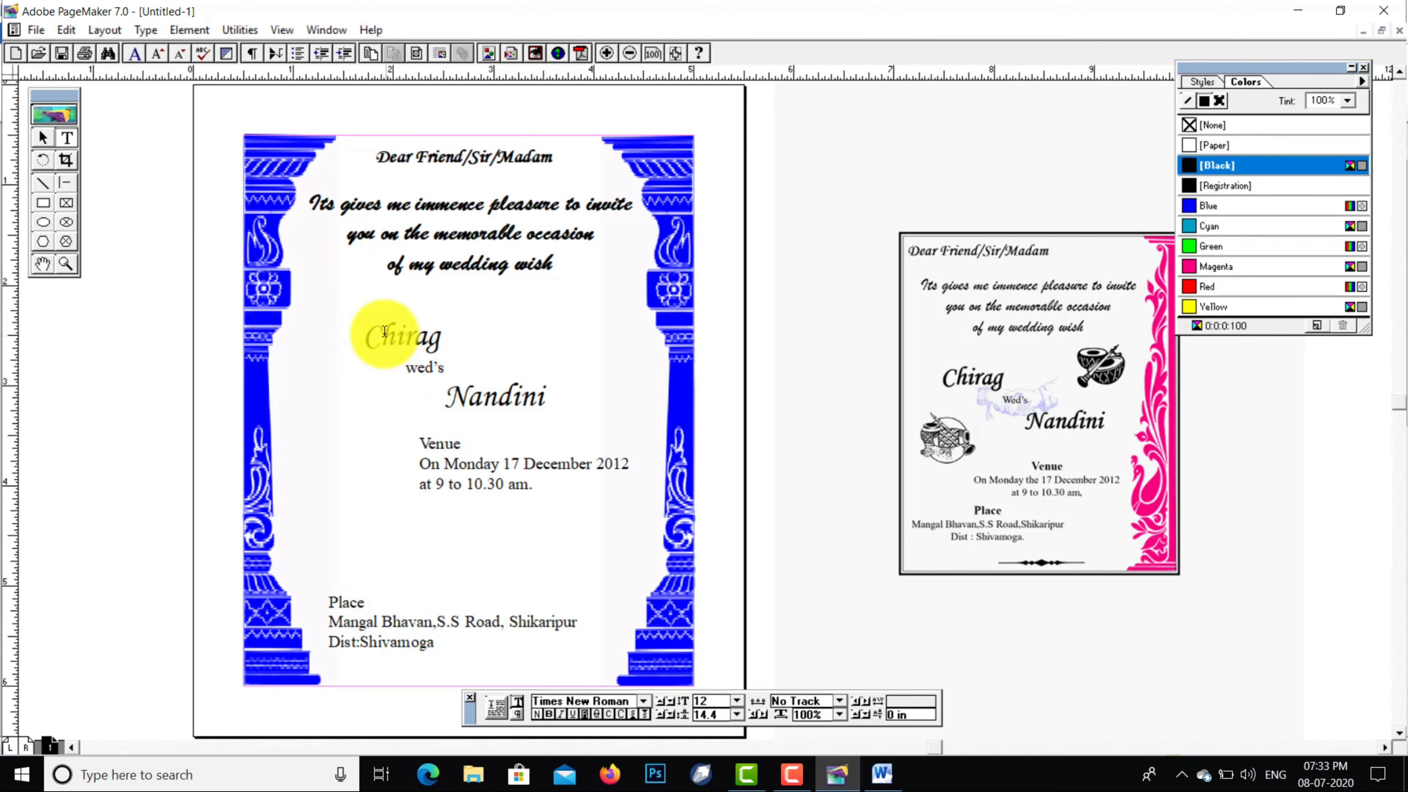
left_click(408, 367)
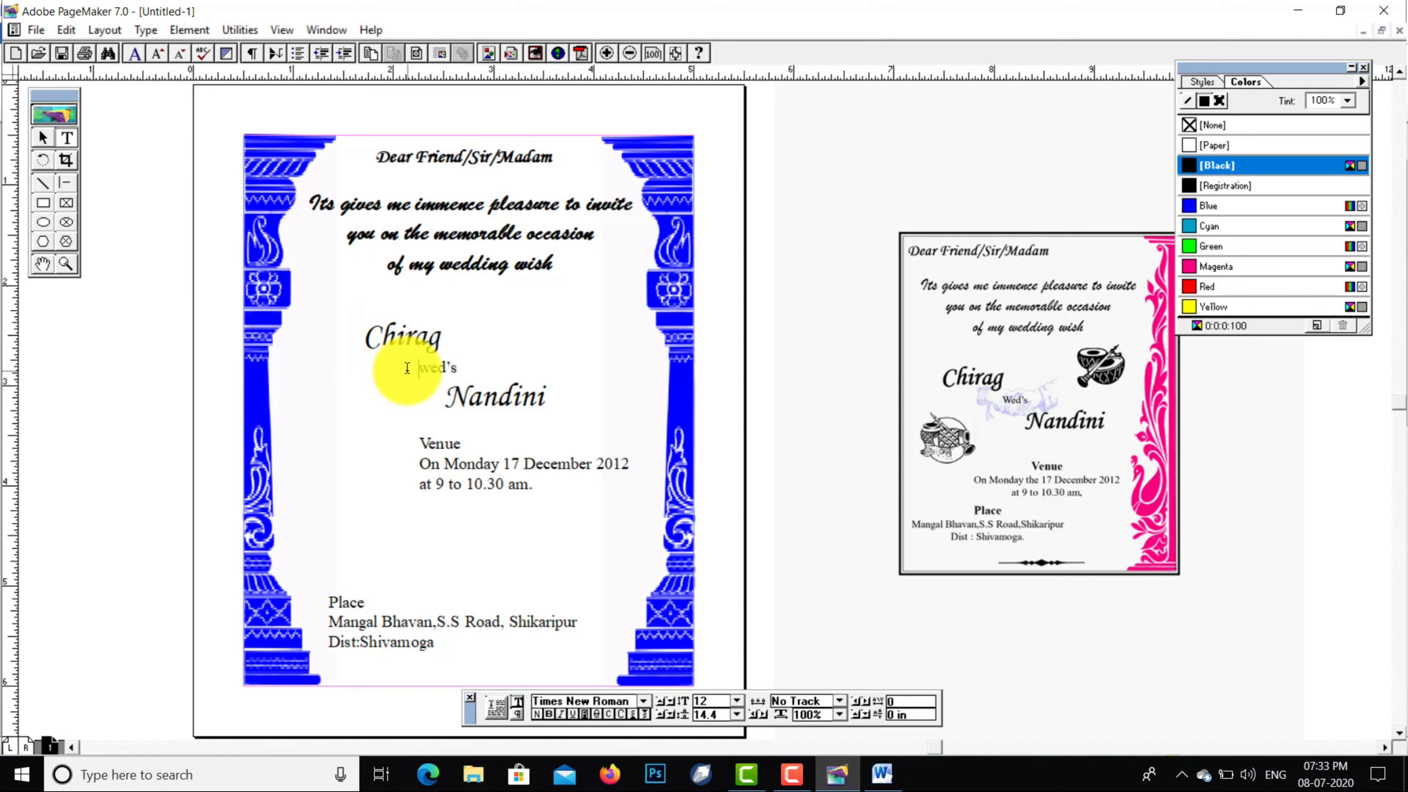
left_click(449, 396)
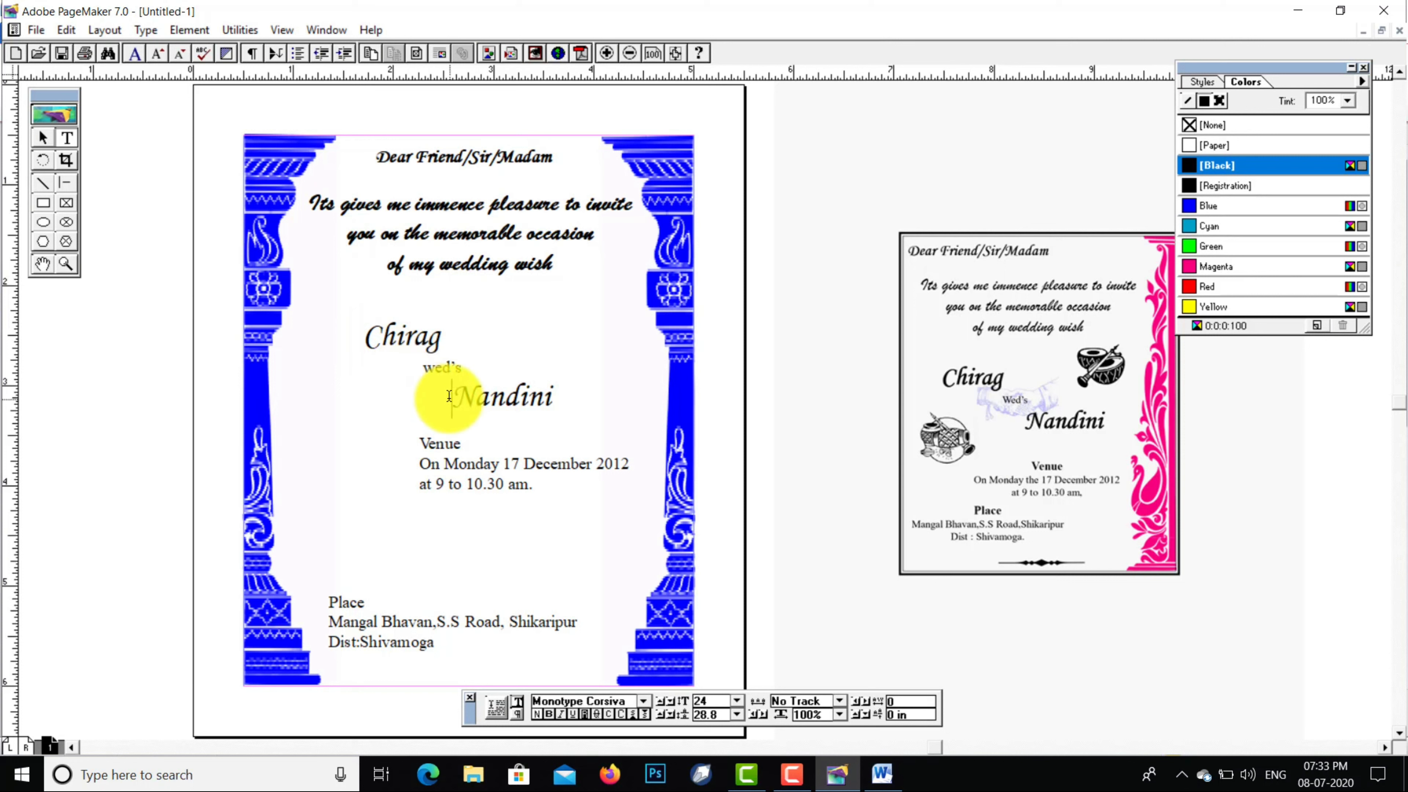
left_click(423, 369)
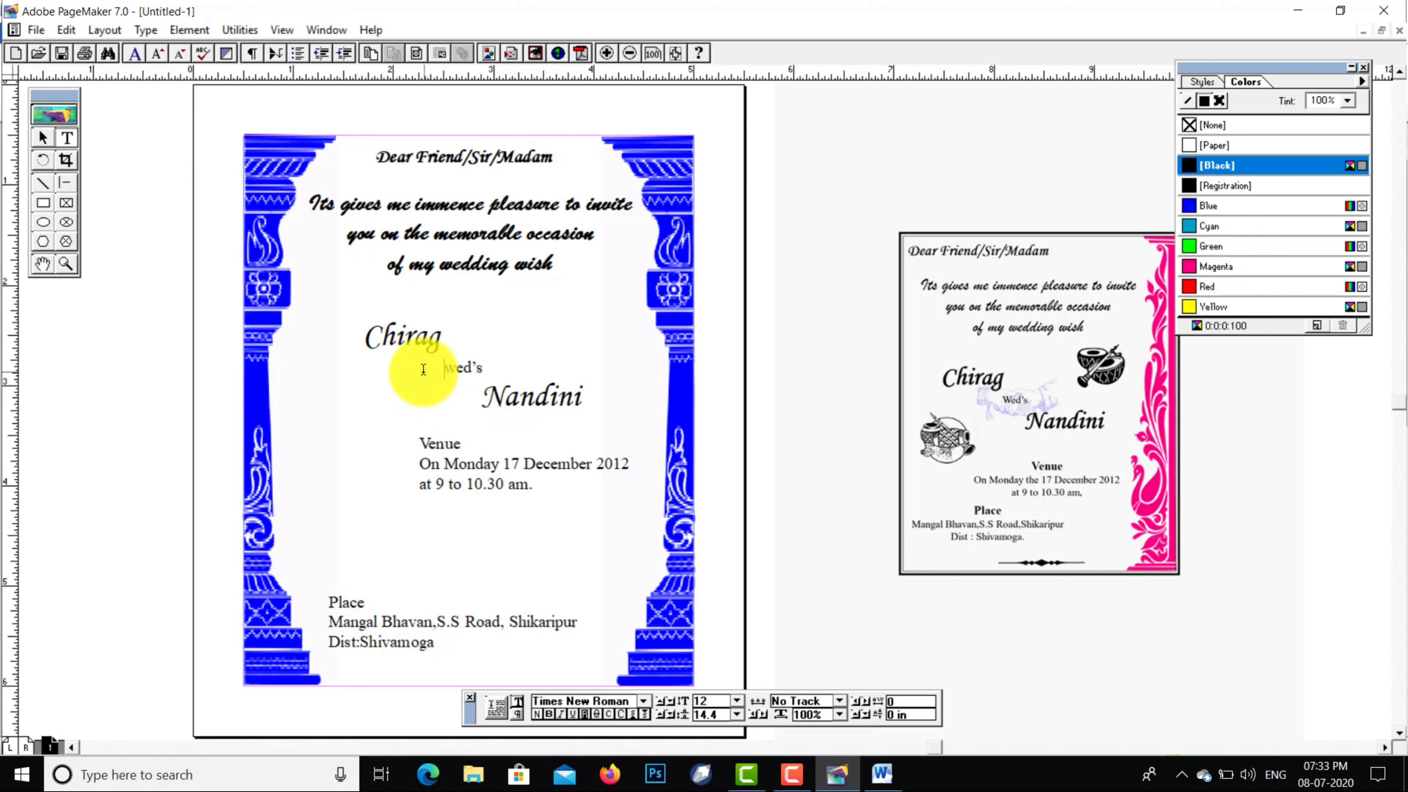
Reposition the couple's names text block to an X position of about 3.94 in, centring it between the pillars
left_click(43, 137)
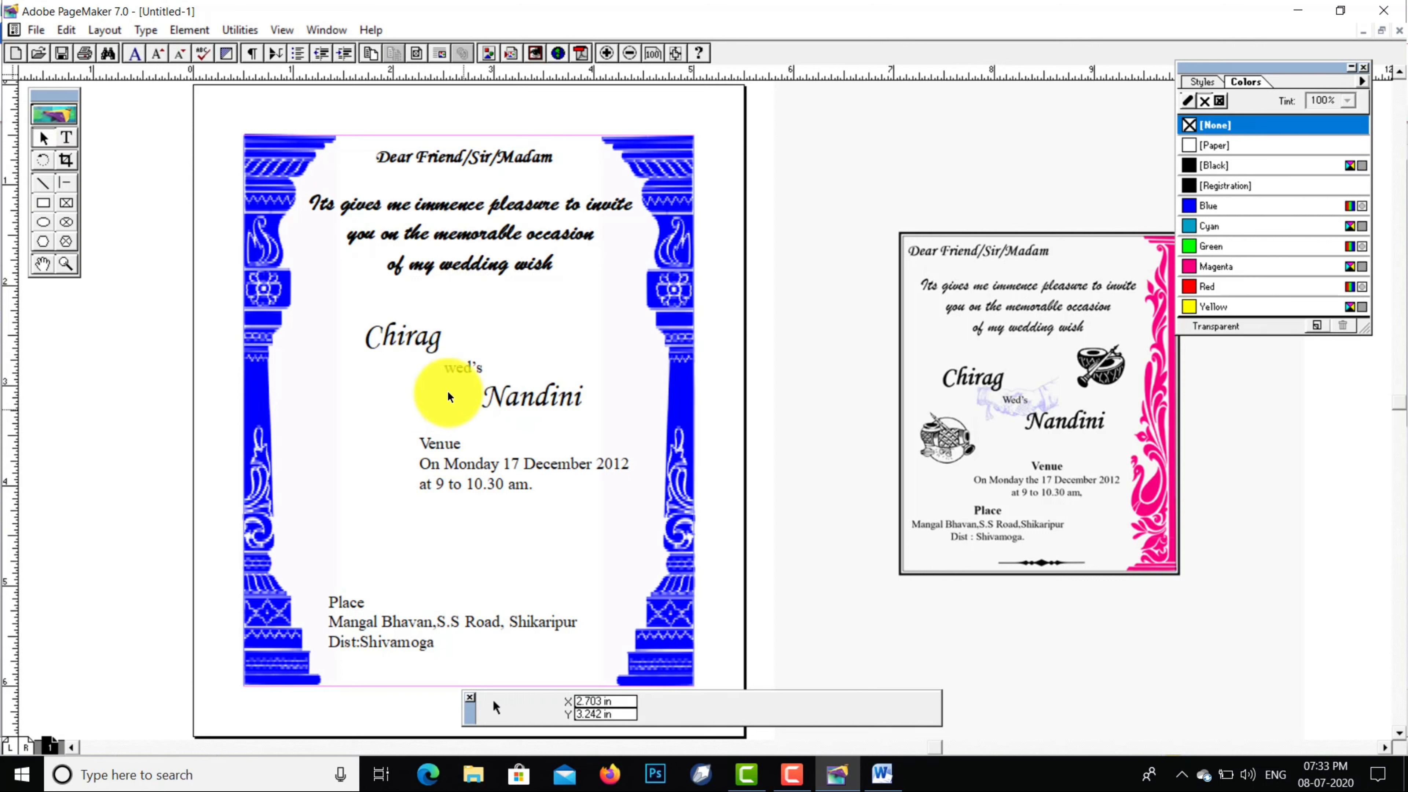
left_click_drag(440, 370, 412, 368)
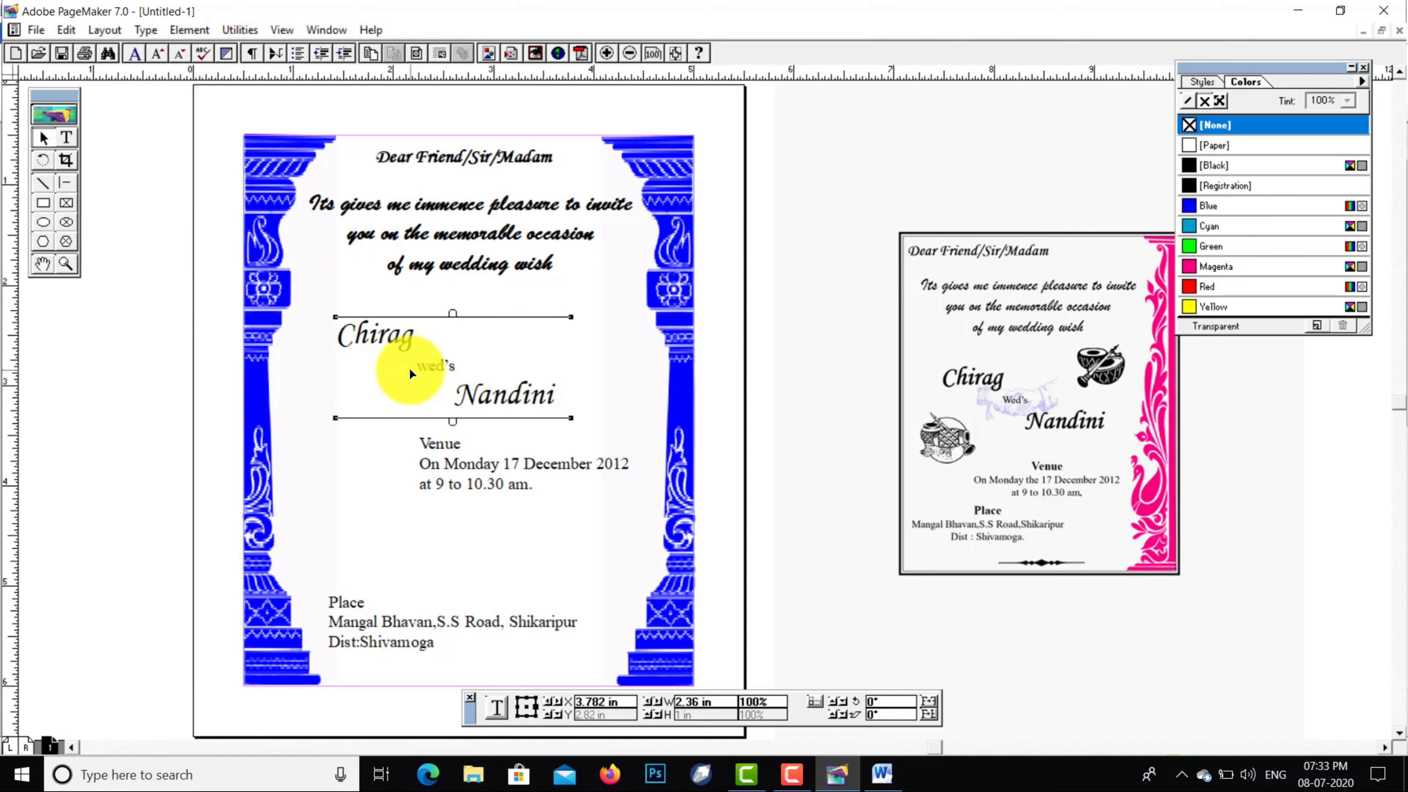
key("Right")
key("Right")
key("Right")
key("Right")
key("Right")
key("Right")
key("Right")
key("Right")
key("Right")
key("Right")
key("Right")
key("Right")
key("Right")
key("Right")
key("Right")
key("Right")
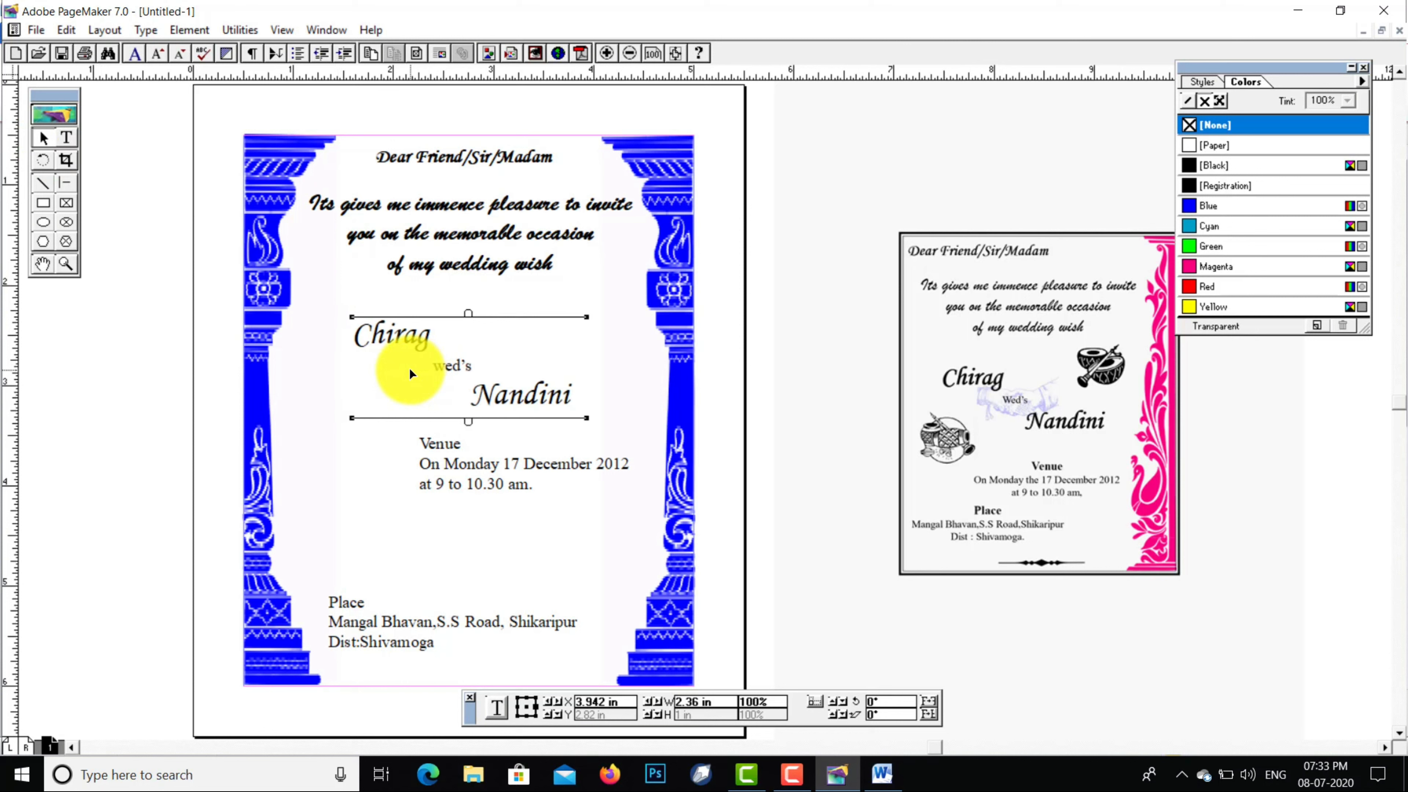
Make the groom's name bold
left_click(66, 137)
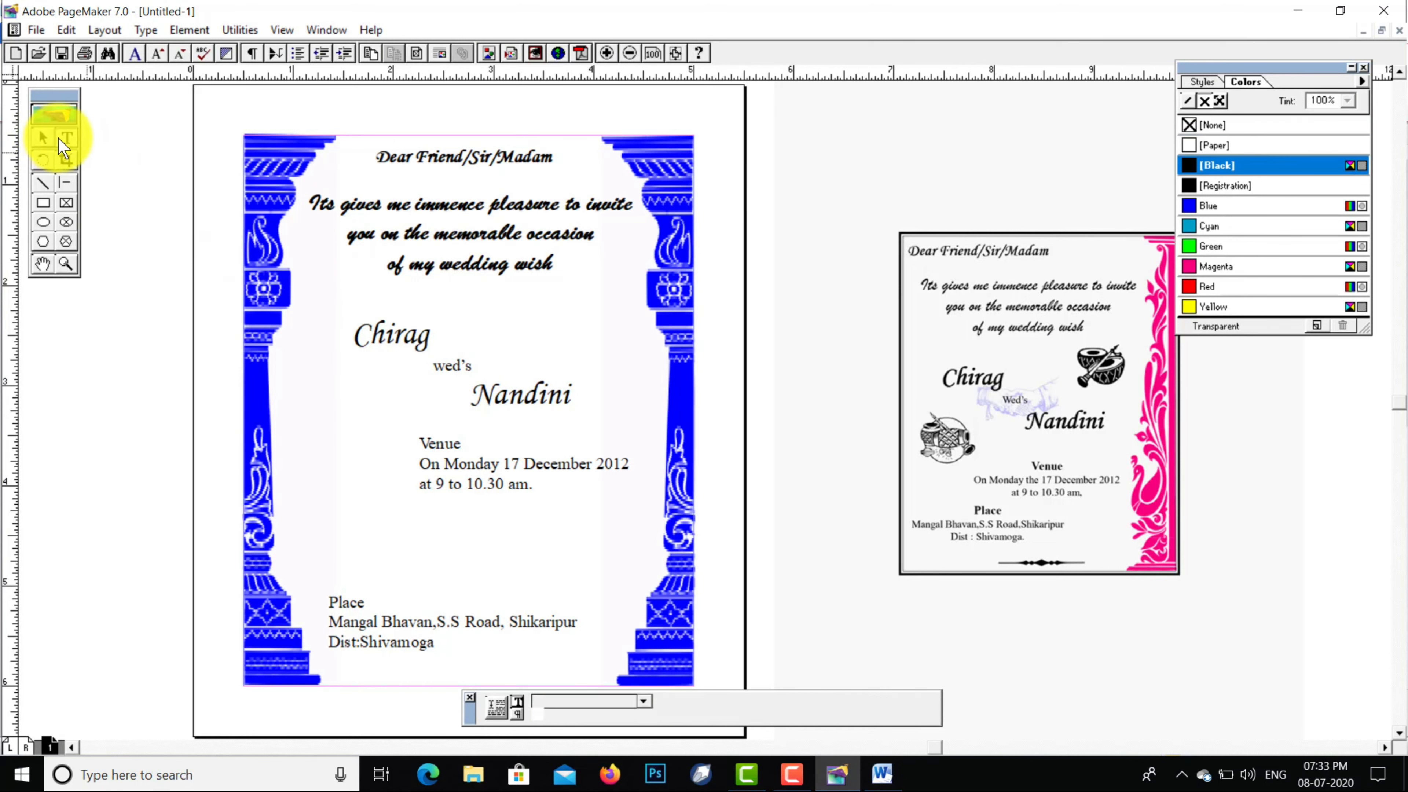
left_click(358, 344)
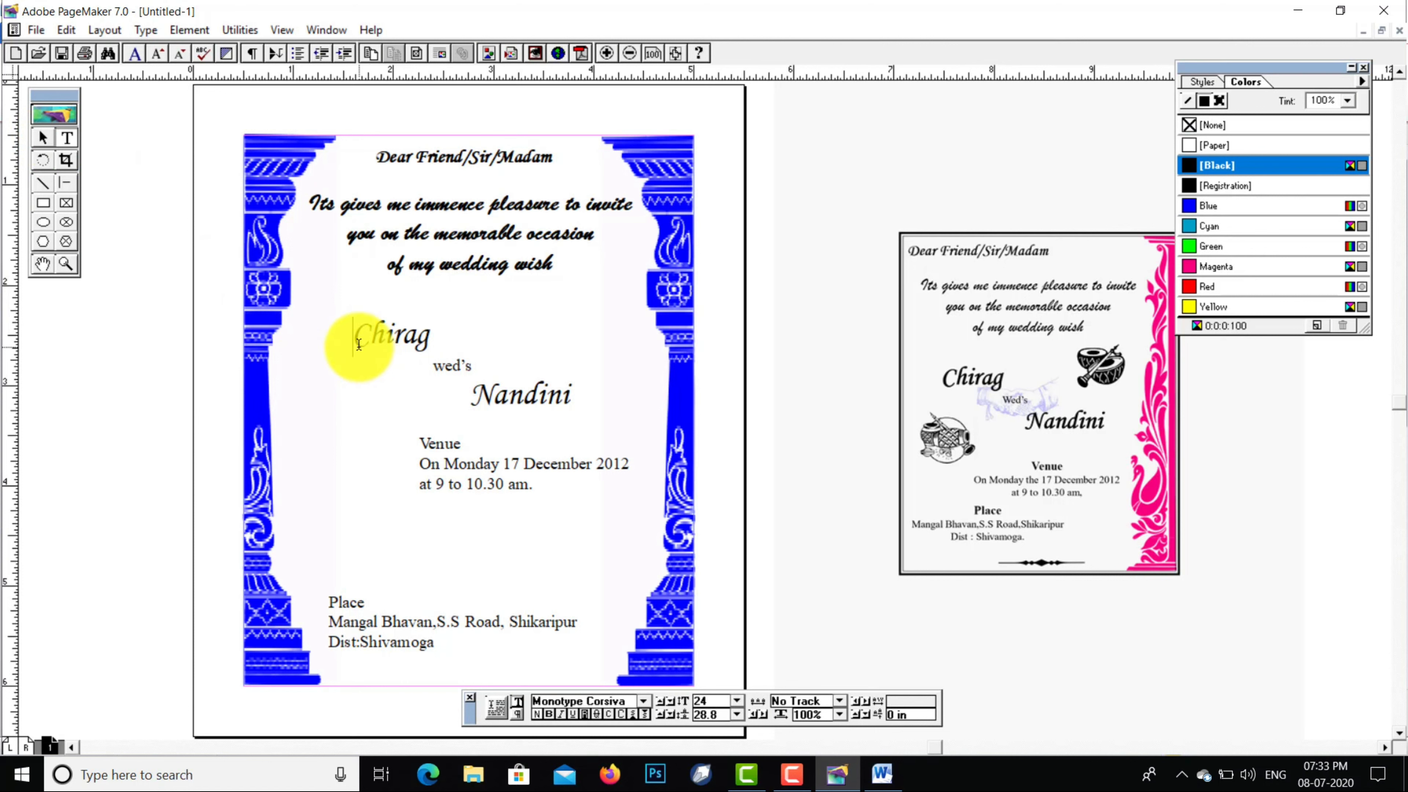
key("shift+Right")
key("shift+Right")
key("shift+Right")
key("shift+Right")
key("shift+Right")
key("shift+Right")
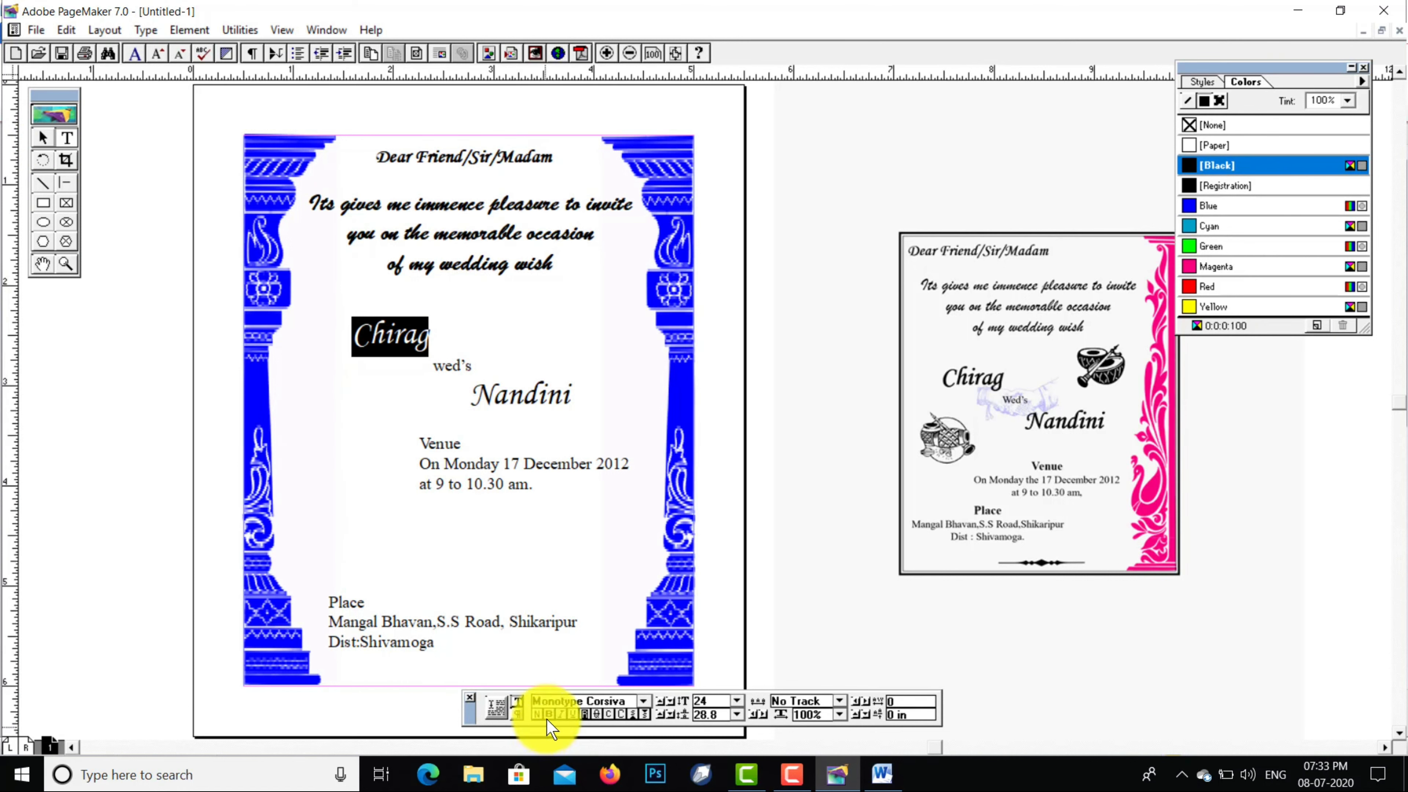
Make the bride's name bold
left_click(472, 395)
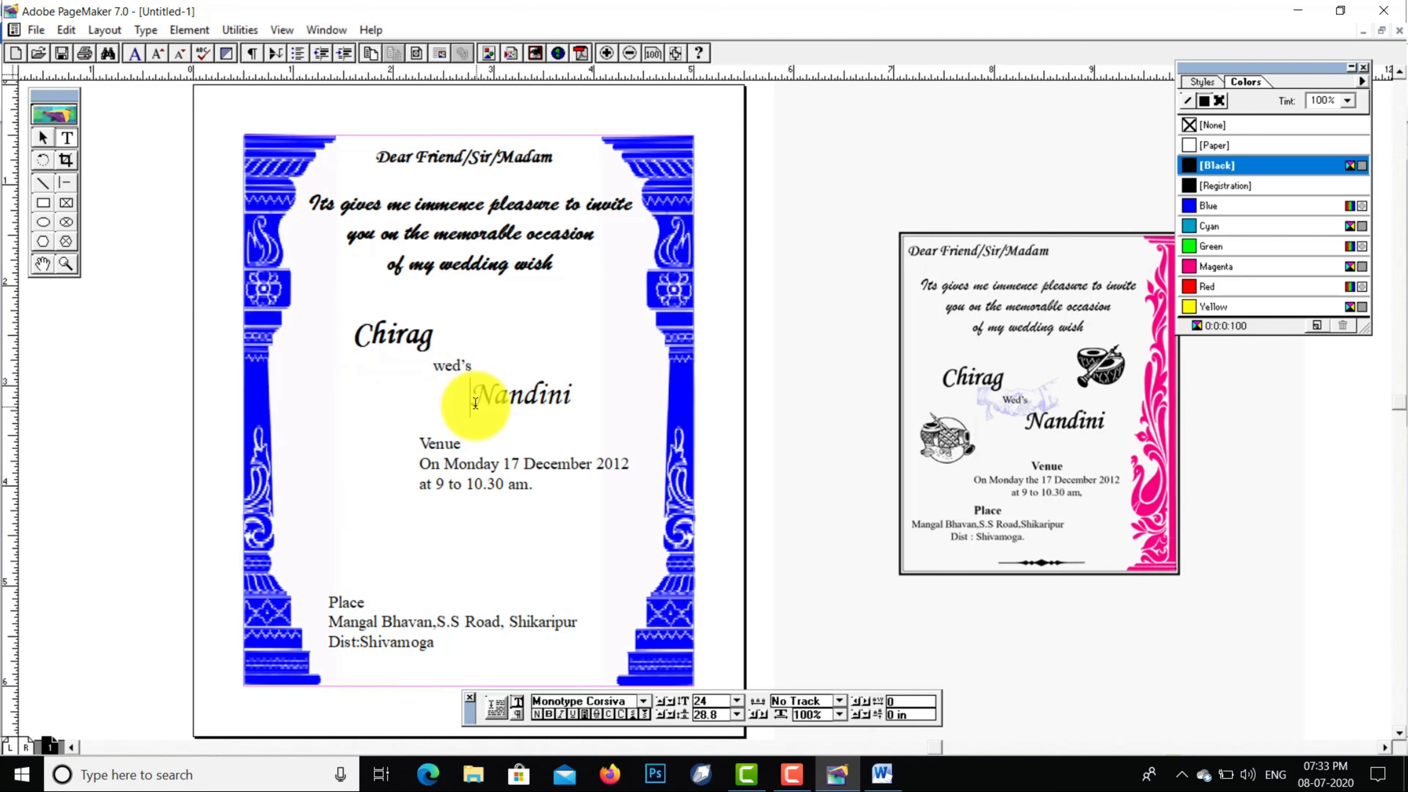
key("shift+Right")
key("shift+Right")
key("shift+Right")
key("shift+Right")
key("shift+Right")
key("shift+Right")
key("shift+Right")
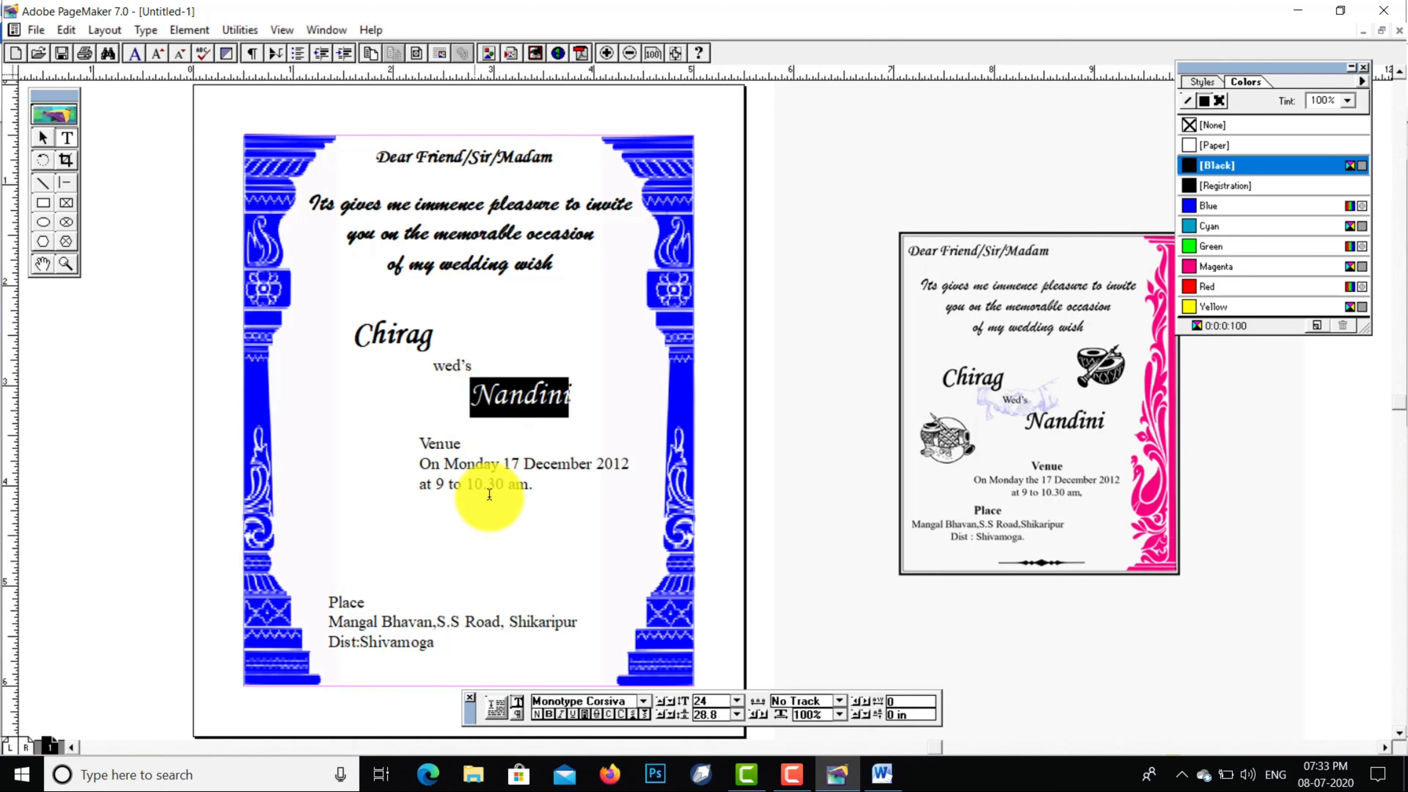
left_click(545, 714)
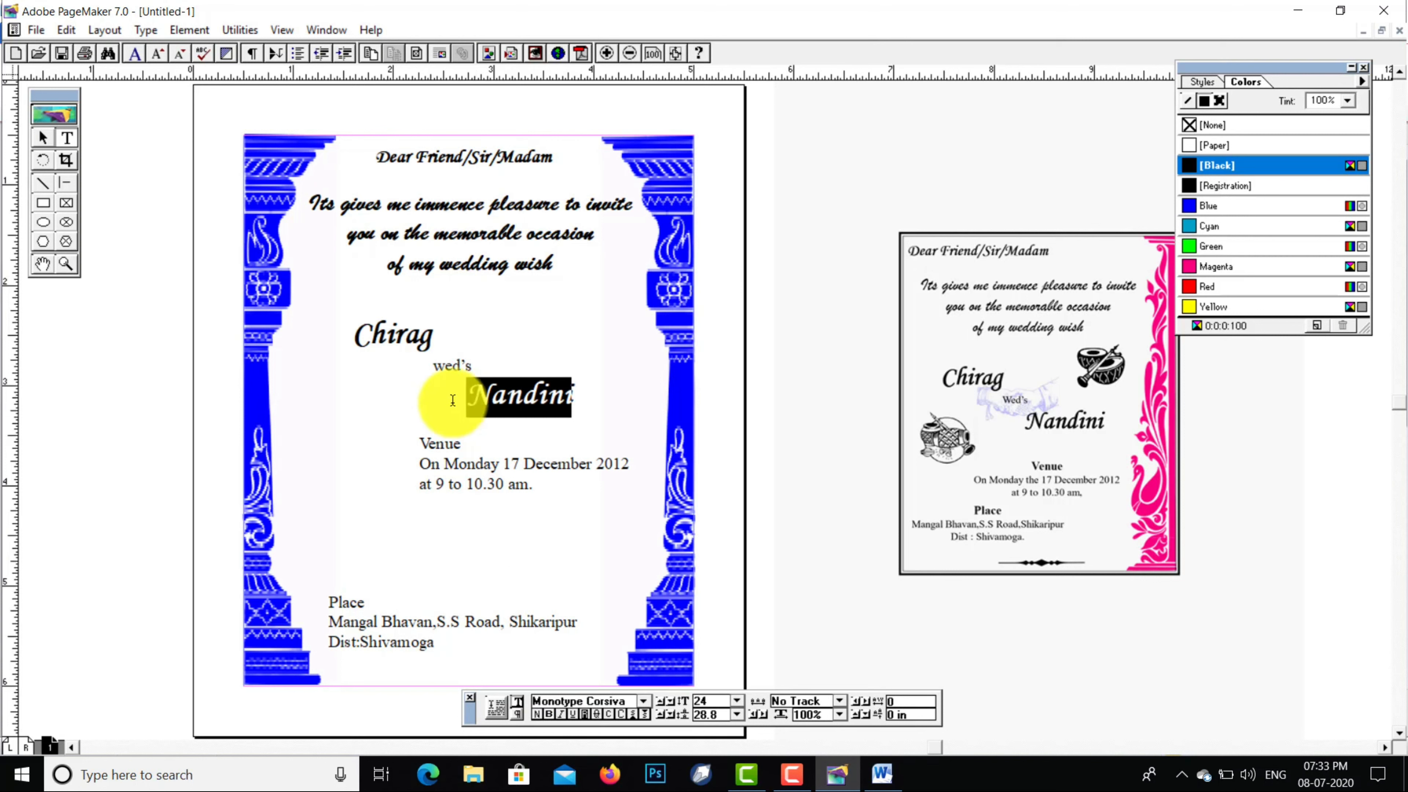
Make the word "wed's" between the couple's names bold and deselect it
left_click(436, 369)
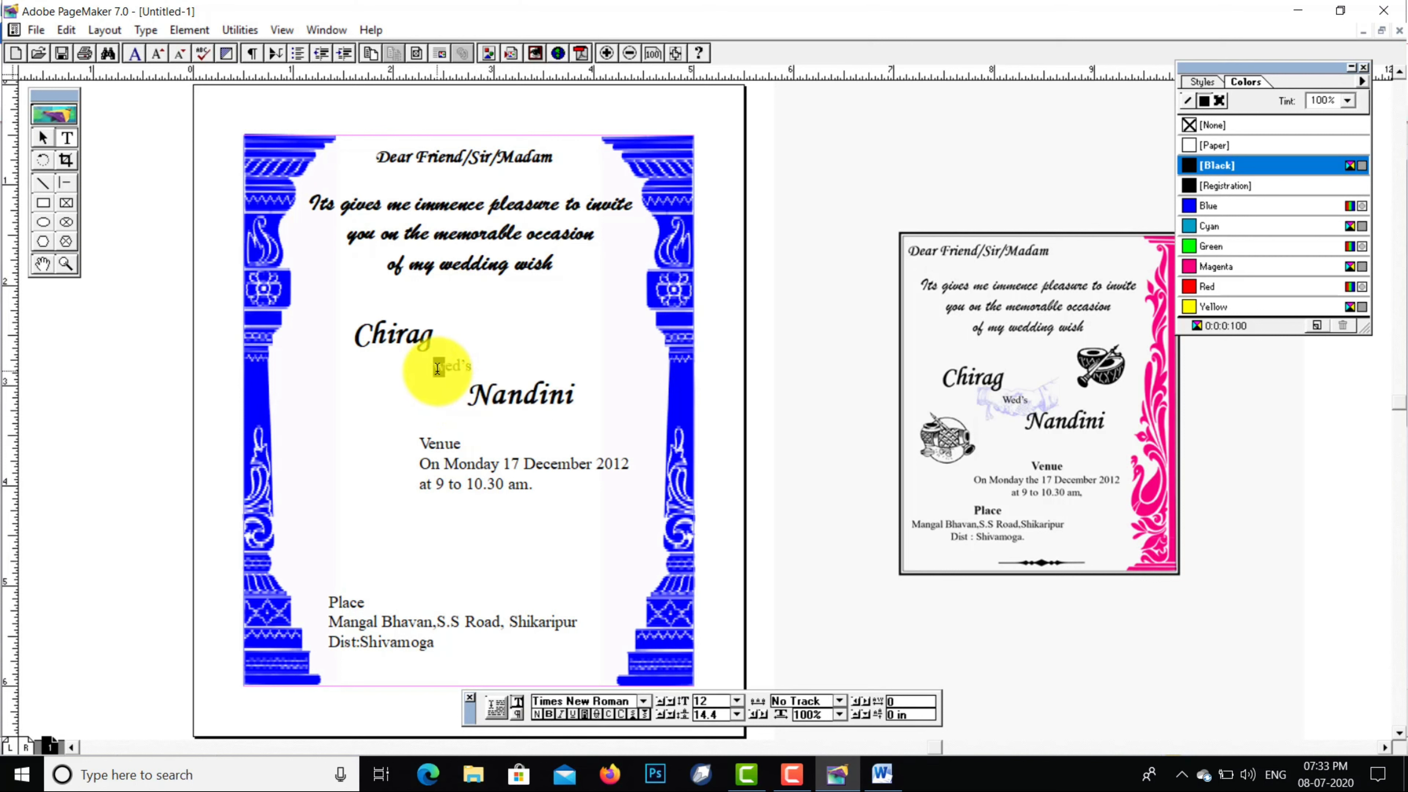
triple_click(436, 368)
left_click(437, 368)
double_click(437, 368)
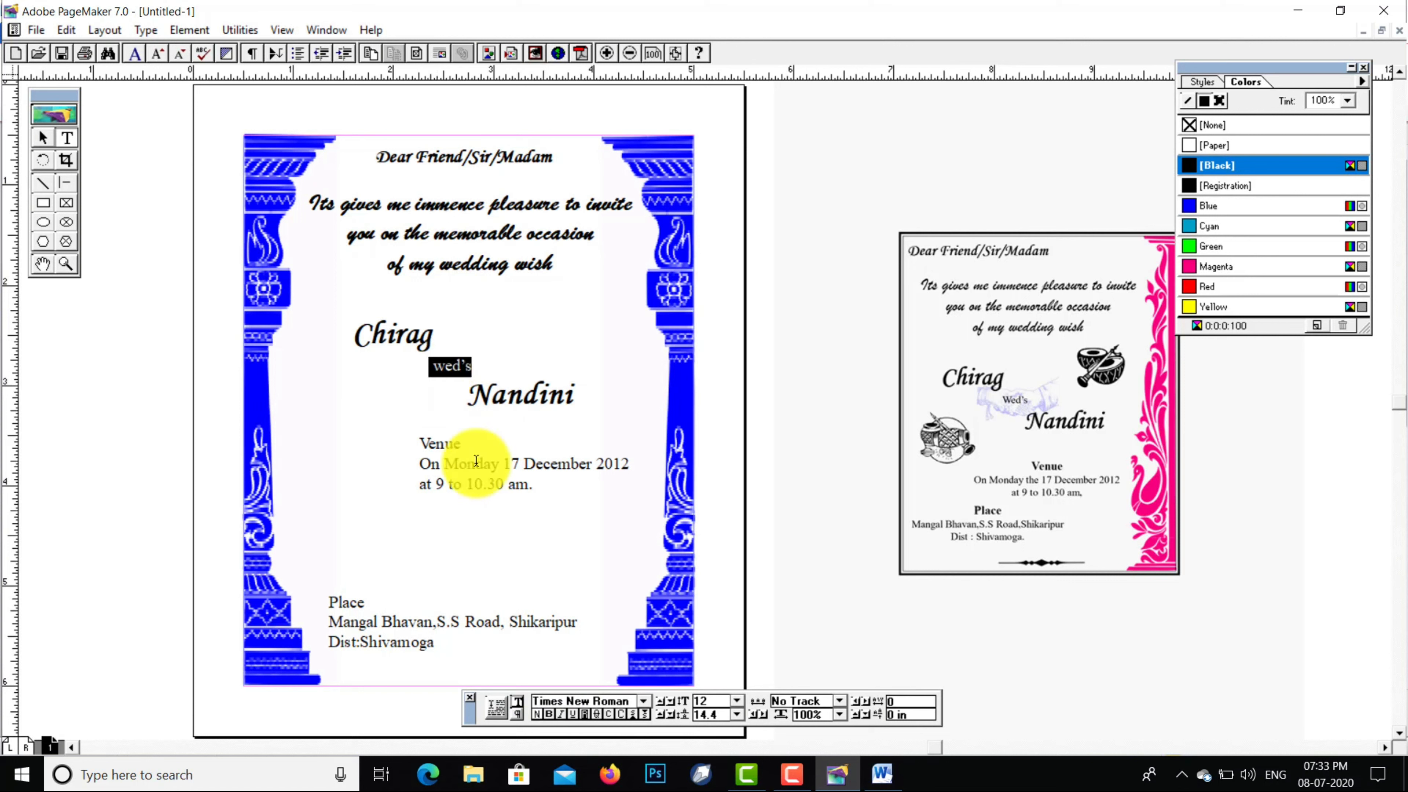
left_click(544, 712)
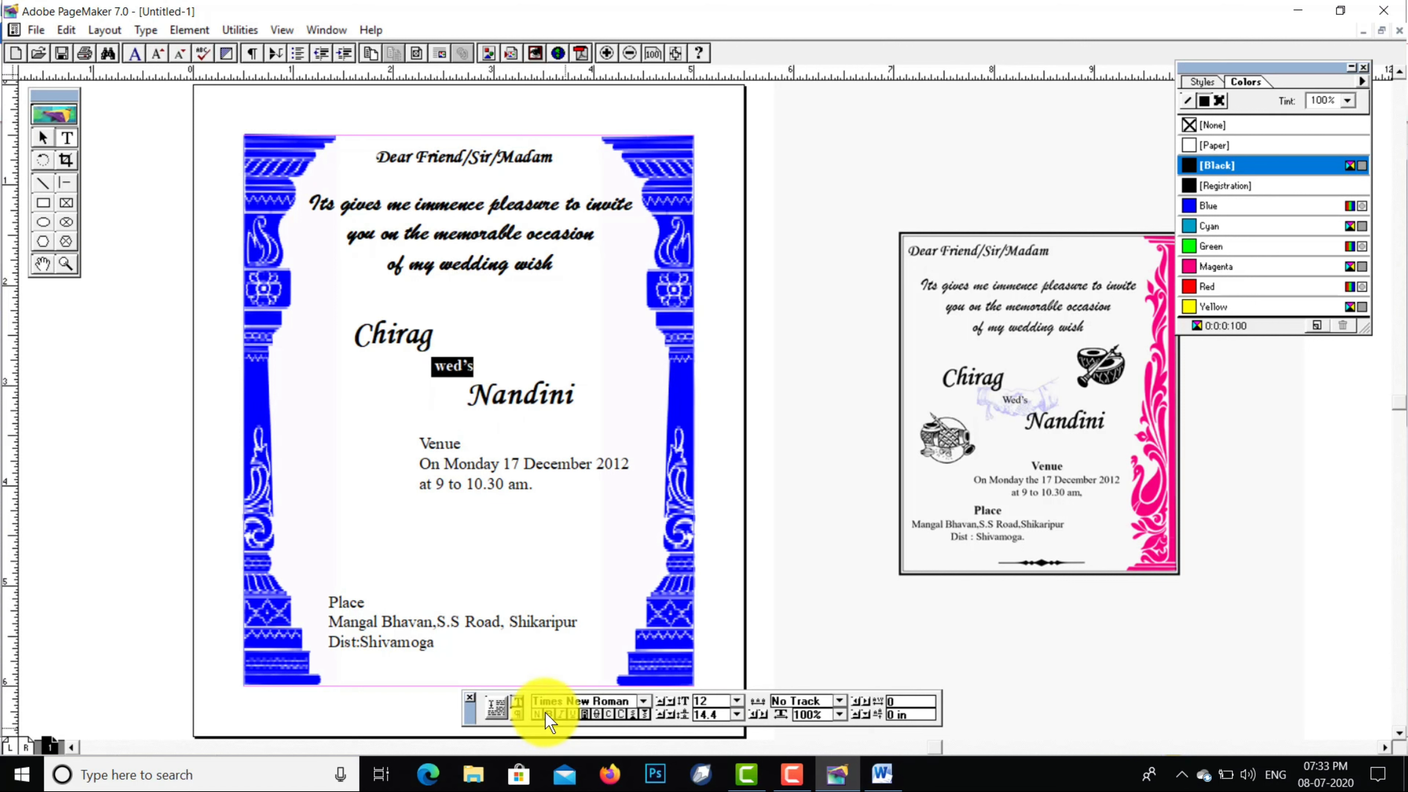
left_click(534, 550)
Make the "Venue" heading bold at 14 pt and deselect it
left_click(412, 455)
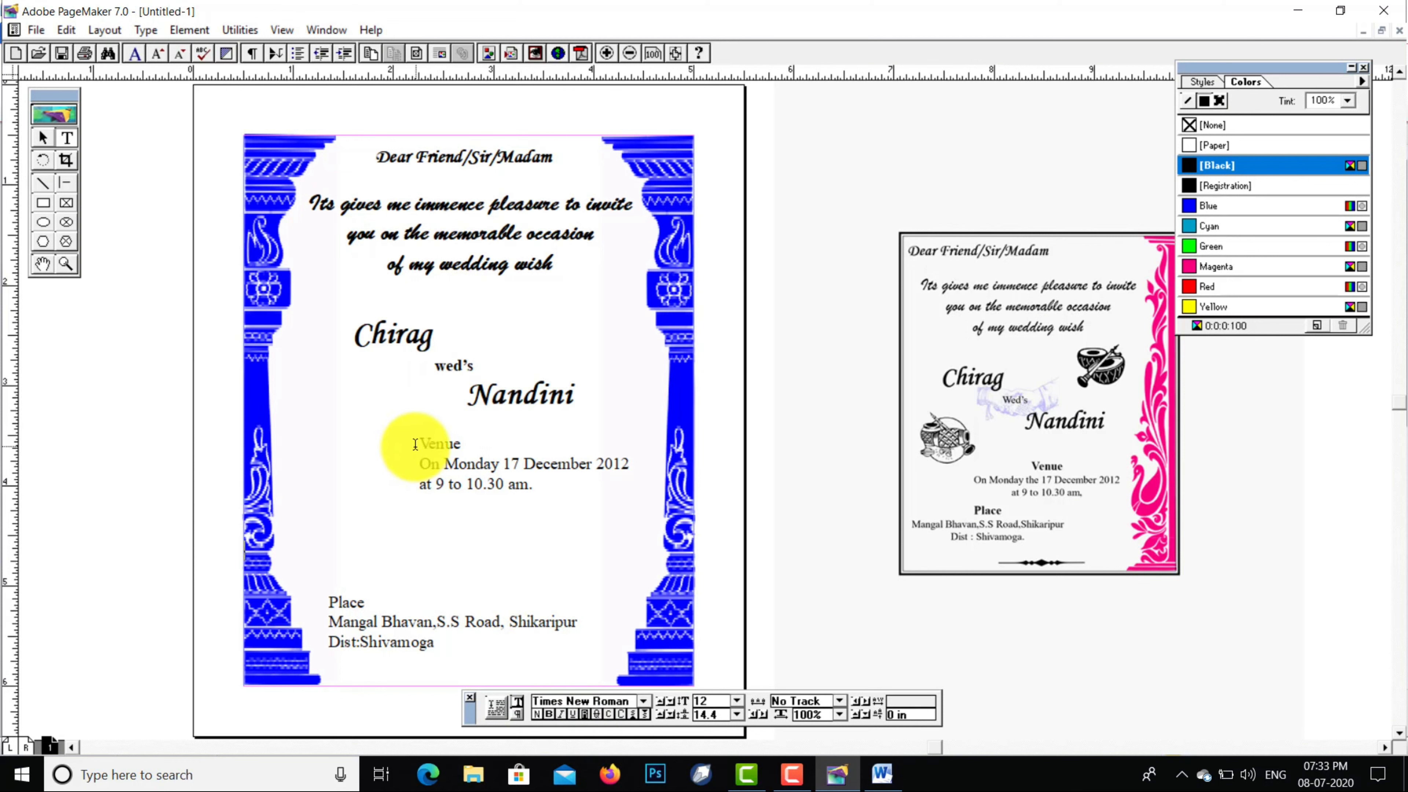
left_click_drag(430, 443, 465, 443)
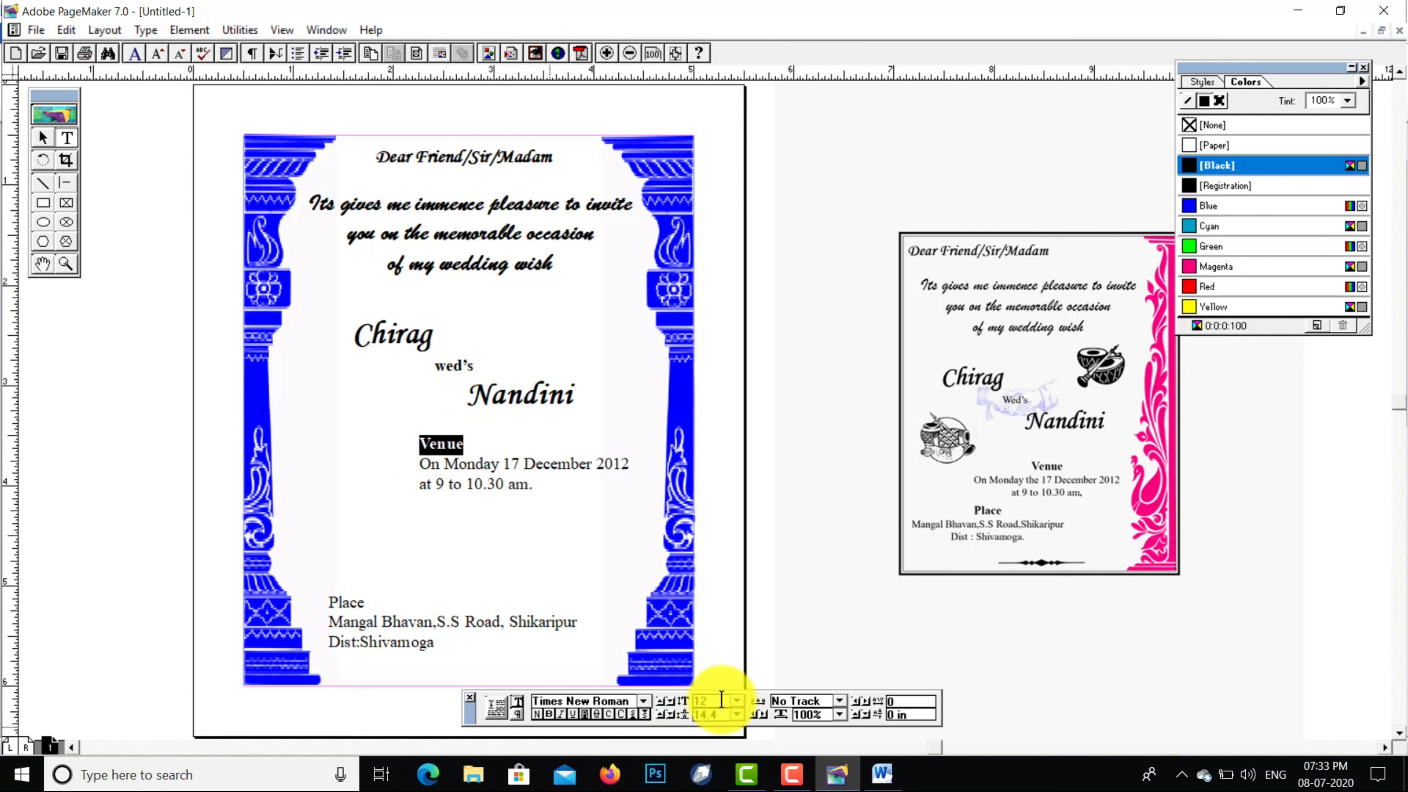
left_click(737, 701)
left_click(714, 648)
left_click(504, 571)
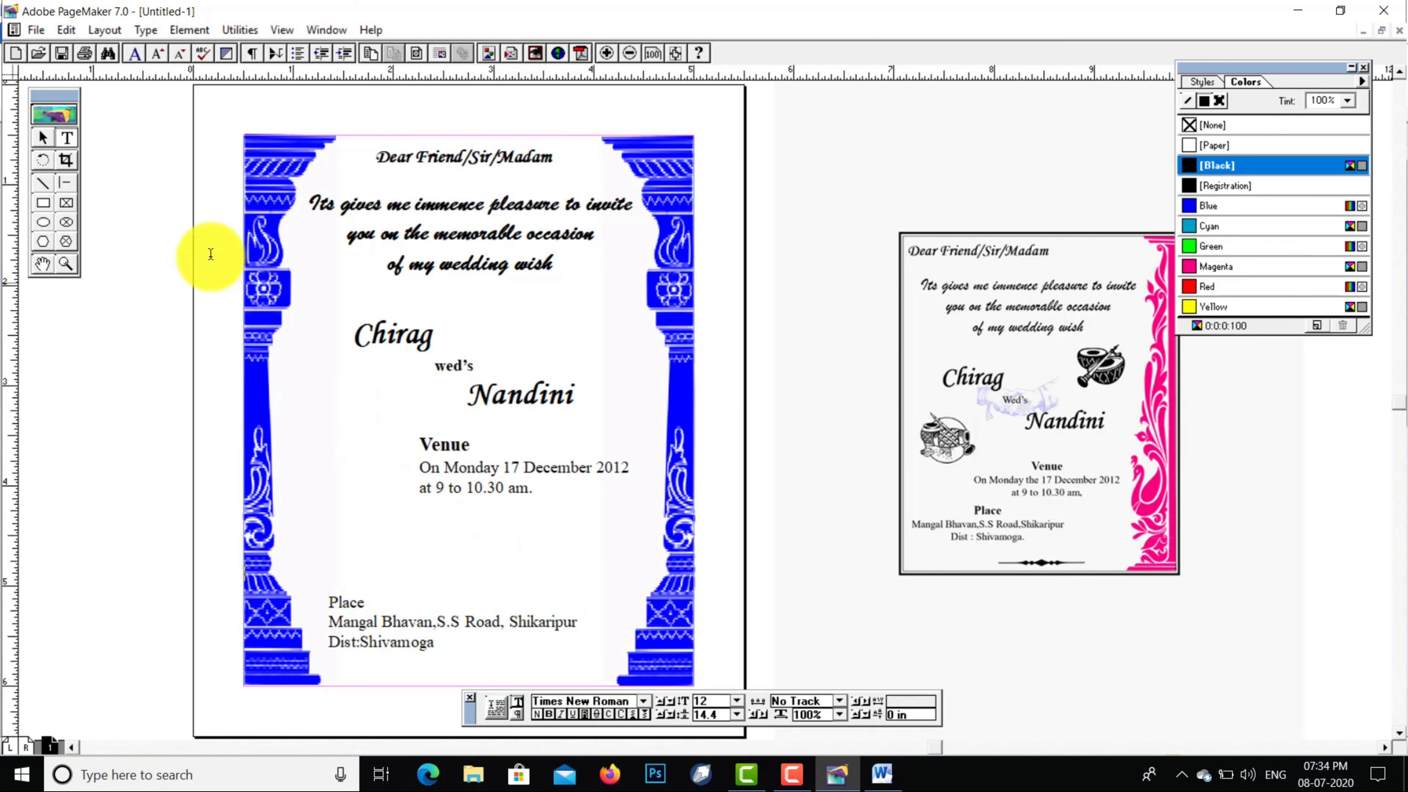
Centre-align the three venue lines and move their text block down to just above the place text
left_click(43, 137)
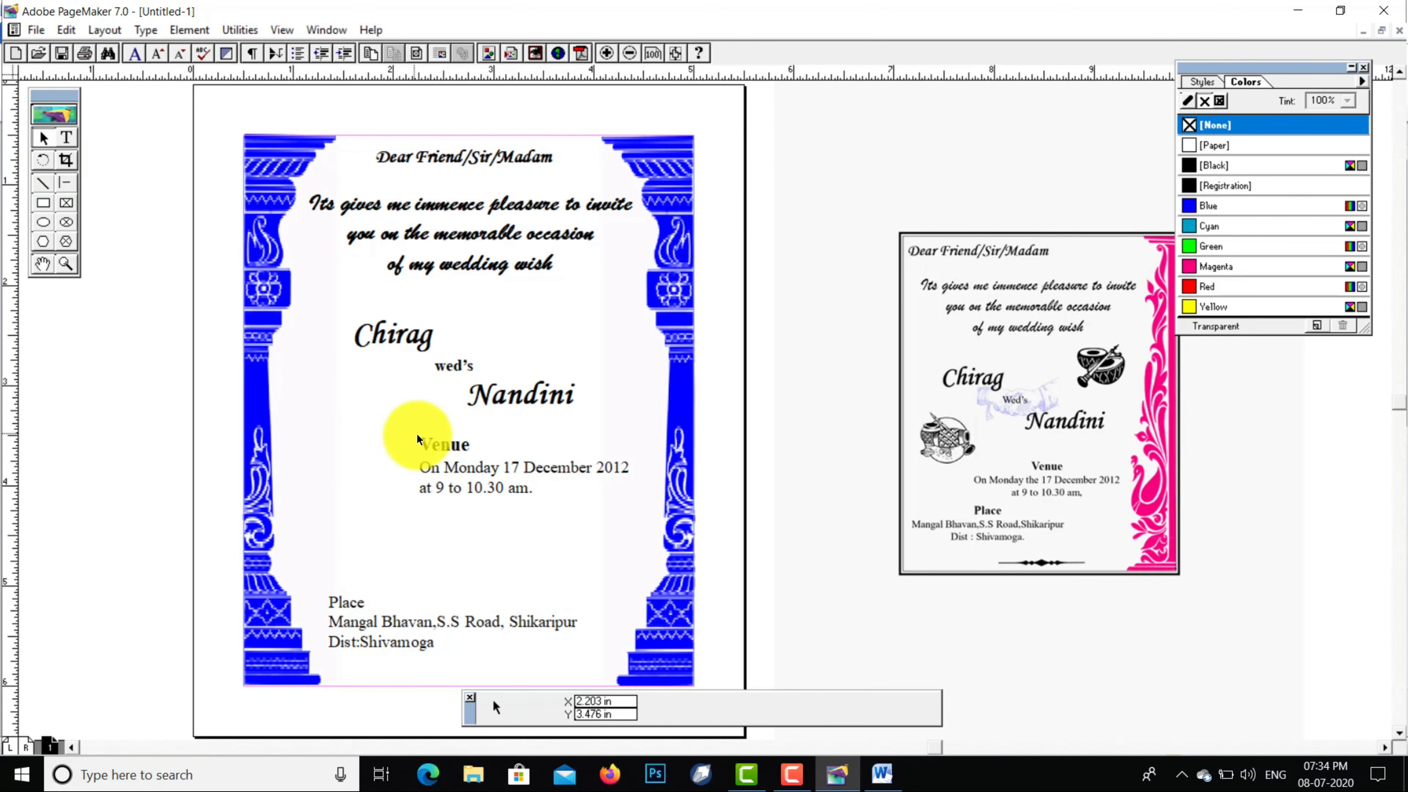
left_click(67, 136)
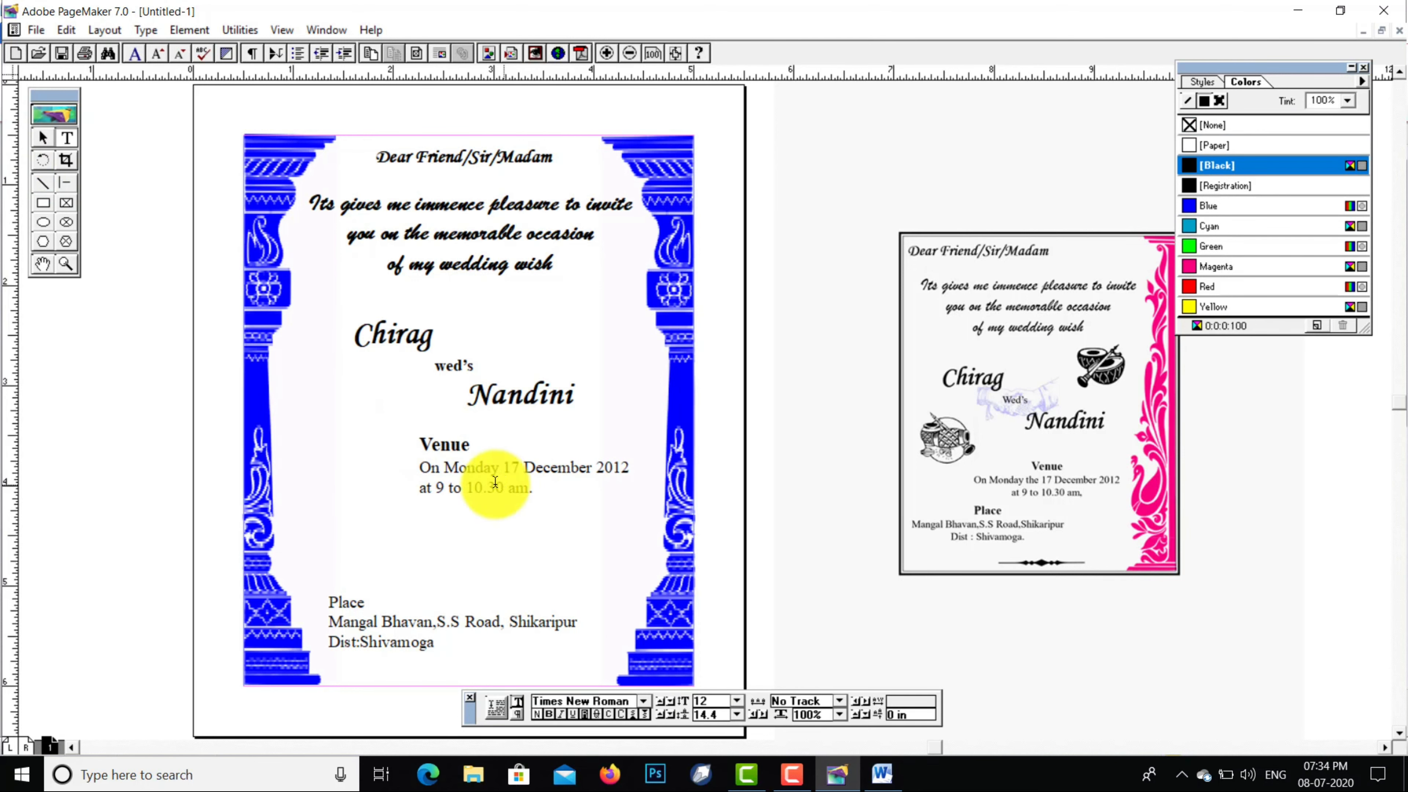
left_click_drag(423, 438, 555, 491)
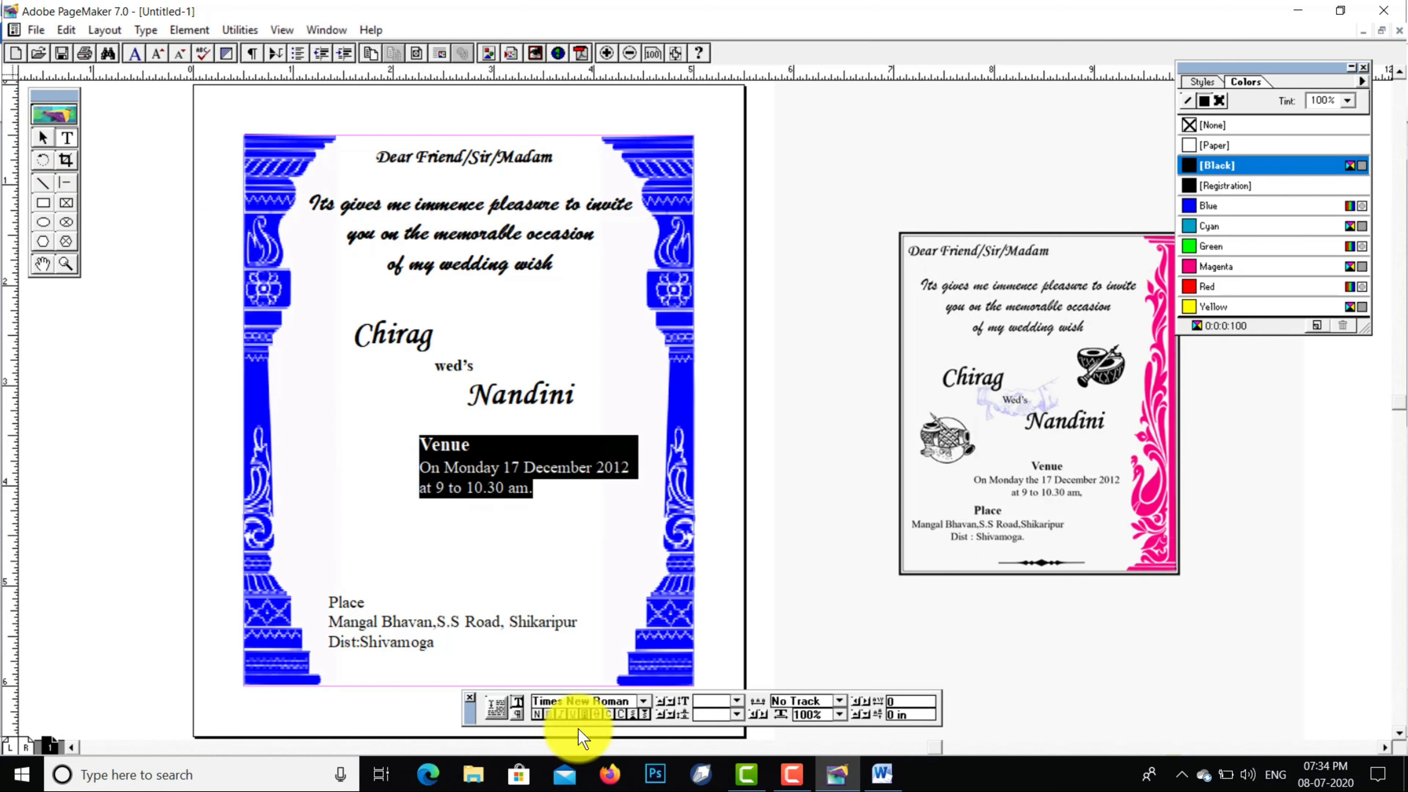
left_click(512, 712)
left_click(595, 715)
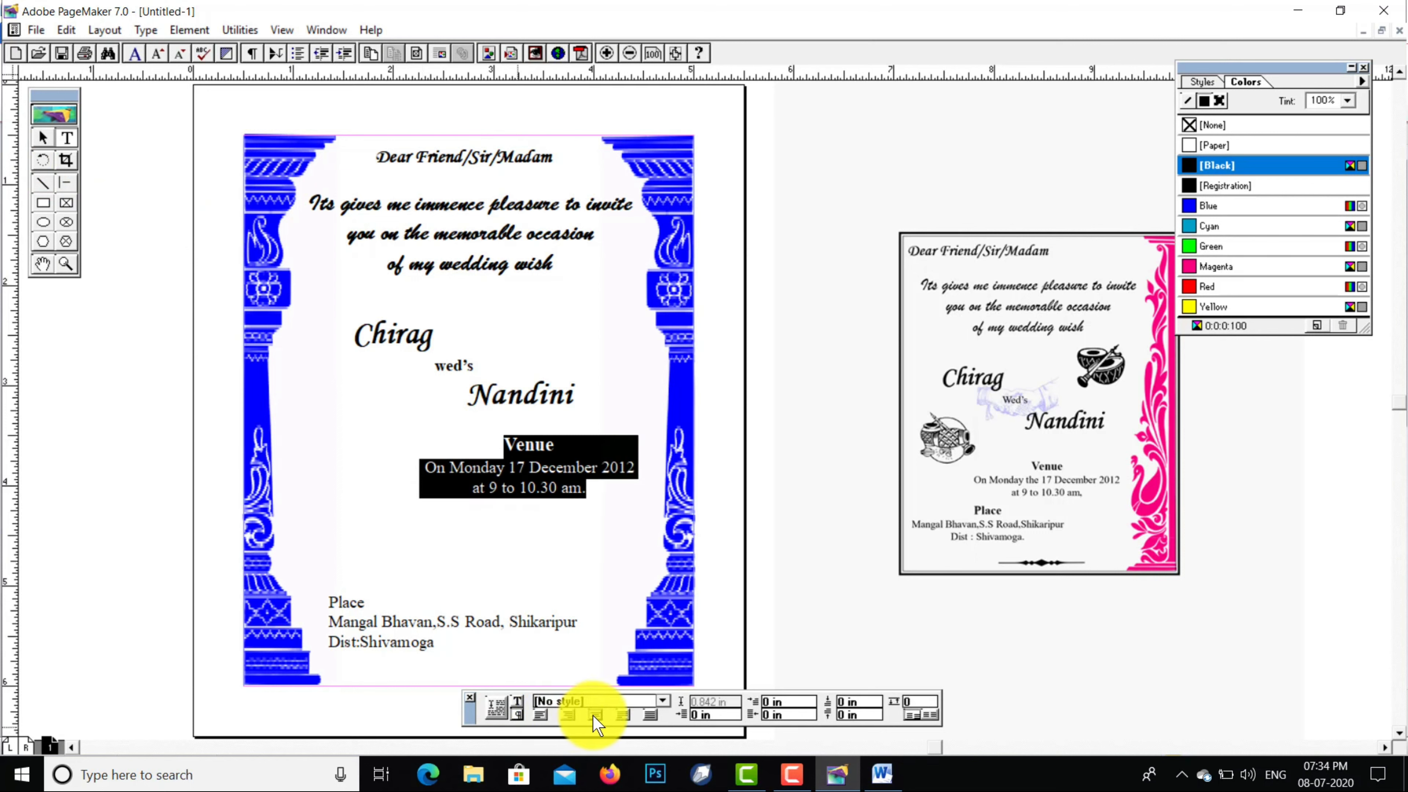
left_click(312, 424)
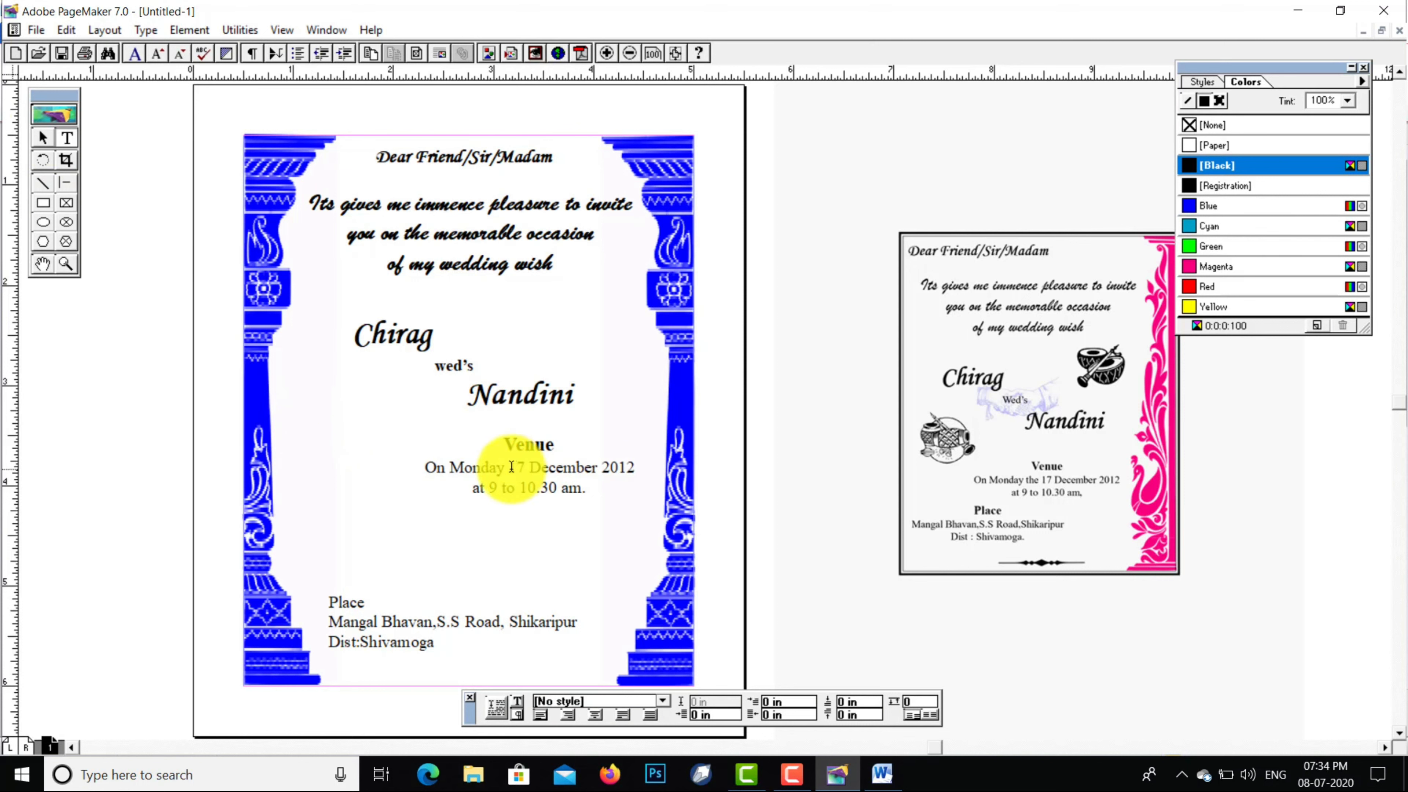
left_click(43, 138)
left_click_drag(536, 478, 536, 550)
Make the "Place" heading bold at 14 pt
left_click(397, 628)
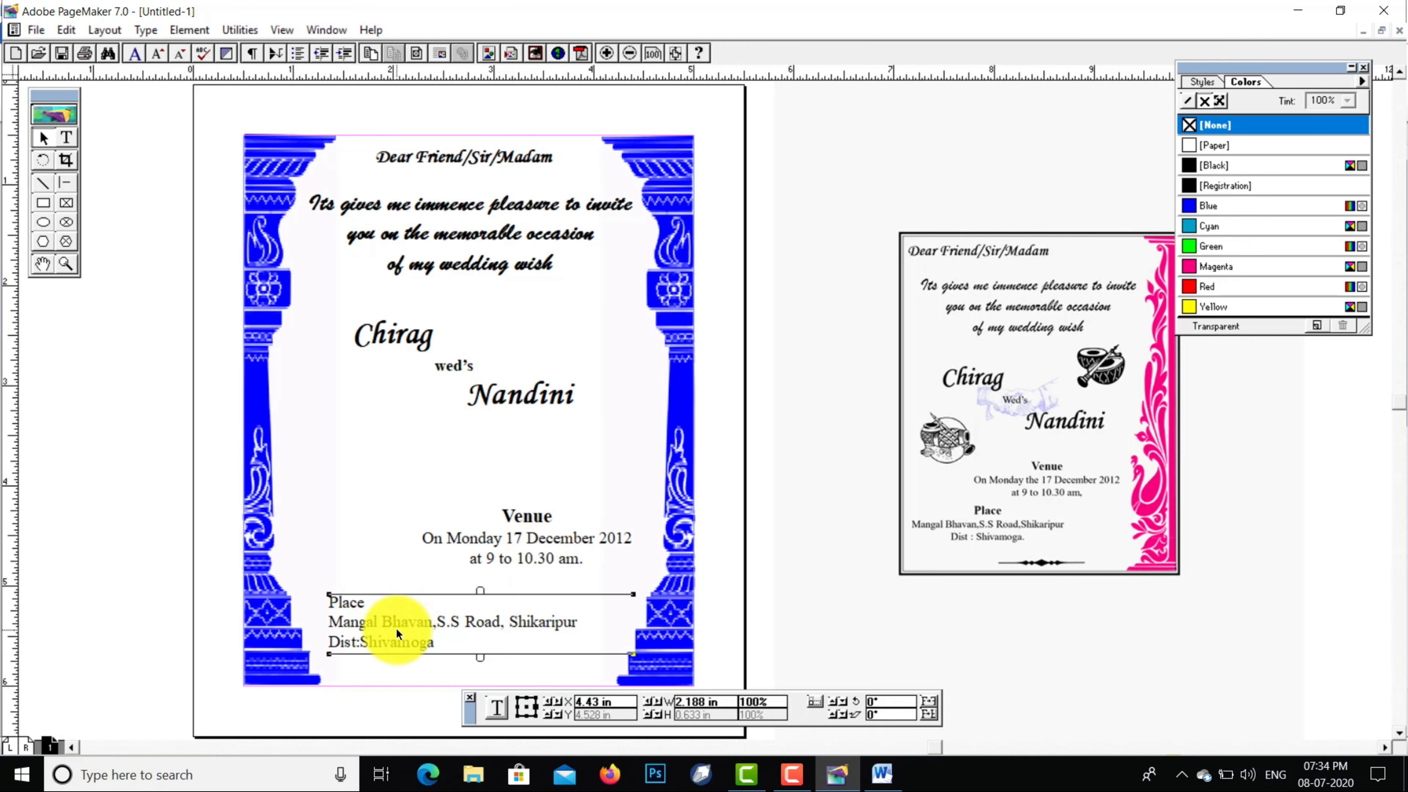
left_click(66, 137)
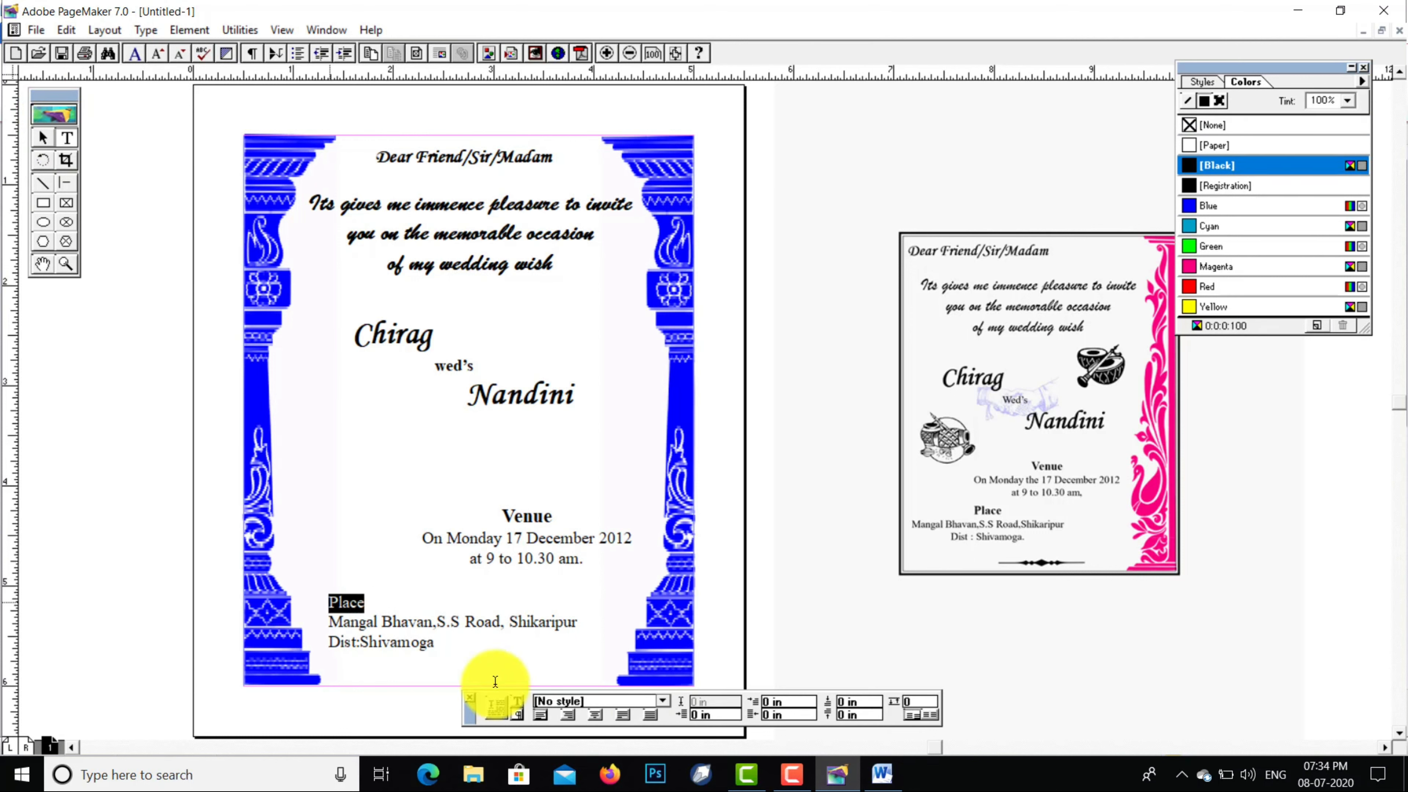
left_click(519, 702)
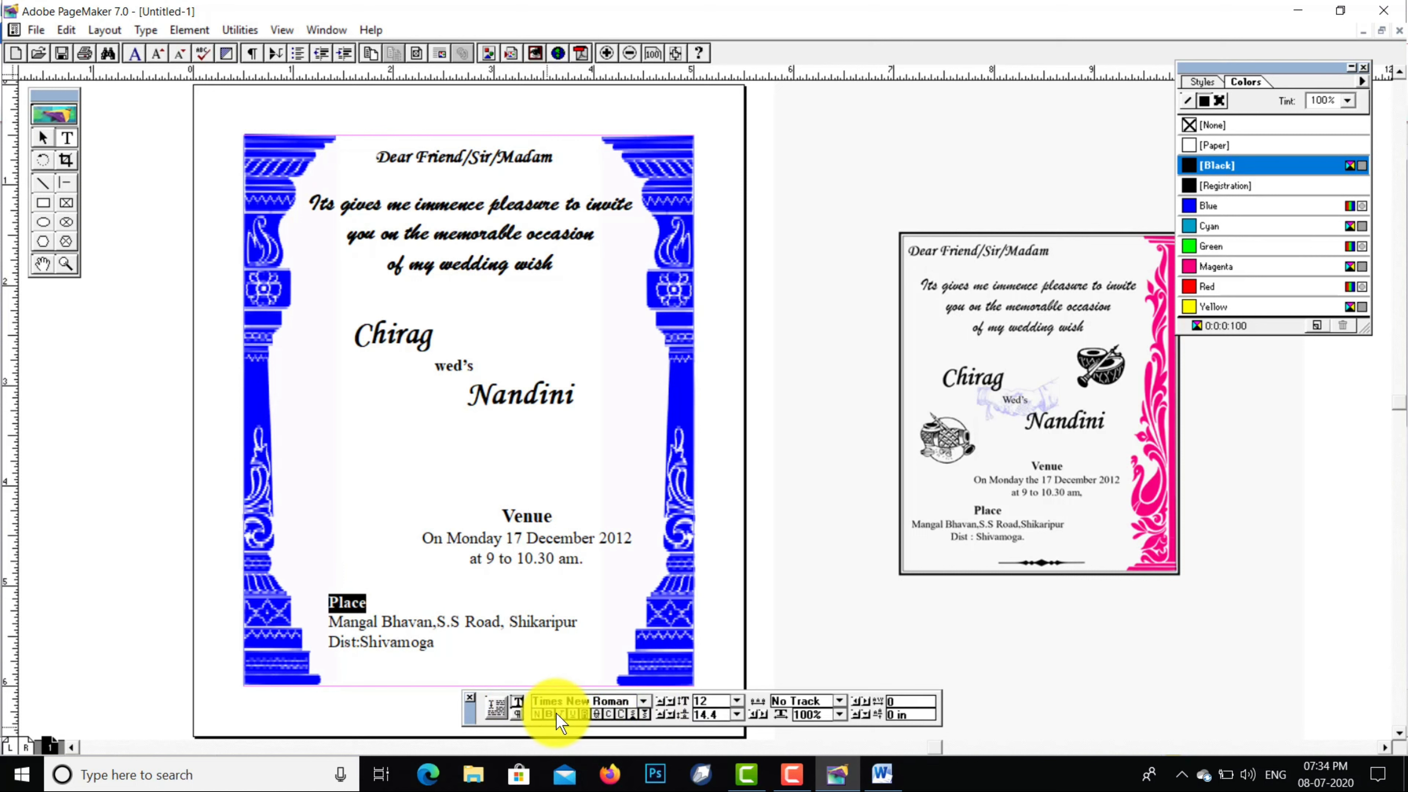
left_click(735, 702)
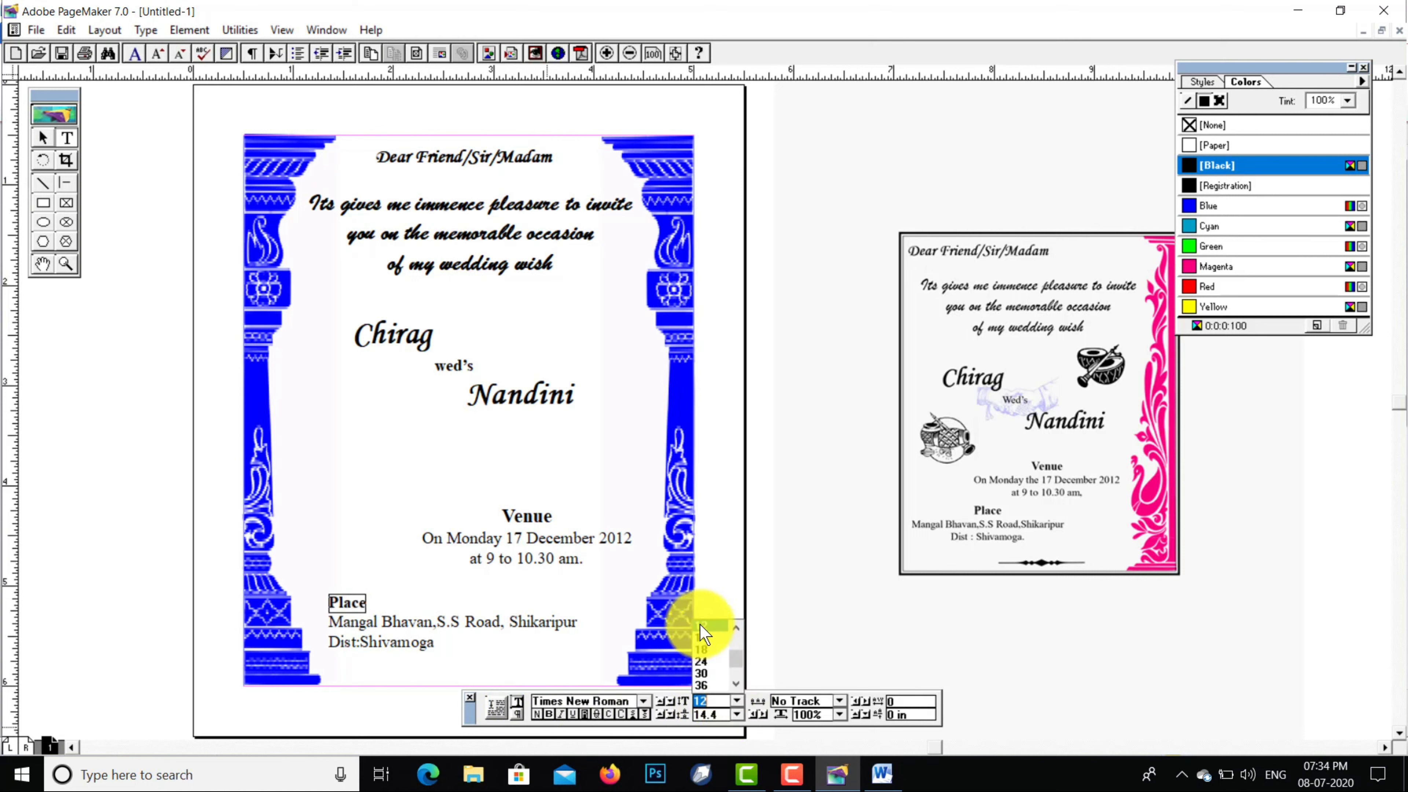
left_click(702, 640)
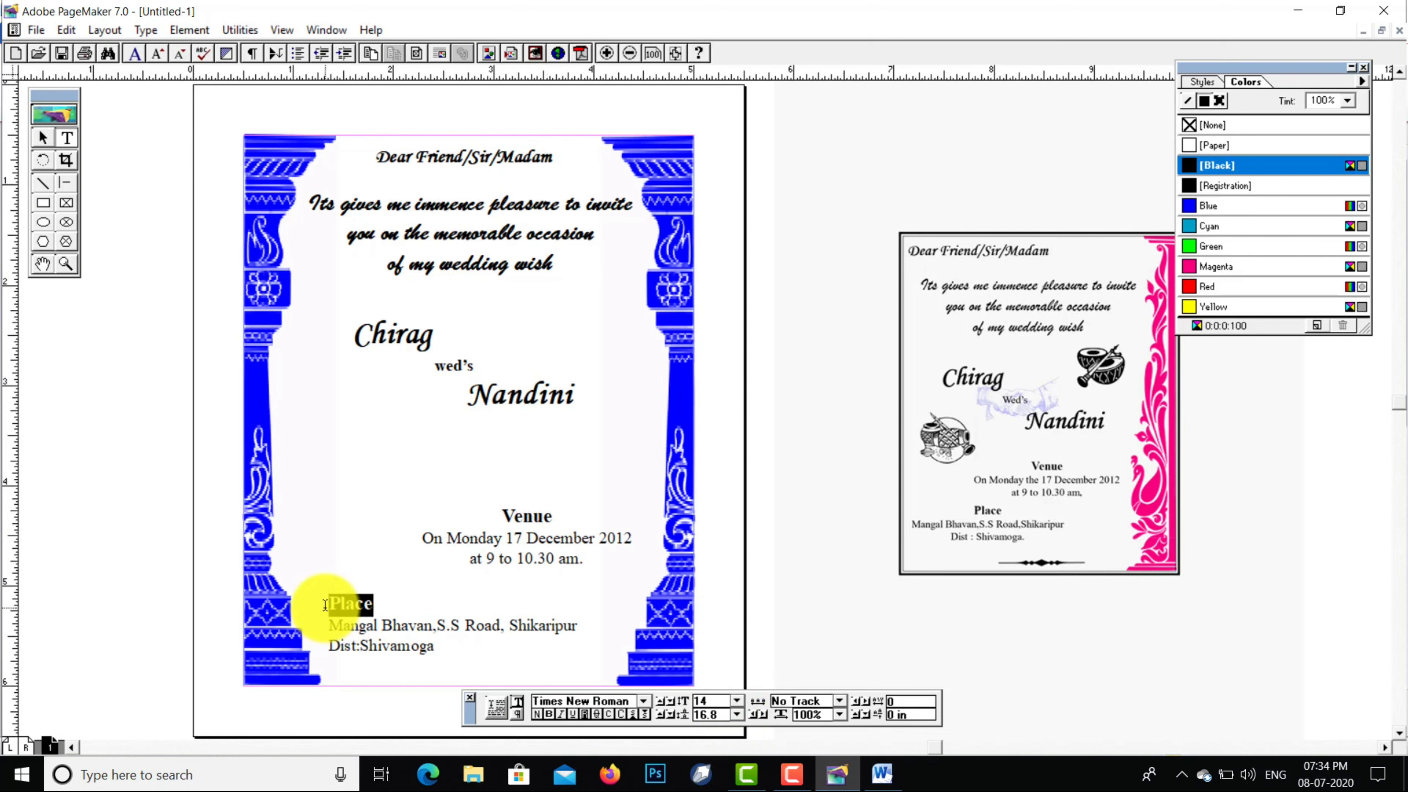
Centre-align the three lines of the place text and deselect them
left_click_drag(325, 605, 456, 651)
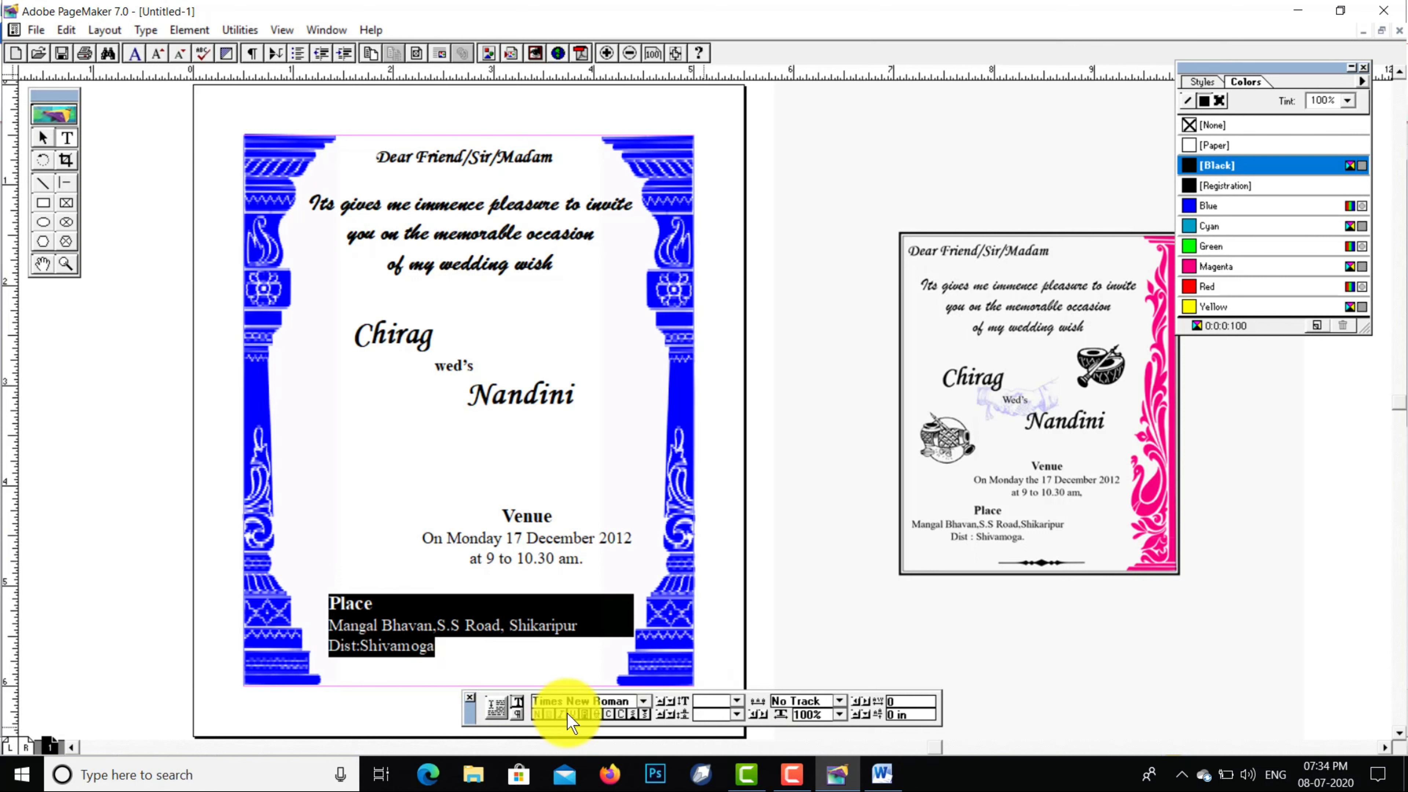
left_click(518, 715)
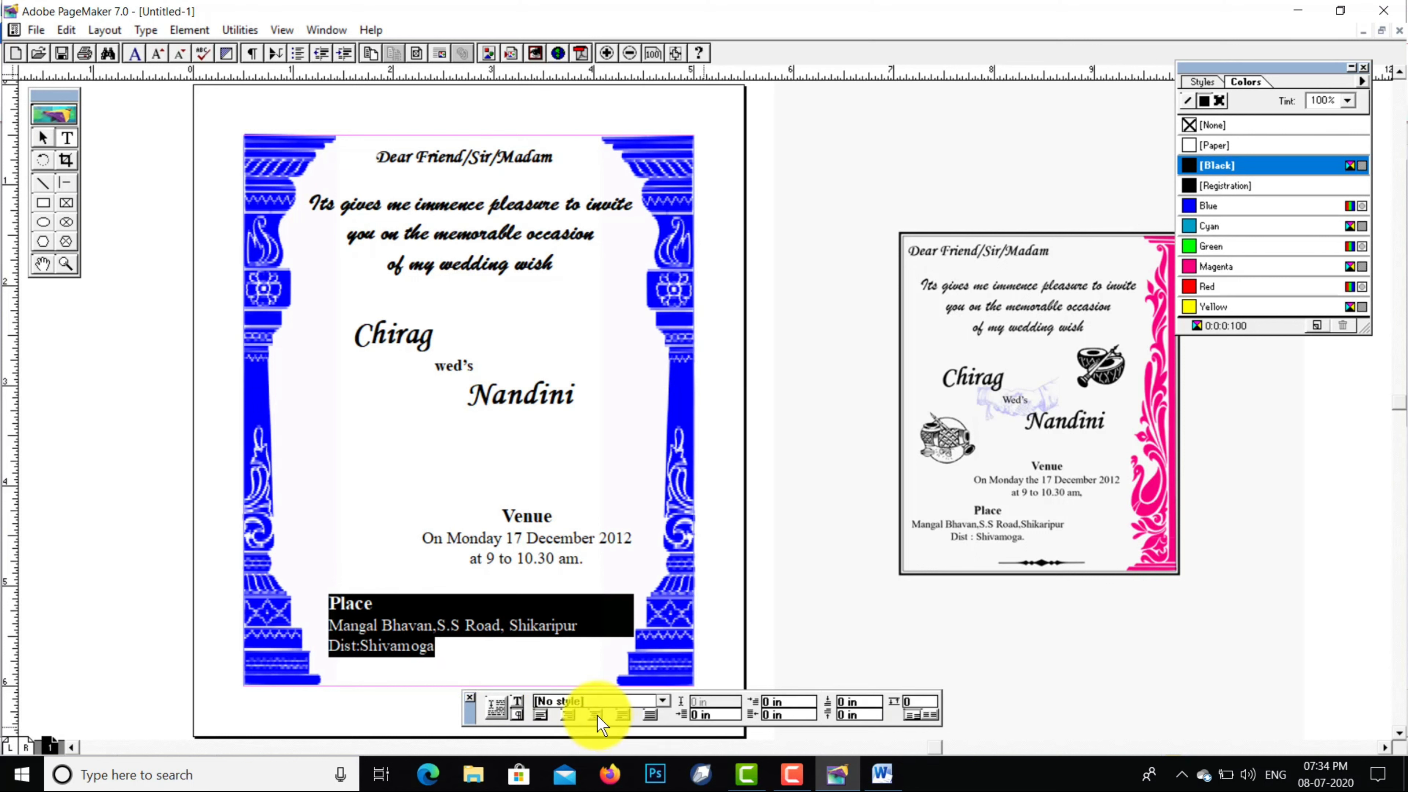
left_click(595, 716)
left_click(783, 577)
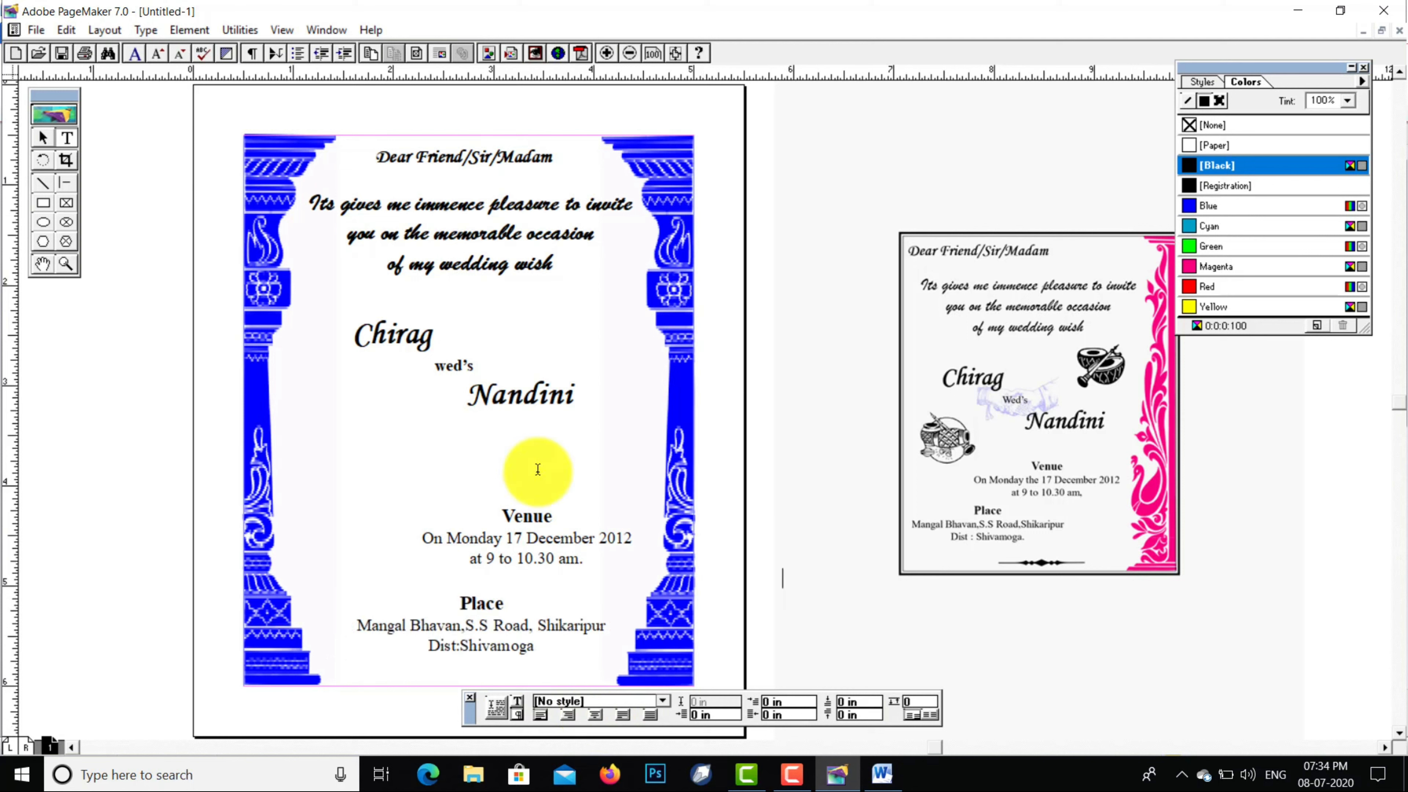
left_click(43, 137)
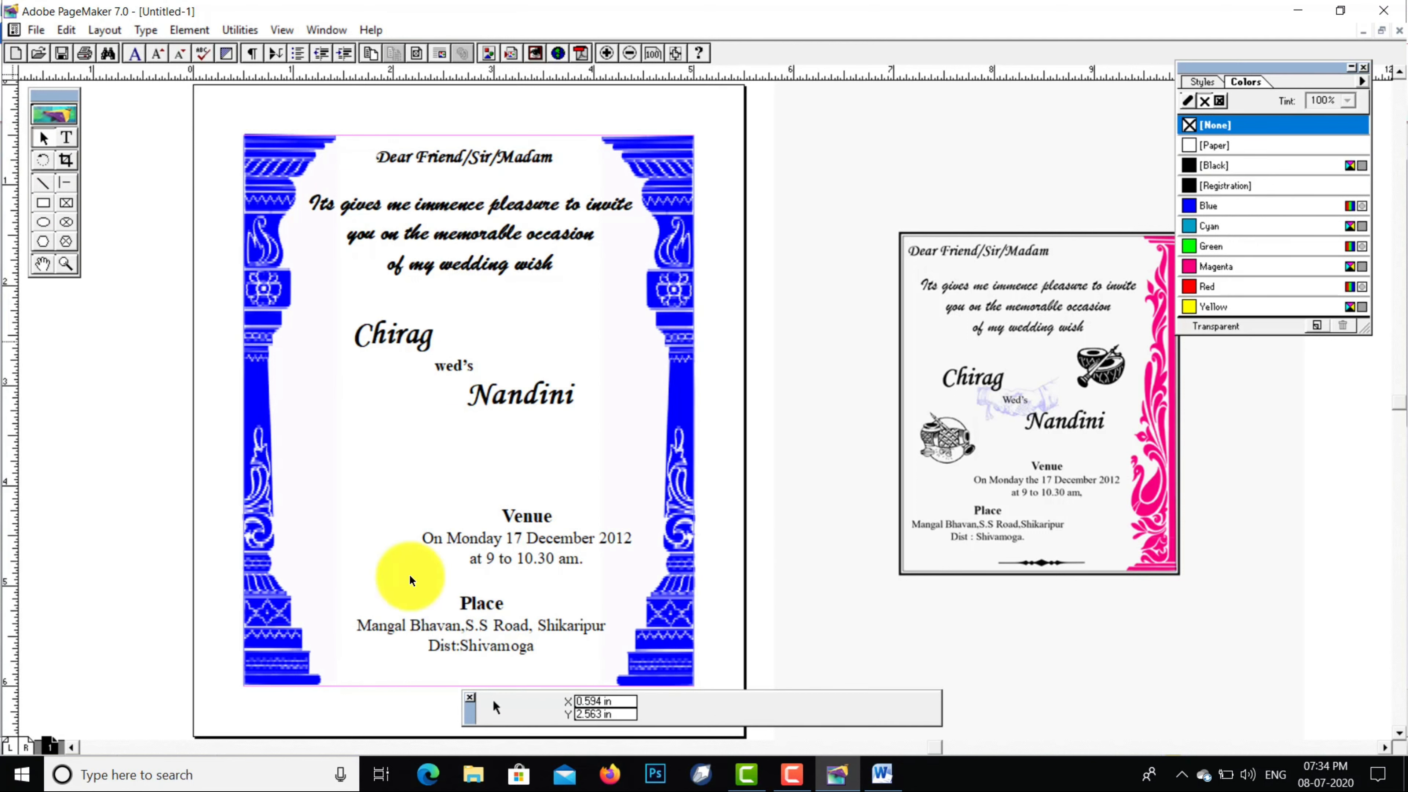
Shift the place text block left toward the pillar and lower the venue text block slightly
left_click_drag(463, 643, 430, 636)
left_click(560, 551)
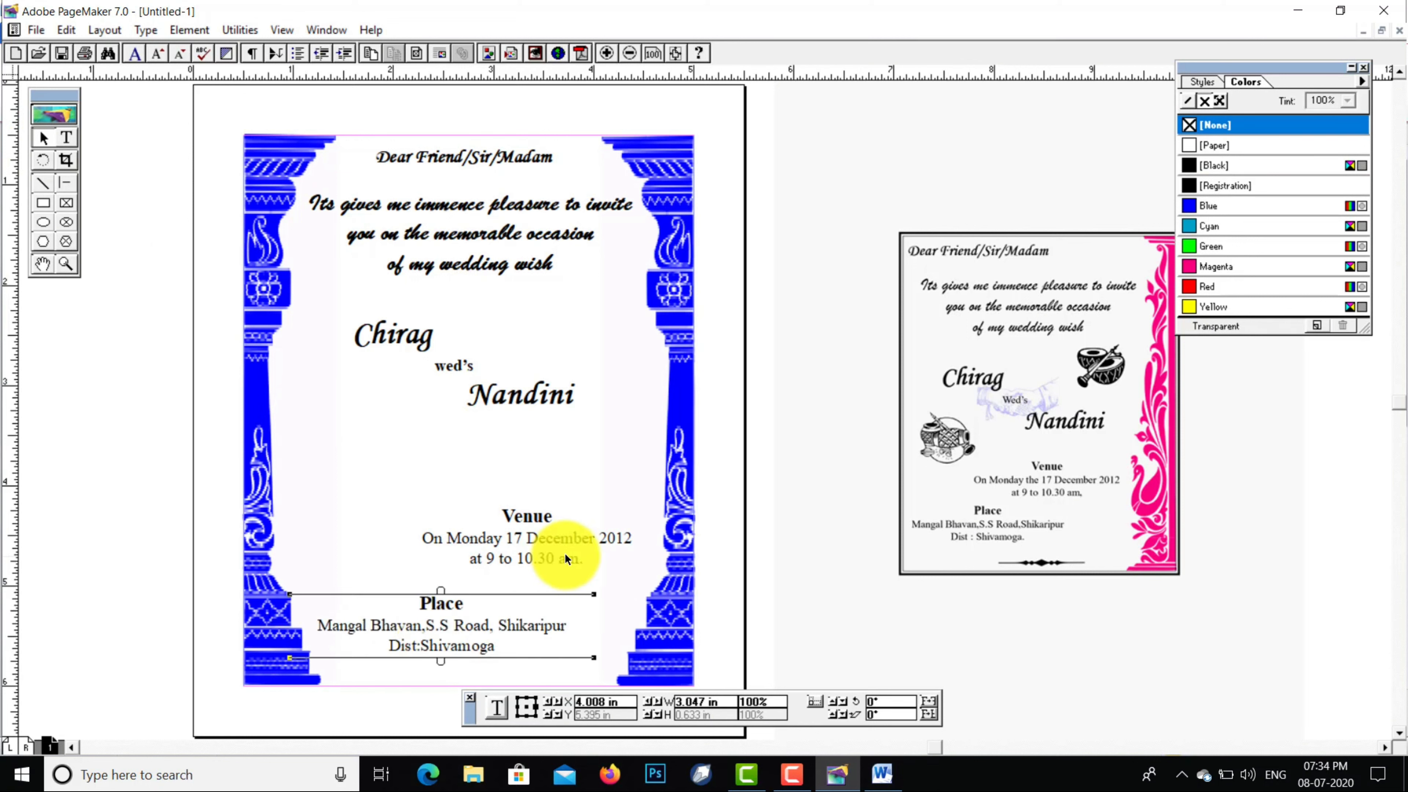
left_click_drag(548, 546, 548, 553)
Move the couple's names block down about 0.3 in, between the invitation text and the venue text
left_click(444, 352)
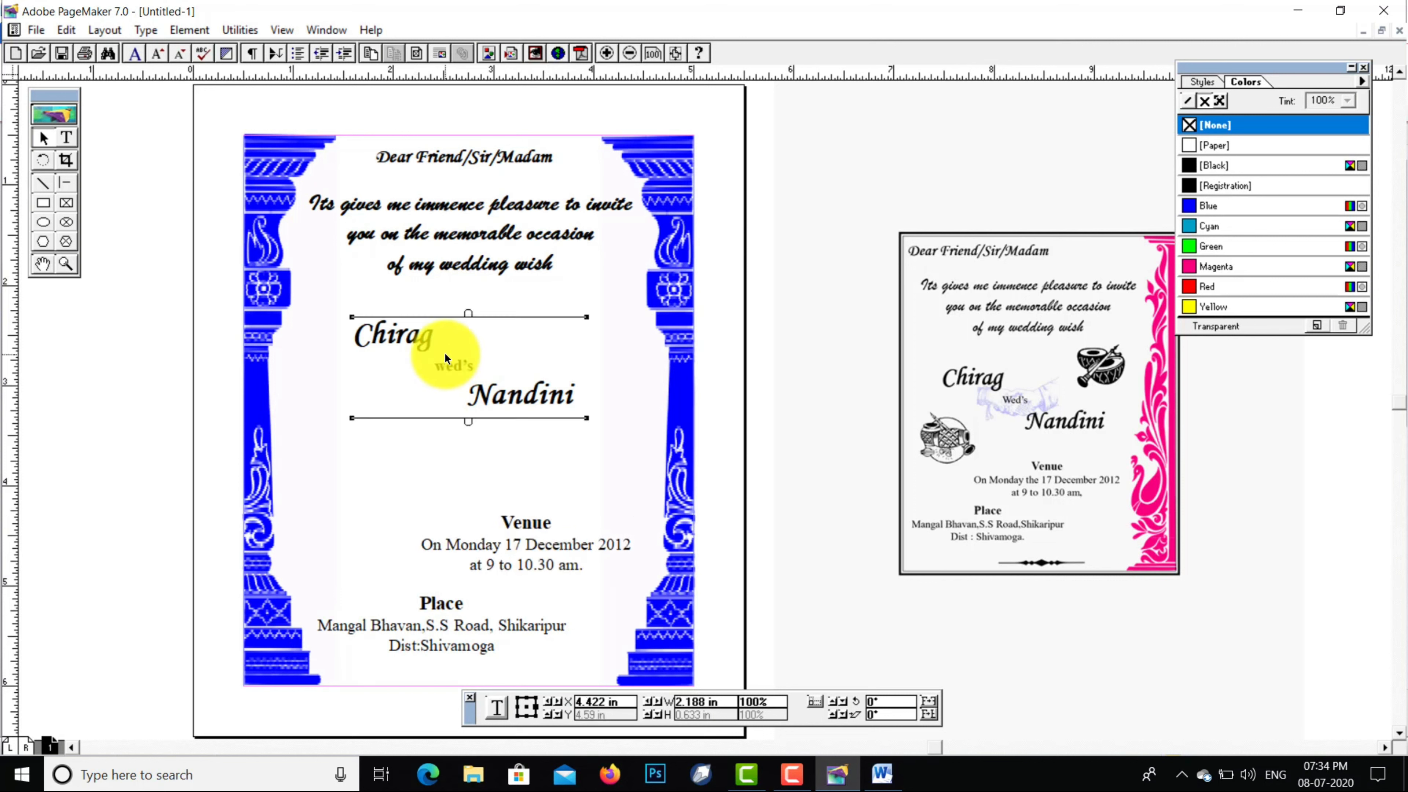
left_click_drag(445, 352, 448, 385)
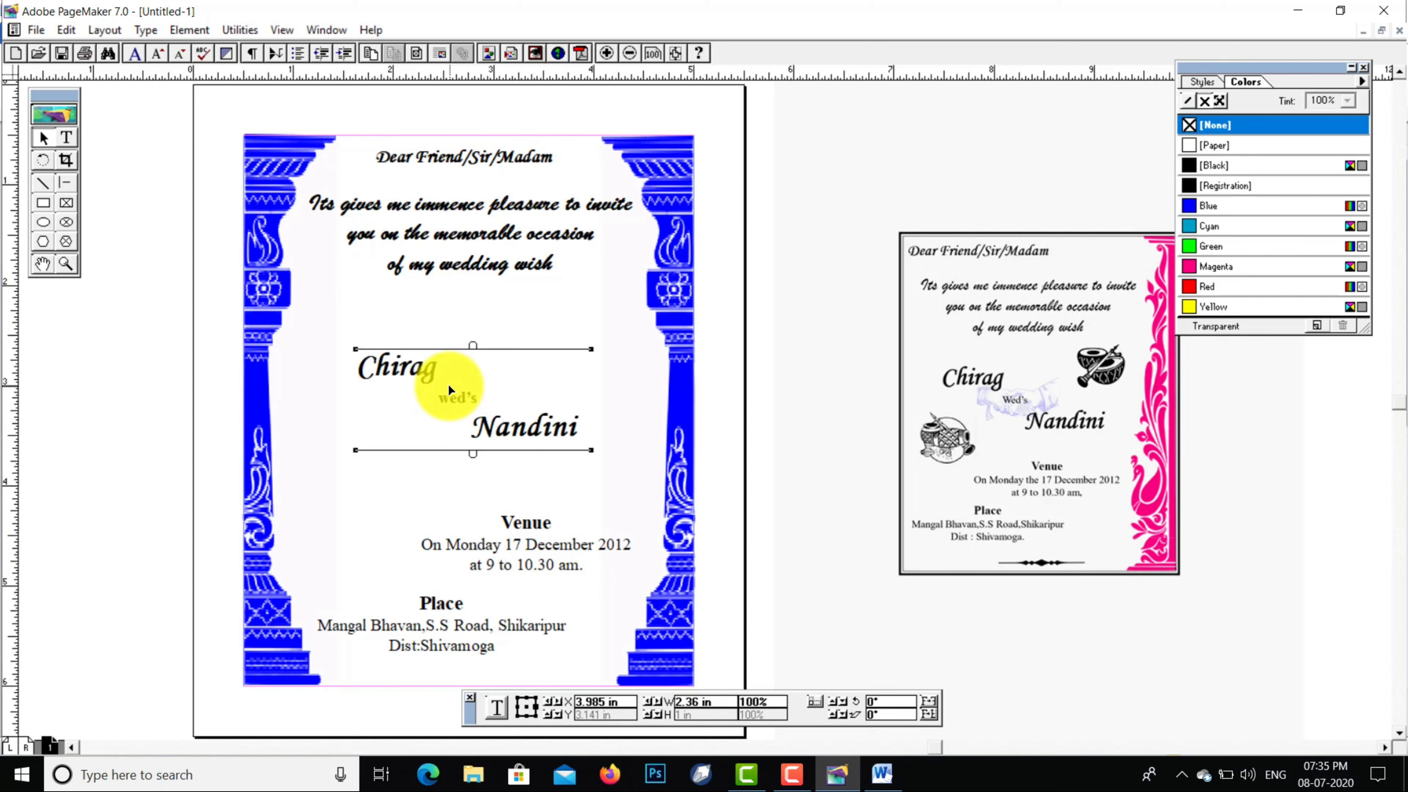
Recolour both pillars Magenta
left_click(646, 429)
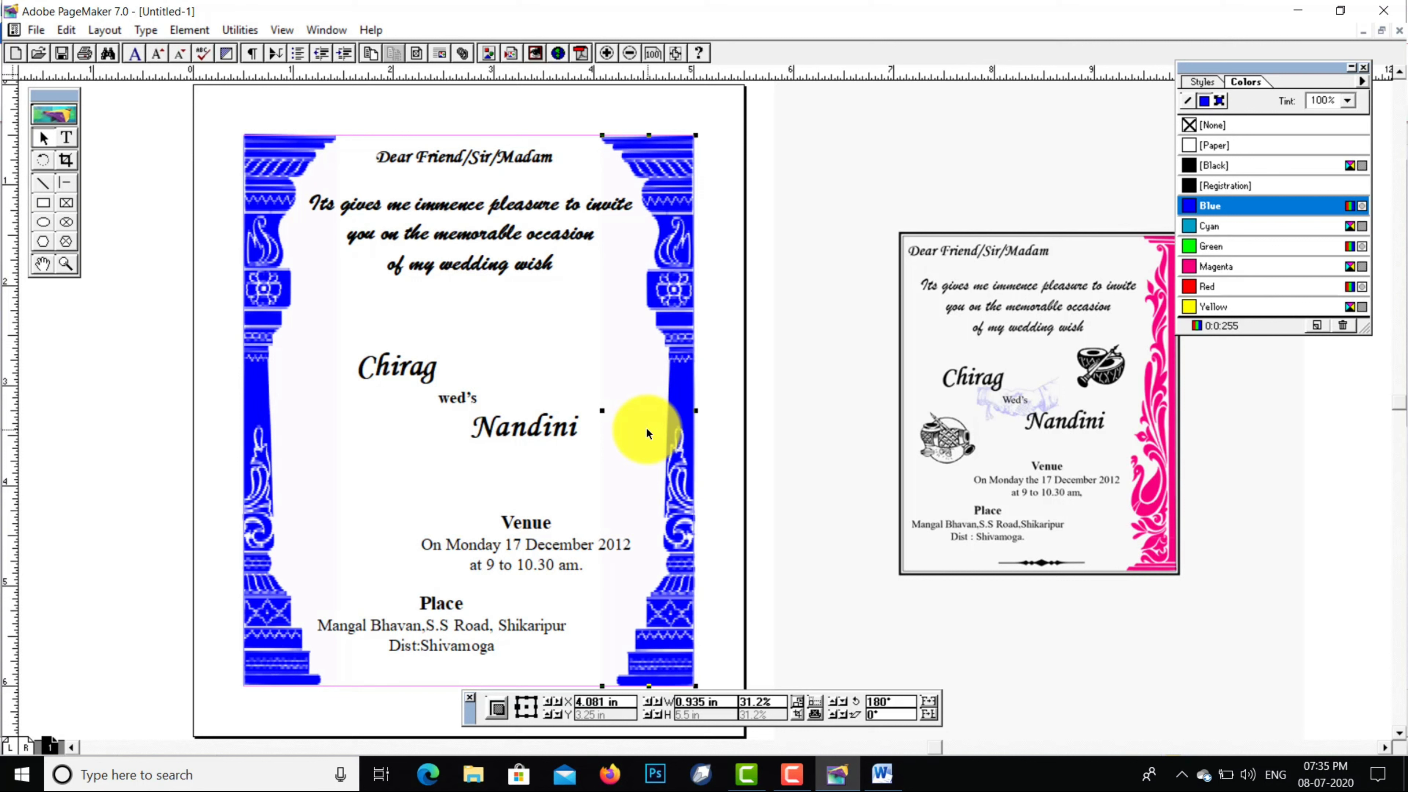
left_click(281, 207)
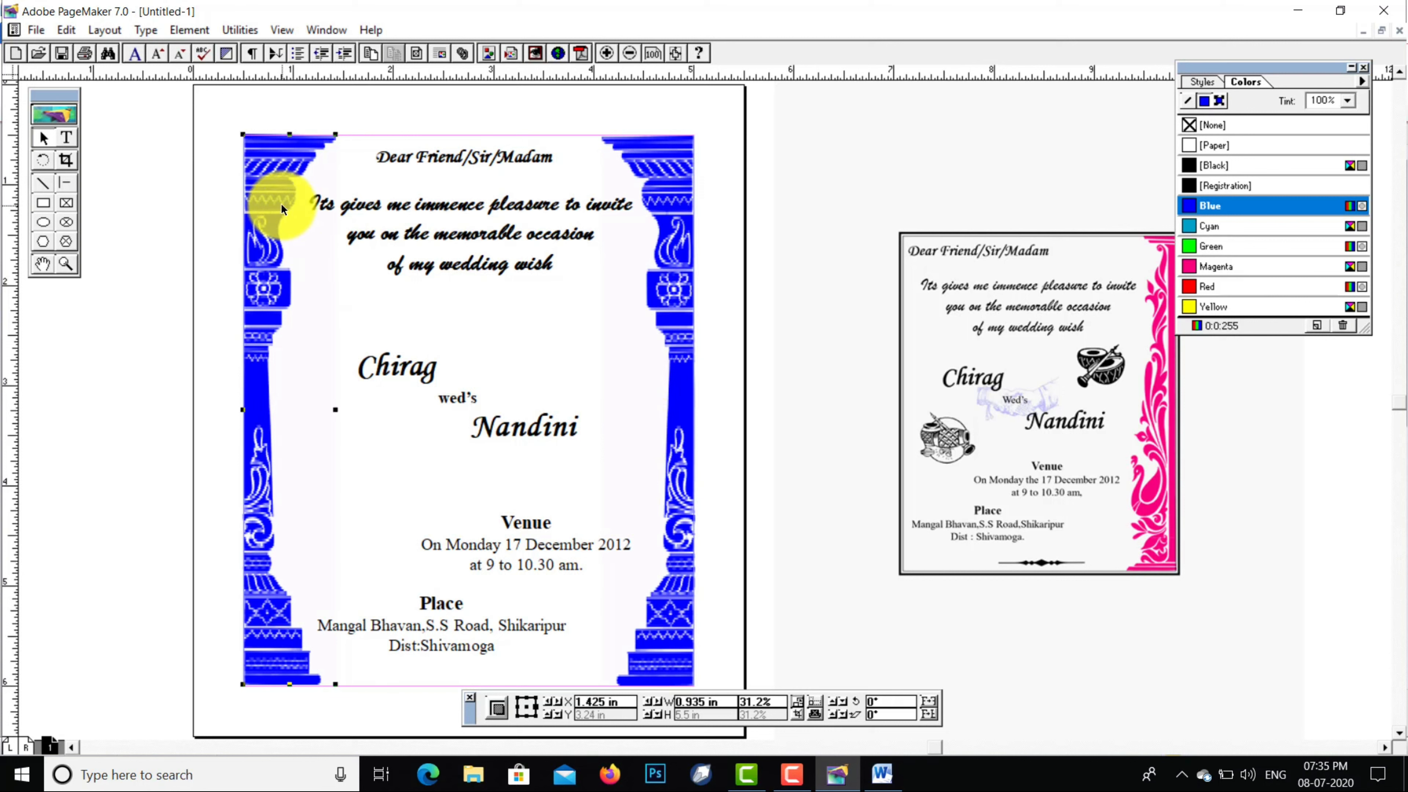
left_click(1203, 269)
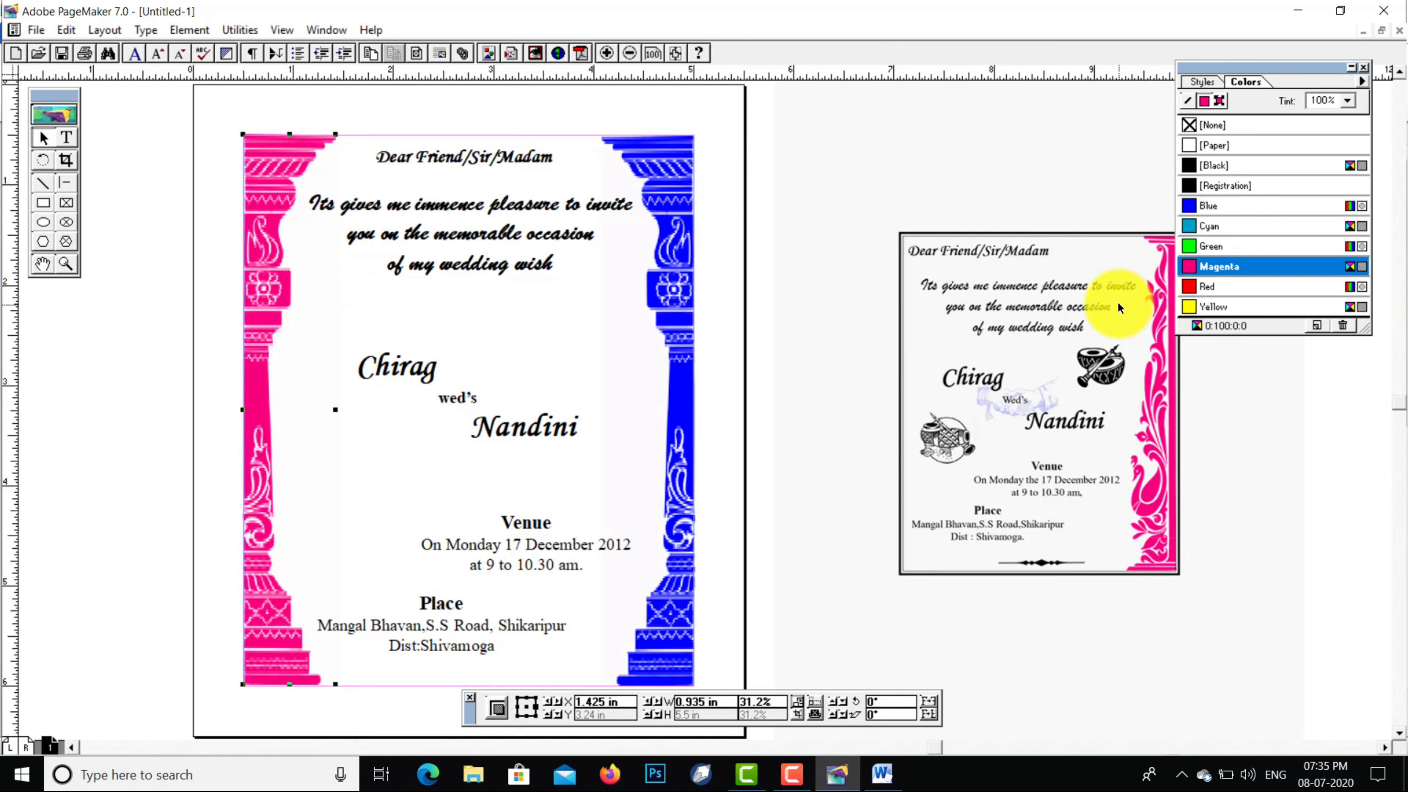
left_click(679, 420)
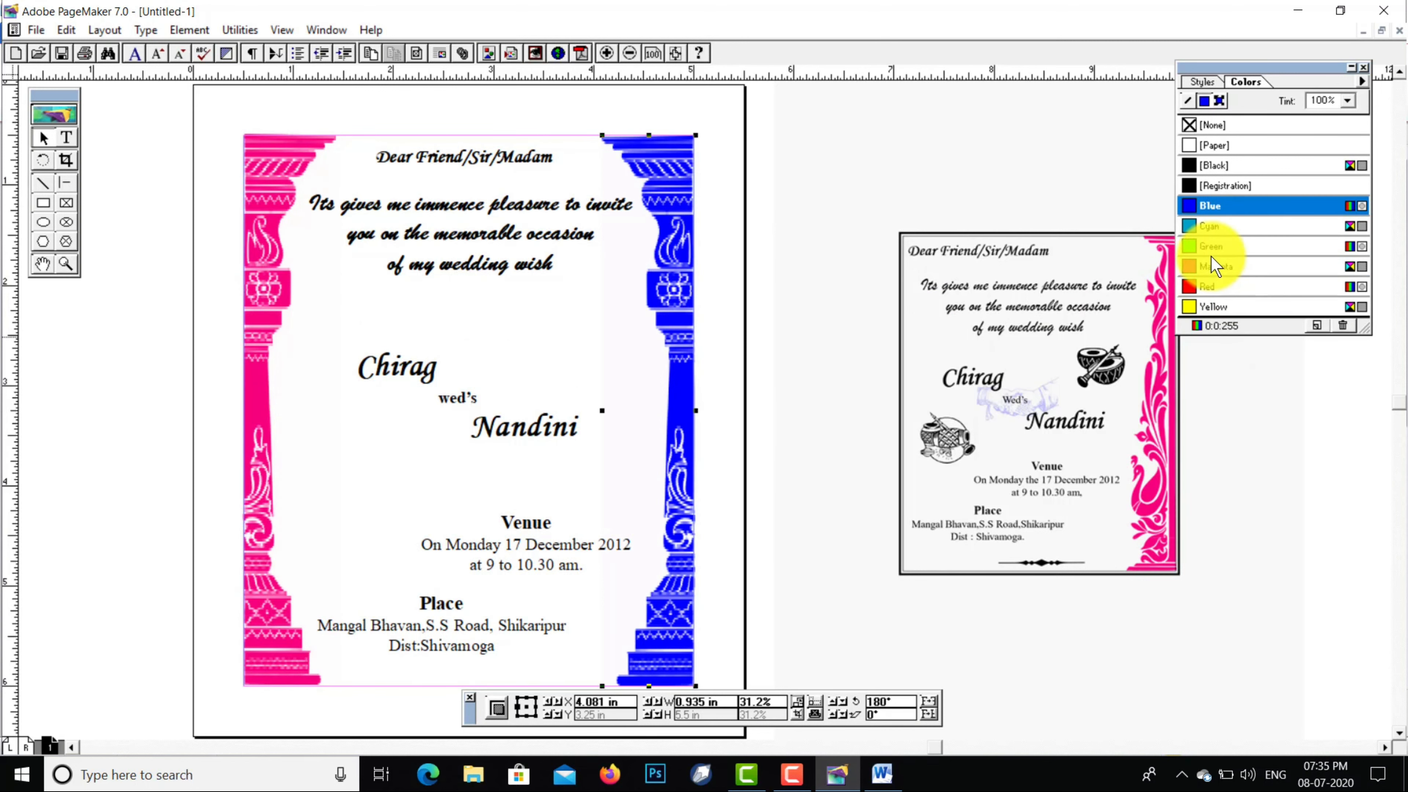
left_click(1215, 267)
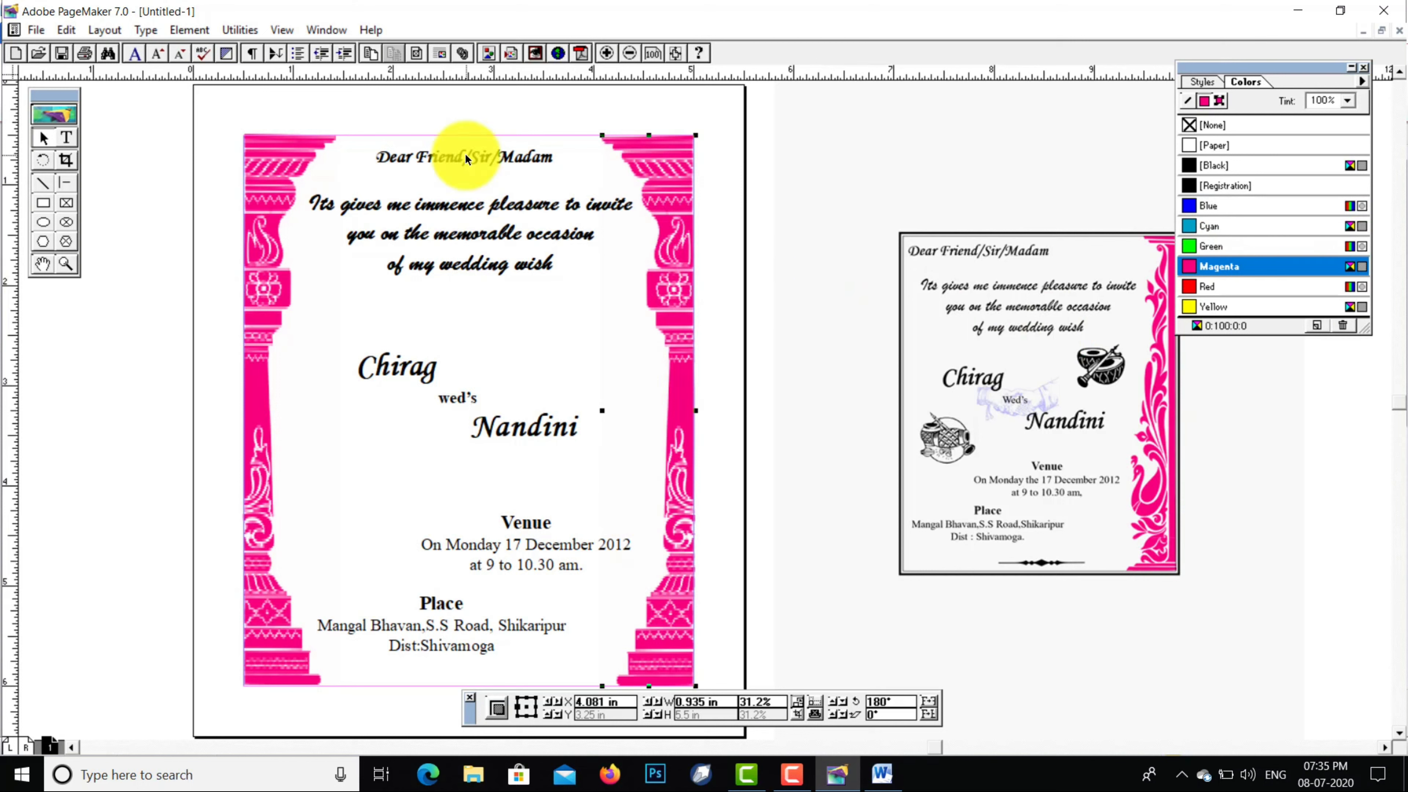
Place the drum image 139_octopus-pal from the Wedding Card Raw materials folder on the card beside the couple's names
left_click(42, 27)
mouse_move(66, 29)
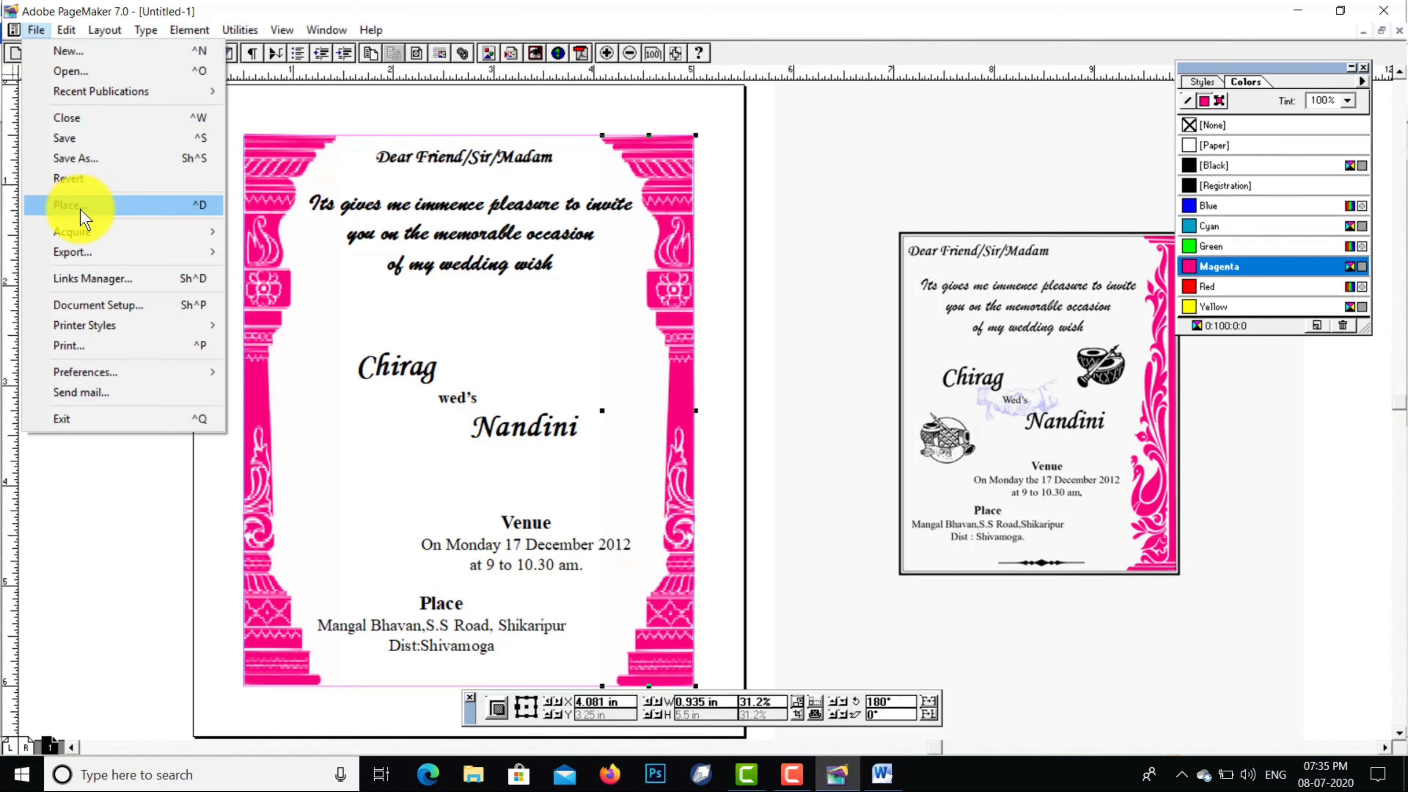
left_click(85, 207)
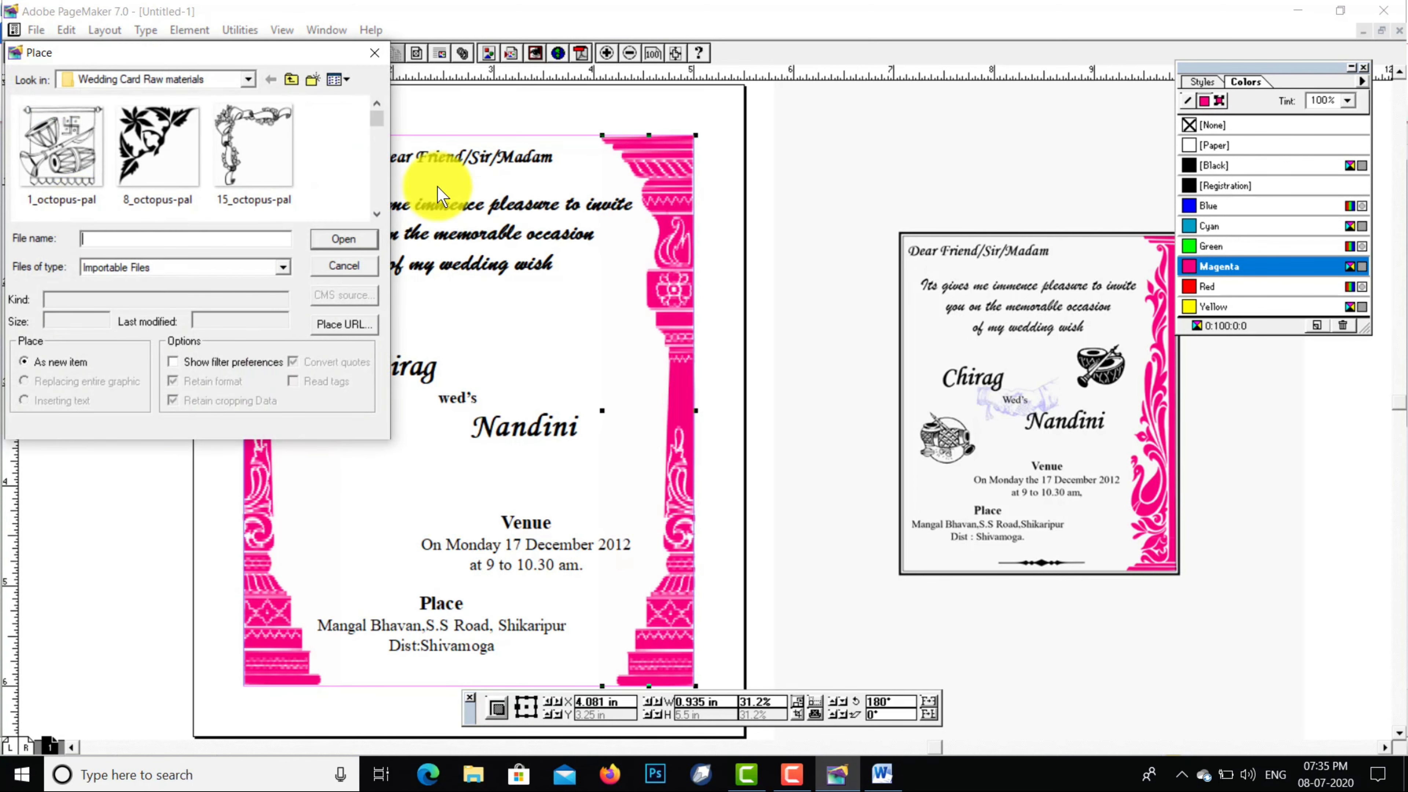
scroll(371, 214, "down", 3)
scroll(377, 221, "down", 5)
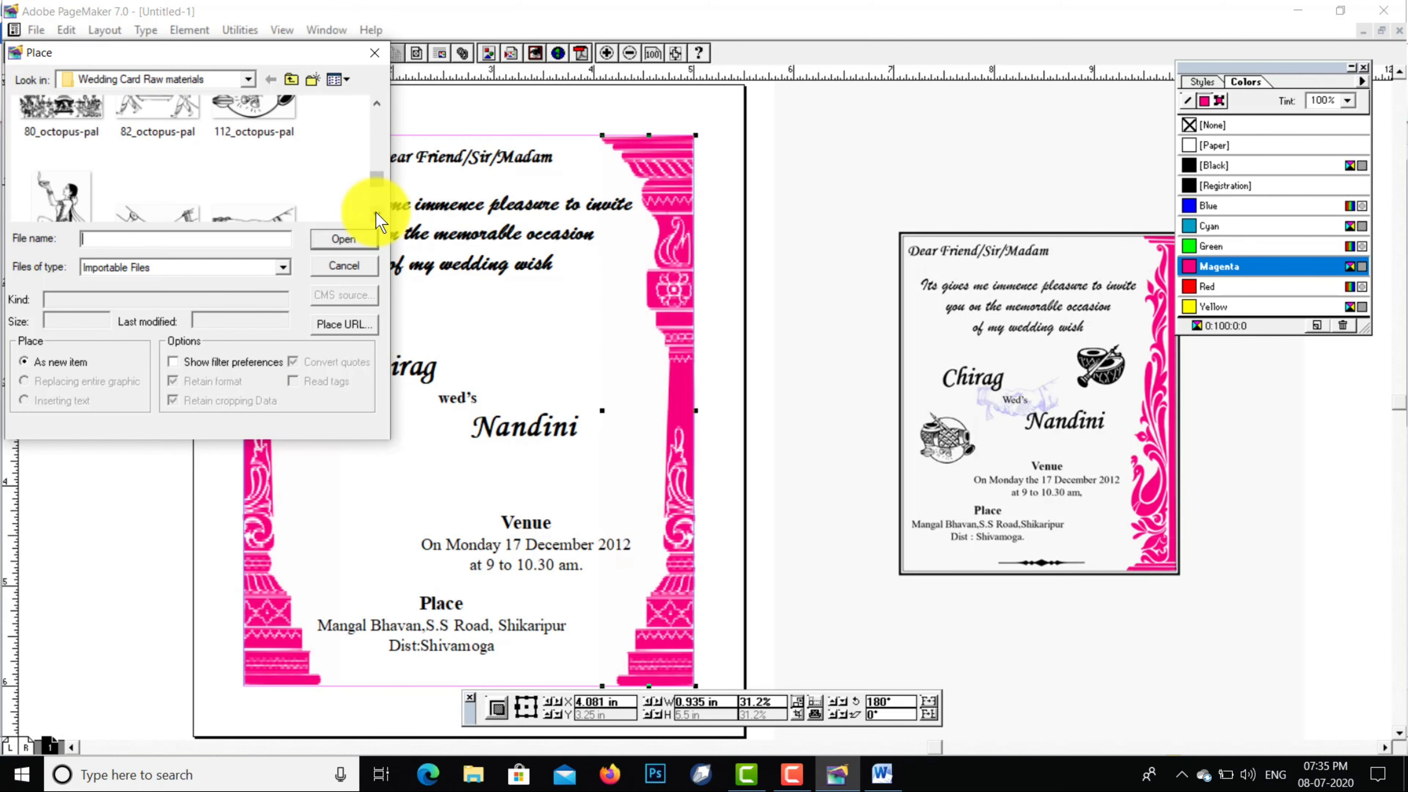
left_click(382, 105)
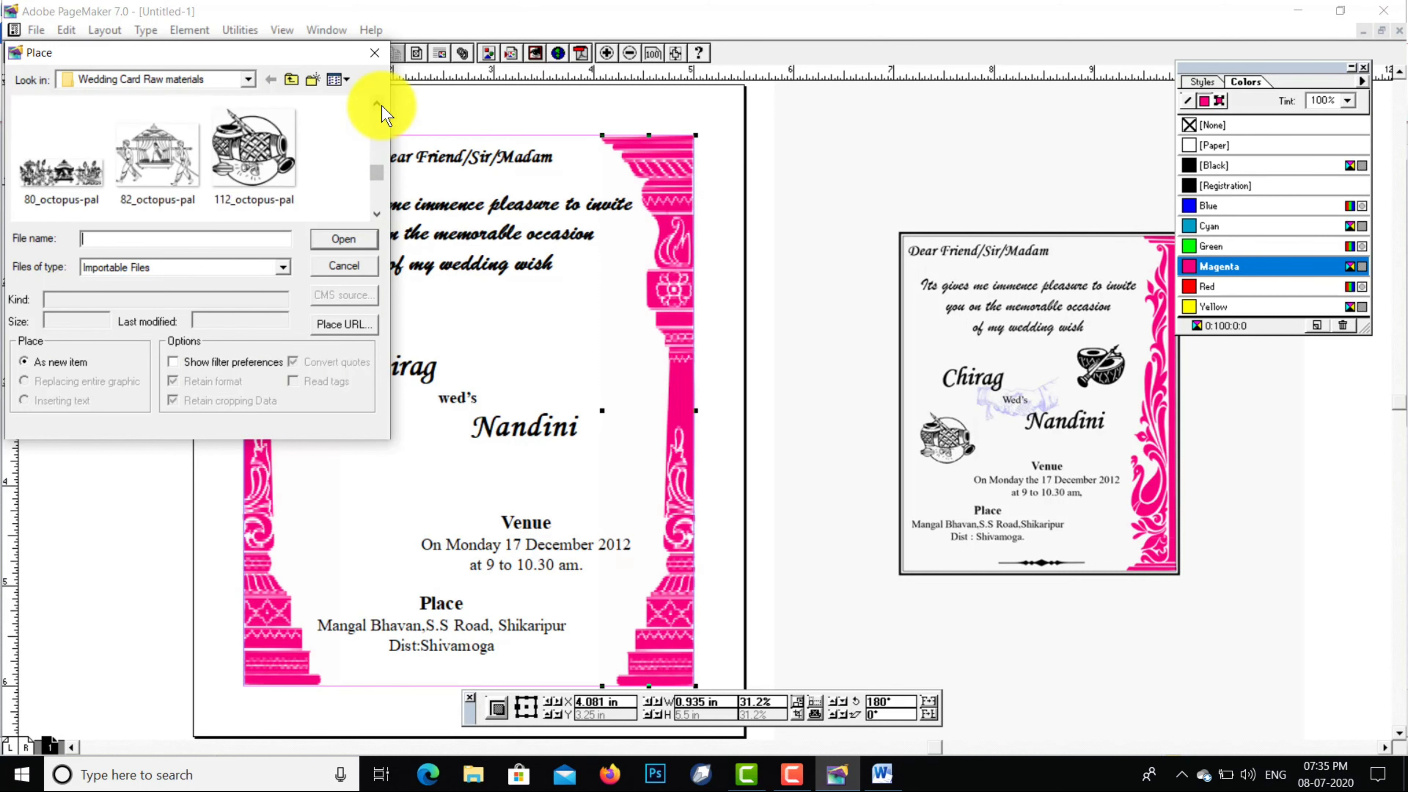
left_click(382, 106)
left_click(382, 106)
left_click(382, 105)
left_click(382, 106)
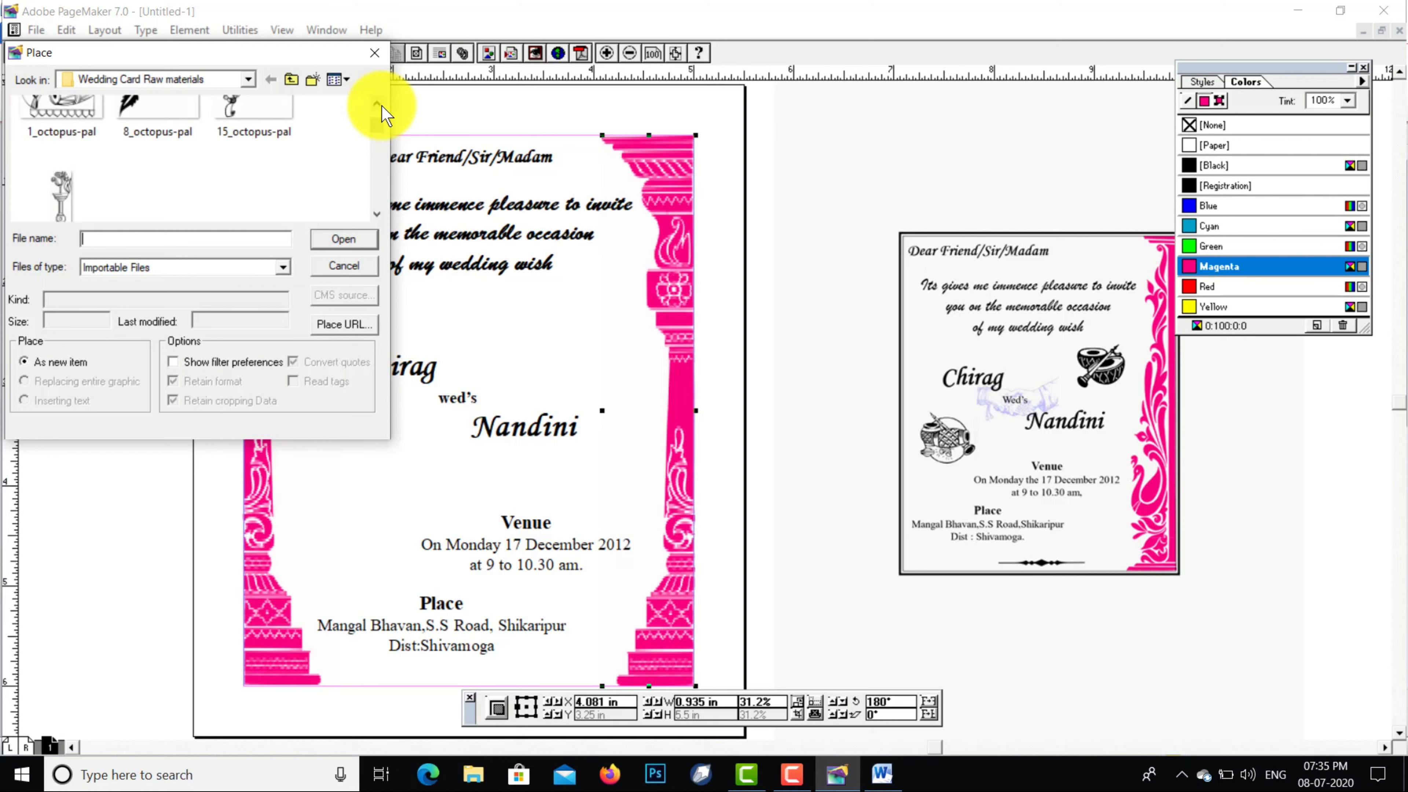
left_click(382, 105)
scroll(377, 211, "down", 5)
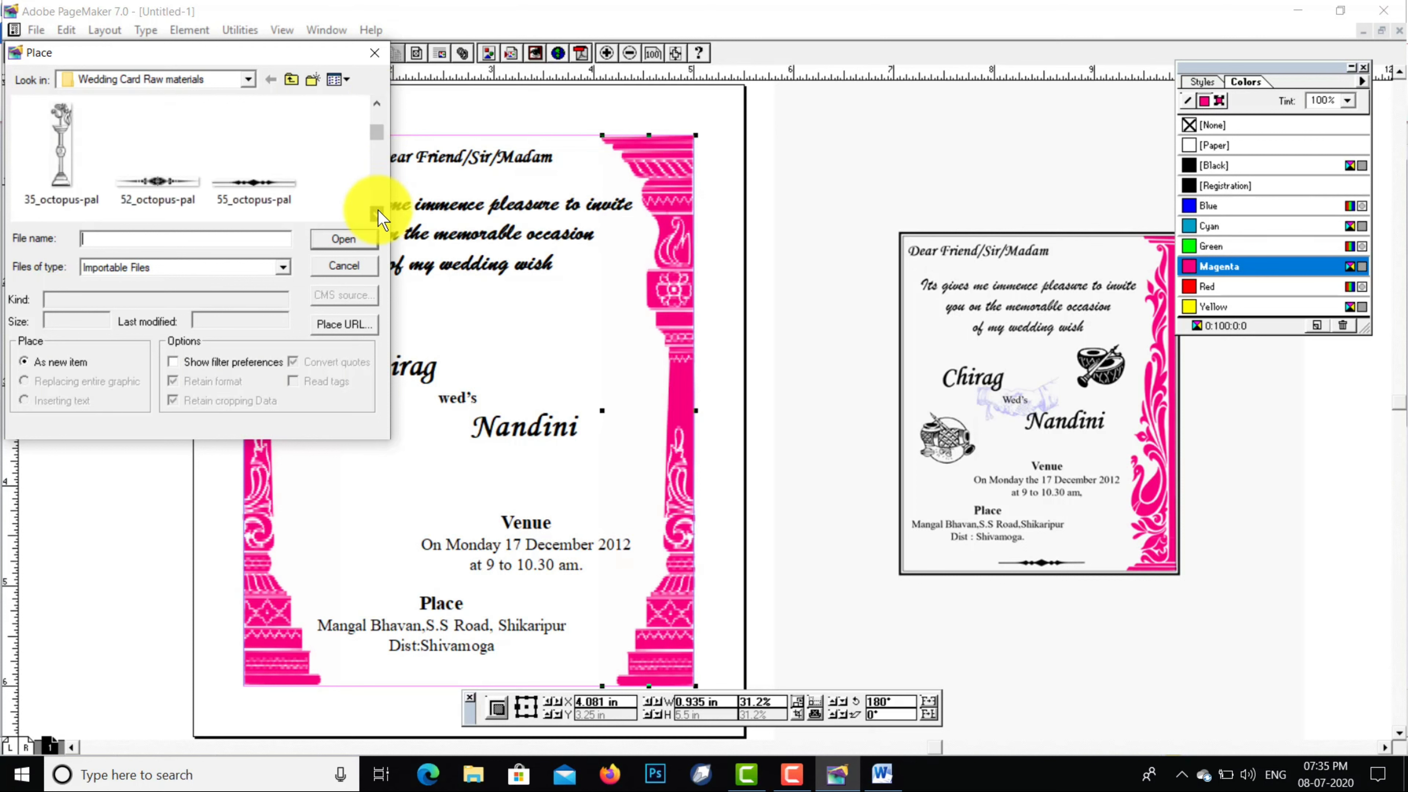
scroll(380, 214, "down", 3)
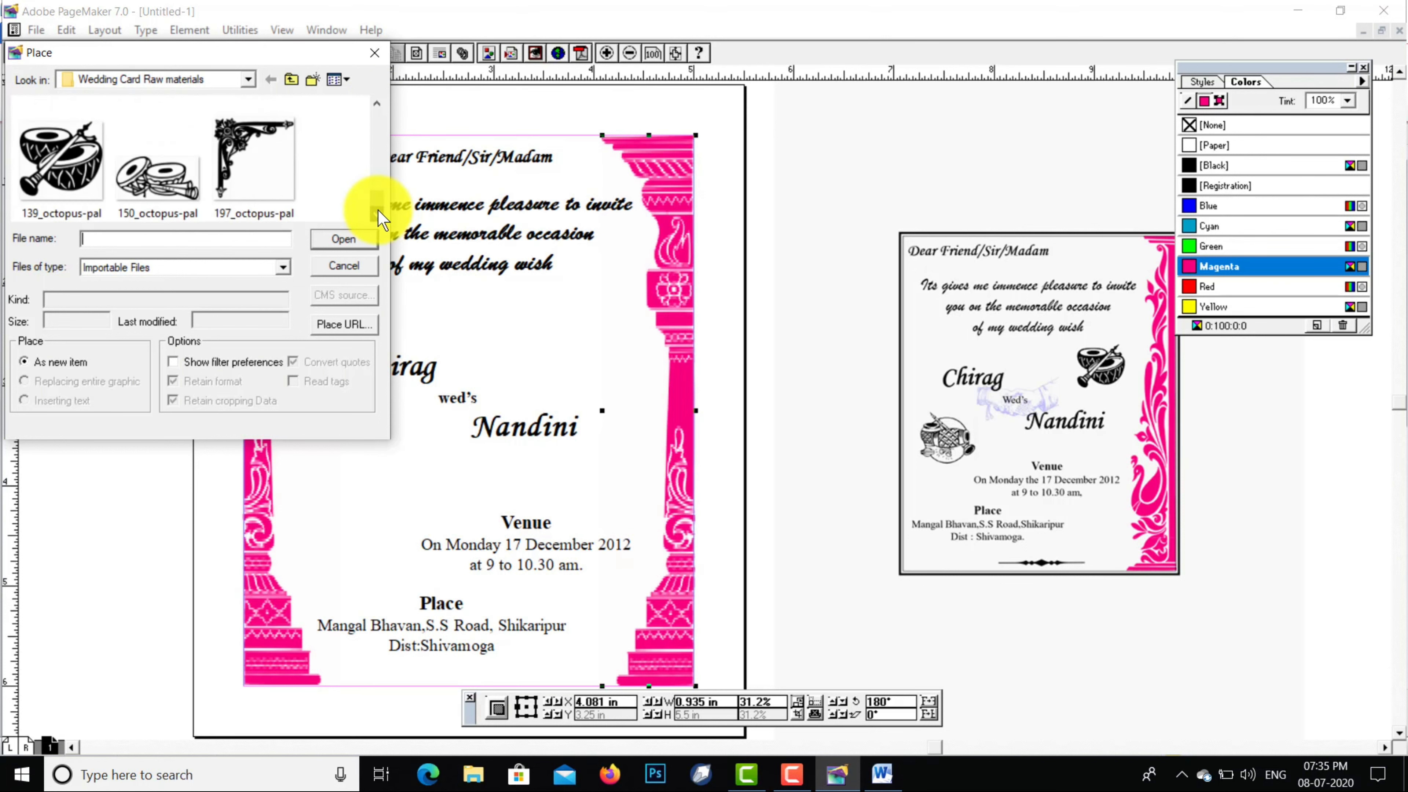
left_click(73, 164)
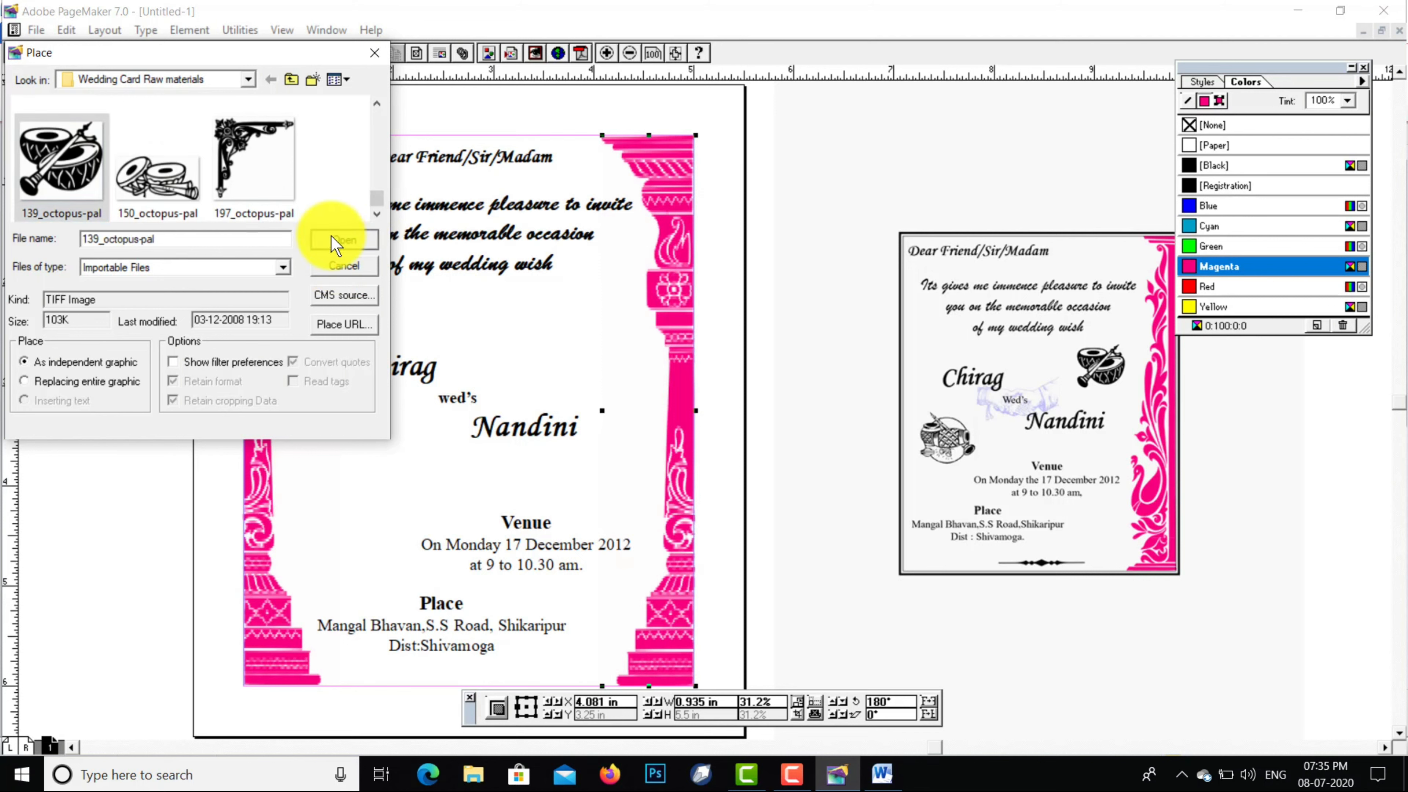
left_click(336, 239)
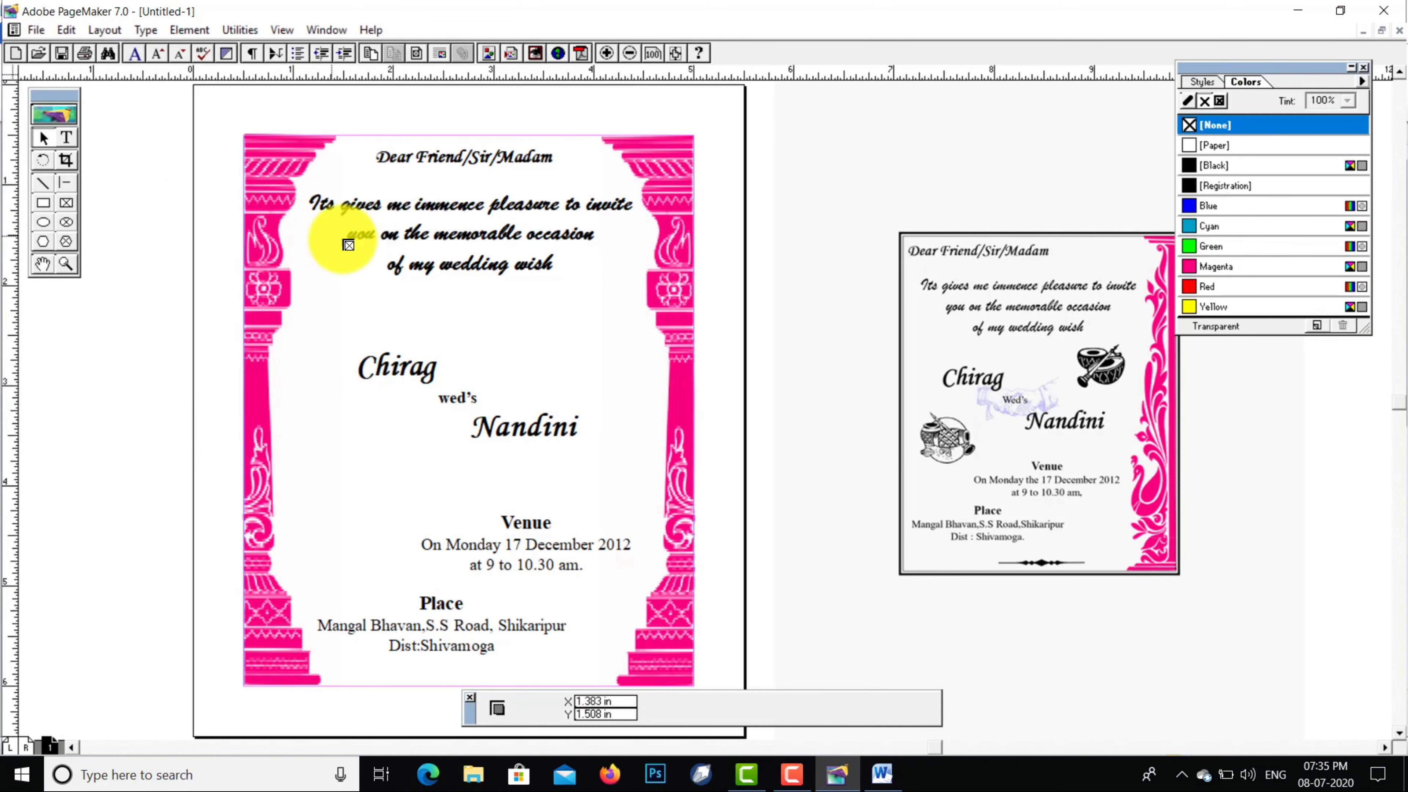
left_click(547, 312)
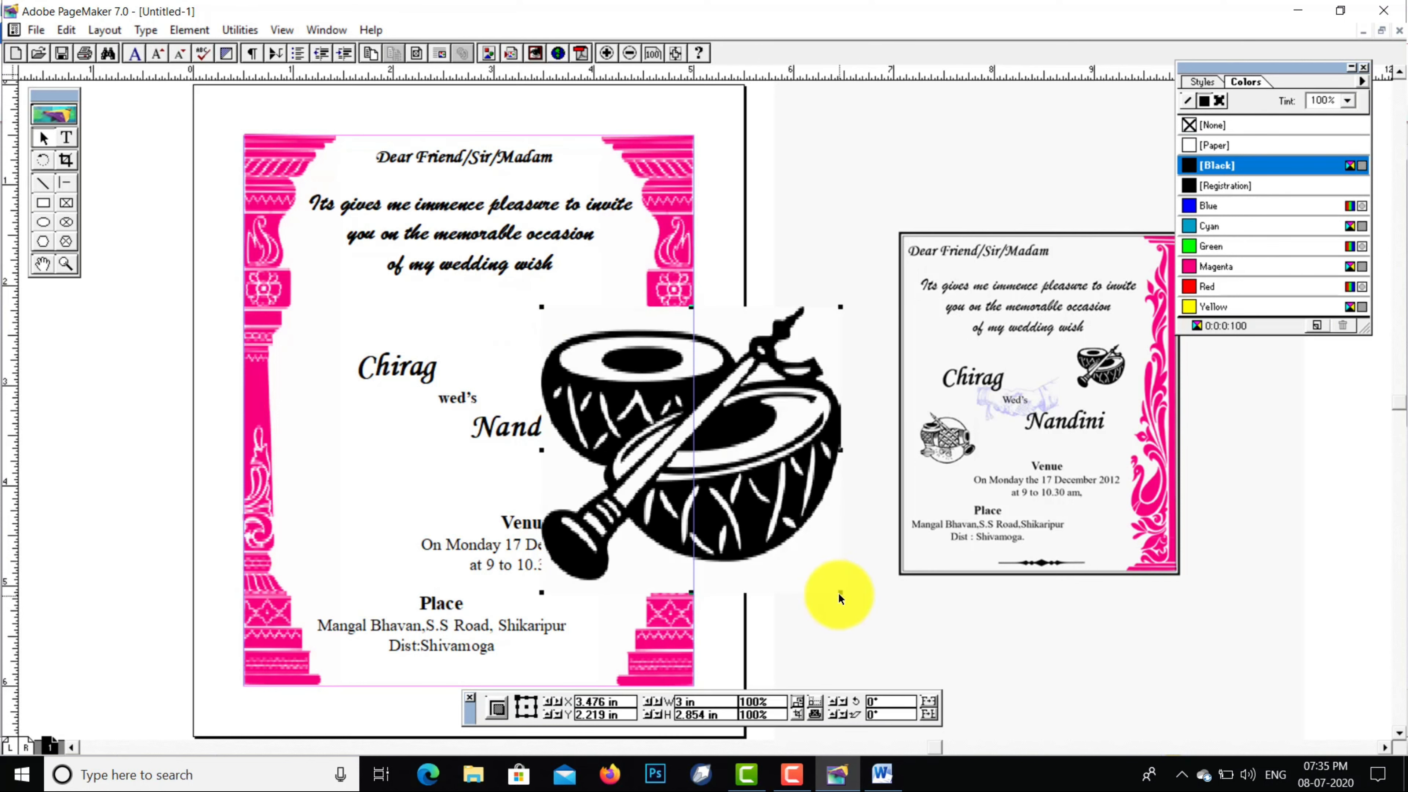
Scale the placed drum image down to about 0.85 by 0.81 in
left_click_drag(840, 593, 657, 405)
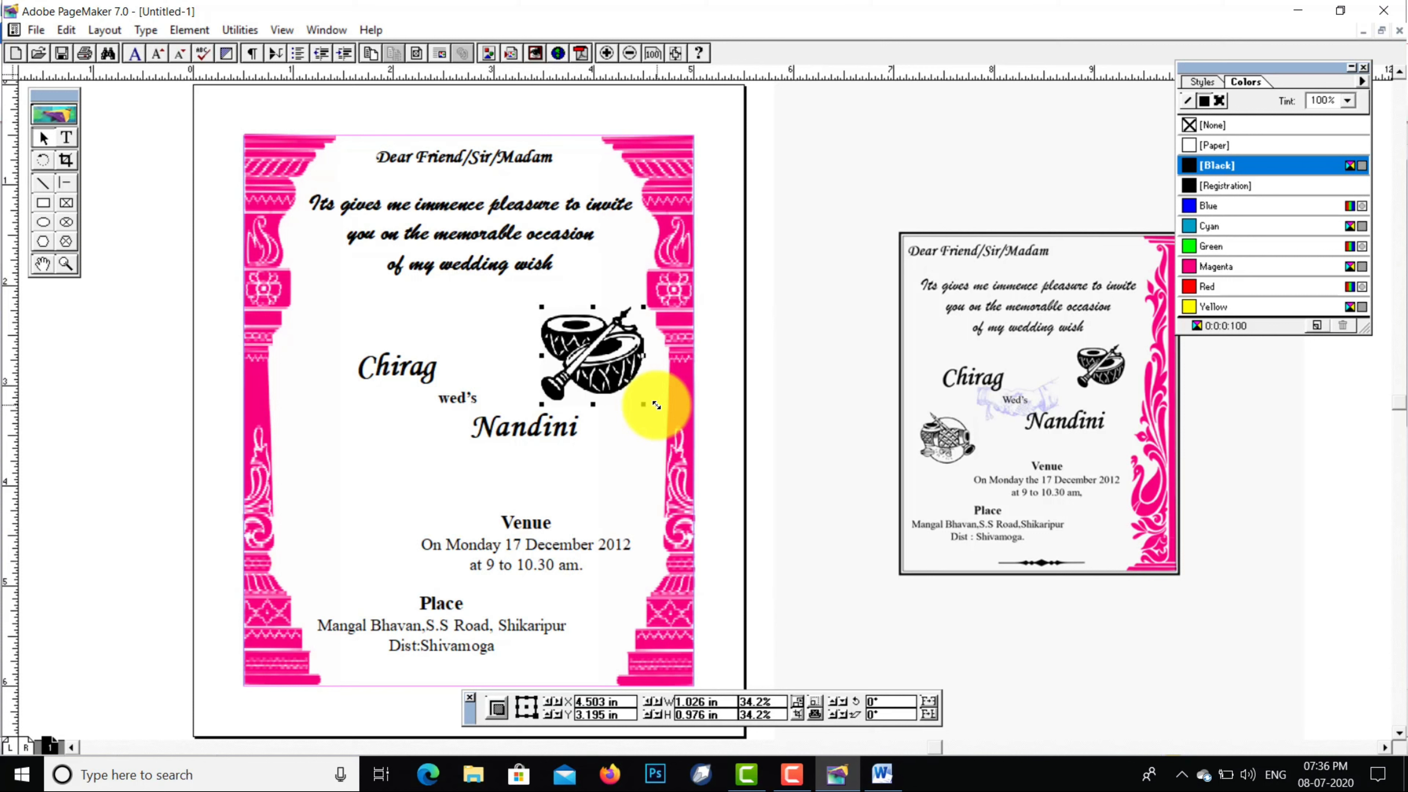
left_click_drag(642, 406, 630, 387)
Nudge the drum image up and left to sit above the bride's name, shrink it slightly and deselect it
key("Left")
key("Left")
key("Left")
key("Left")
key("Left")
key("Left")
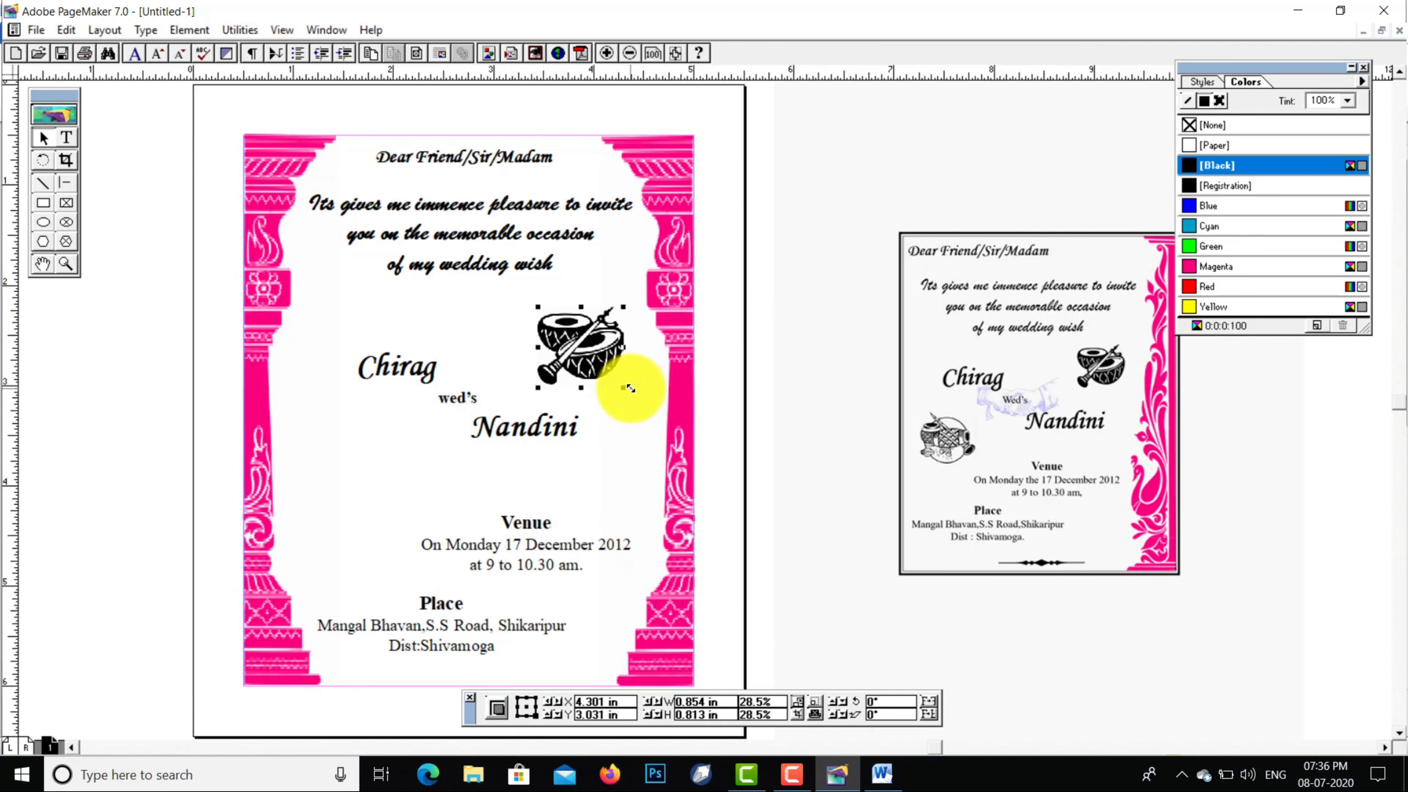
key("Up")
key("Up")
key("Up")
key("Up")
key("Up")
key("Up")
key("Up")
key("Up")
key("Left")
key("Left")
key("Left")
key("Up")
key("Up")
key("Left")
key("Left")
key("Left")
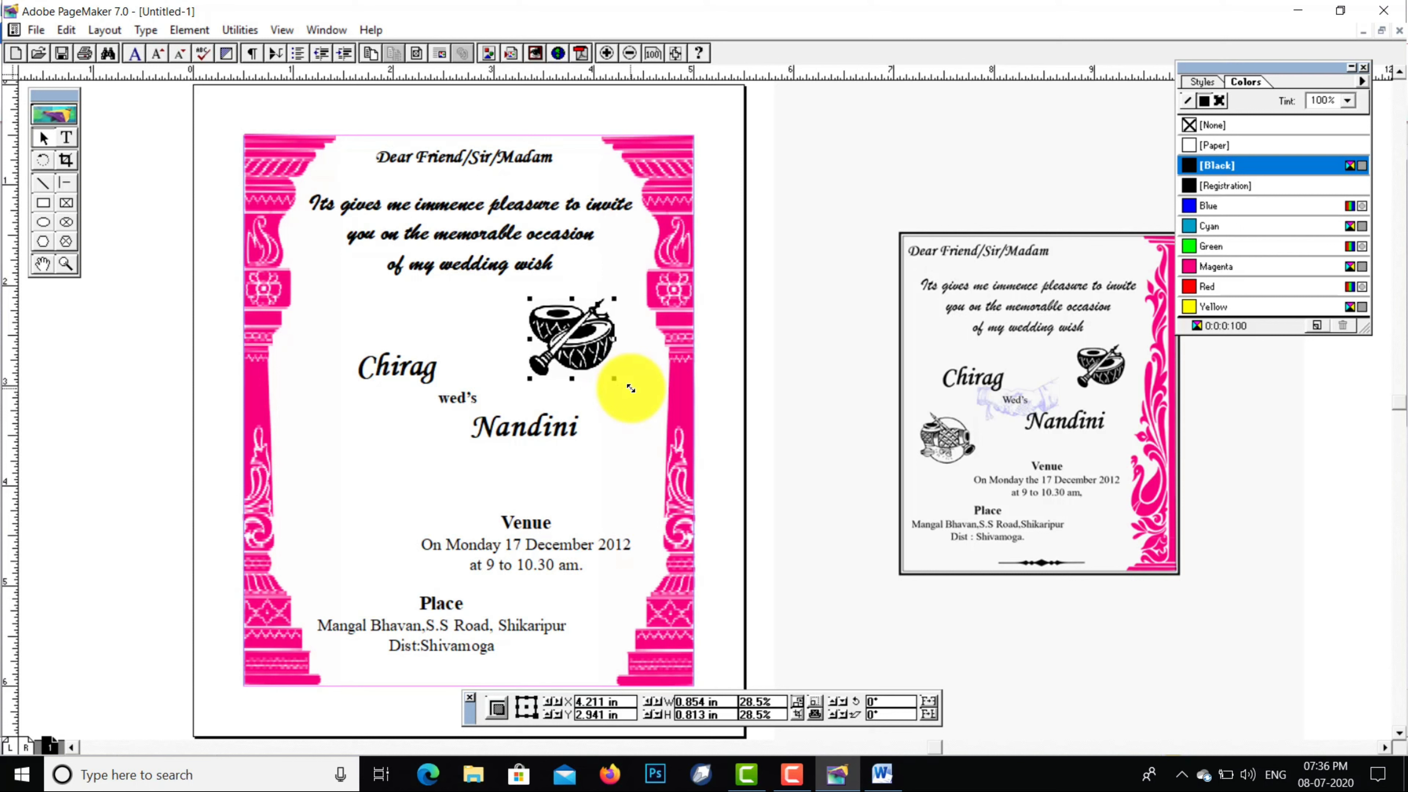
key("Right")
key("Right")
key("Right")
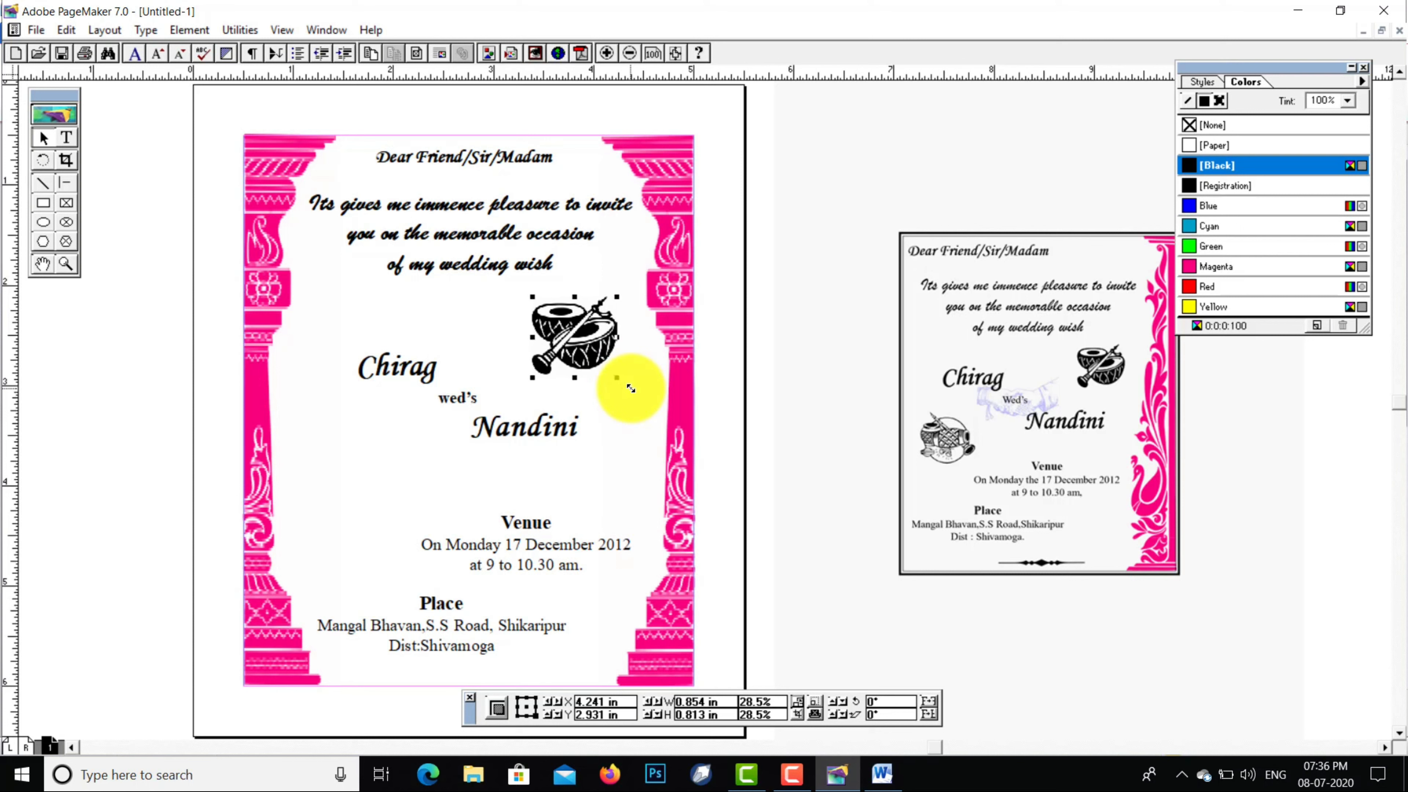
left_click_drag(618, 378, 612, 373)
left_click(767, 447)
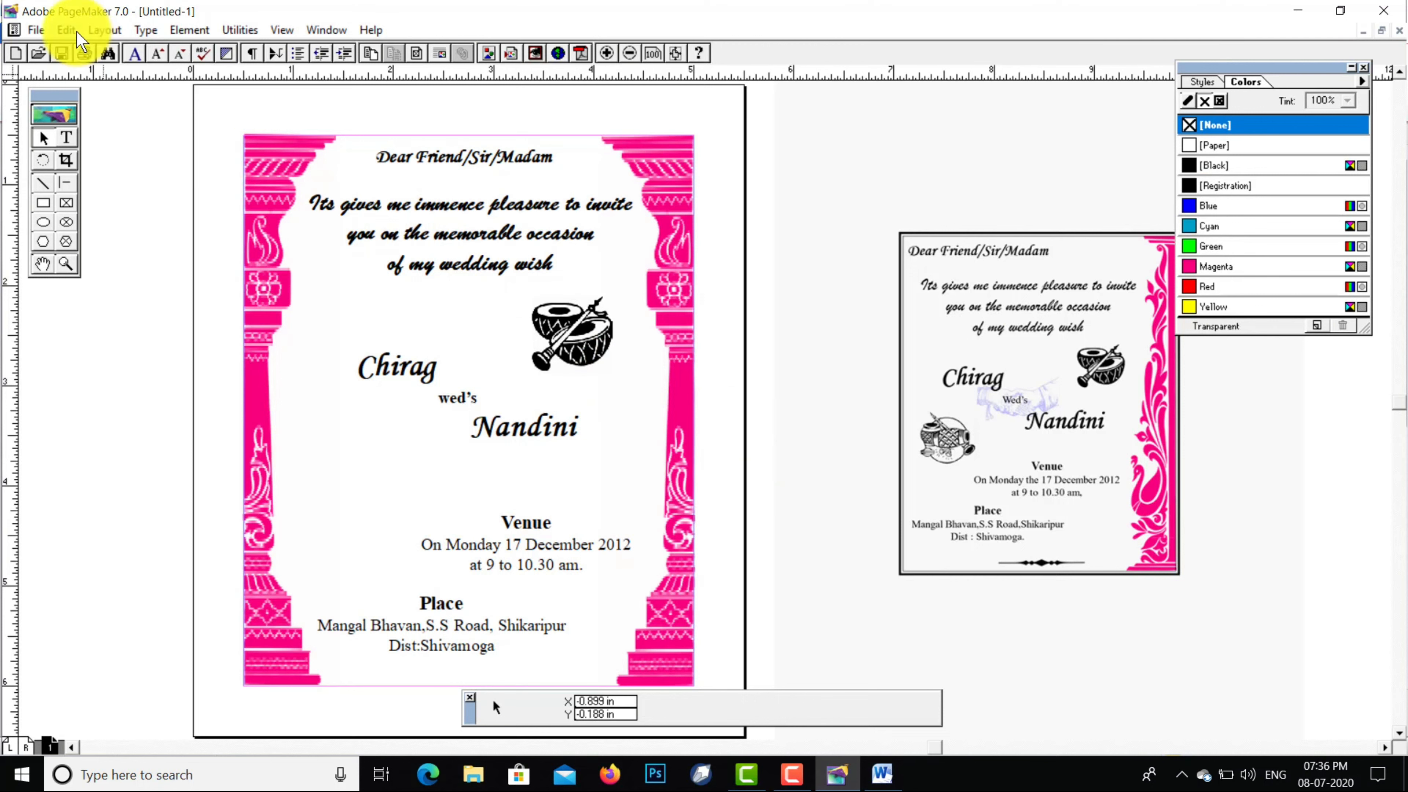
Place the instrument image 112_octopus-pal from the Wedding Card Raw materials folder on the card below the couple's names
left_click(37, 30)
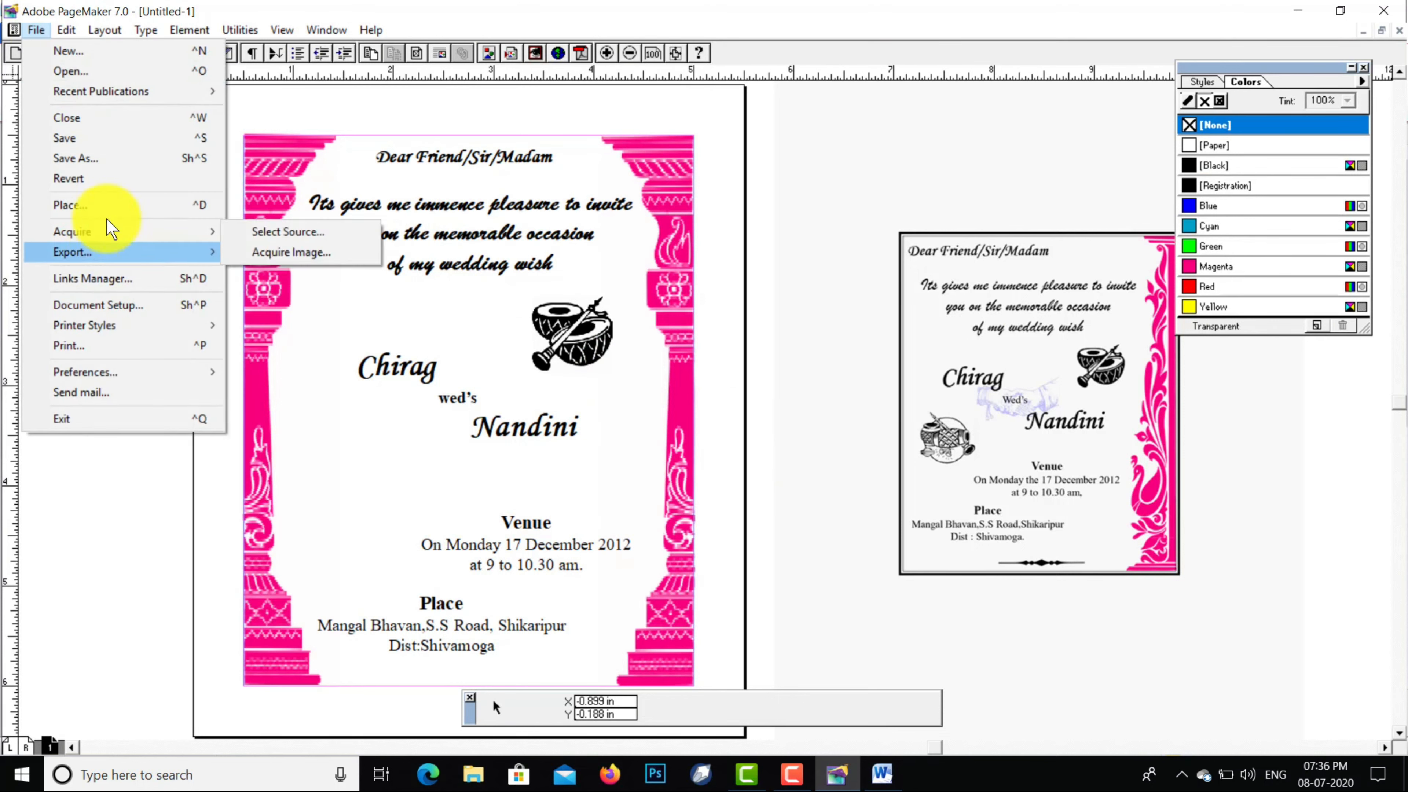
left_click(108, 209)
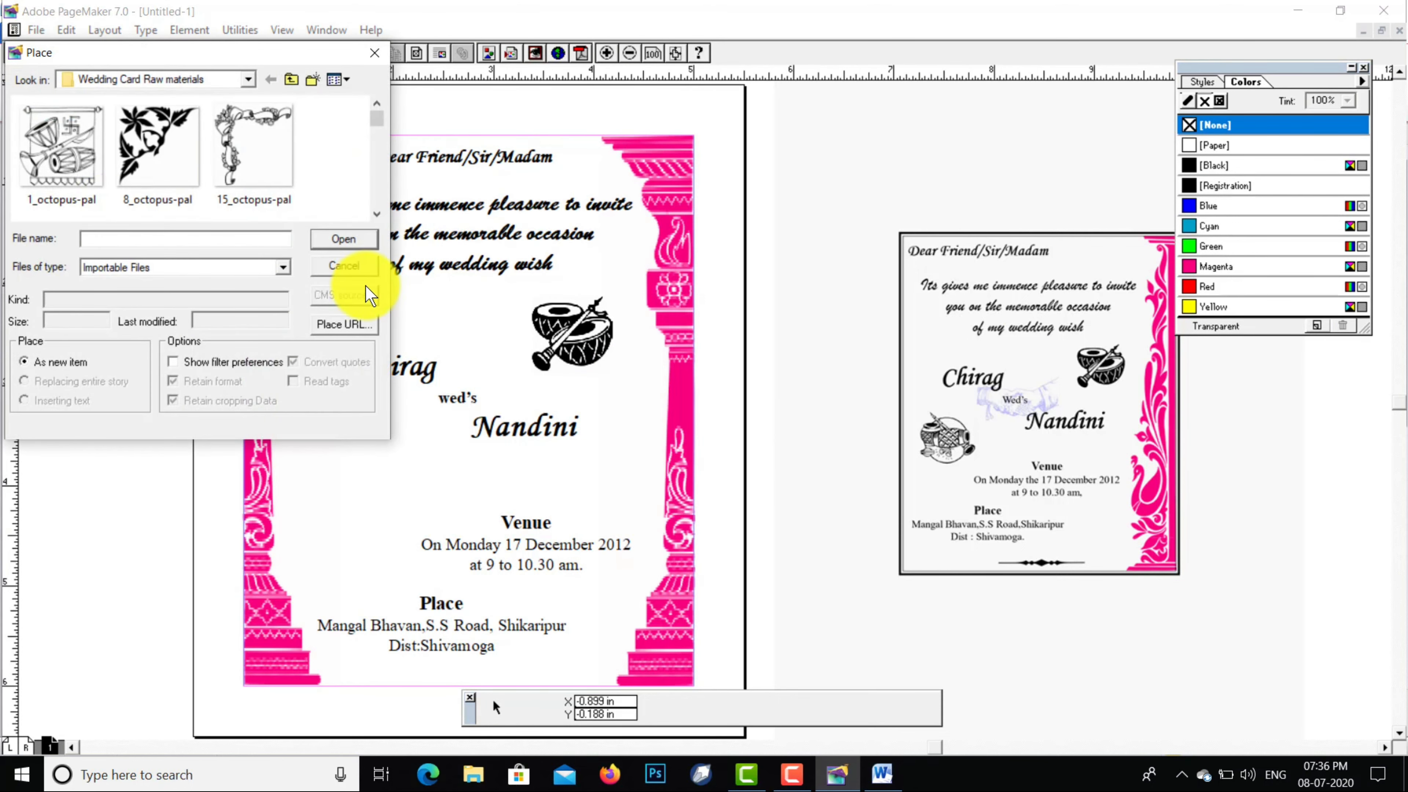
scroll(371, 213, "down", 5)
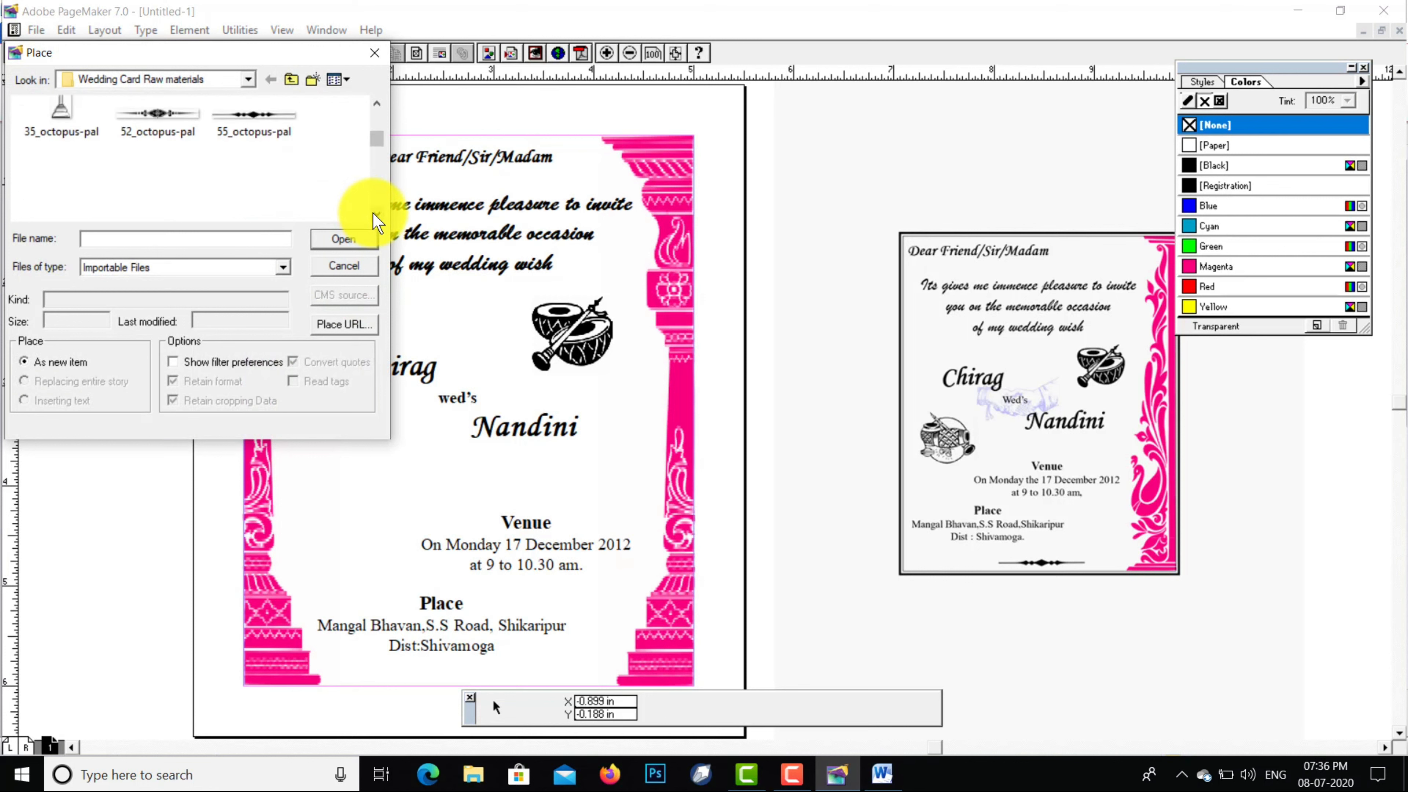
scroll(375, 222, "down", 3)
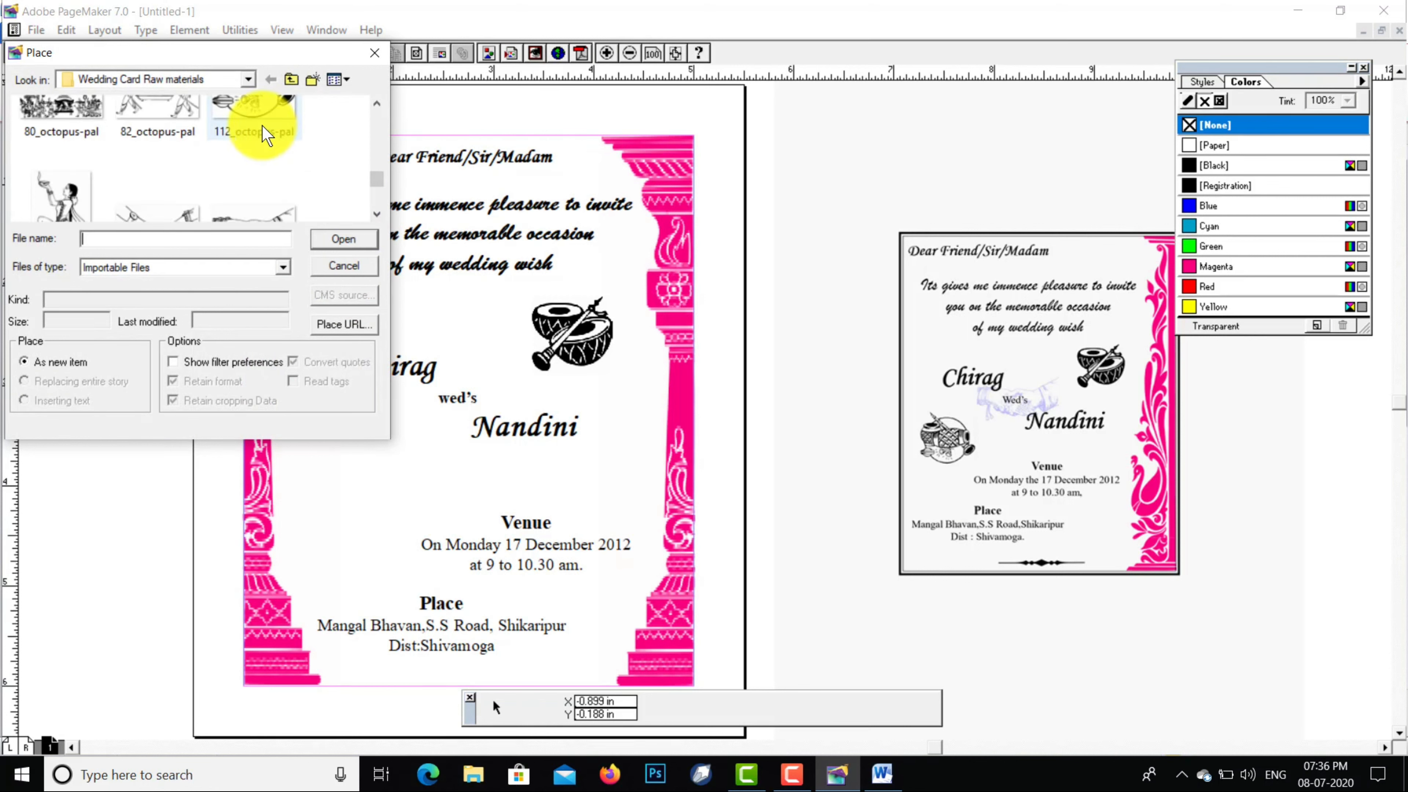
left_click(261, 122)
left_click(342, 238)
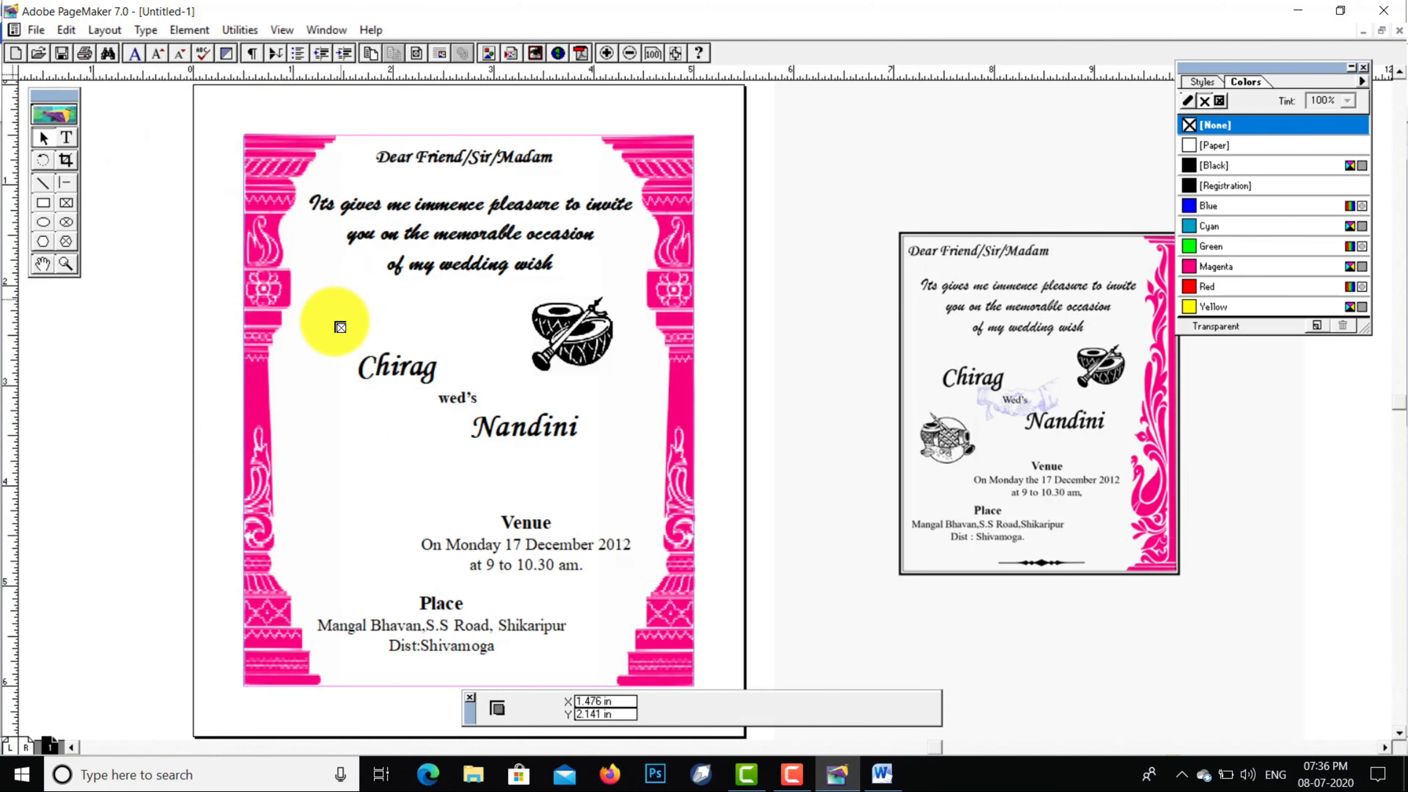
left_click(330, 430)
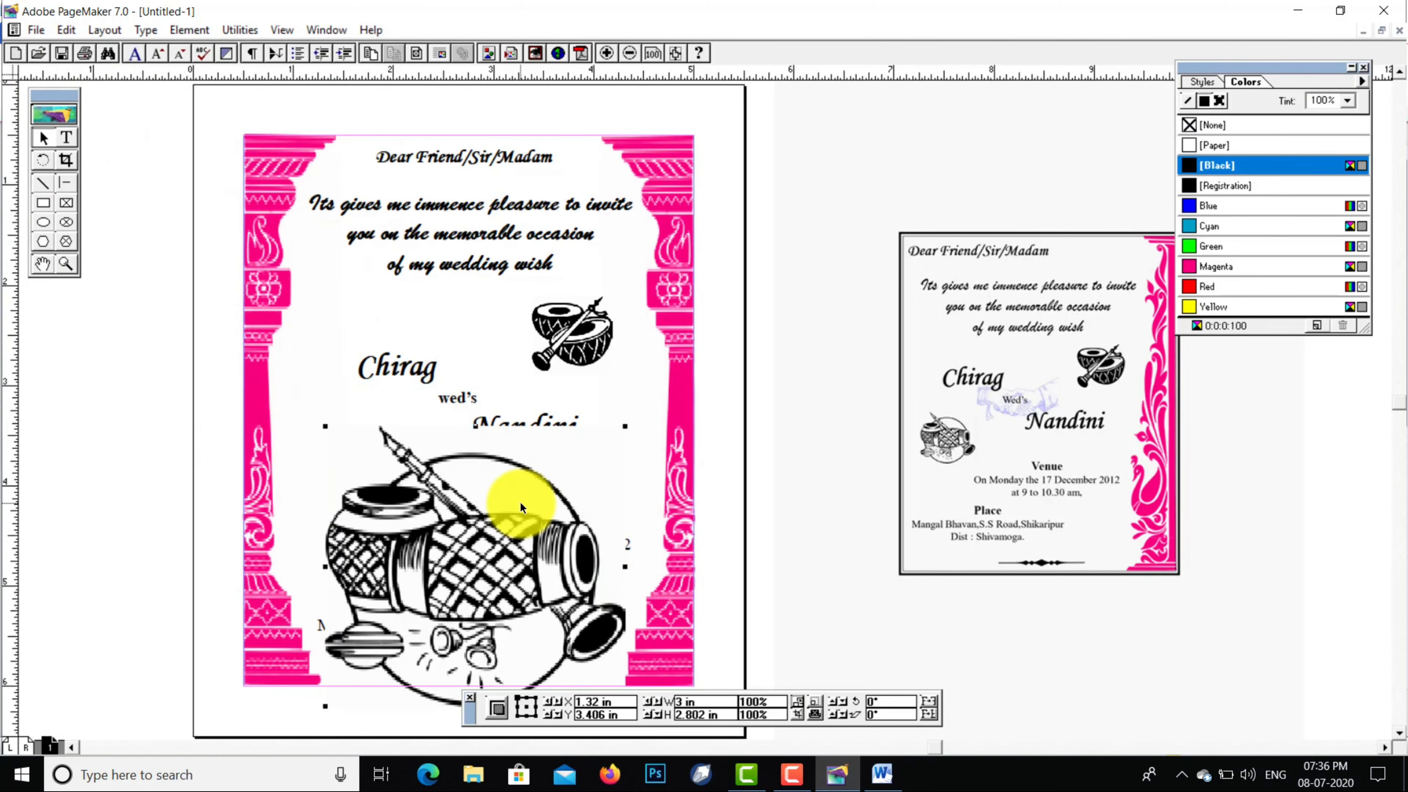
Scale the instrument image down to about 1.09 by 1.02 in and move it below the groom's name
left_click_drag(520, 502, 450, 394)
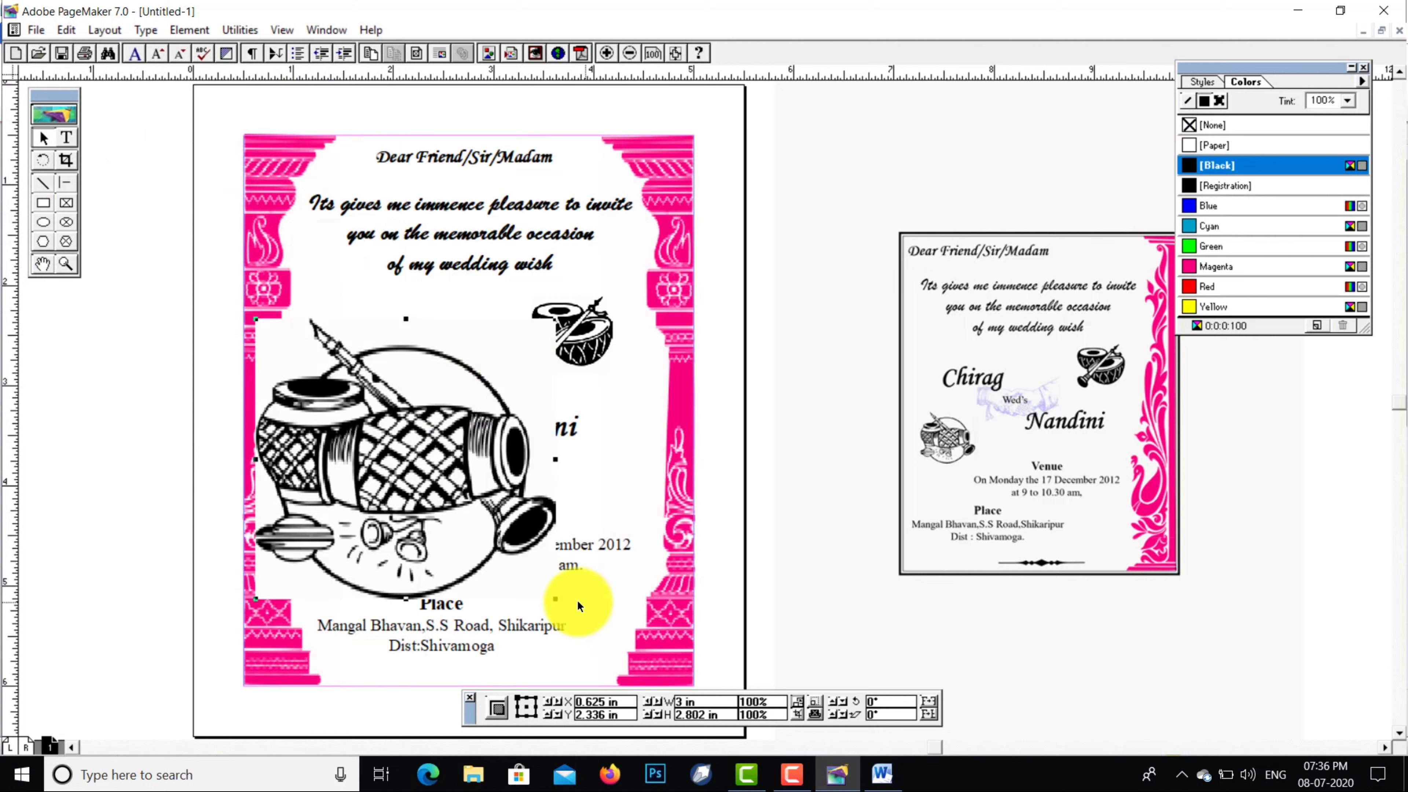
left_click_drag(556, 601, 358, 439)
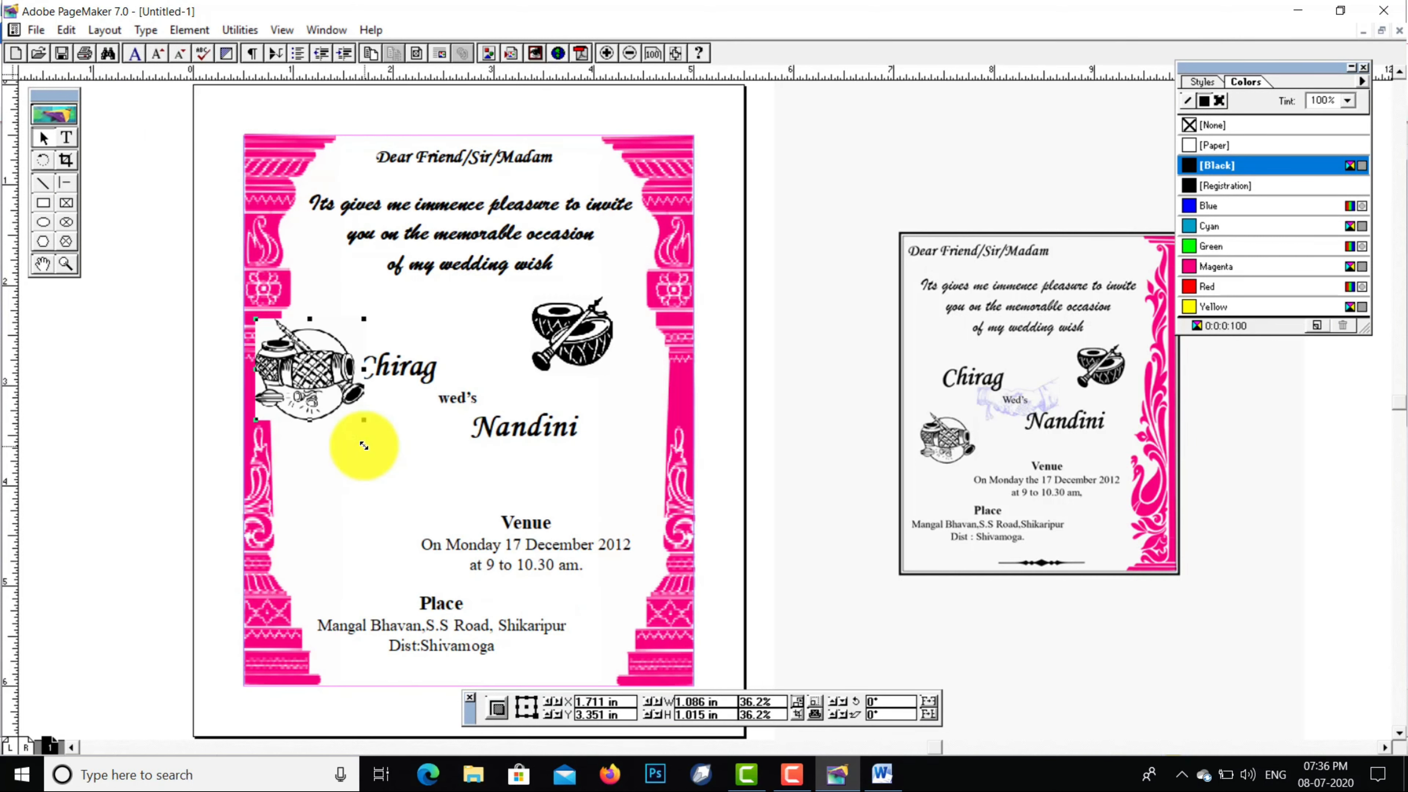
left_click_drag(296, 369, 344, 473)
Fine-tune the instrument image's position in the gap between the pillar and the text, just above the venue lines
key("Up")
key("Up")
key("Up")
key("Up")
key("Up")
key("Up")
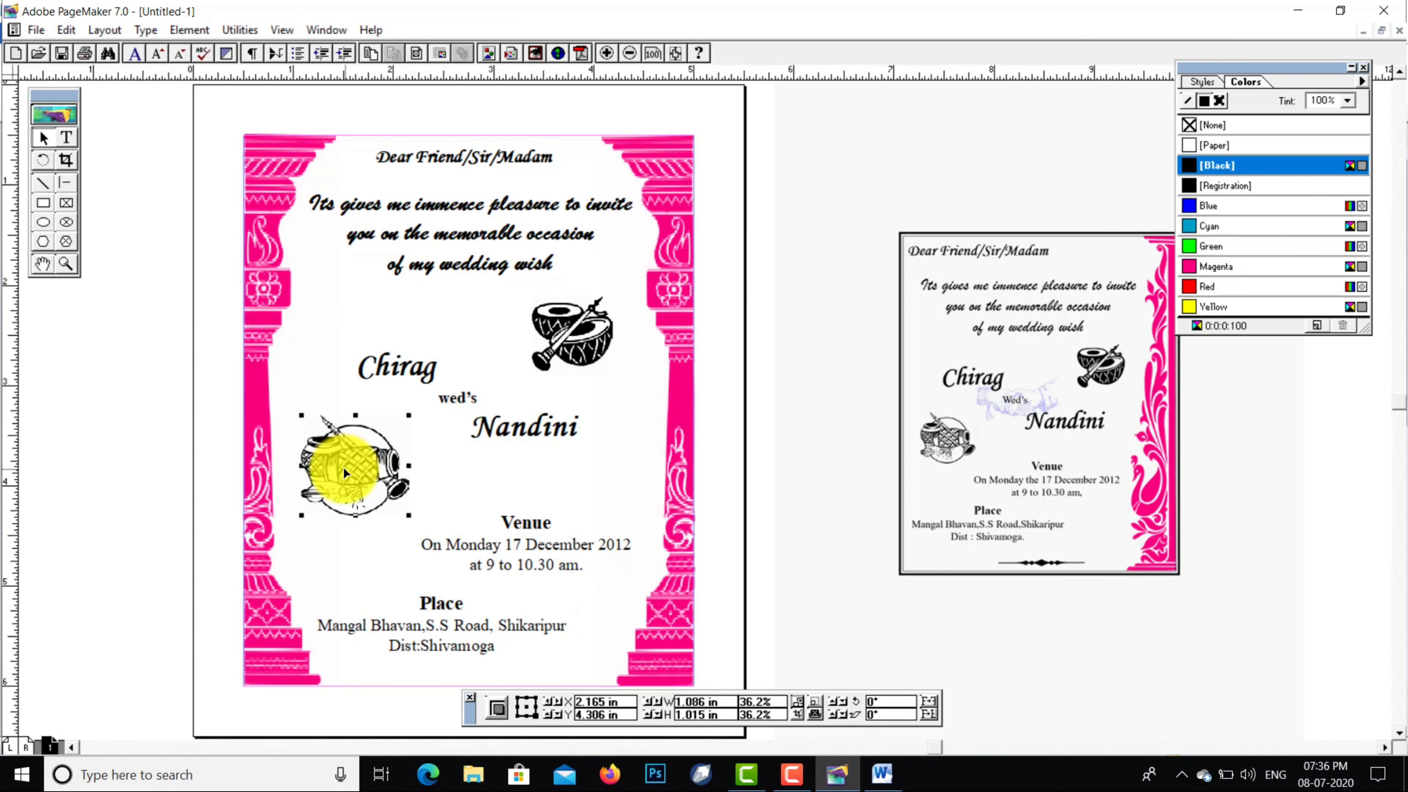
key("Left")
key("Up")
key("Right")
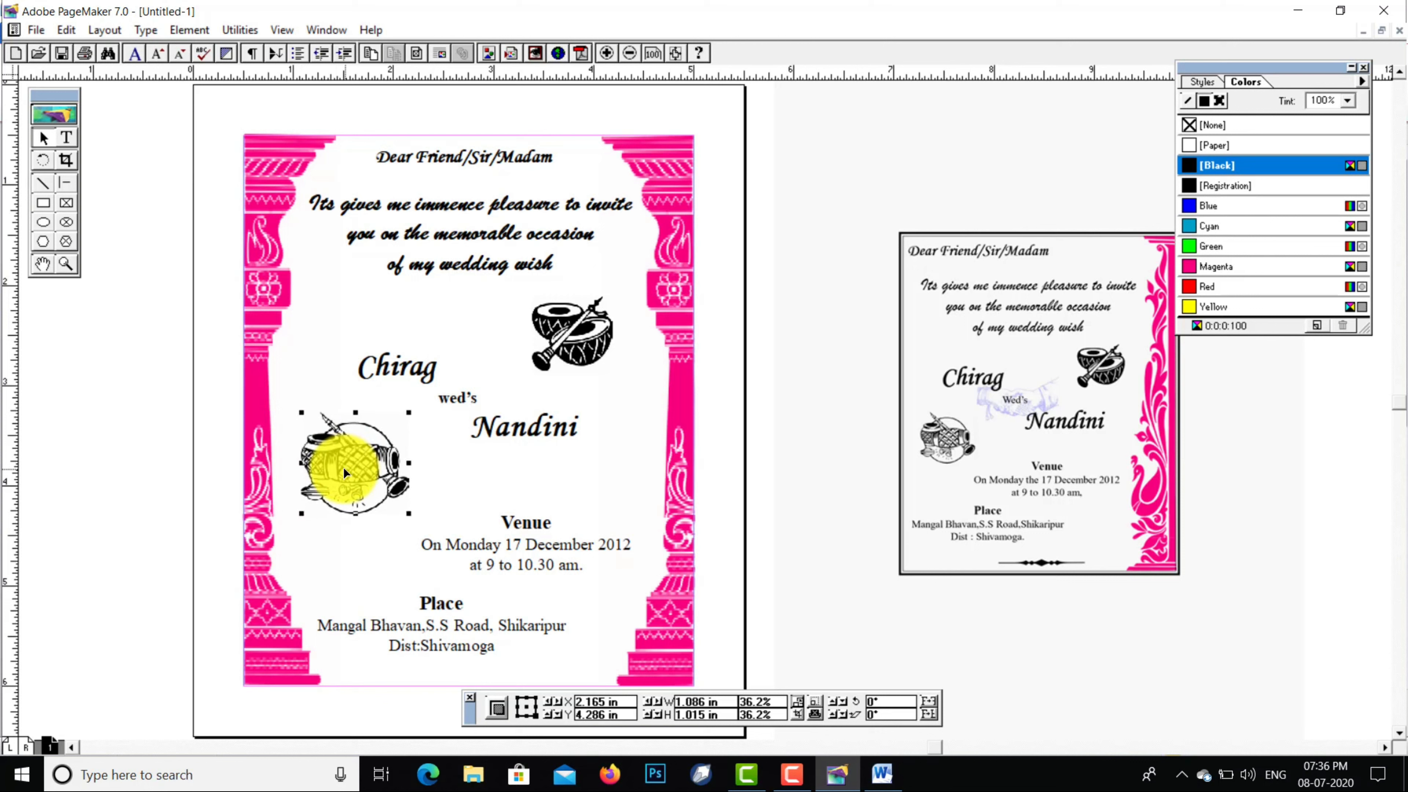
key("Down")
key("Down")
key("Down")
key("Down")
key("Down")
key("Down")
key("Left")
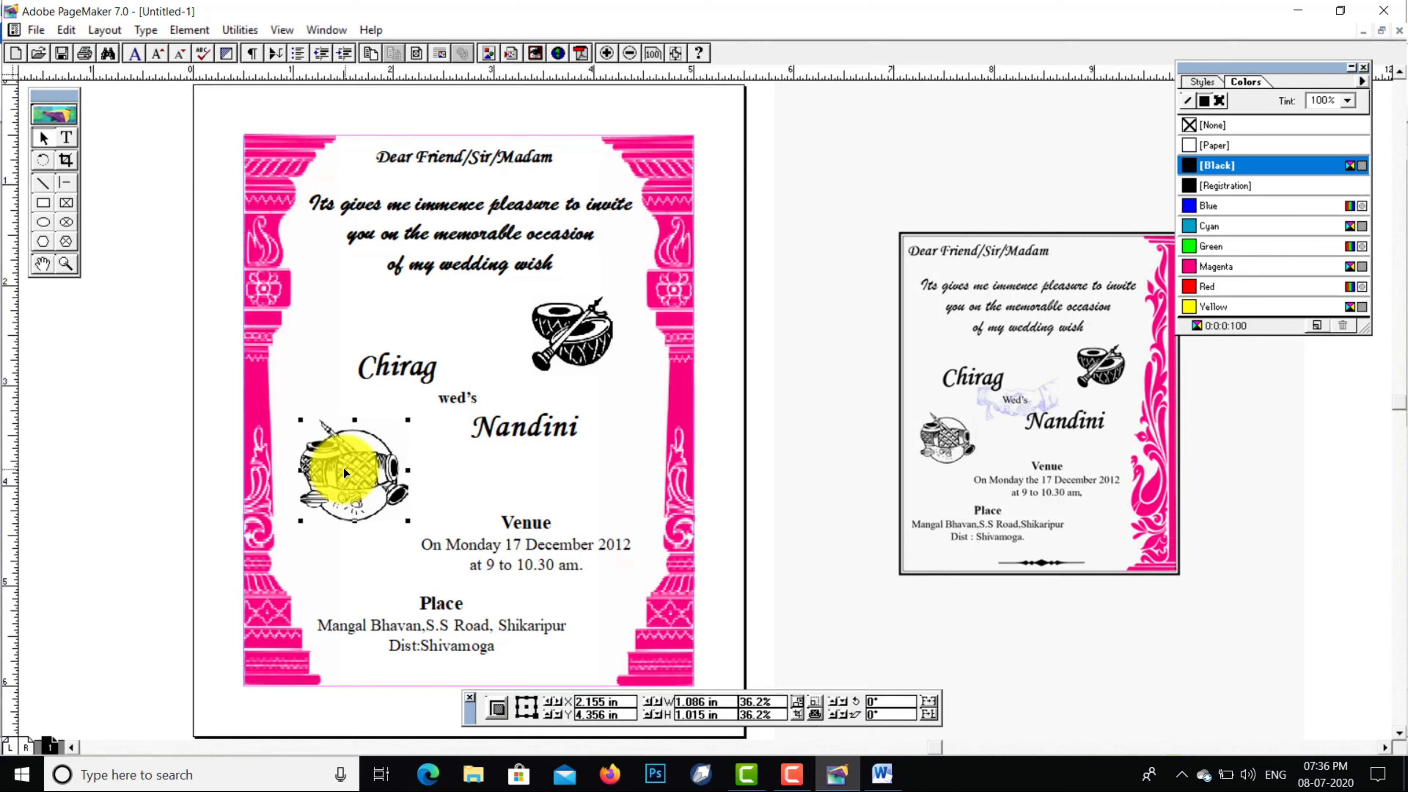
key("Left")
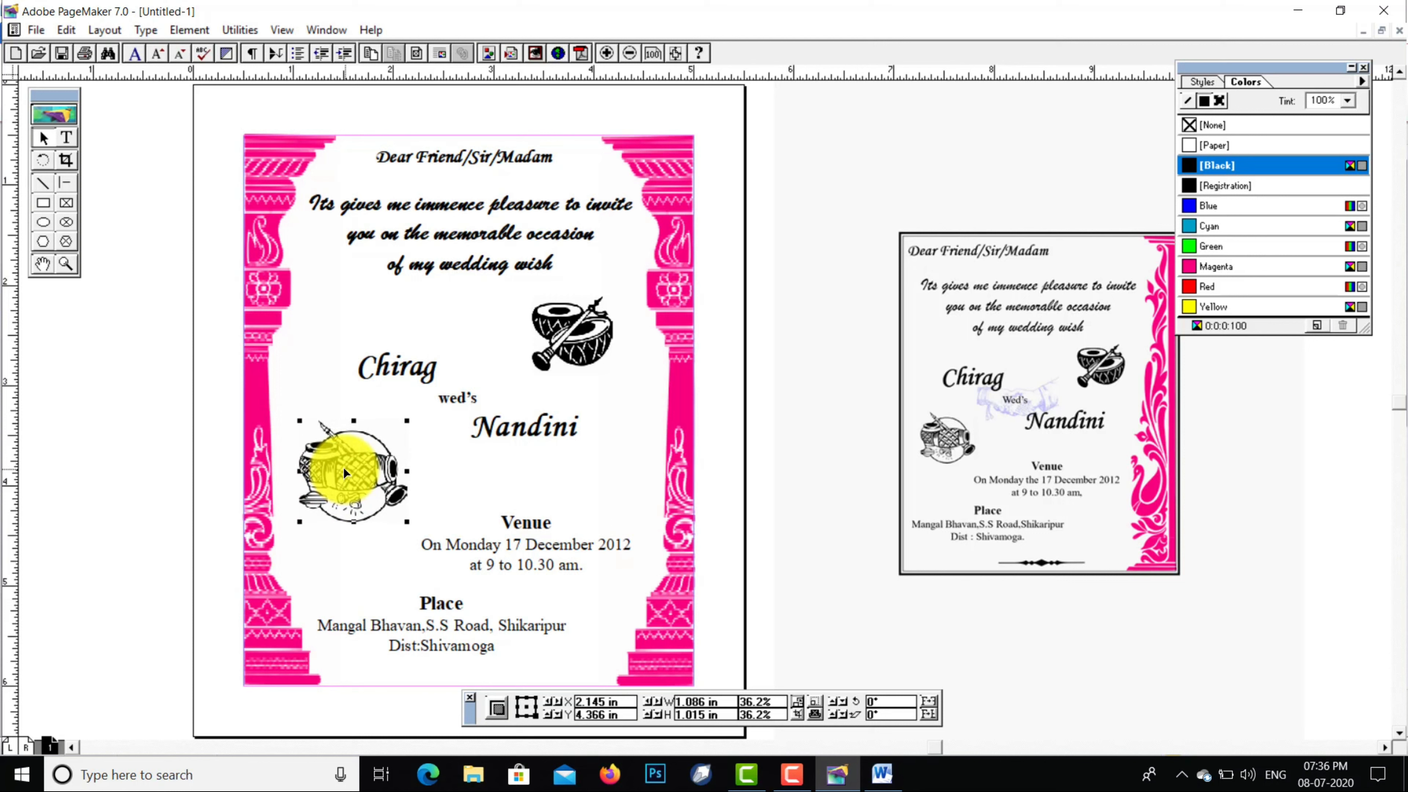
Nudge the text block with the couple's names slightly up and deselect it
left_click(445, 420)
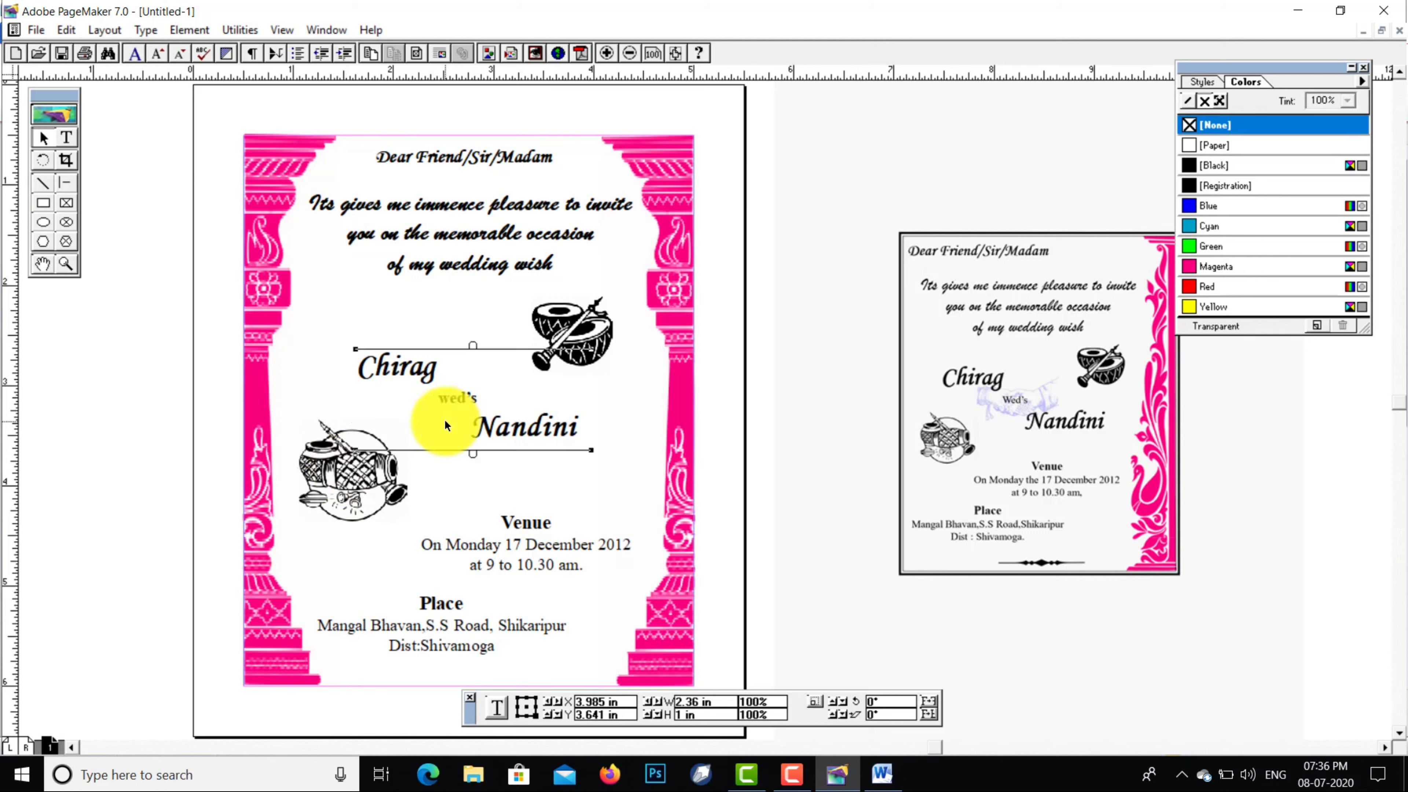
key("Up")
key("Up")
key("Up")
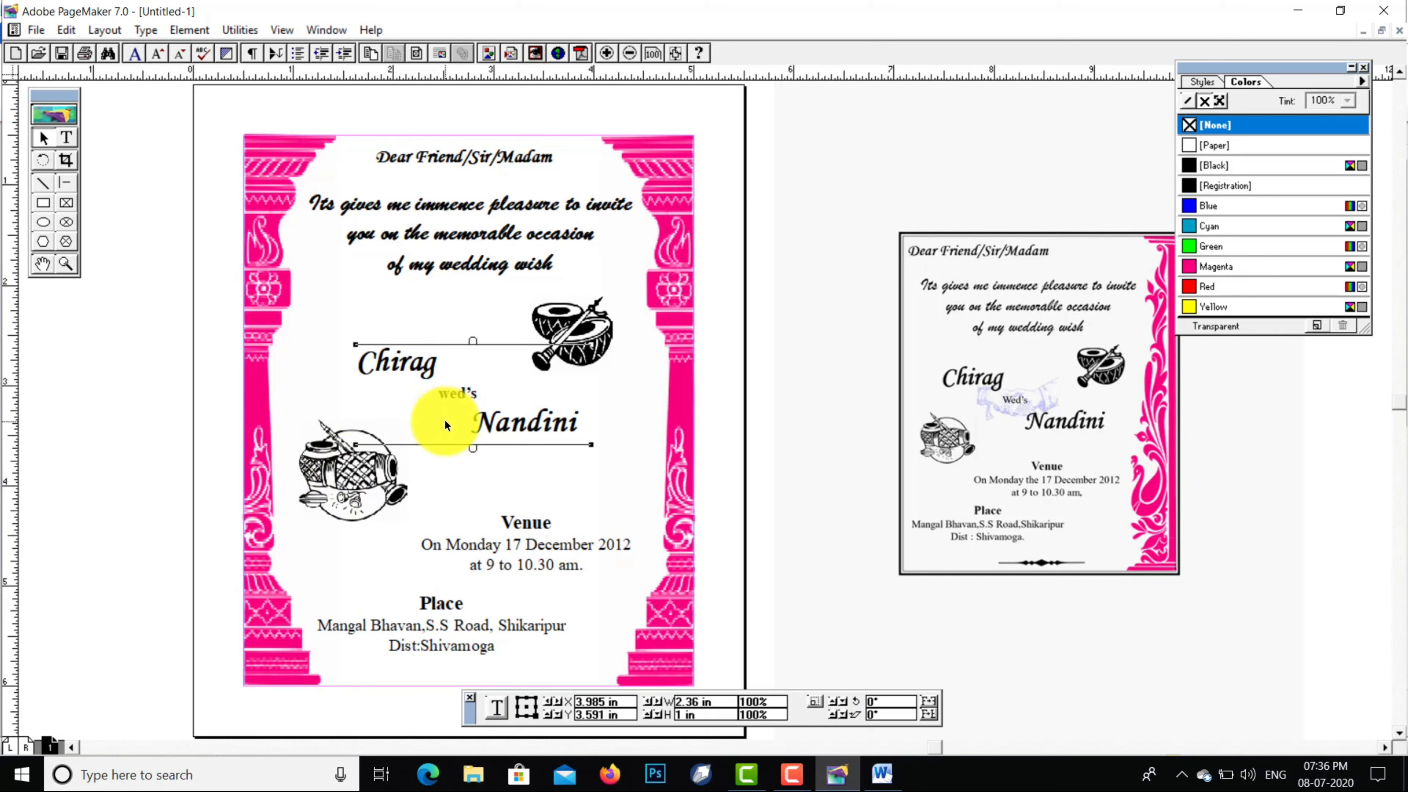
left_click(795, 431)
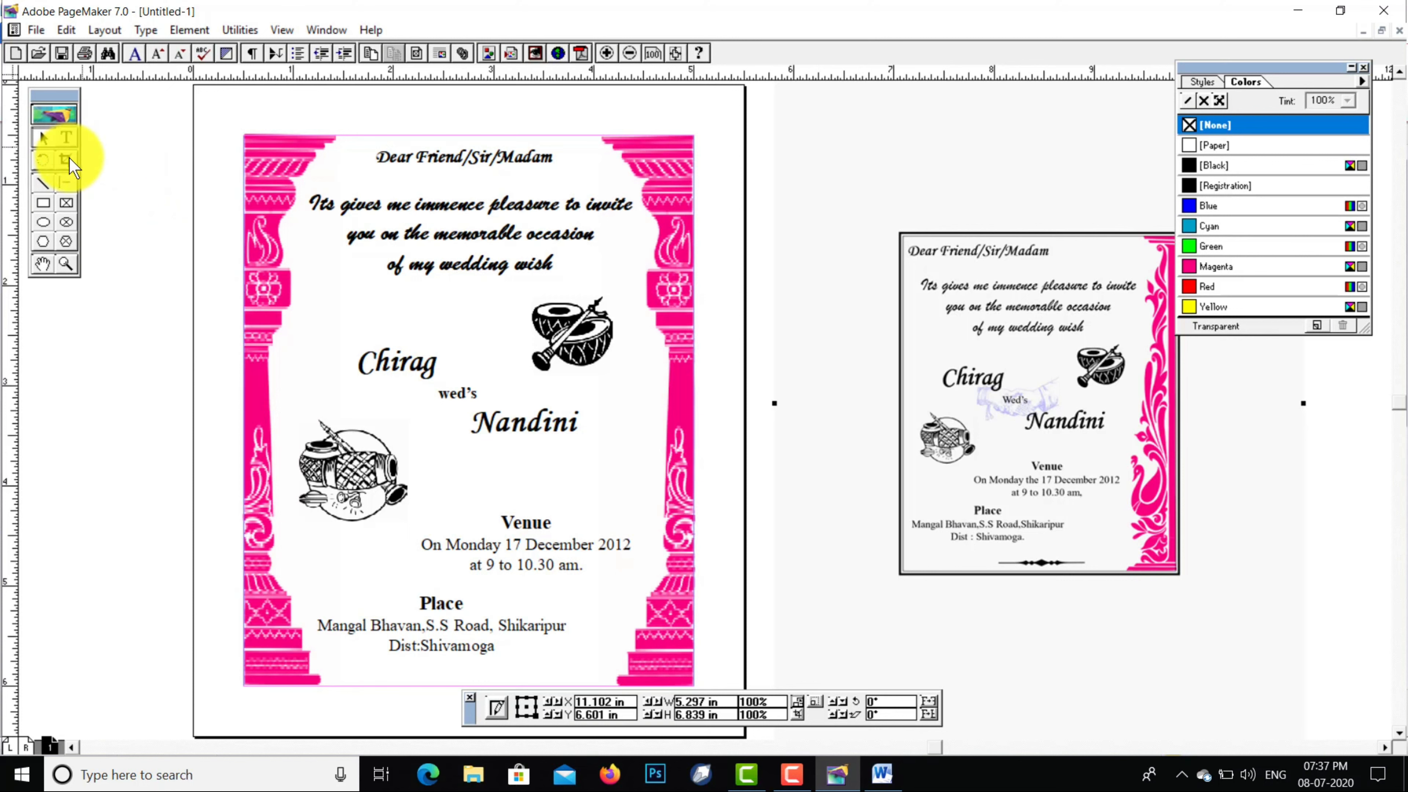
Place the handshake image from the Wedding Card Raw materials folder on the pasteboard beside the card
left_click(34, 30)
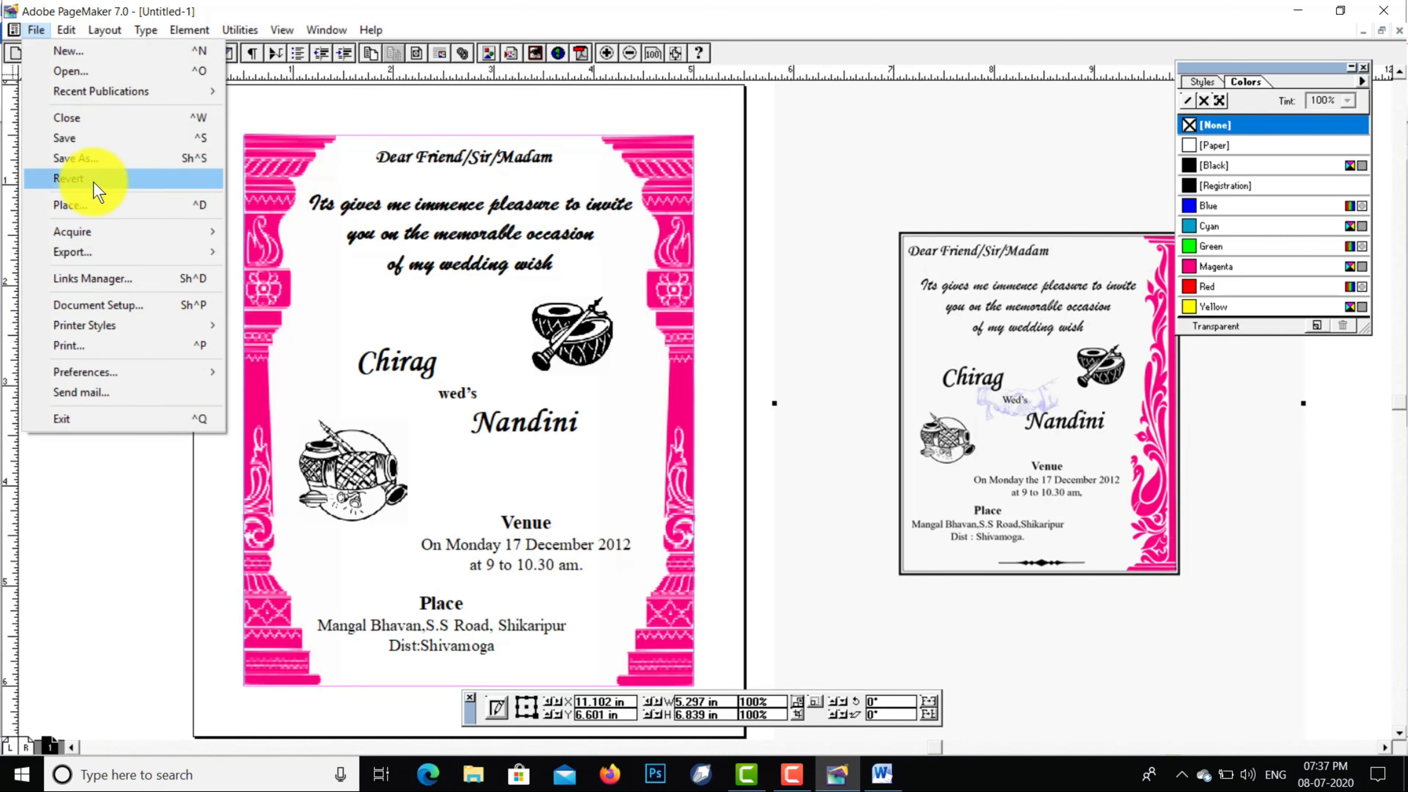
left_click(105, 213)
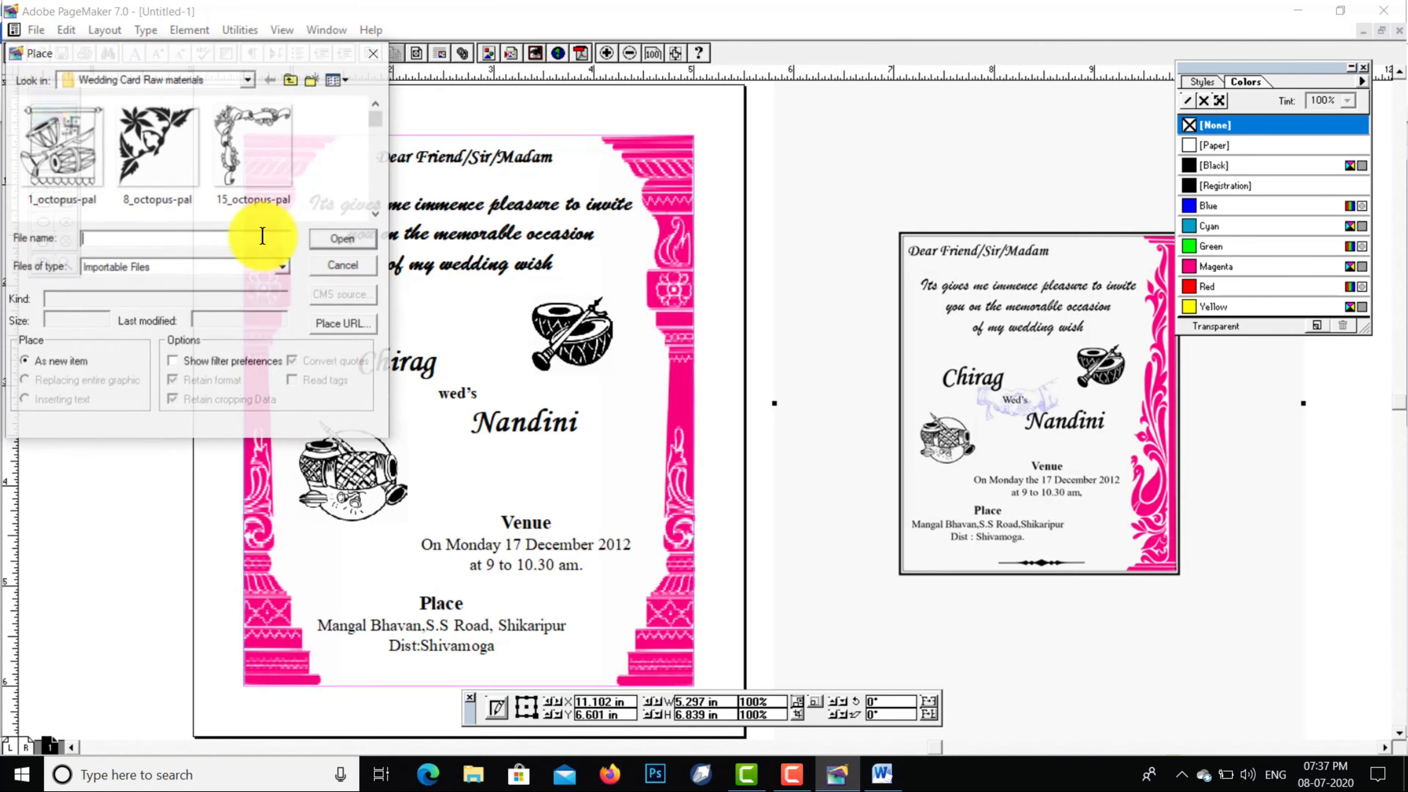
left_click(377, 217)
left_click(378, 215)
left_click(378, 216)
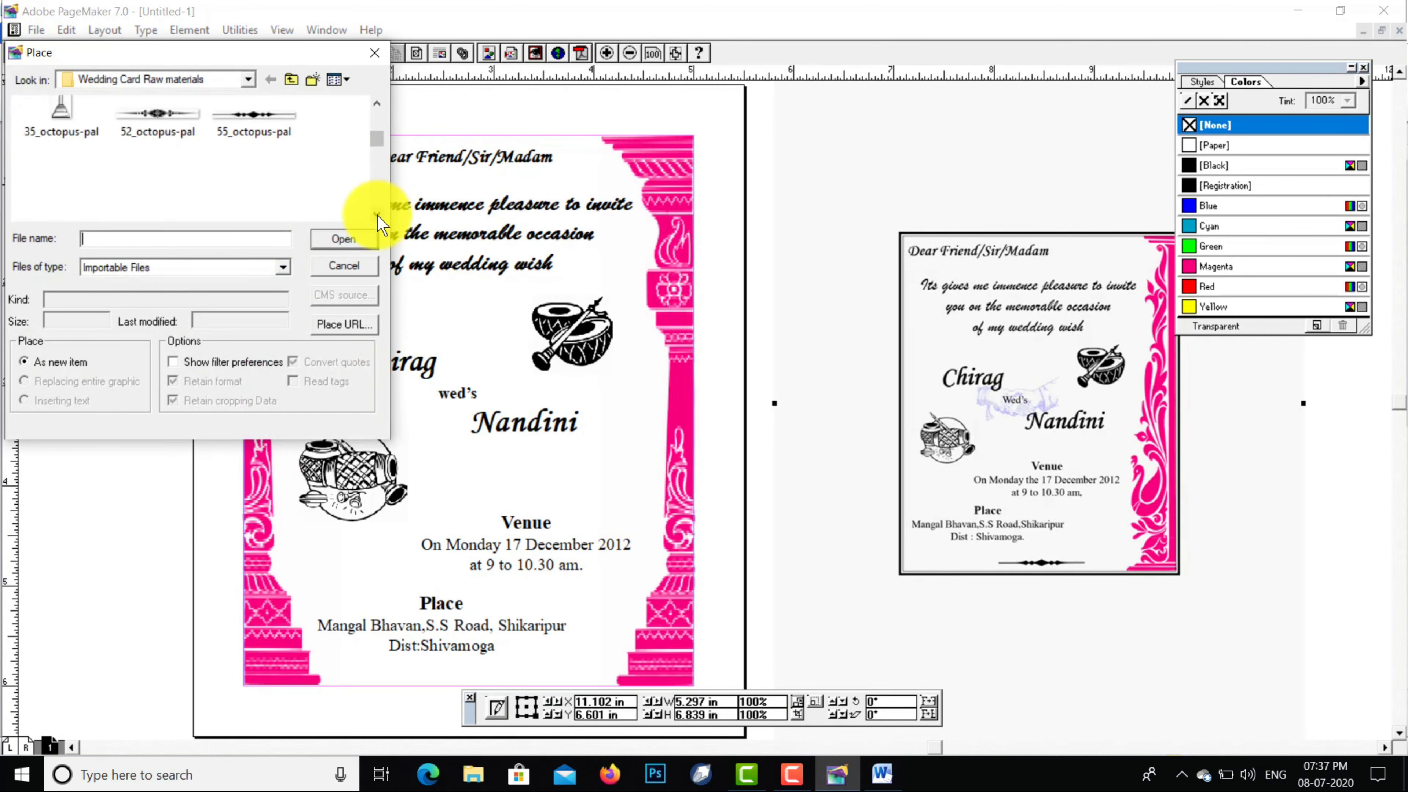
left_click(378, 215)
left_click(378, 215)
left_click(378, 215)
left_click(378, 215)
left_click(377, 215)
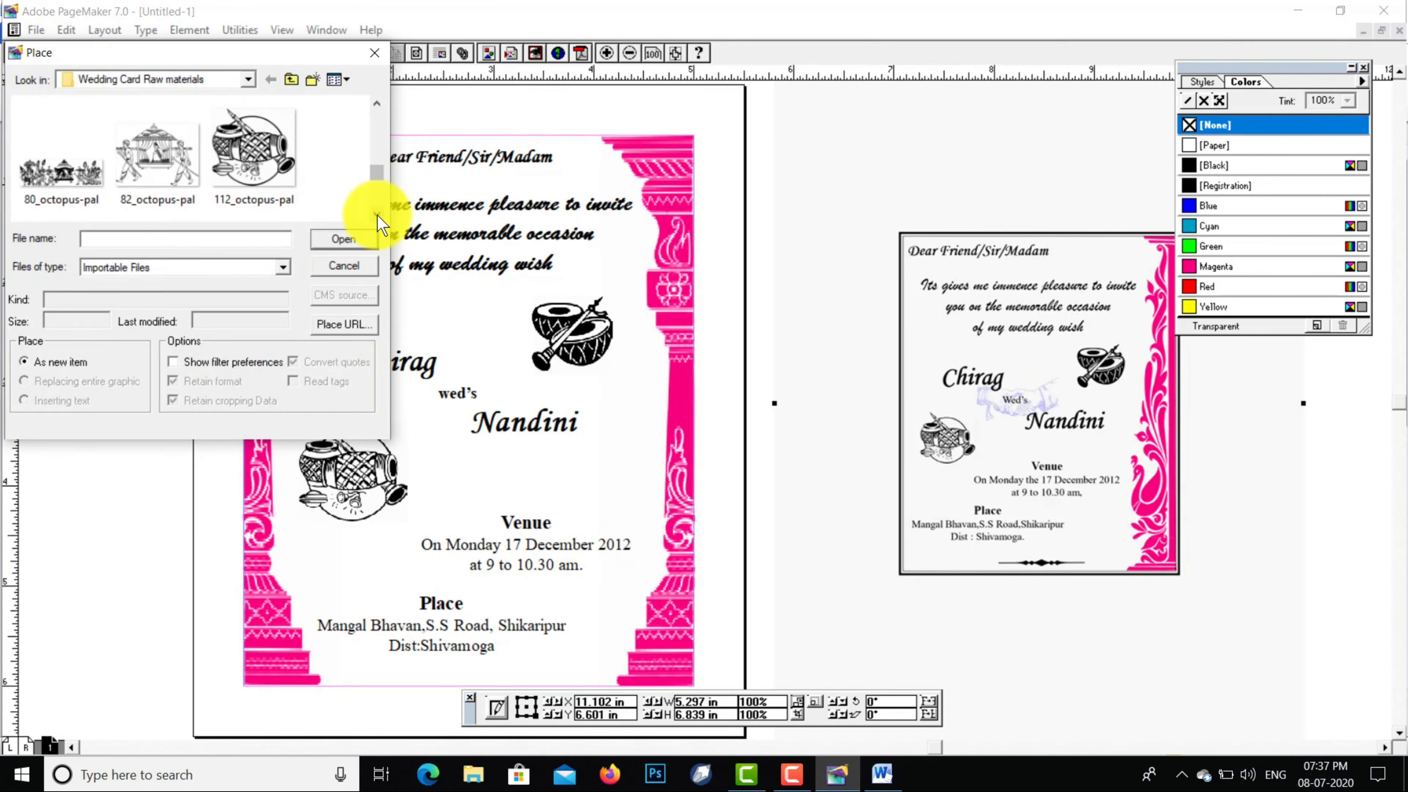
left_click(377, 215)
left_click(254, 184)
left_click(343, 239)
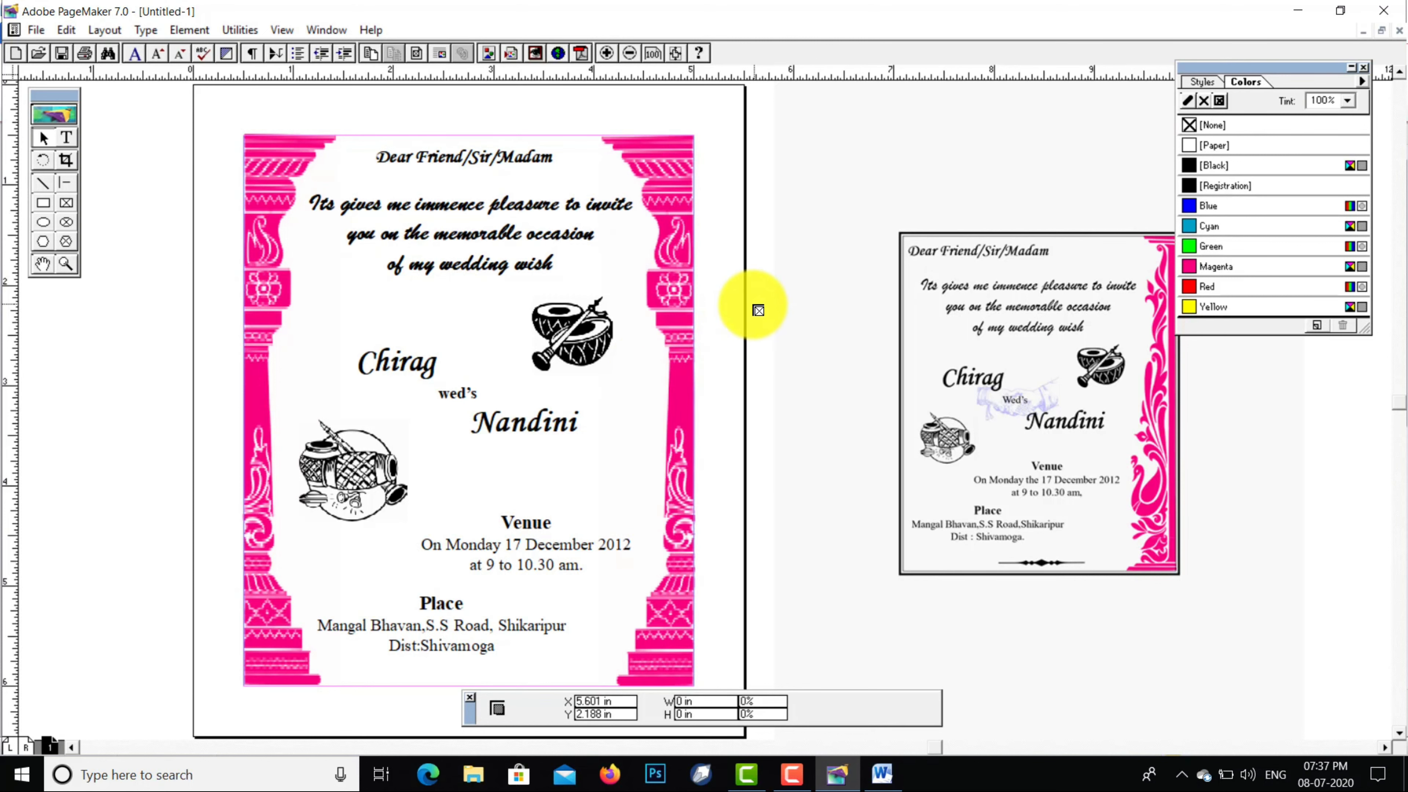
left_click(755, 305)
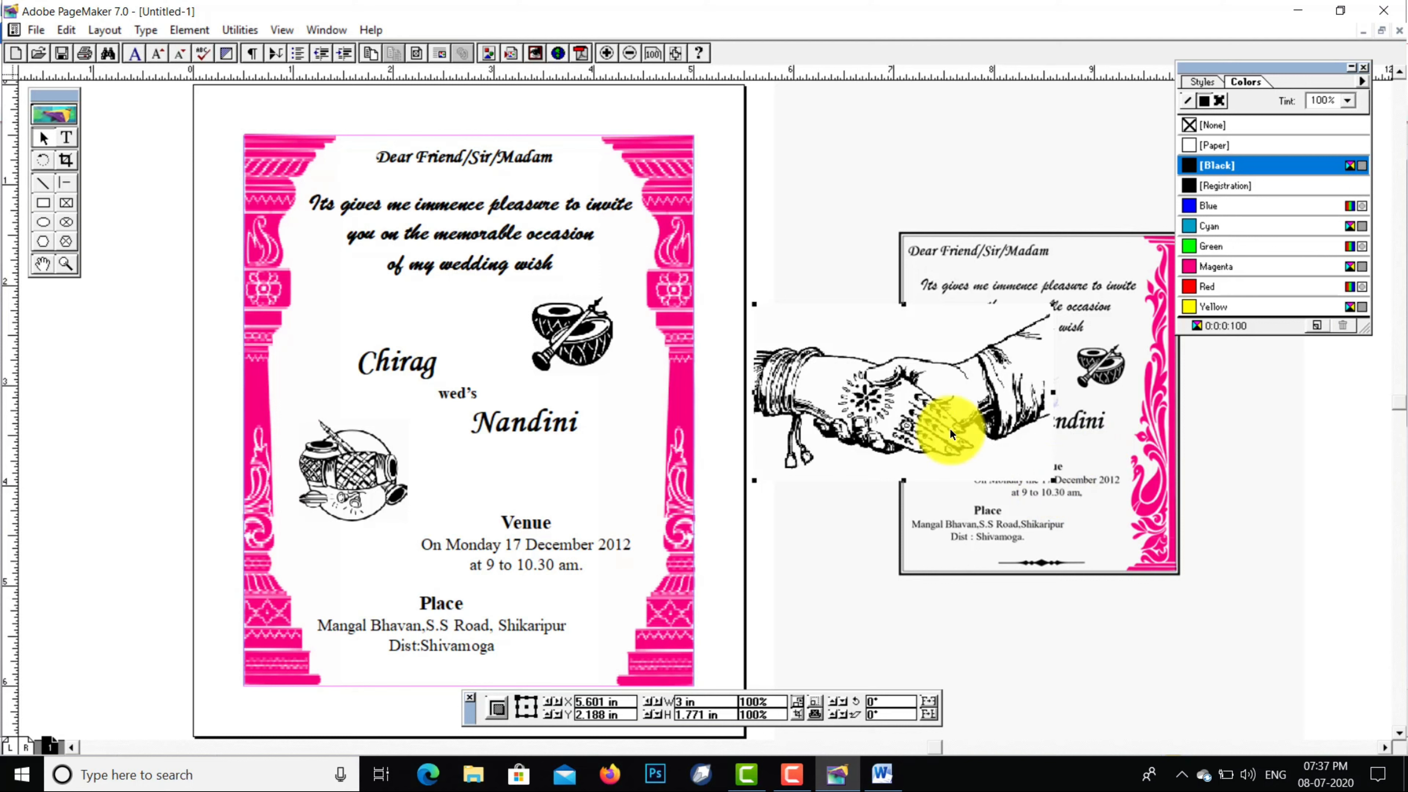
Move the handshake image onto the card between the couple's names and scale it down to about 1.37 by 0.81 in
left_click_drag(927, 421, 467, 430)
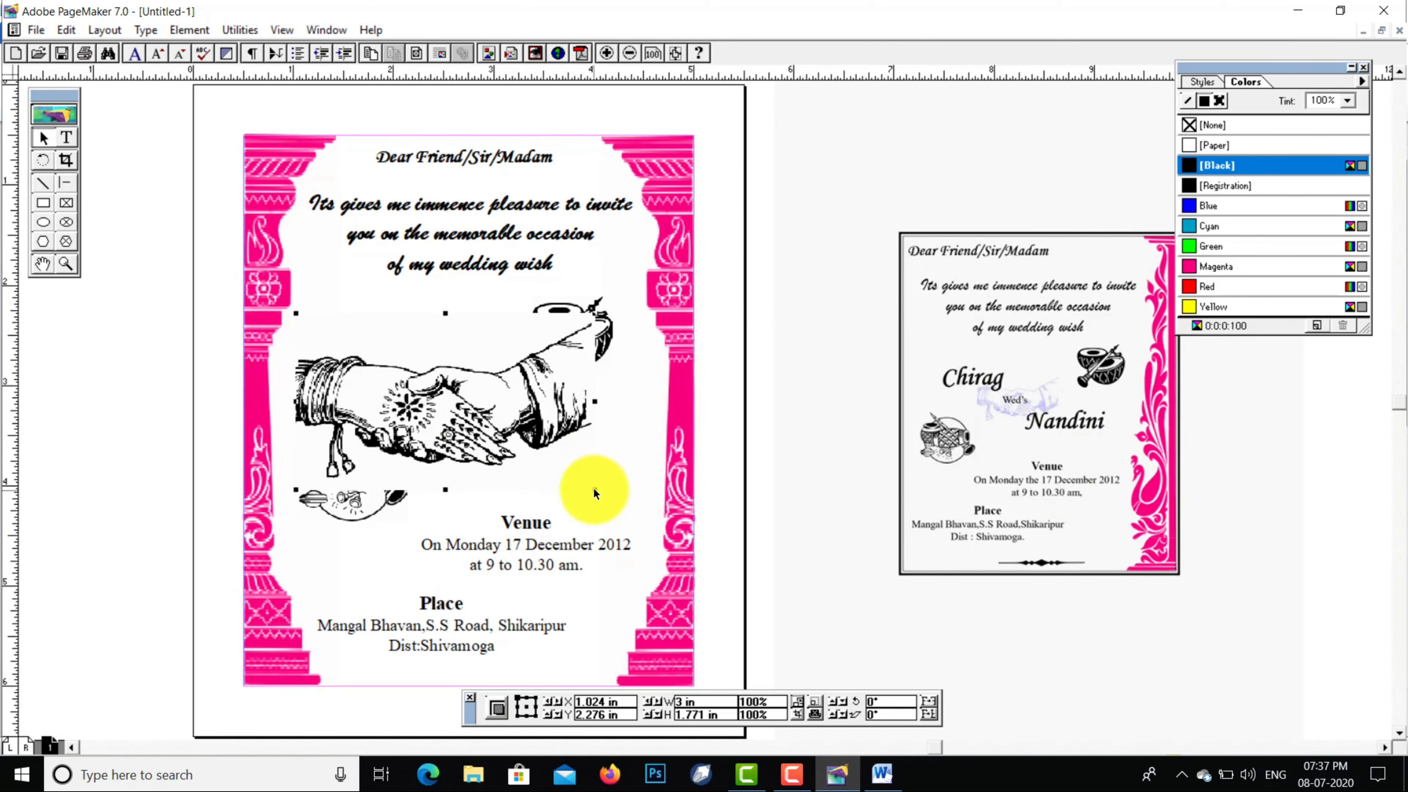
left_click_drag(594, 488, 459, 409)
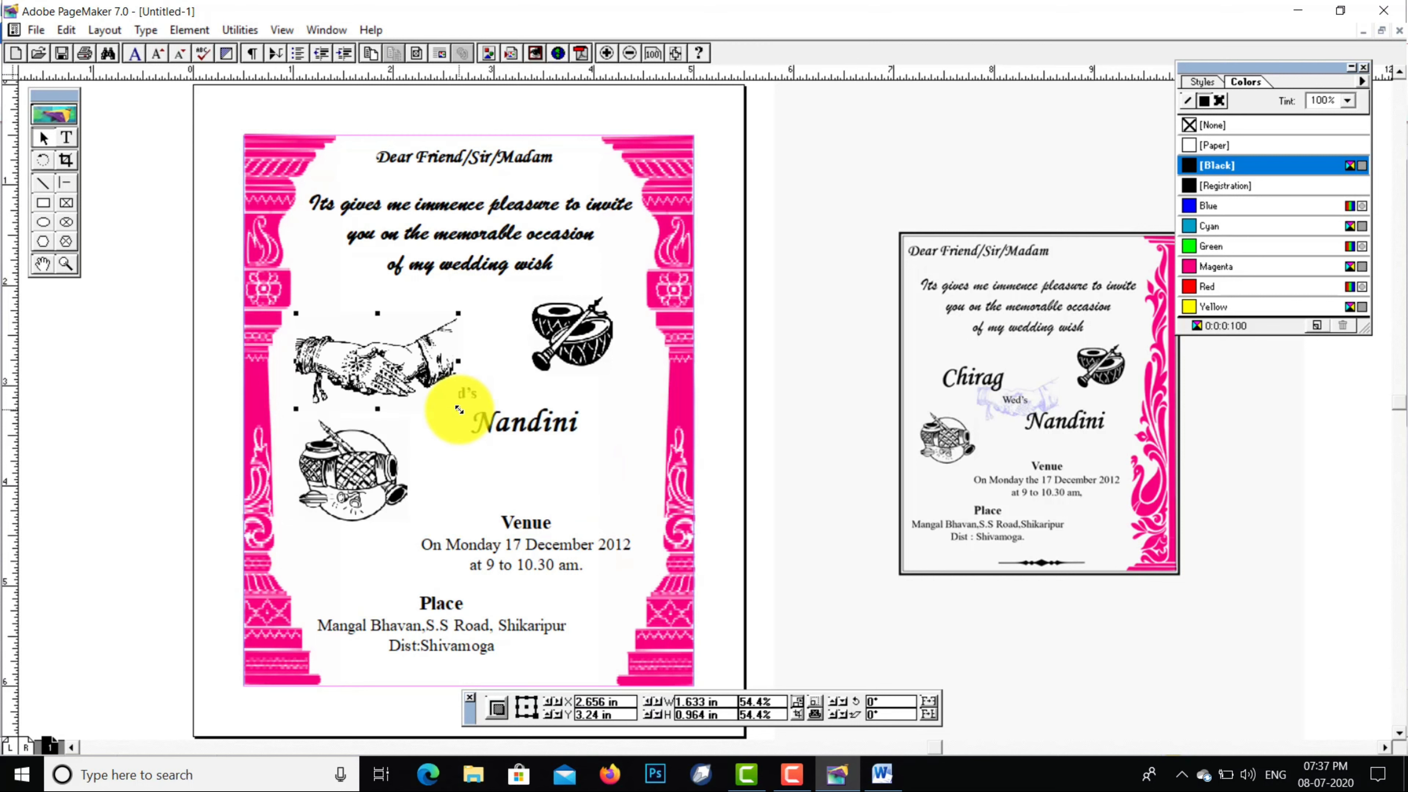
left_click_drag(377, 347, 464, 375)
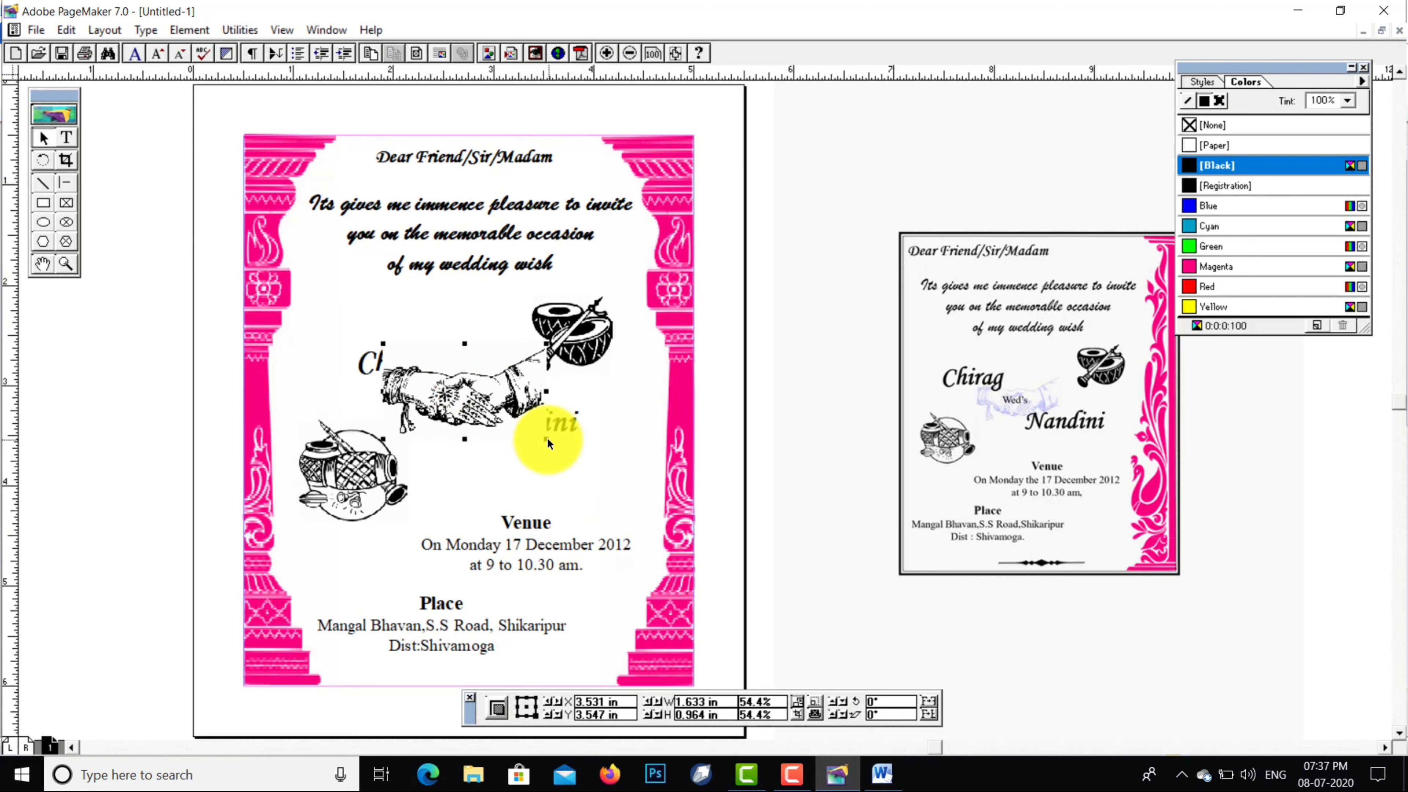
left_click_drag(547, 438, 520, 423)
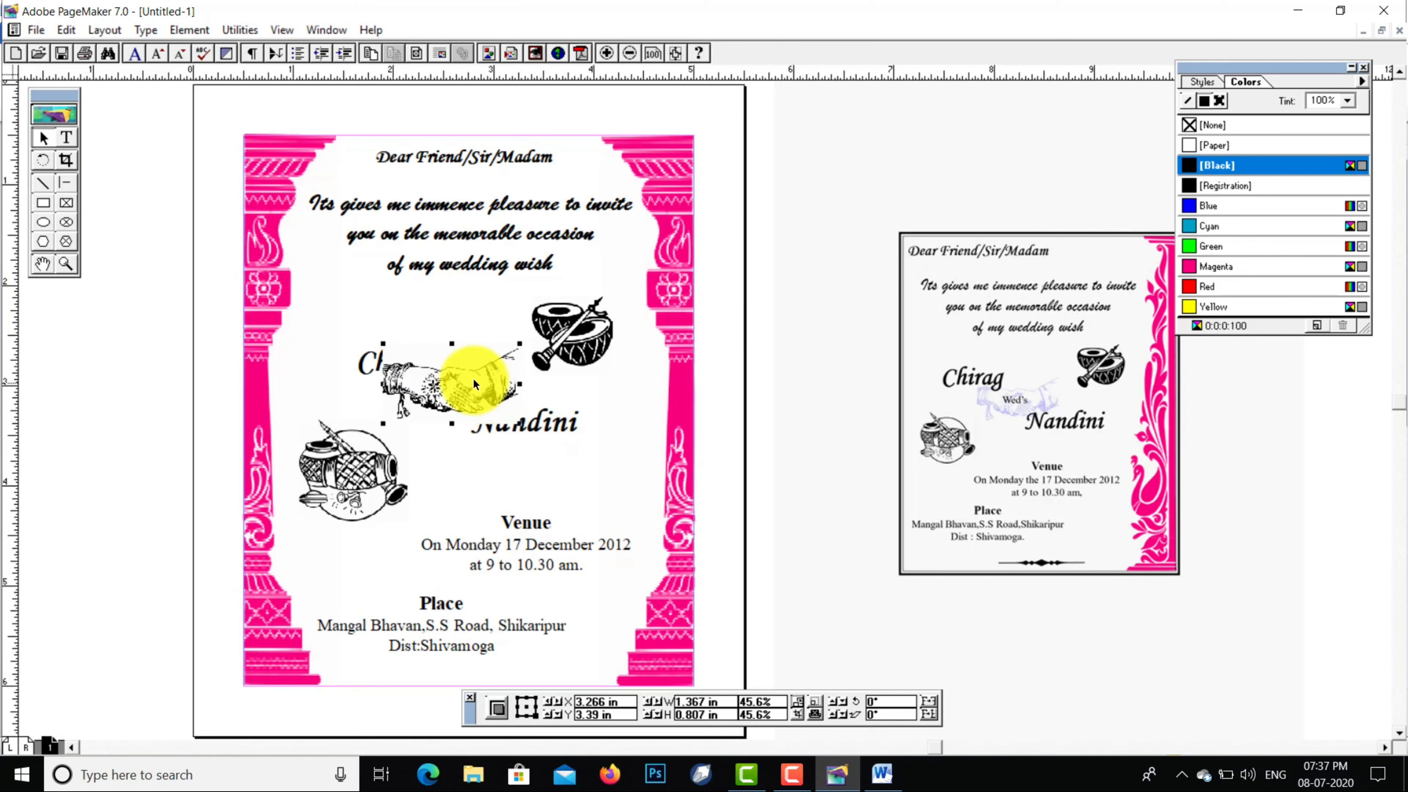
left_click_drag(472, 383, 472, 390)
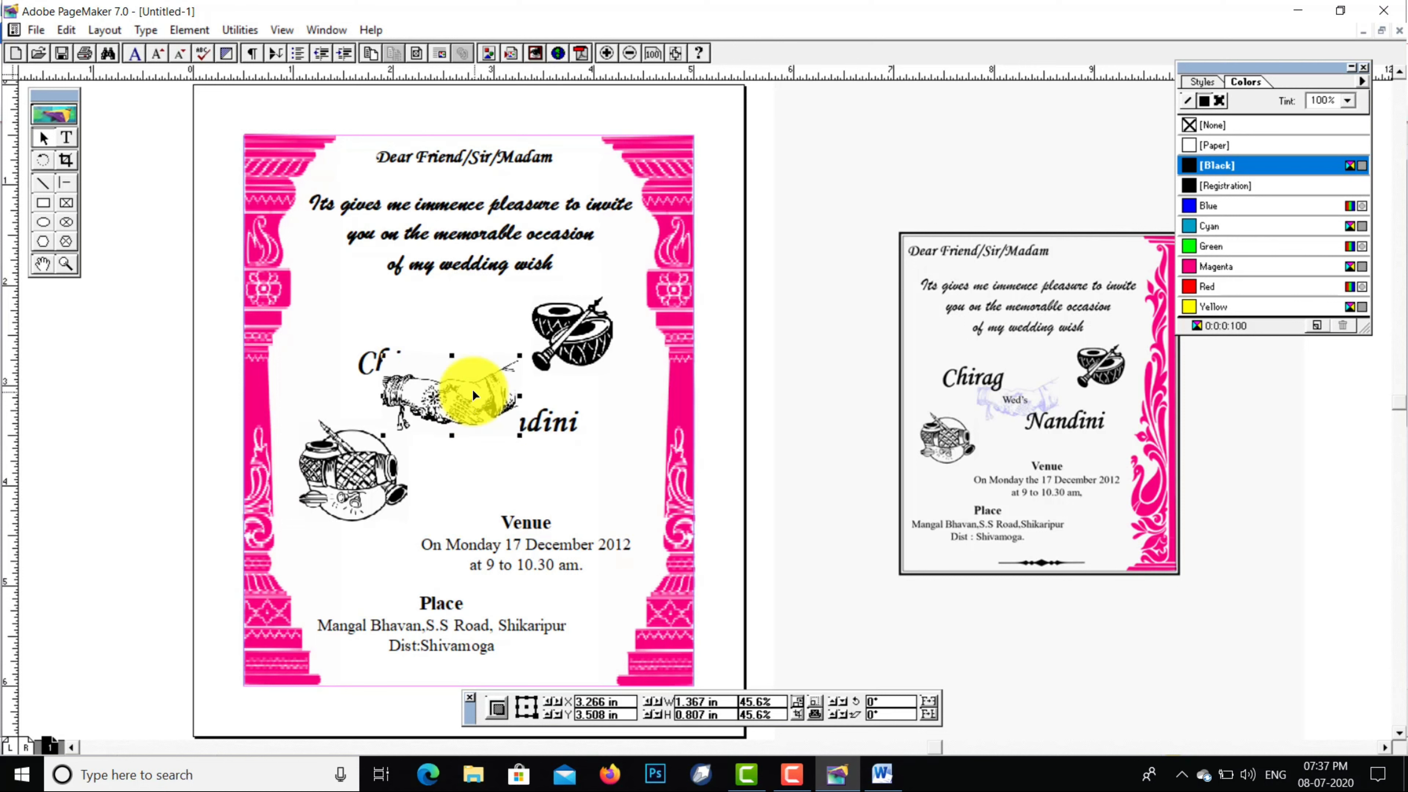
Fade the handshake image by trying lighter black tints and setting the tint to 20%
left_click(1351, 101)
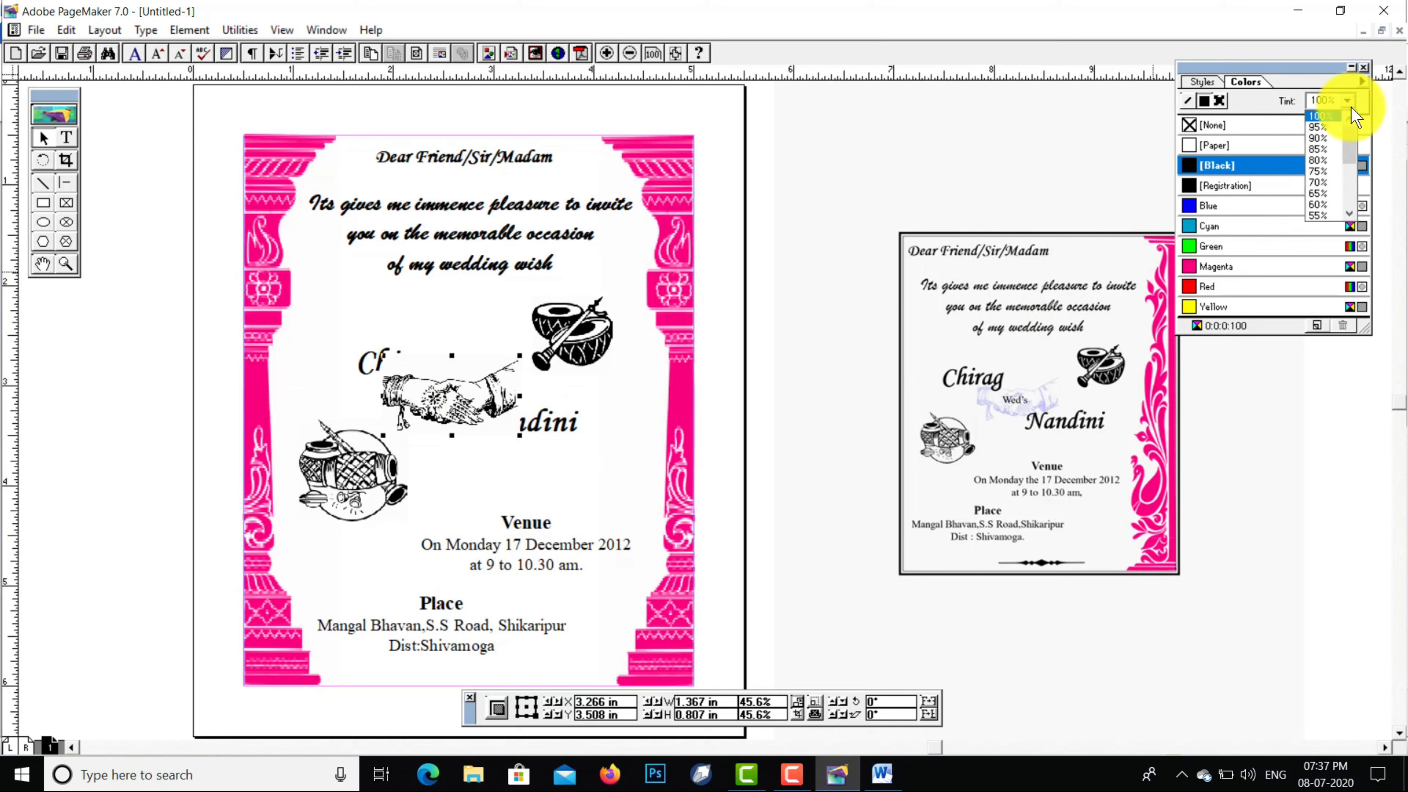
left_click(1323, 206)
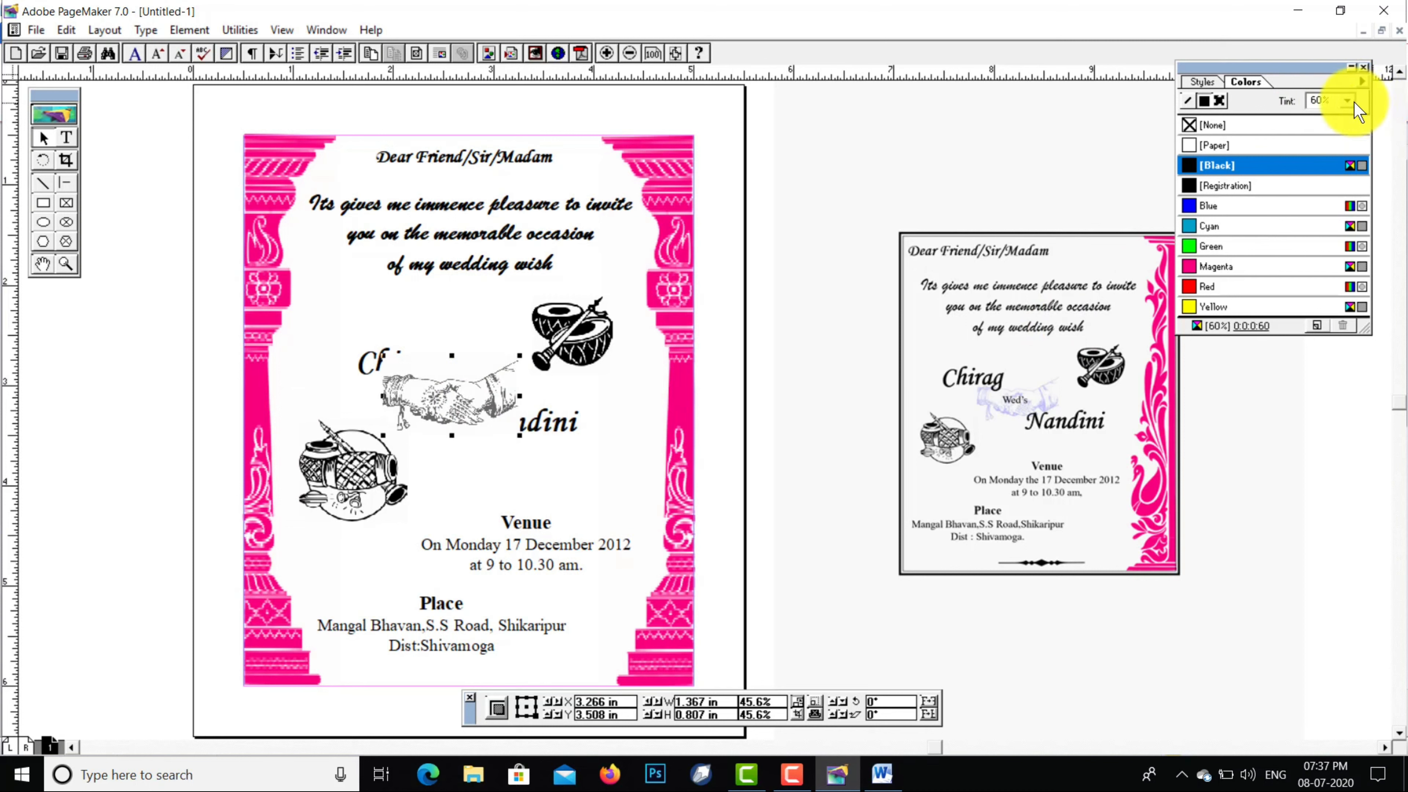
left_click(1354, 102)
left_click(1351, 212)
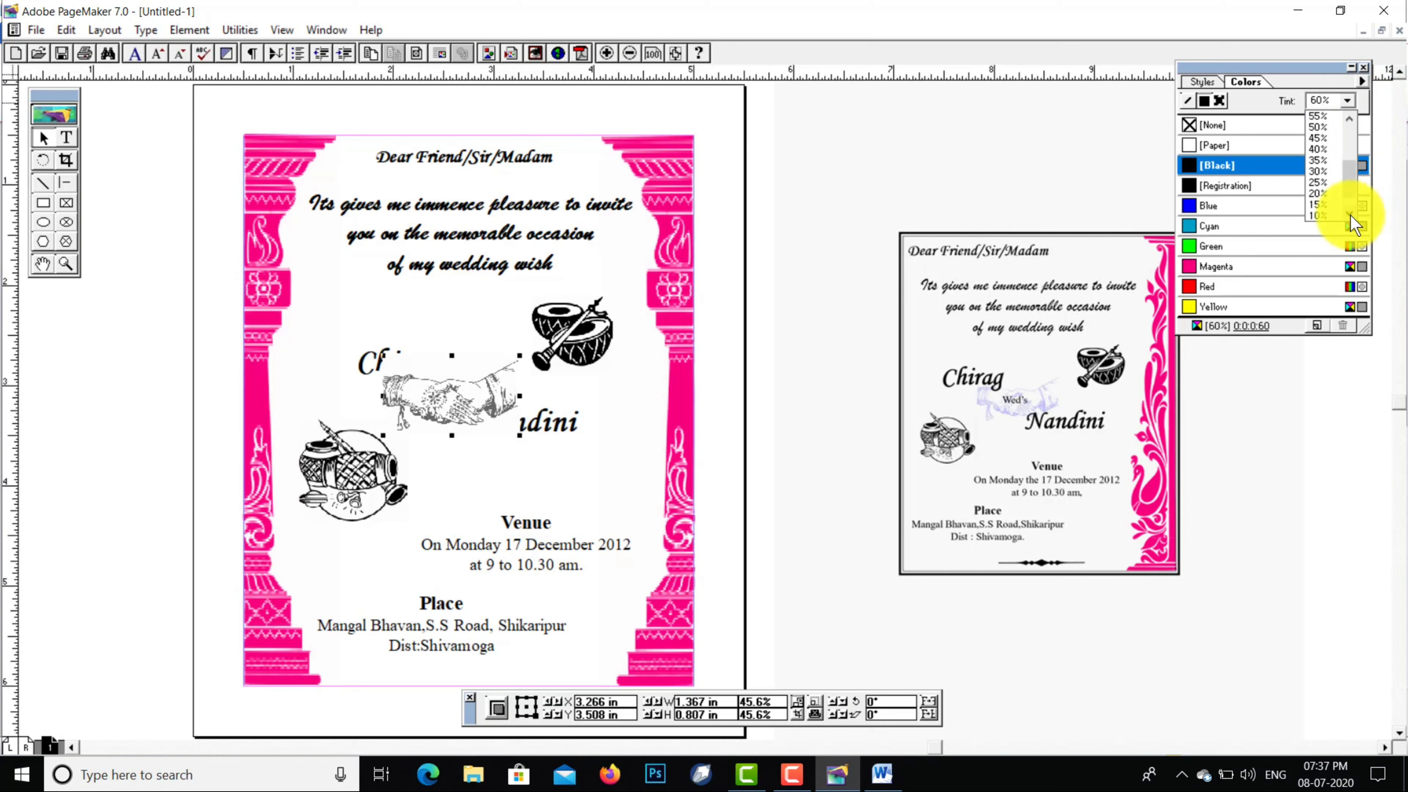
left_click(1322, 194)
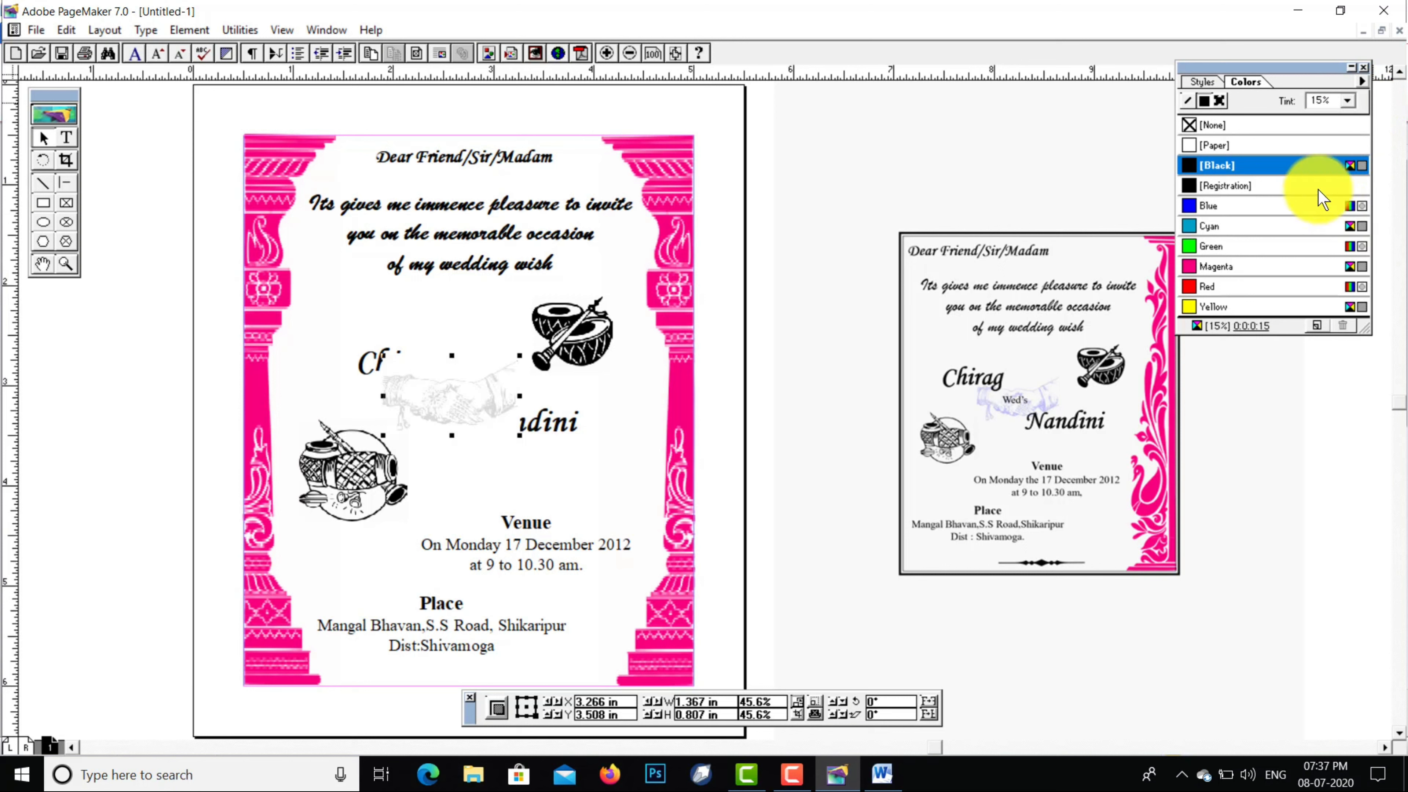
left_click(1347, 100)
left_click(1330, 172)
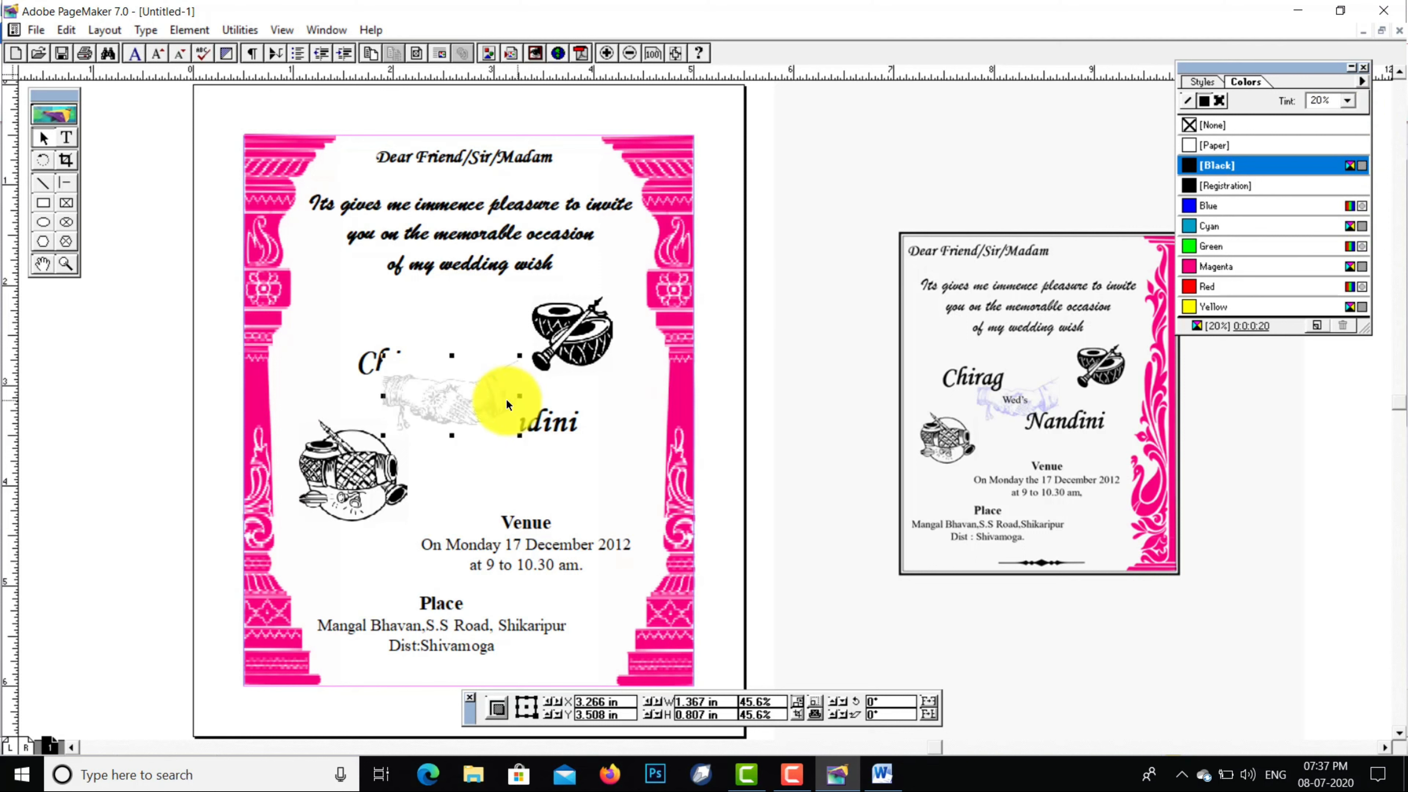
Shift the handshake image slightly to the right and send it to the back behind the couple's names
left_click_drag(497, 400, 504, 400)
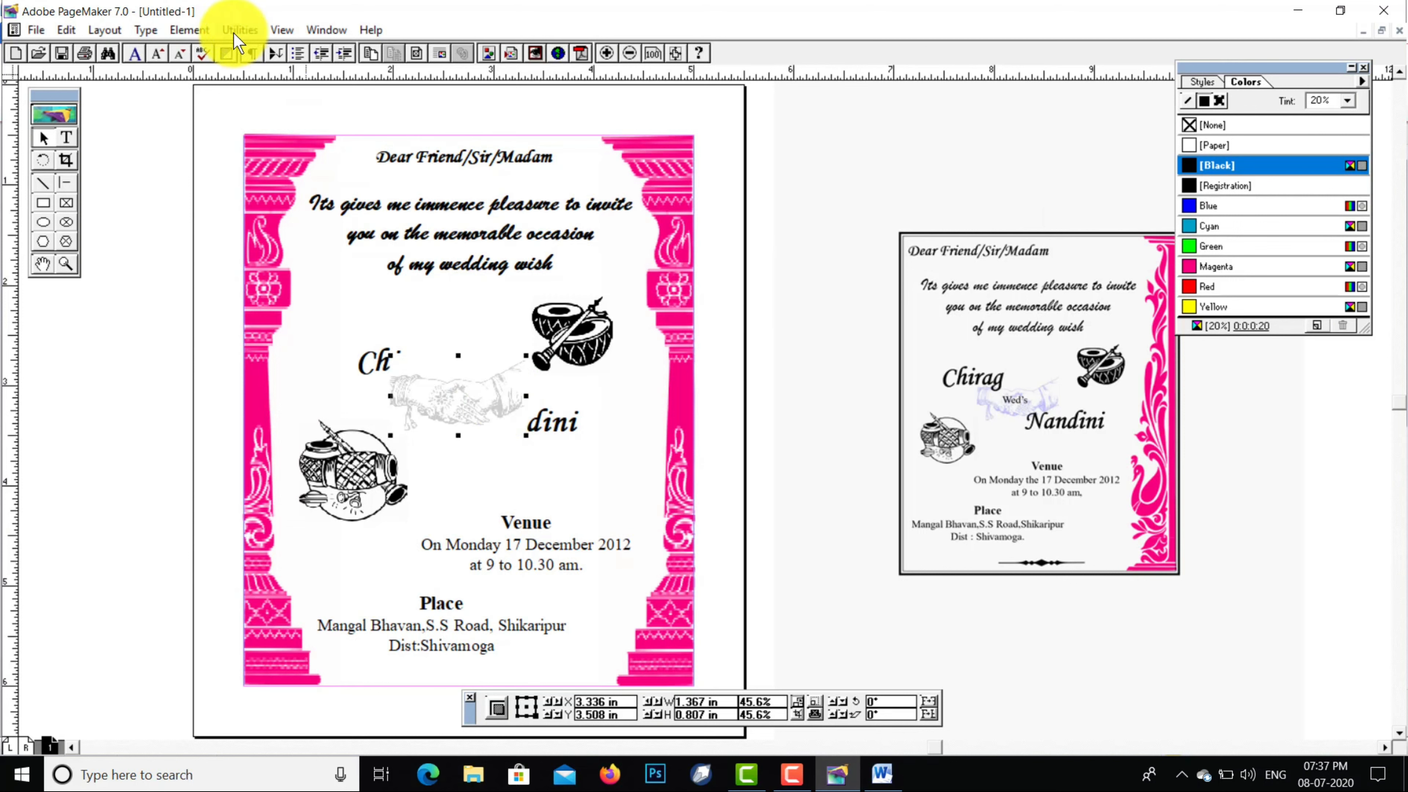
left_click(198, 32)
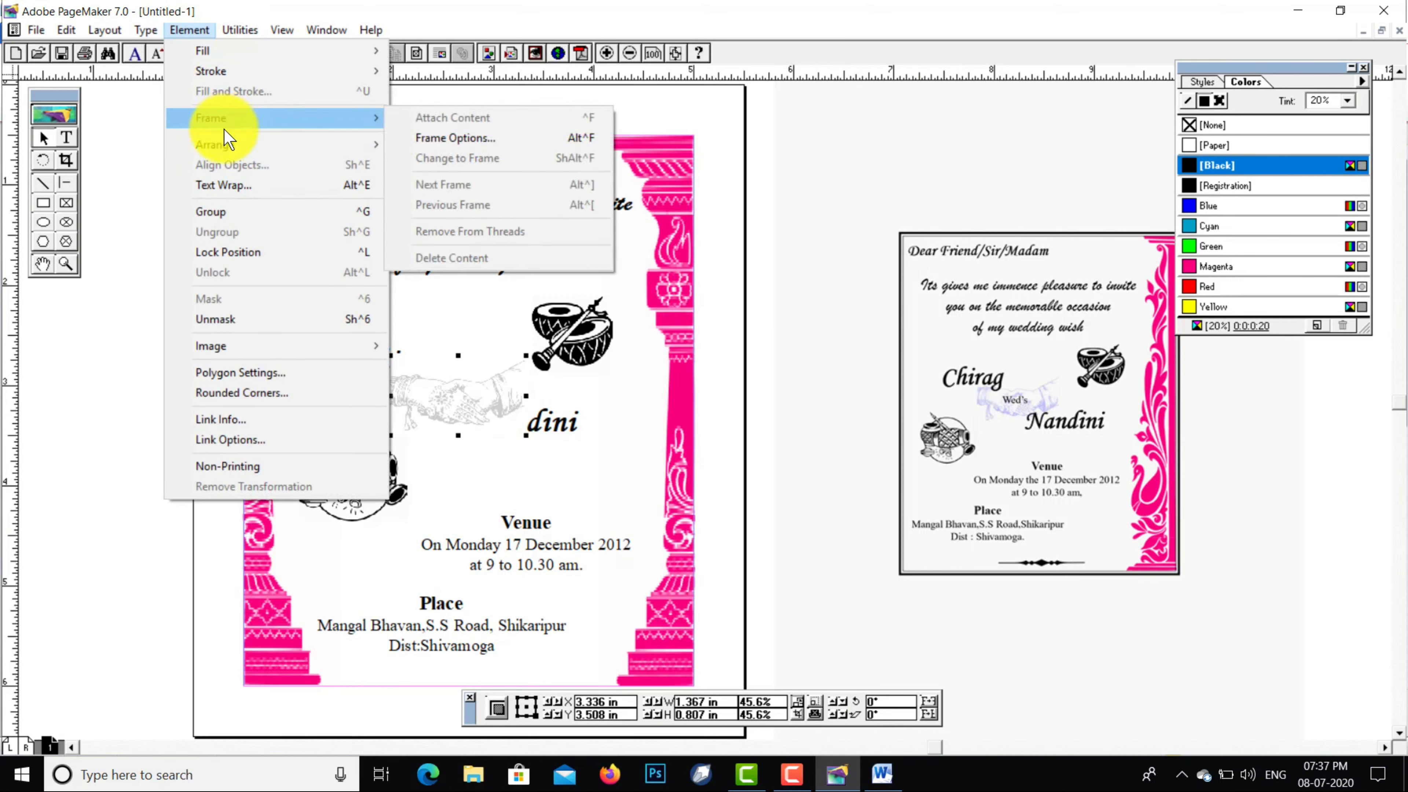
mouse_move(237, 147)
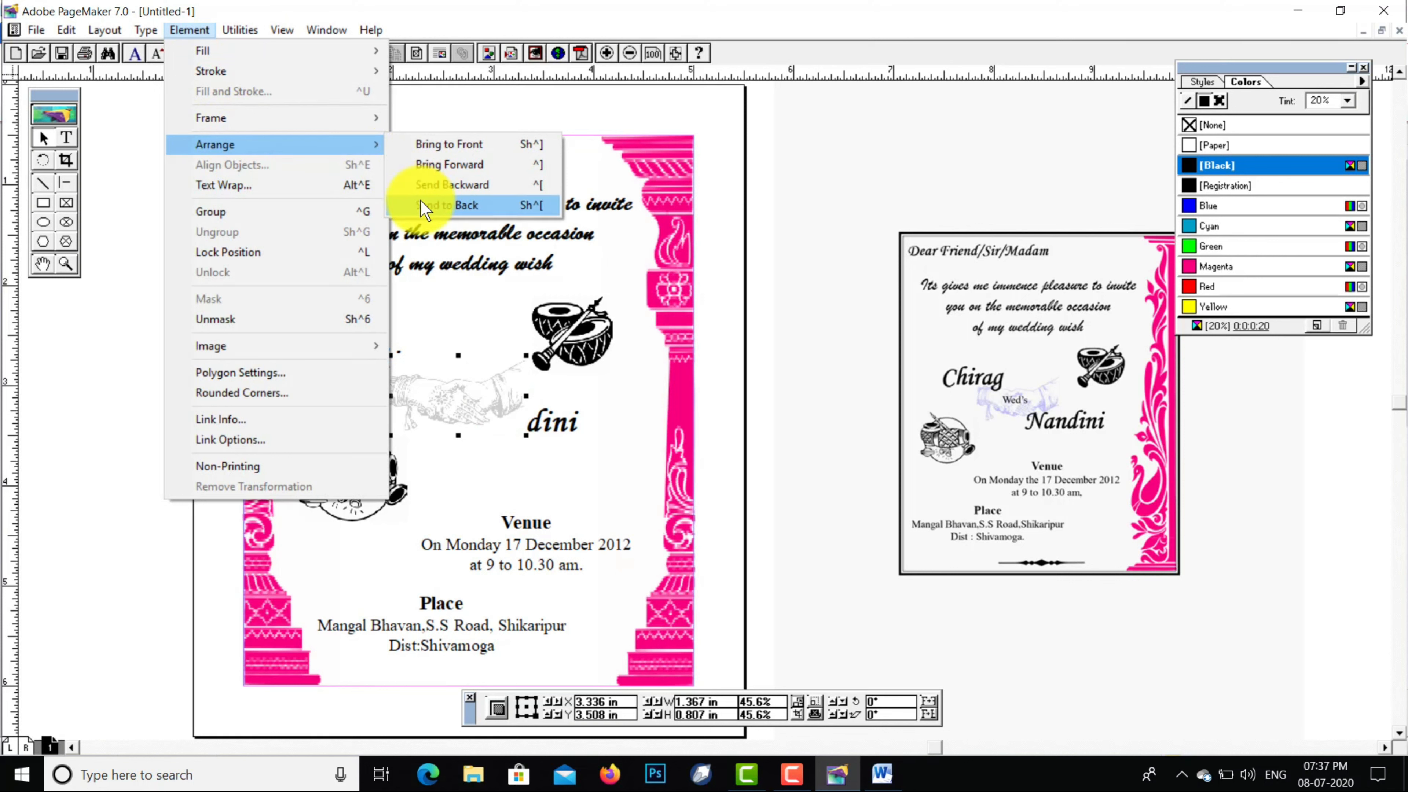
left_click(443, 205)
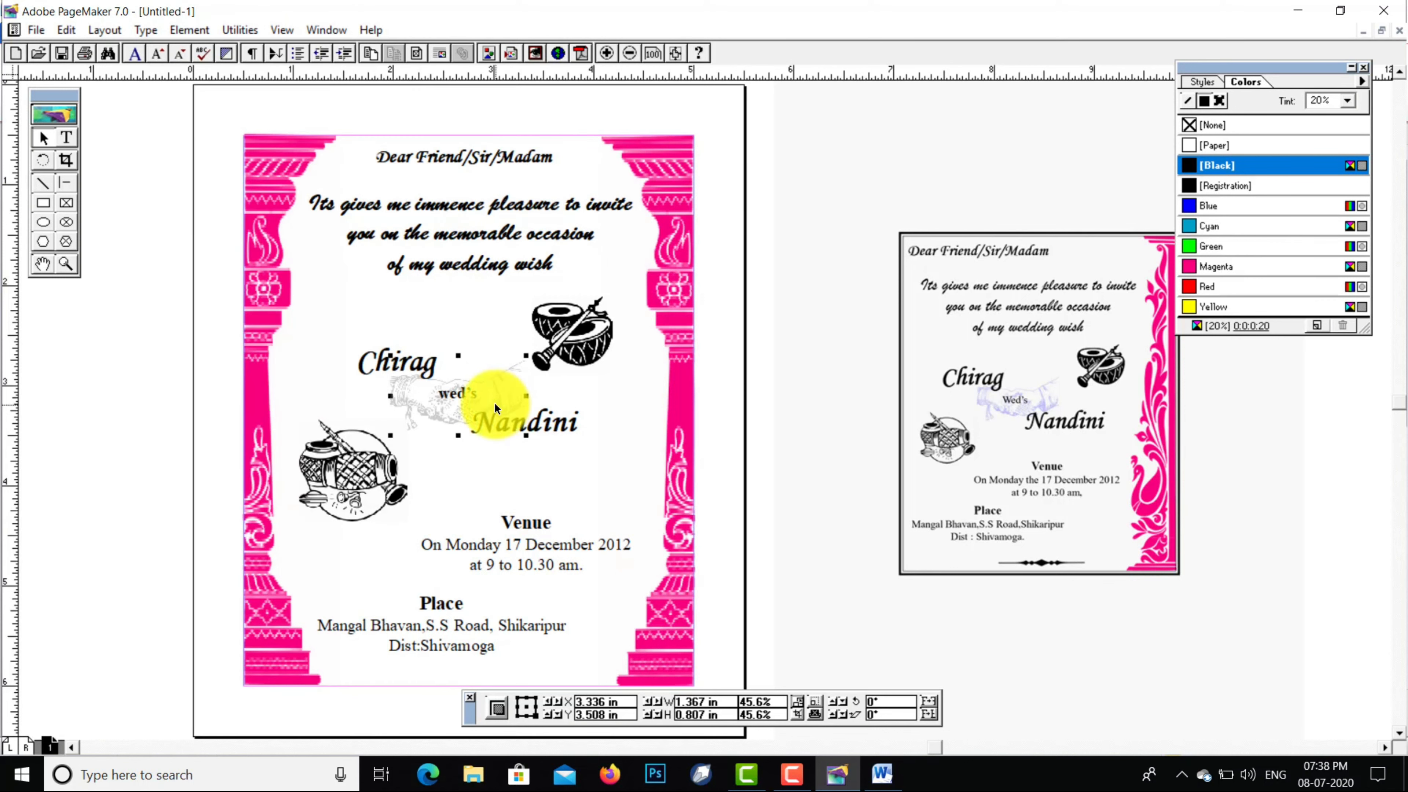
Nudge the drum image above the bride's name slightly up and to the right, to about X 4.289 in, Y 2.821 in
left_click(587, 335)
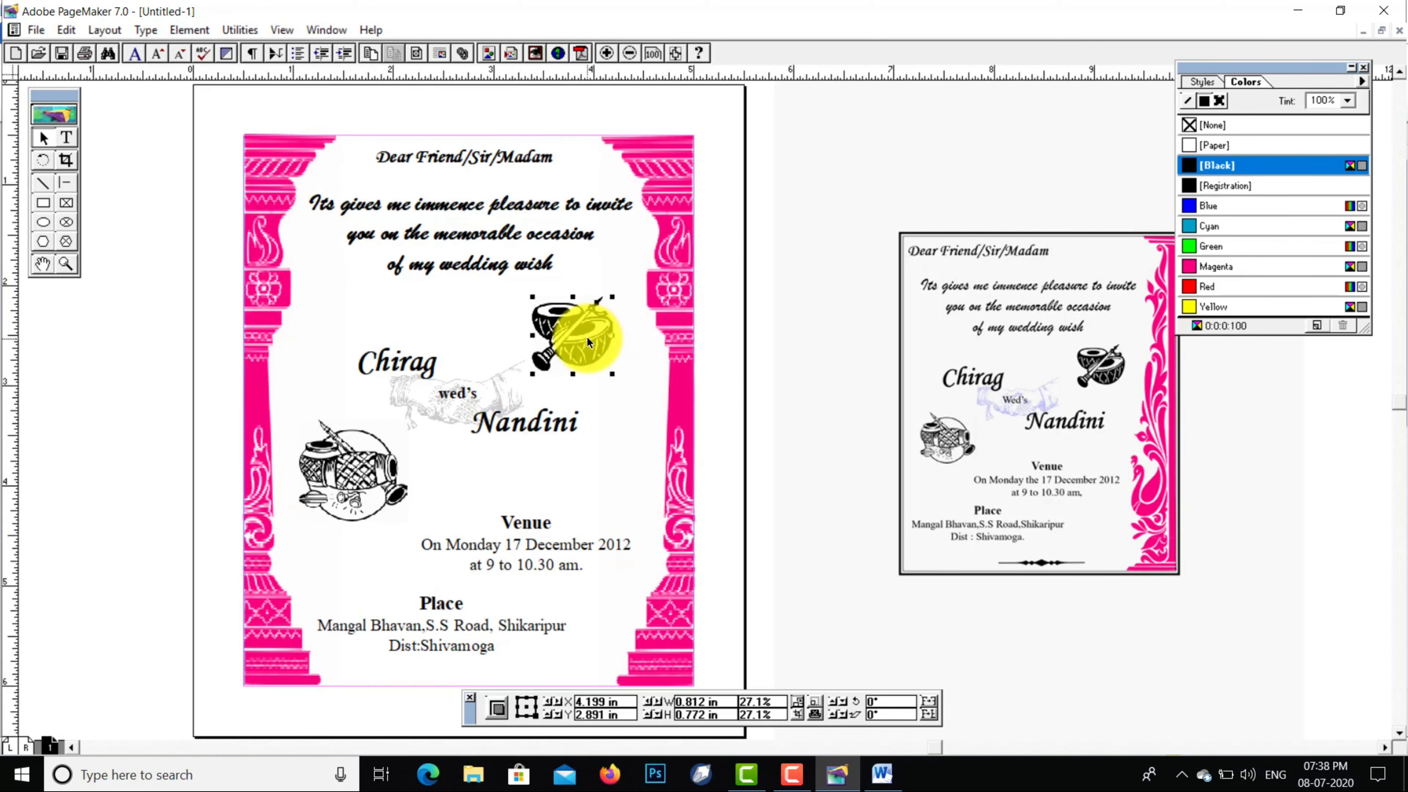
key("Up")
key("Up")
key("Up")
key("Up")
key("Up")
key("Right")
key("Right")
key("Right")
key("Right")
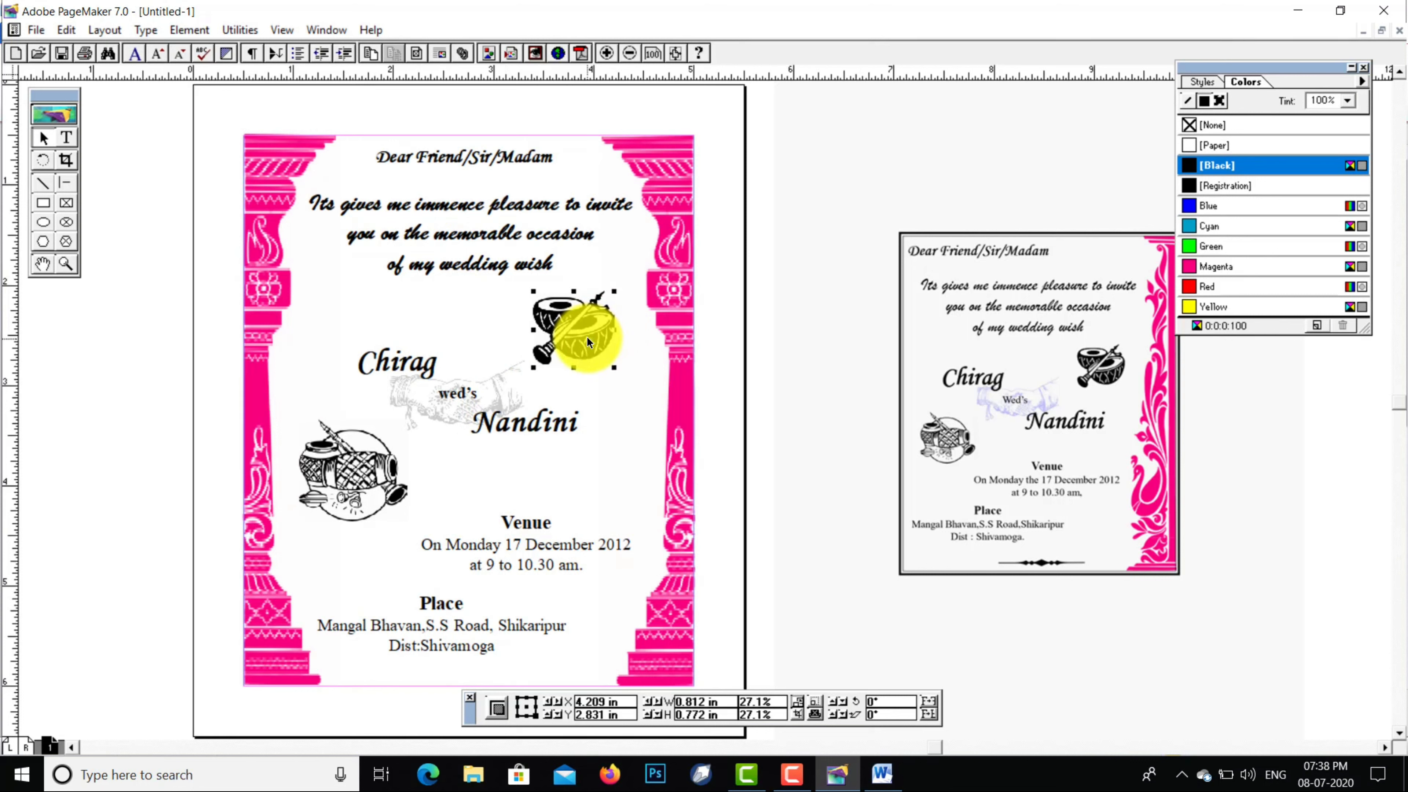
key("Right")
key("Right")
key("Right")
key("Right")
key("Right")
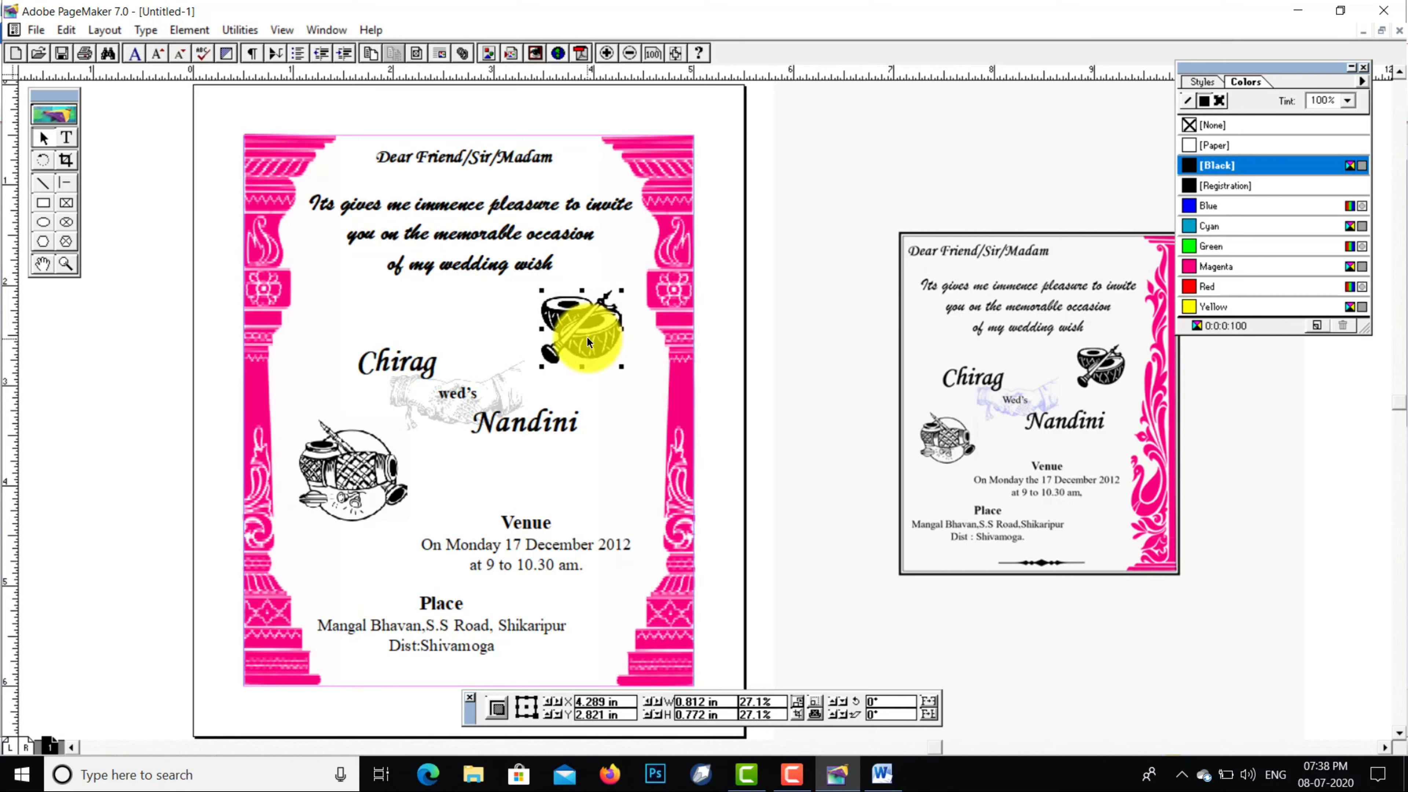
Scale the instrument image below the groom's name down to about 0.98 by 0.92 in and nudge it slightly down
left_click(339, 485)
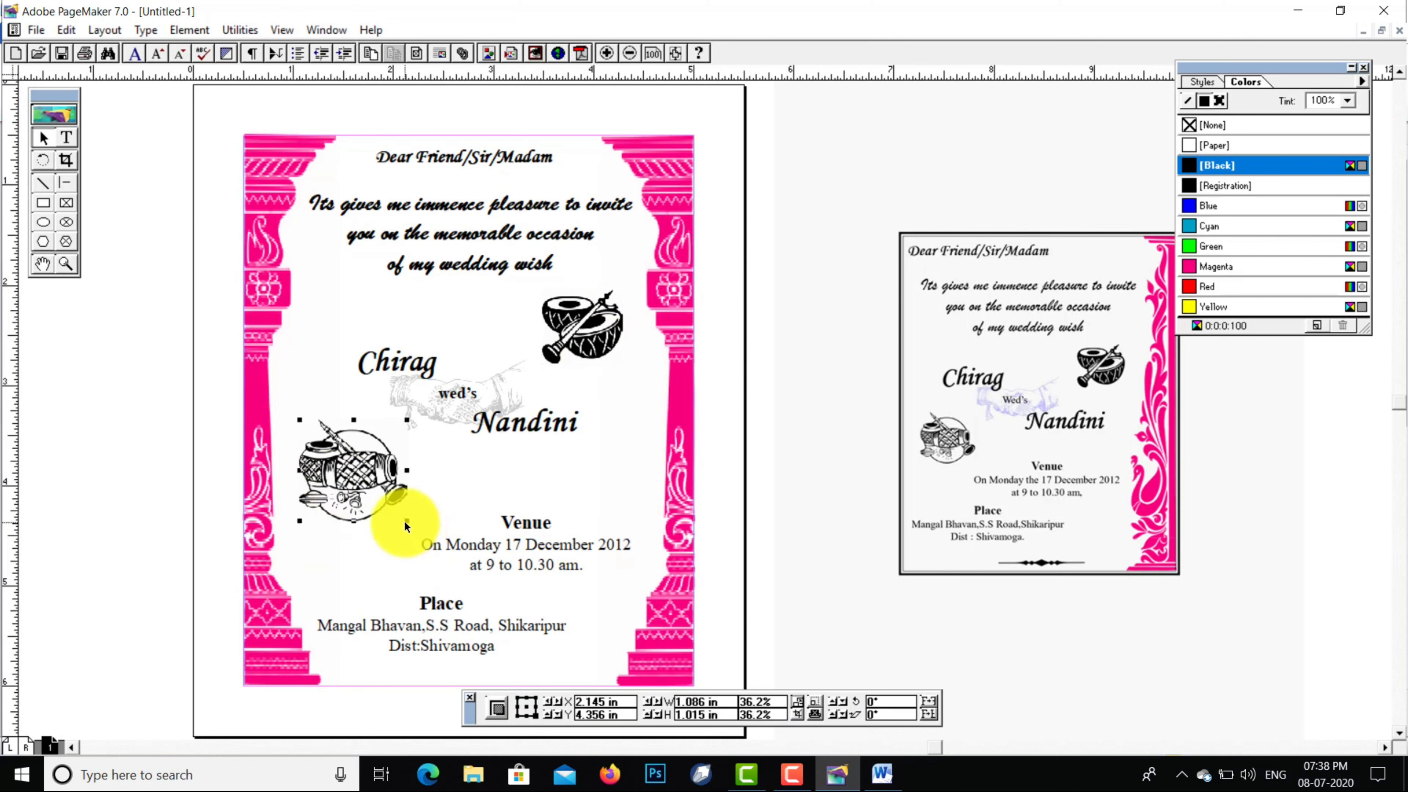
left_click_drag(406, 526, 397, 516)
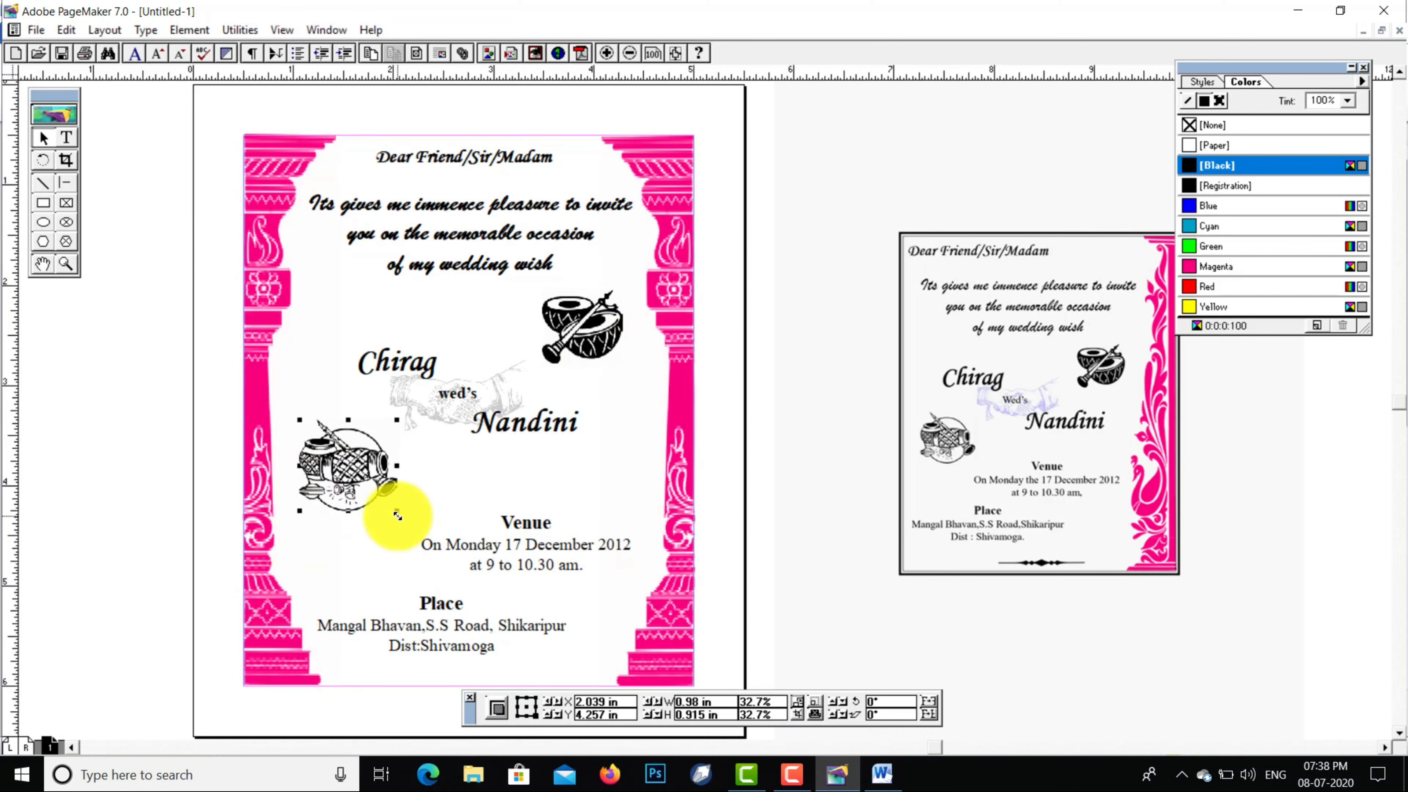
key("Down")
key("Down")
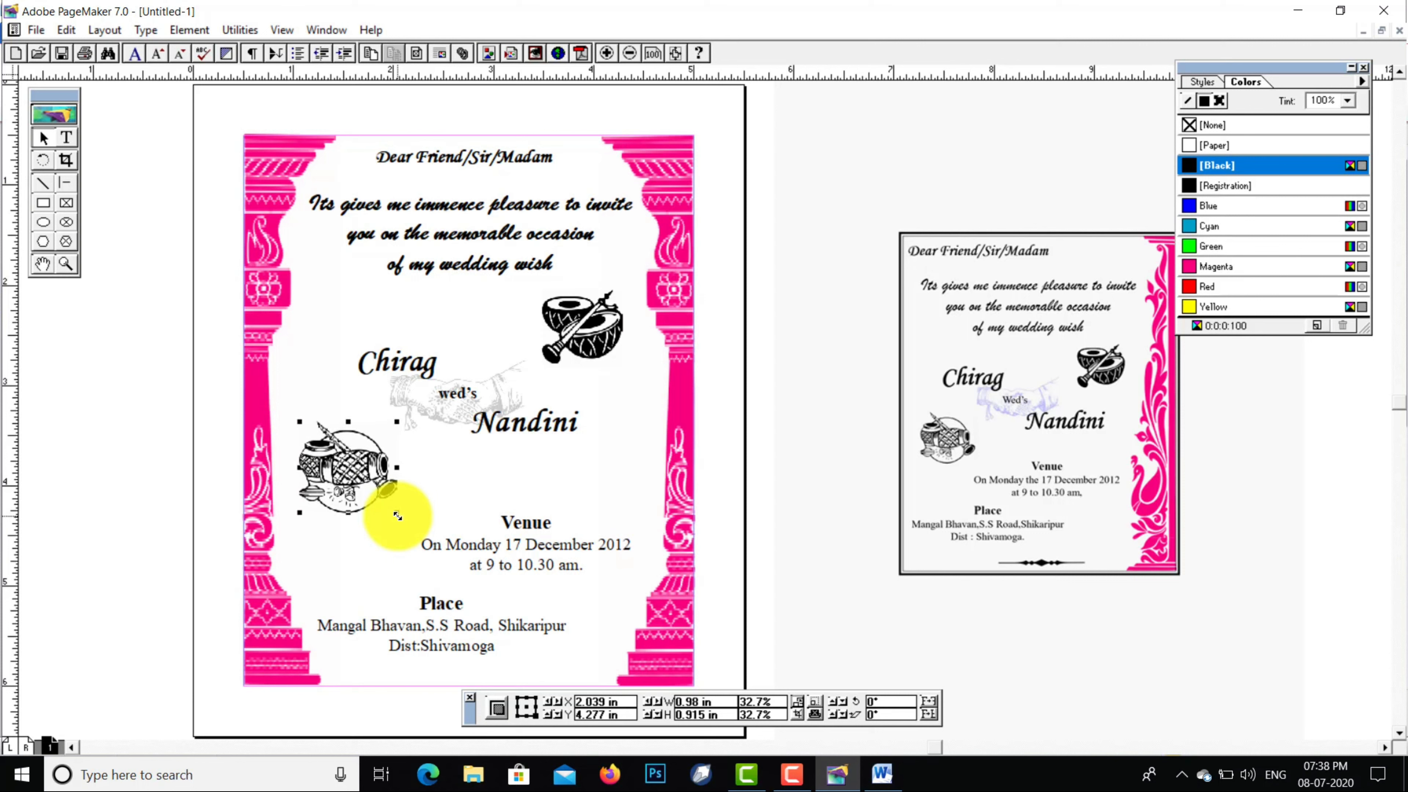
Move the couple's names text block down, mostly clear of the handshake image, to just above the venue heading
left_click(502, 406)
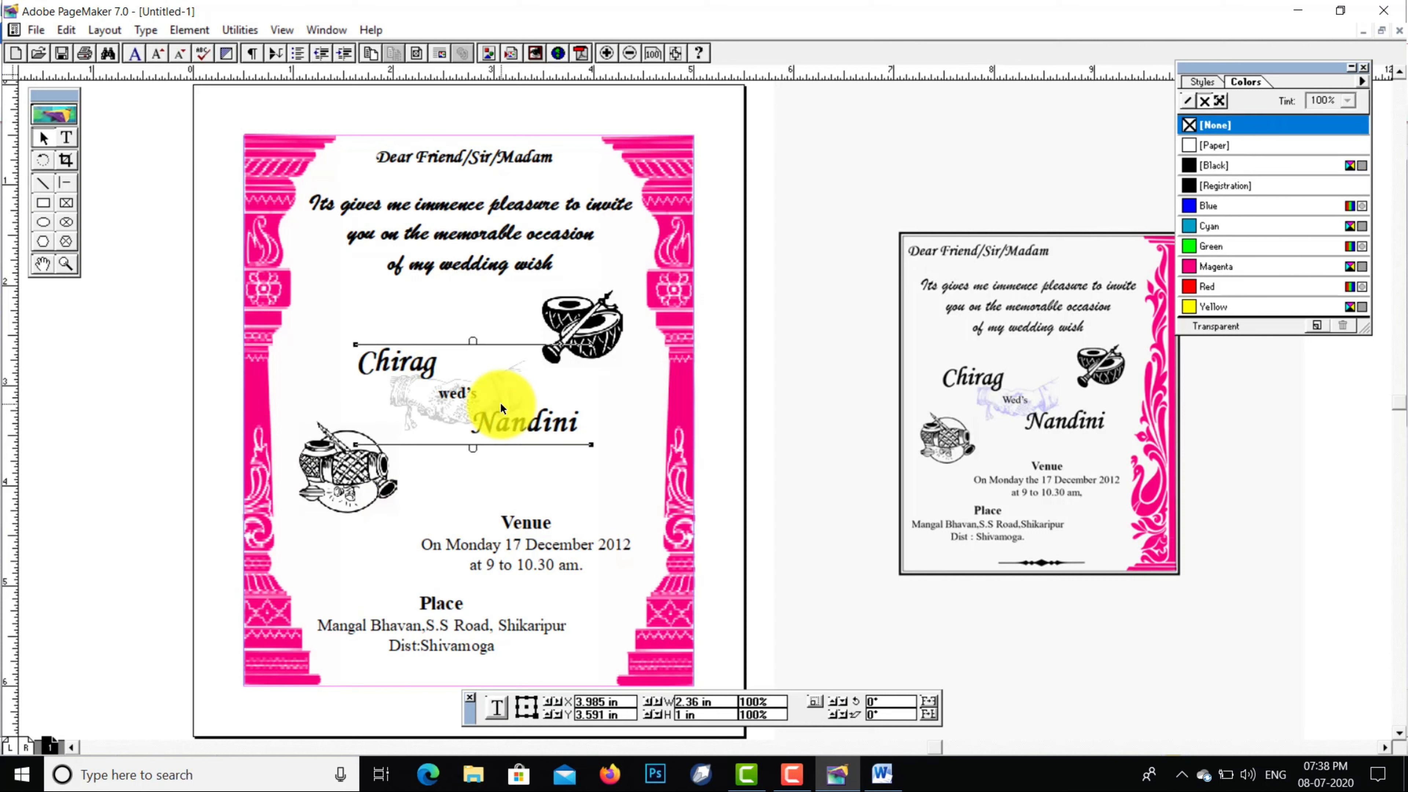
left_click(646, 434)
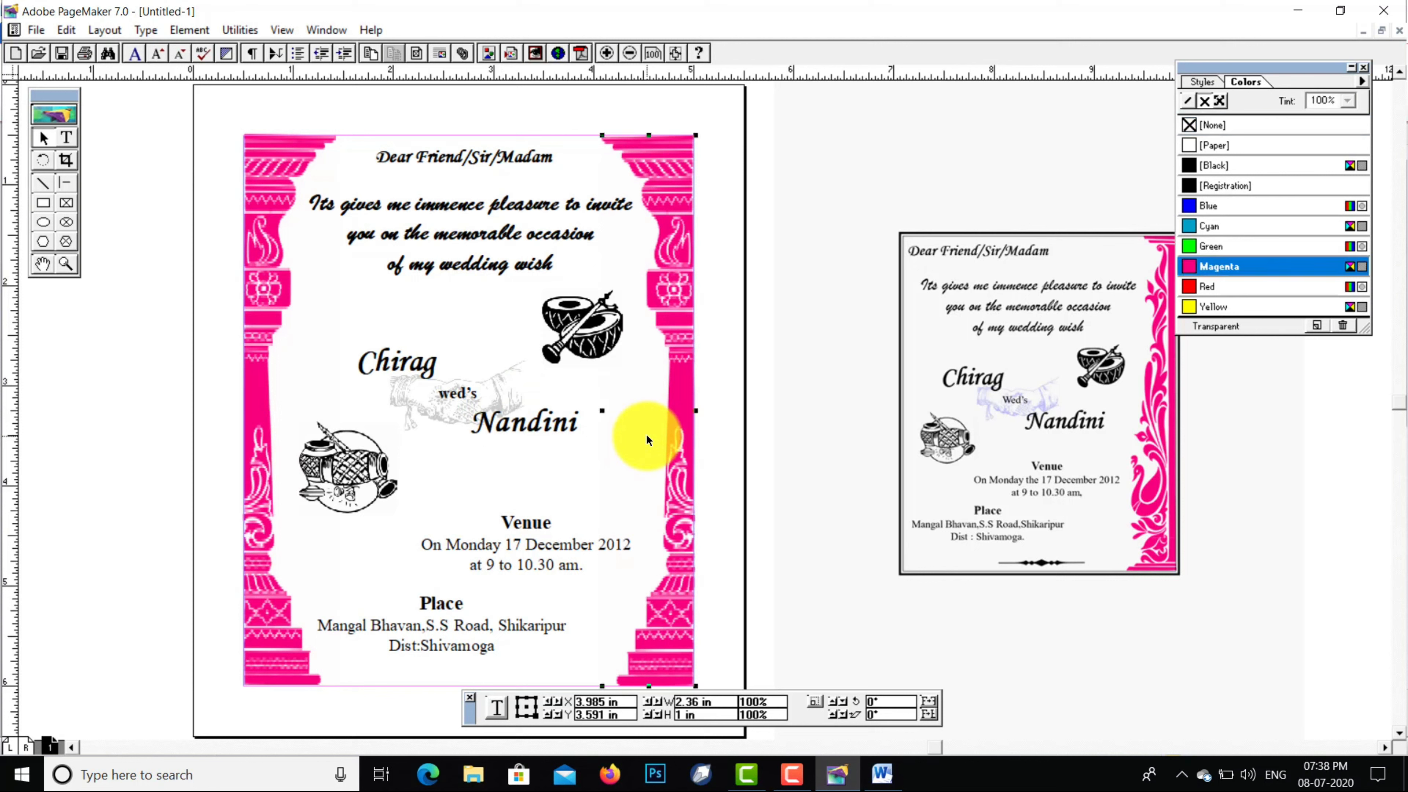
left_click(459, 401)
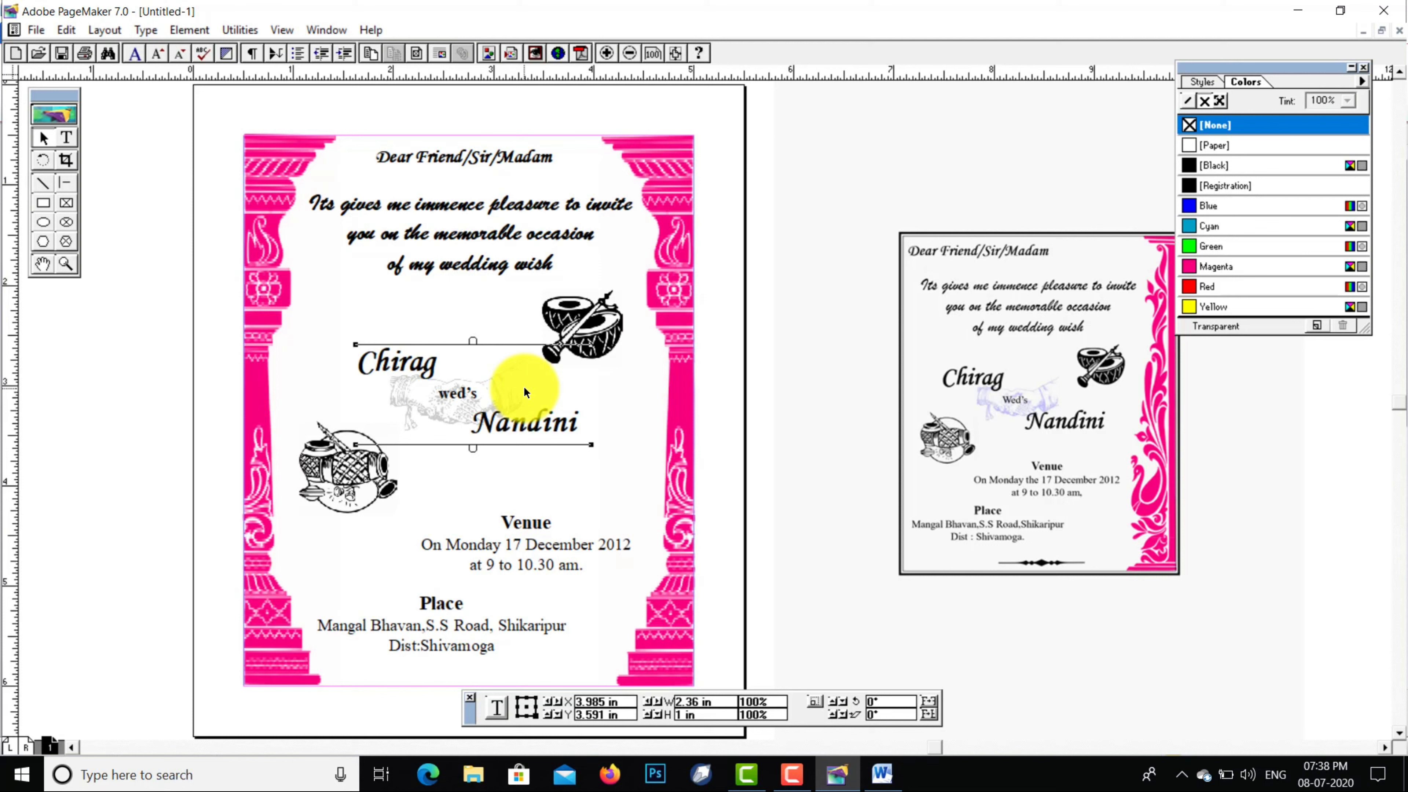
left_click_drag(524, 387, 525, 452)
Recolor the faded handshake image, trying Red and settling on Blue
left_click(488, 387)
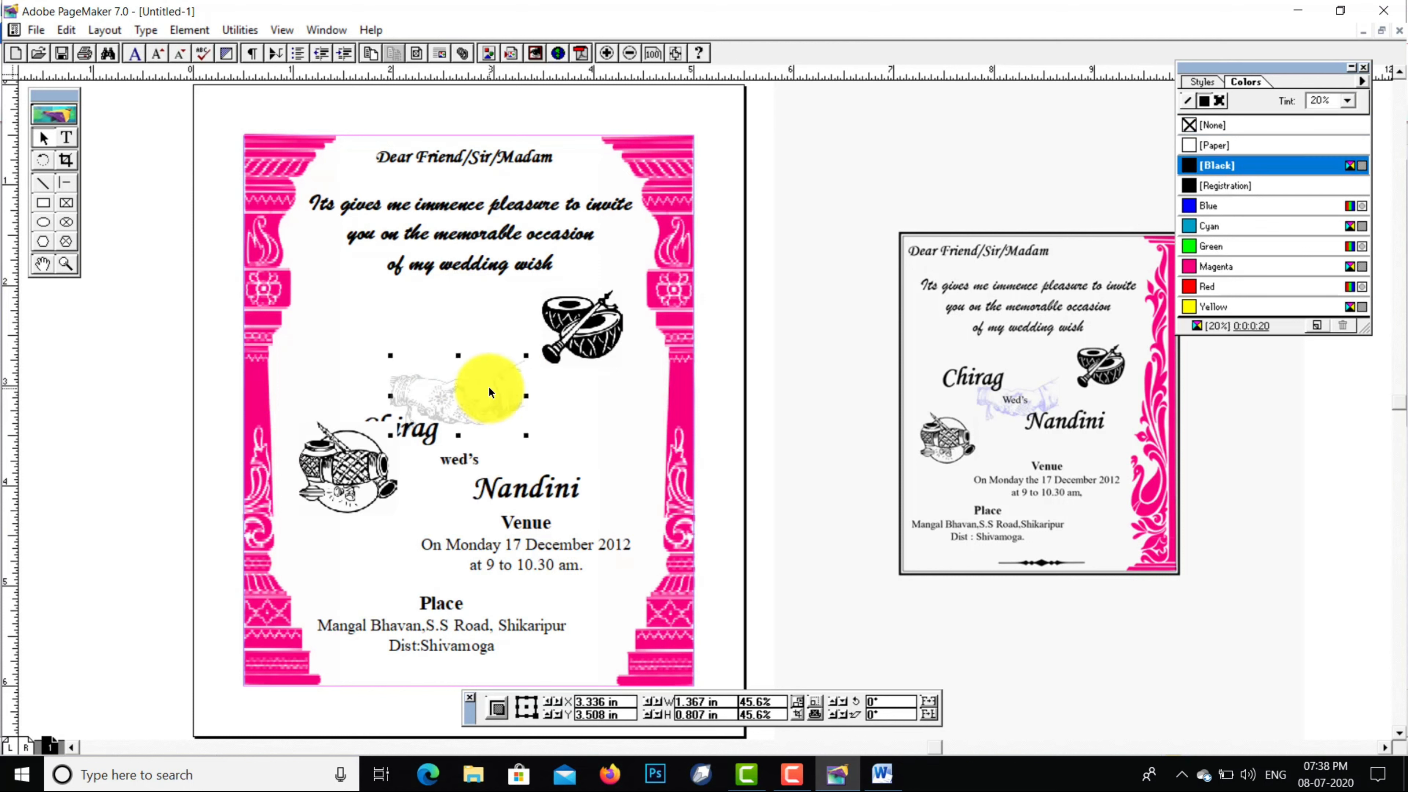
left_click(1201, 284)
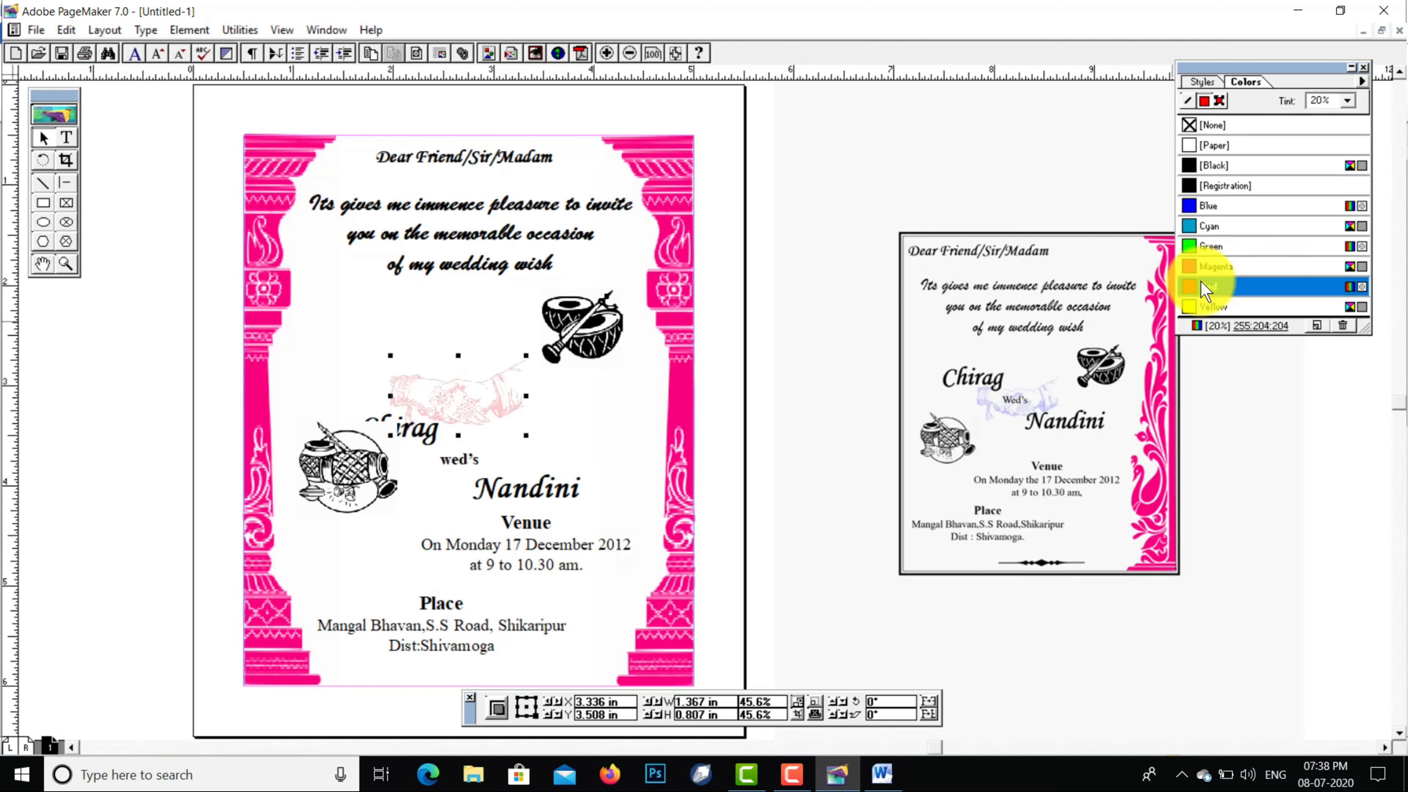
left_click(1217, 209)
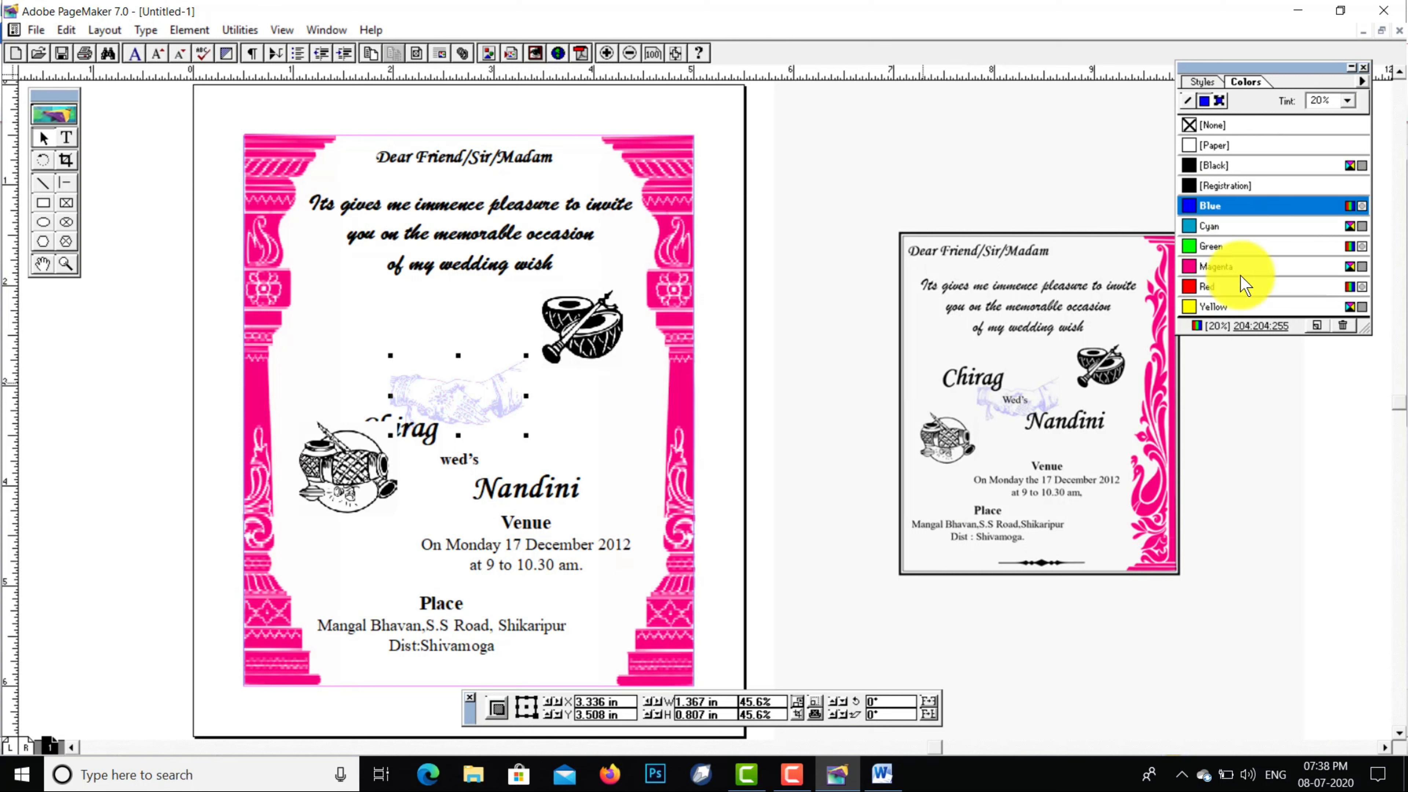
Set the tint of the blue handshake image to 40%
left_click(1349, 101)
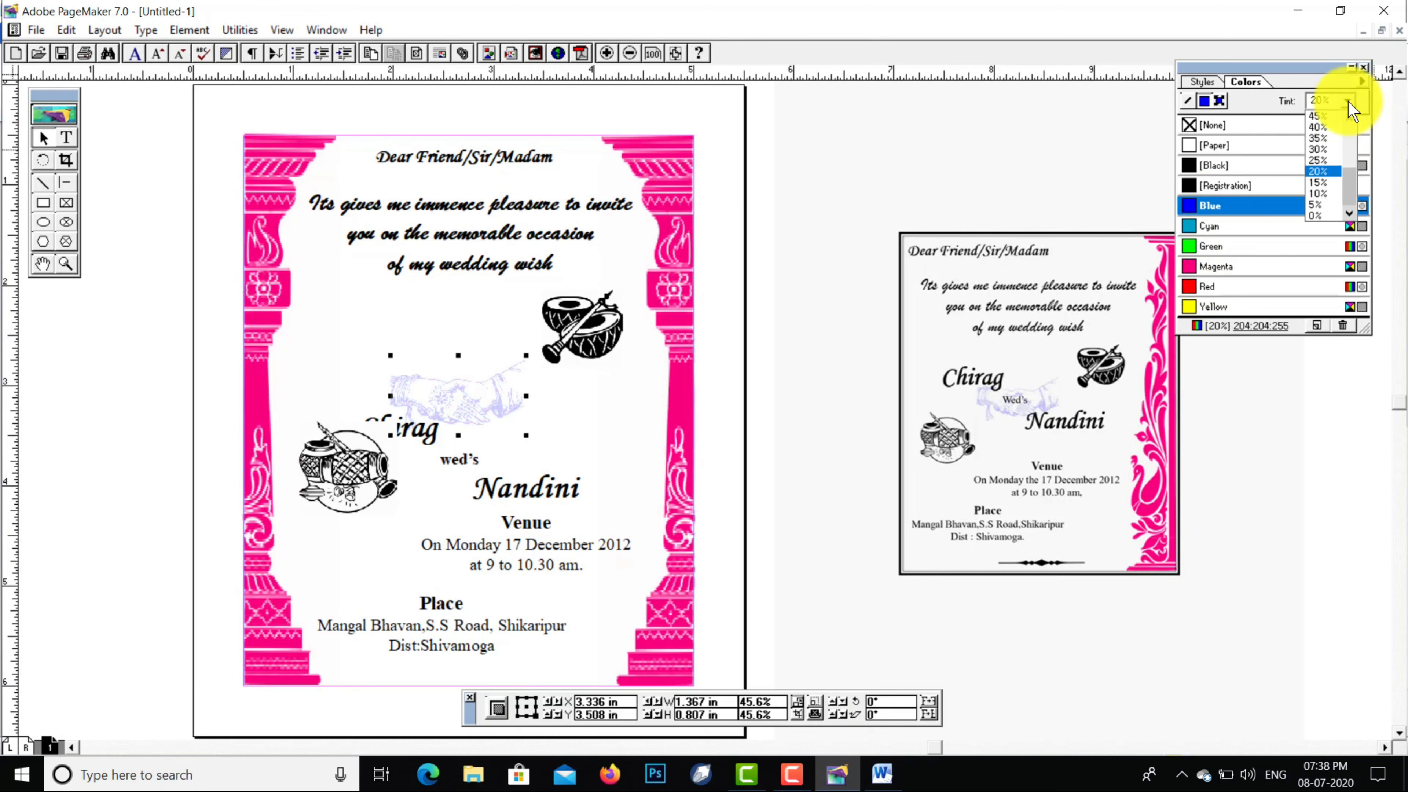
left_click(1336, 122)
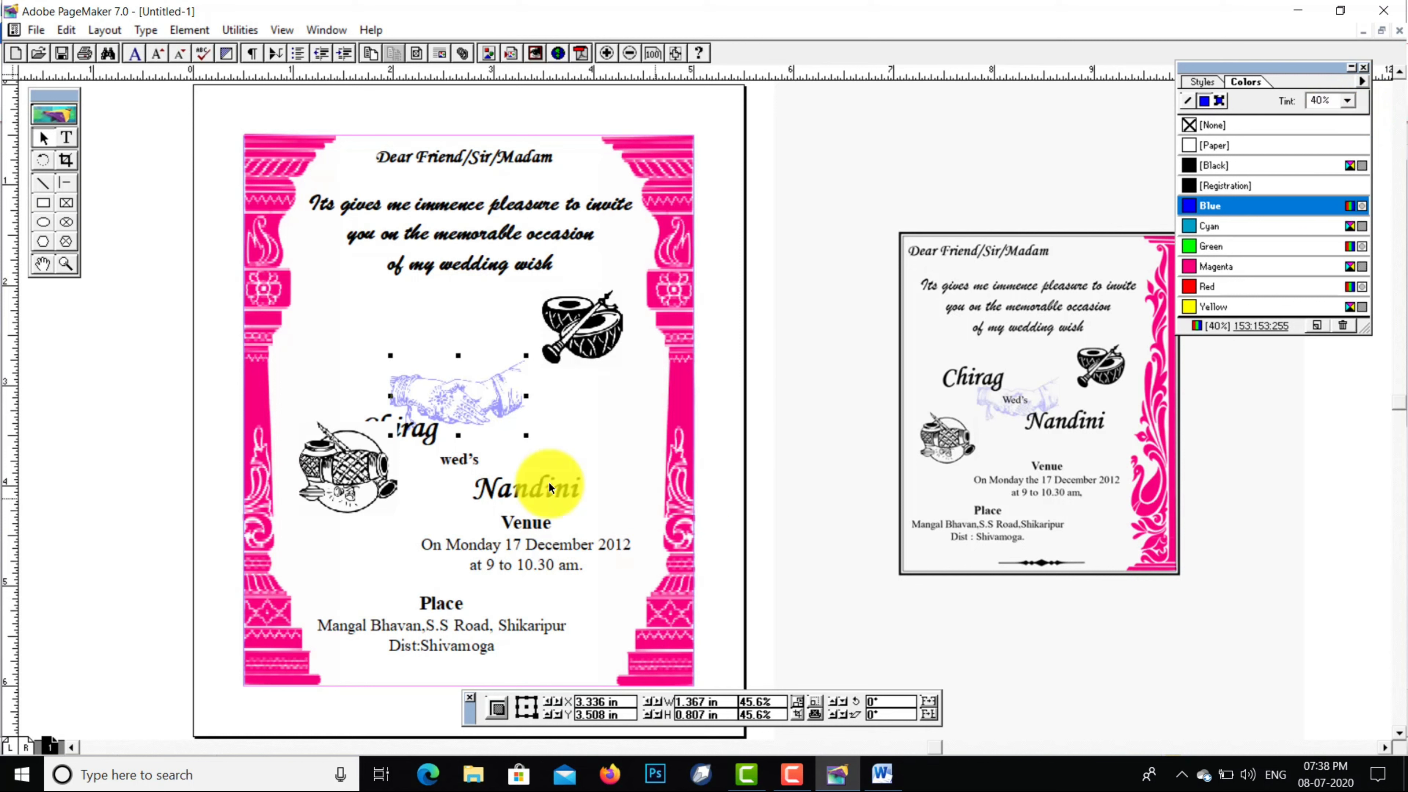
Move the couple's names text block up over the handshake image, to about Y 3.63 in
left_click(457, 474)
key("Up")
key("Up")
key("Up")
key("Up")
key("Up")
key("Up")
key("Up")
key("Up")
key("Up")
key("Up")
key("Up")
key("Up")
key("Up")
key("Up")
key("Up")
key("Up")
key("Up")
key("Up")
key("Up")
key("Up")
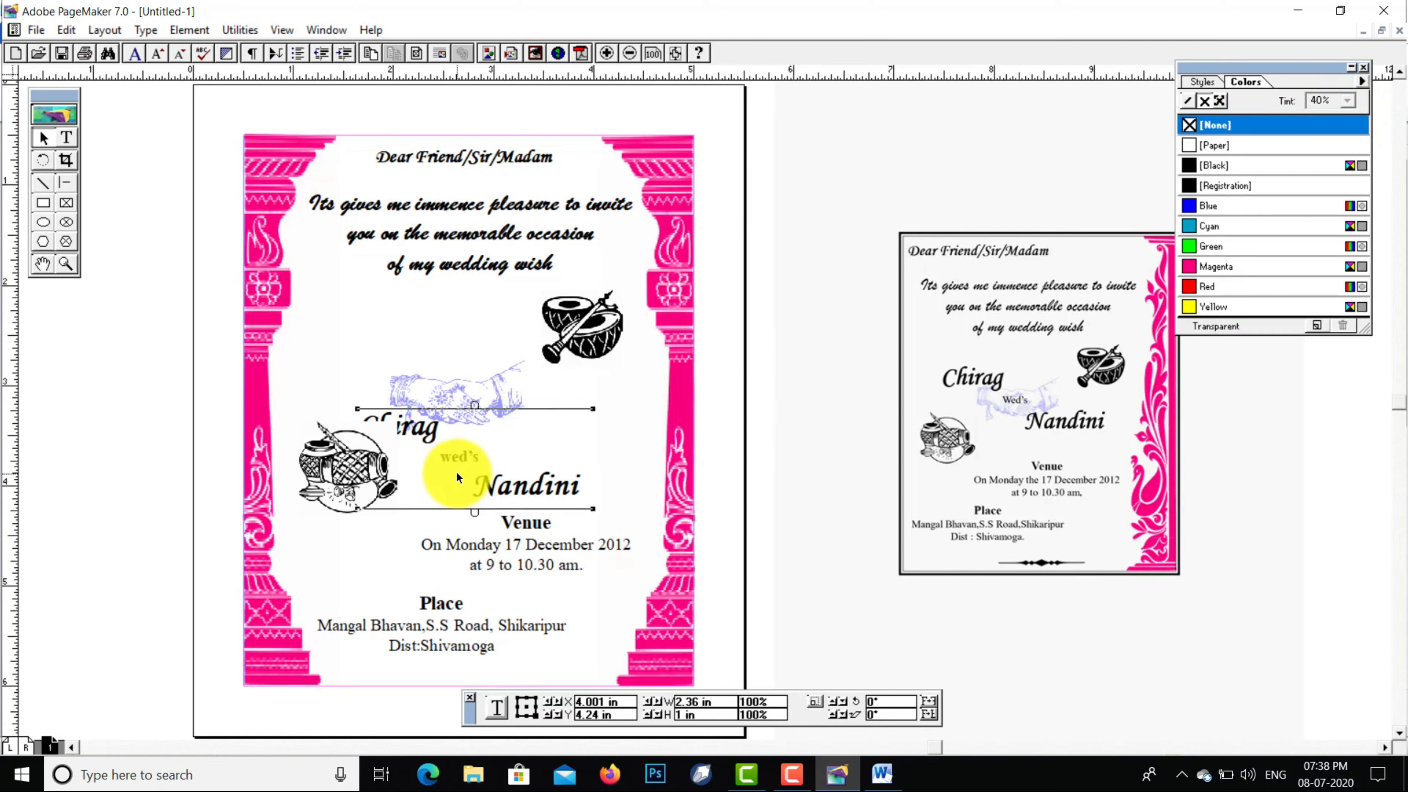
key("Up")
key("Up")
key("Up")
key("Up")
key("Up")
key("Up")
key("Up")
key("Up")
key("Up")
key("Up")
key("Up")
key("Up")
key("Up")
key("Up")
key("Up")
key("Up")
key("Up")
key("Up")
key("Up")
key("Up")
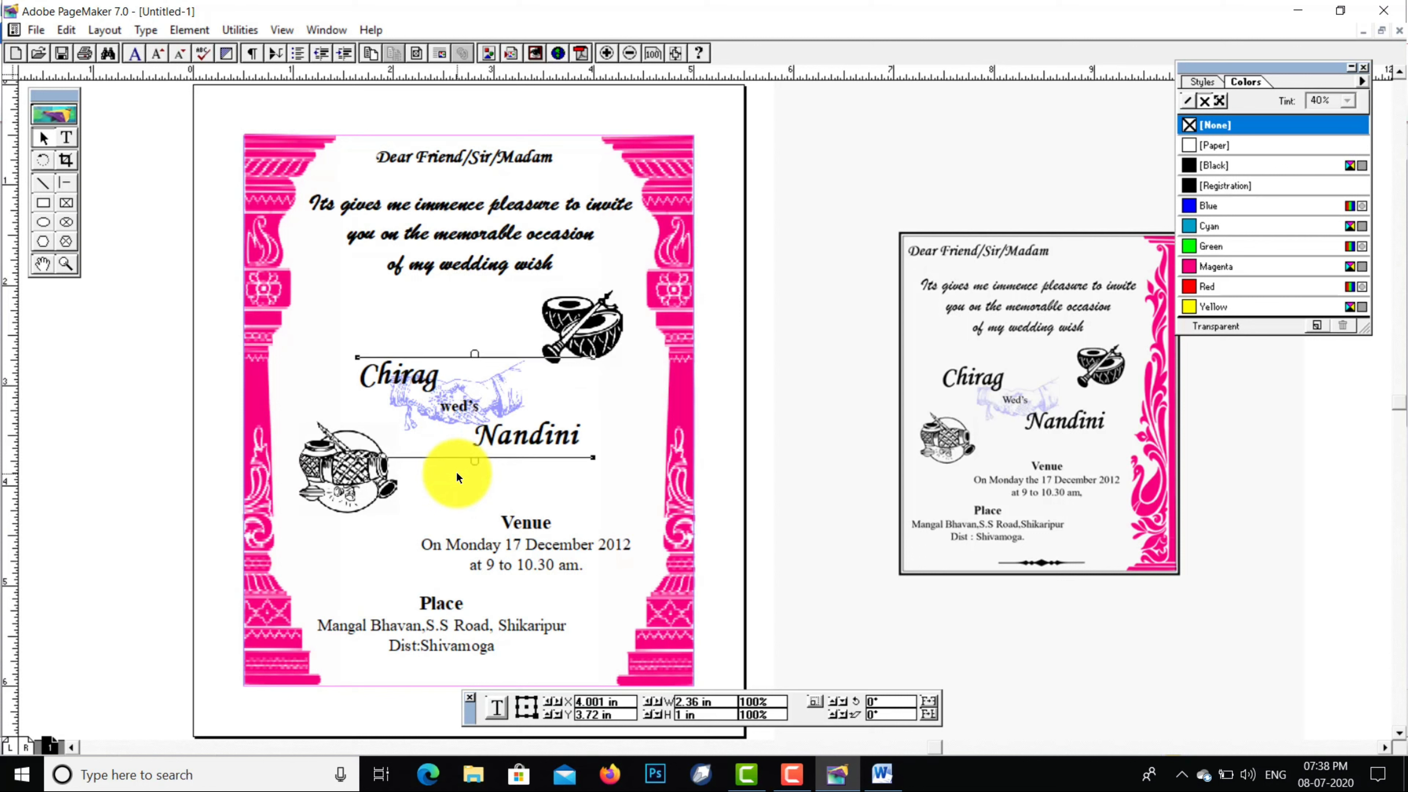
key("Up")
key("Up")
key("Up")
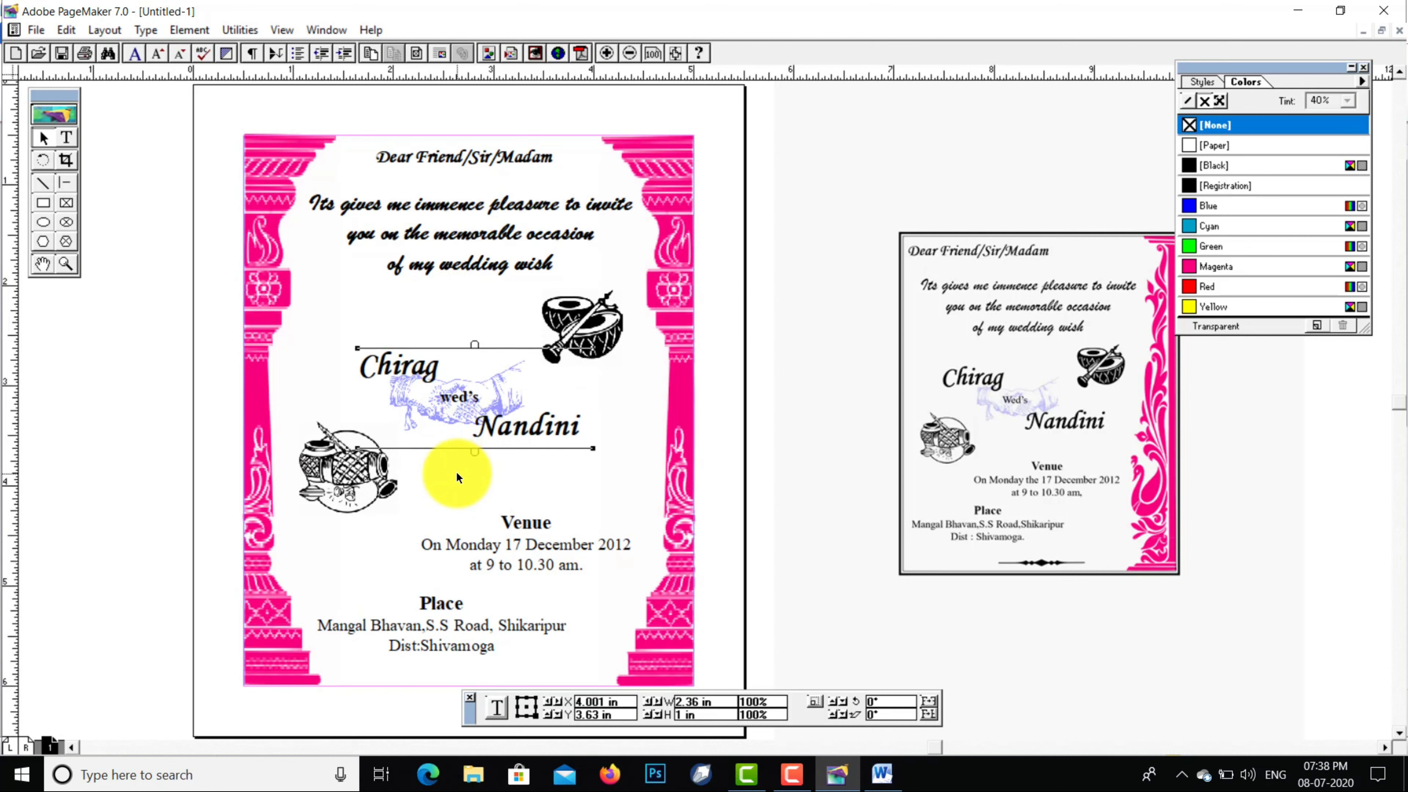
Nudge the couple's names text block slightly left over the handshake, to about X 3.931 in, Y 3.63 in
key("Left")
key("Left")
key("Left")
key("Left")
key("Left")
key("Left")
key("Up")
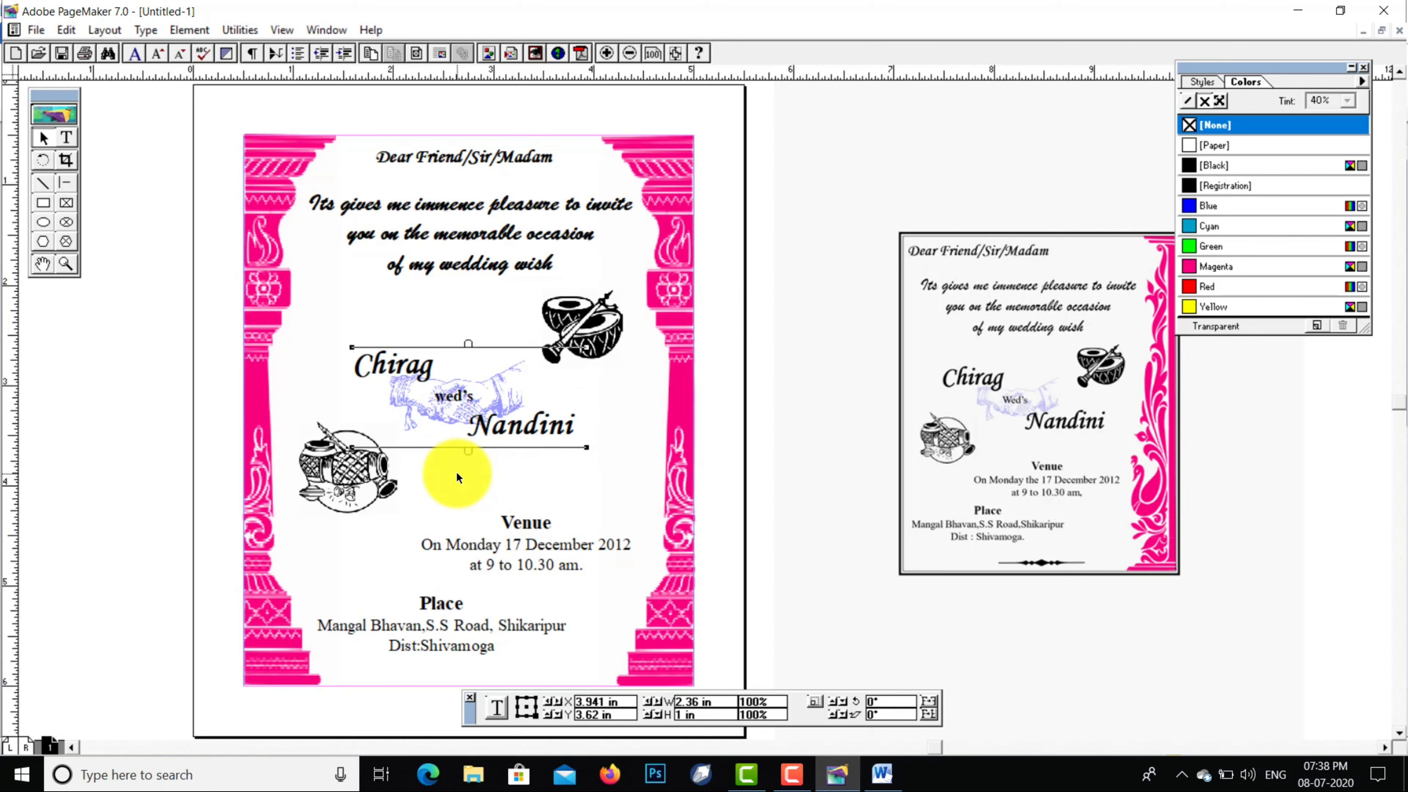
key("Up")
key("Up")
key("Up")
key("Left")
key("Left")
key("Down")
key("Down")
key("Down")
key("Down")
key("Right")
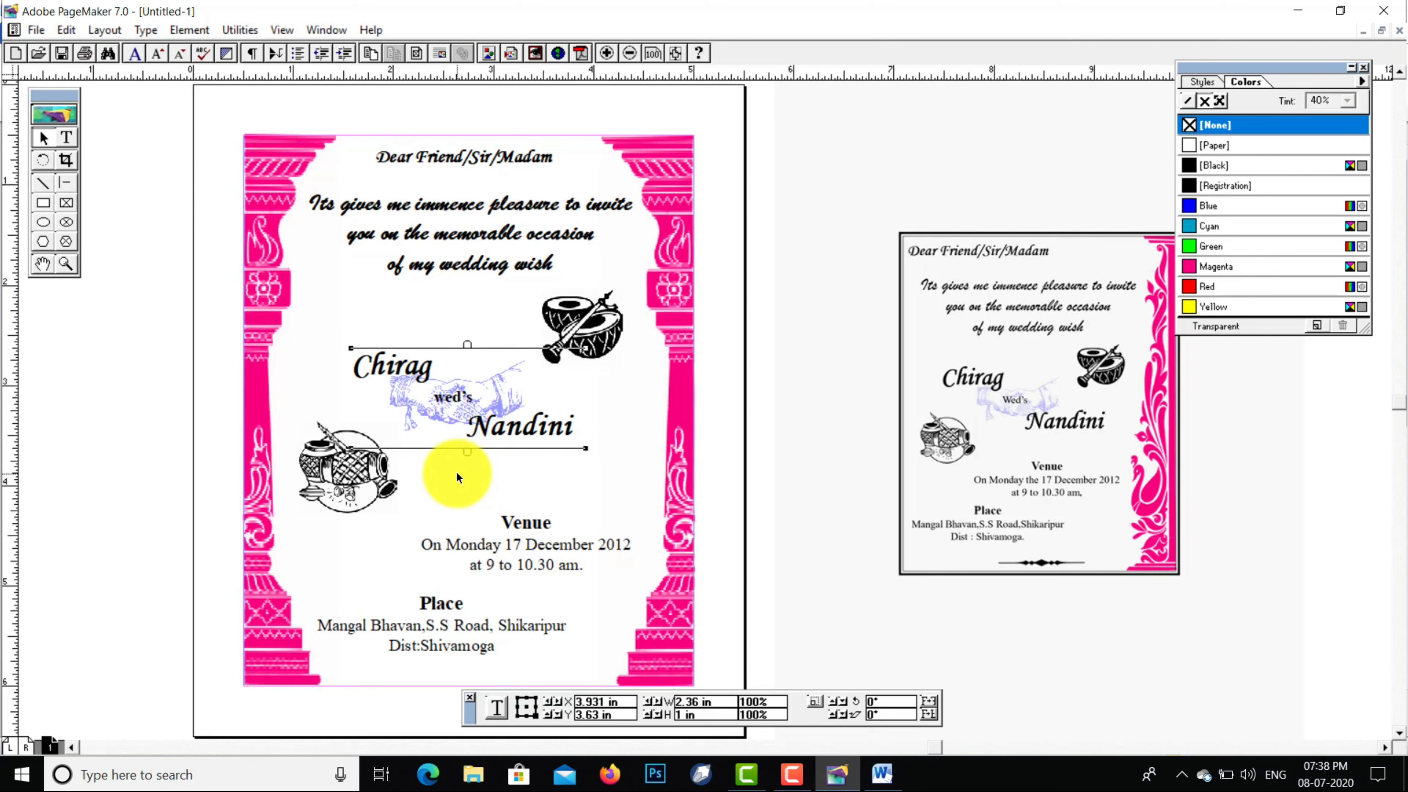
left_click(718, 444)
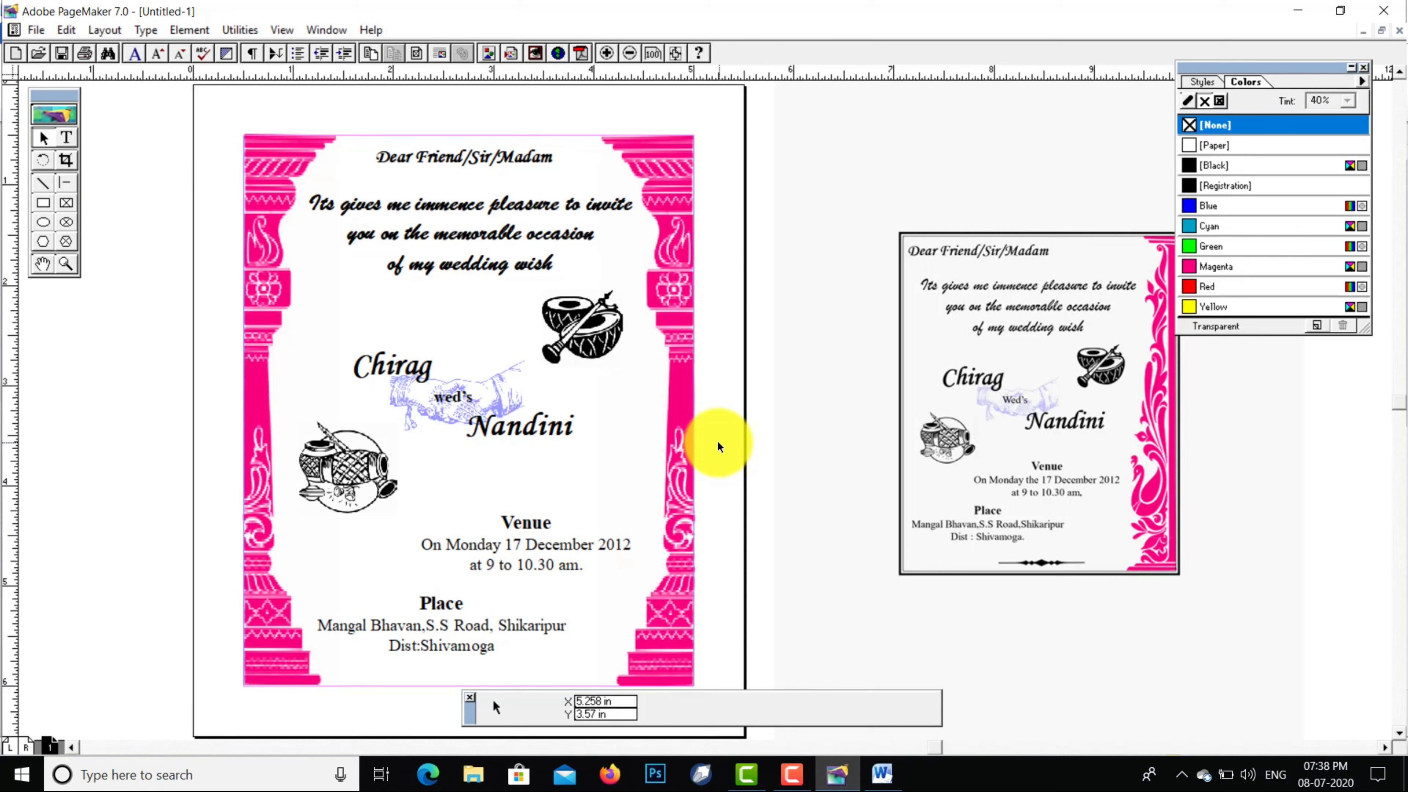
Place the ornamental divider image 52_octopus-pal from the Wedding Card Raw materials folder near the bottom of the card
left_click(40, 30)
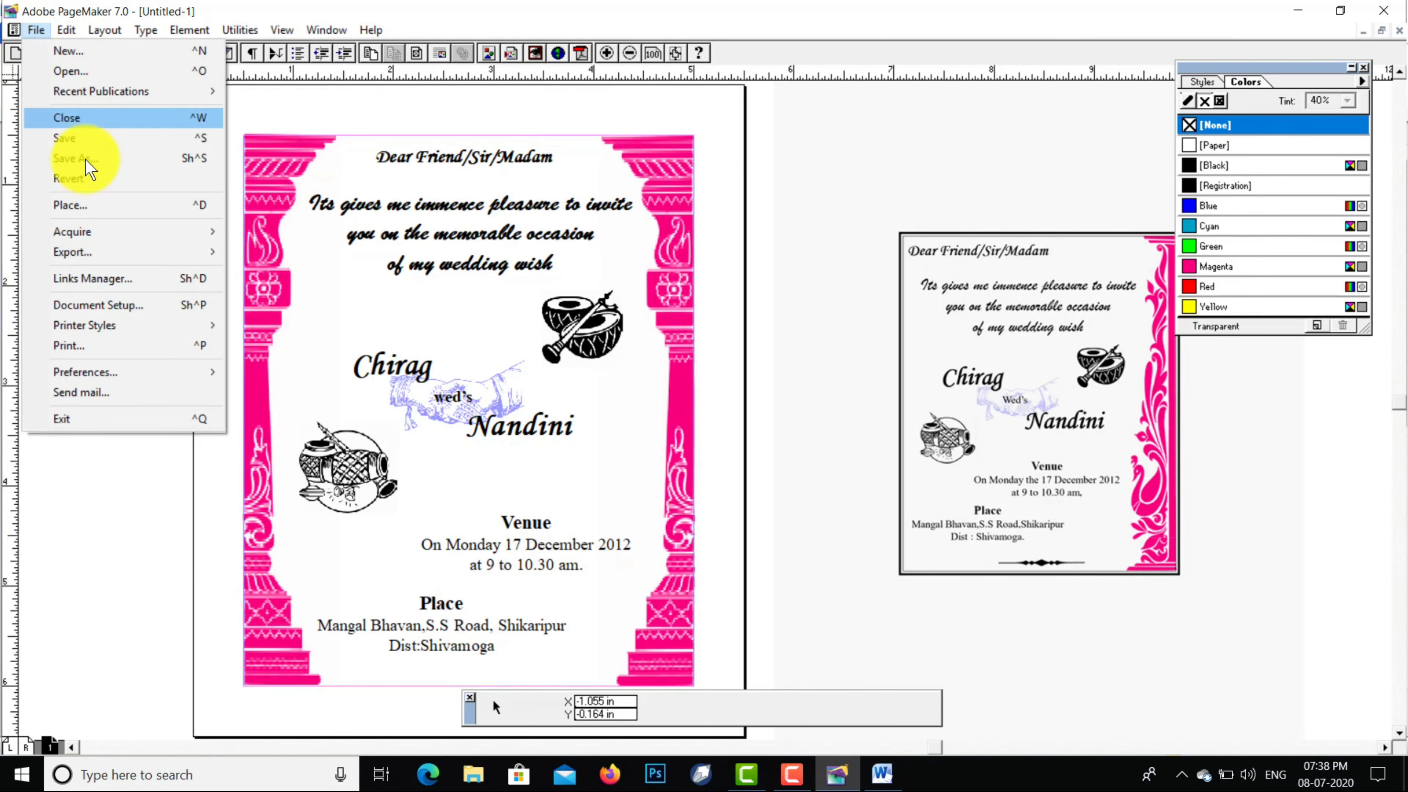
left_click(89, 205)
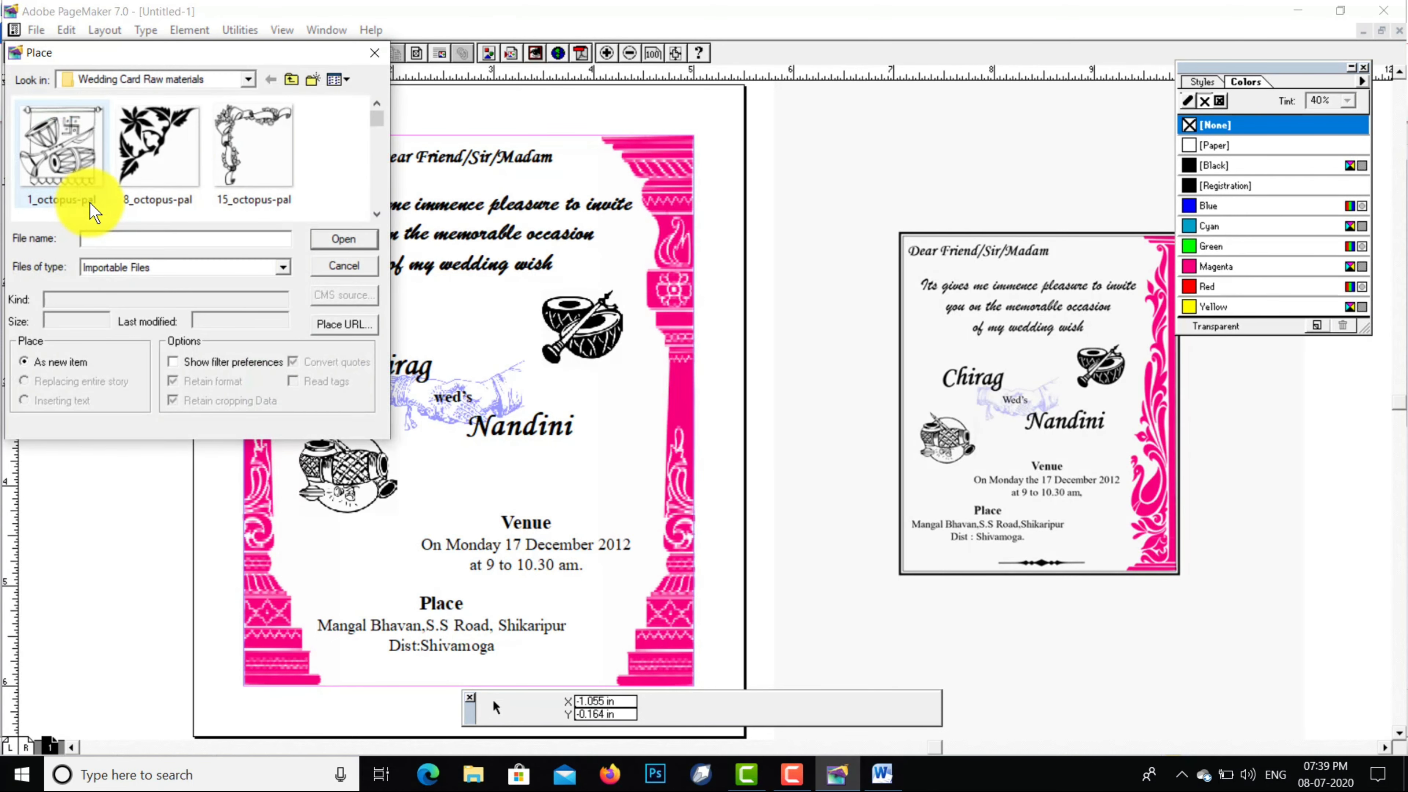
left_click(377, 216)
left_click(377, 215)
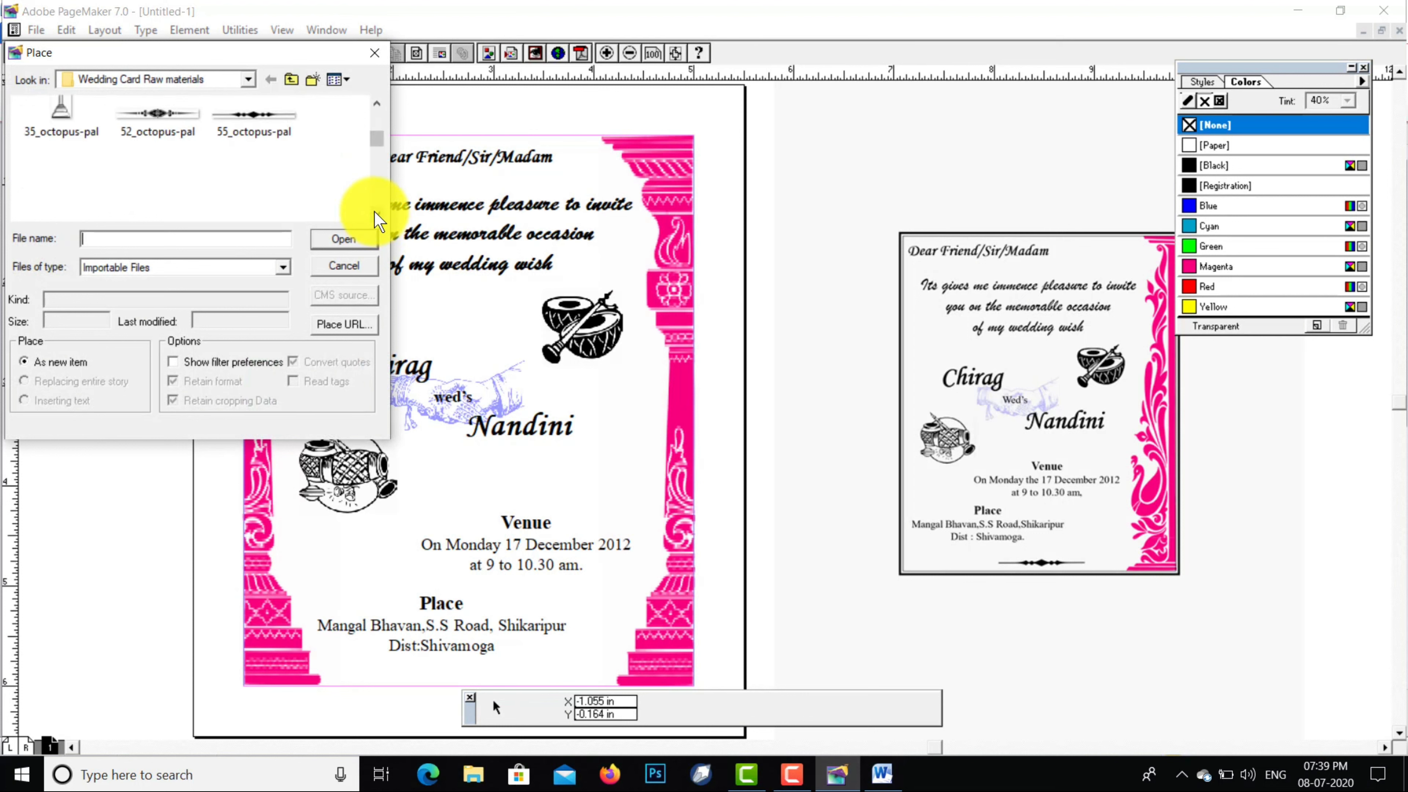
left_click(252, 124)
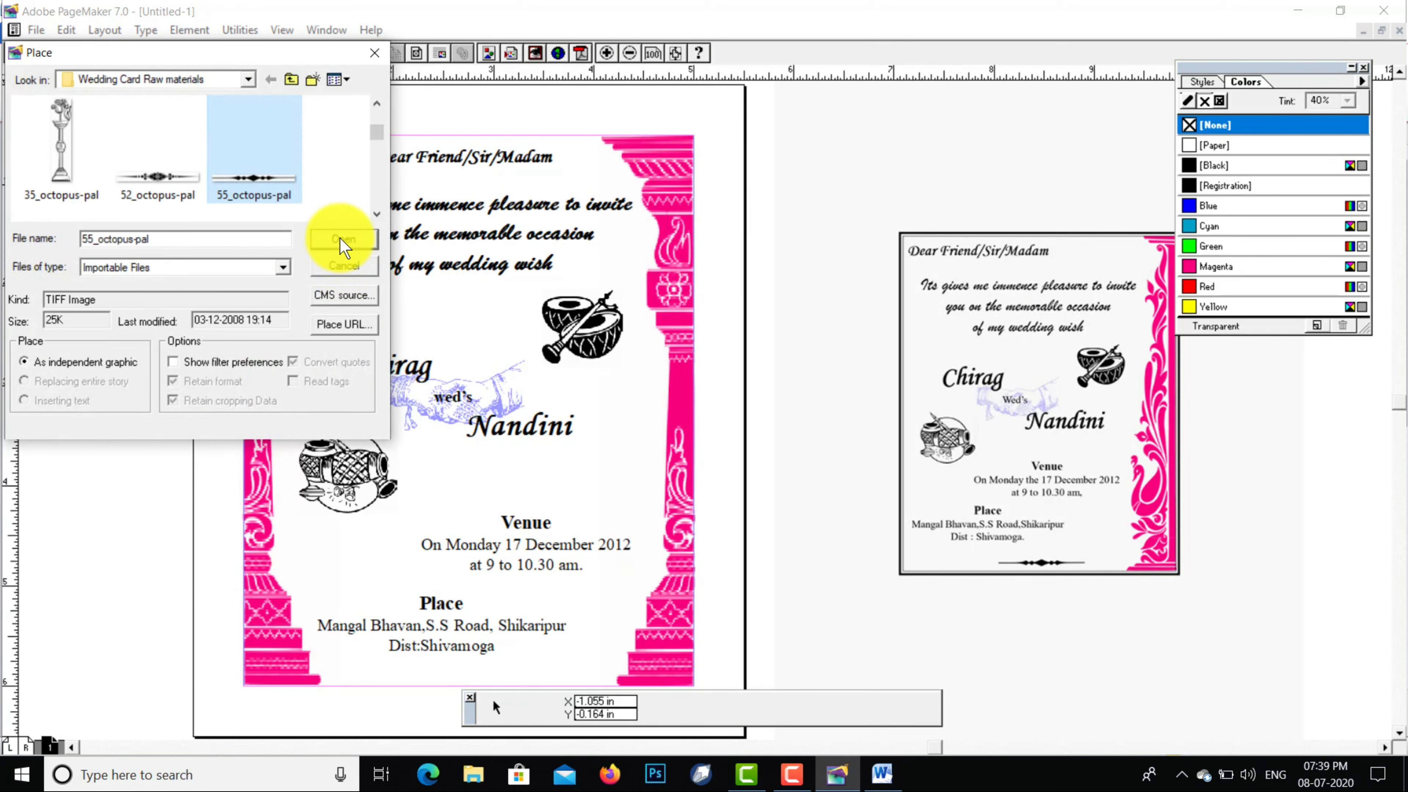
left_click(158, 177)
left_click(342, 239)
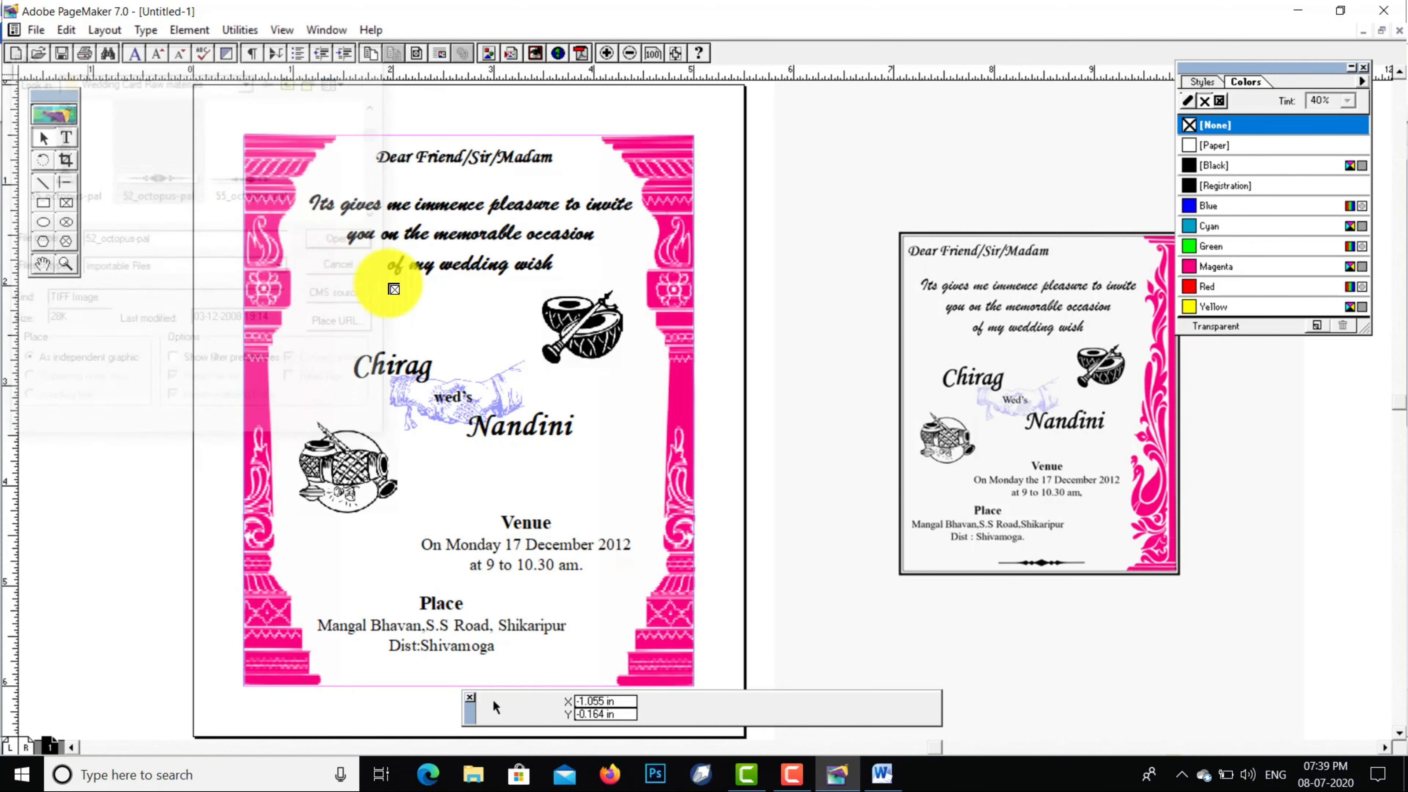
left_click(571, 637)
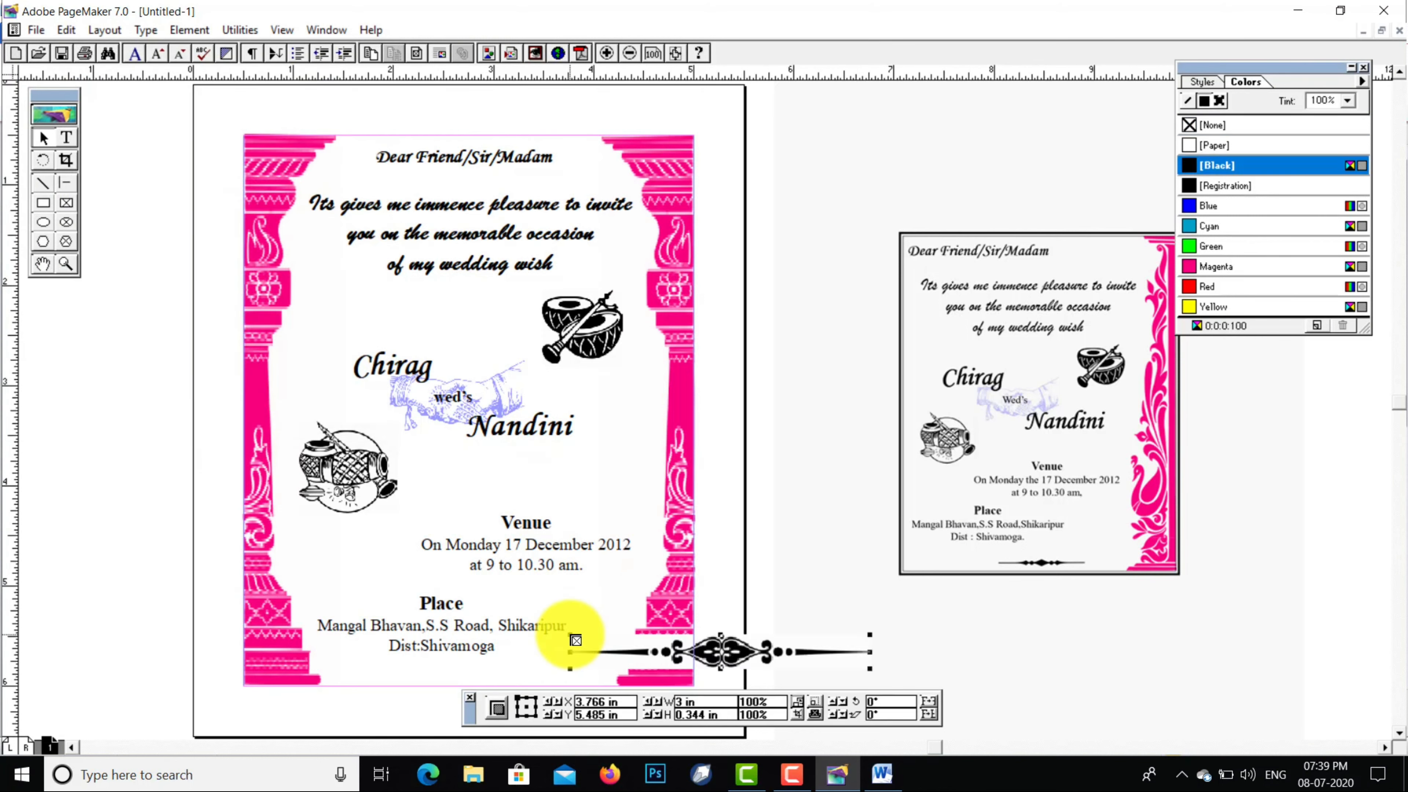
Scale the divider ornament down to about 0.883 by 0.101 in and position it below the venue address
left_click_drag(700, 657, 455, 676)
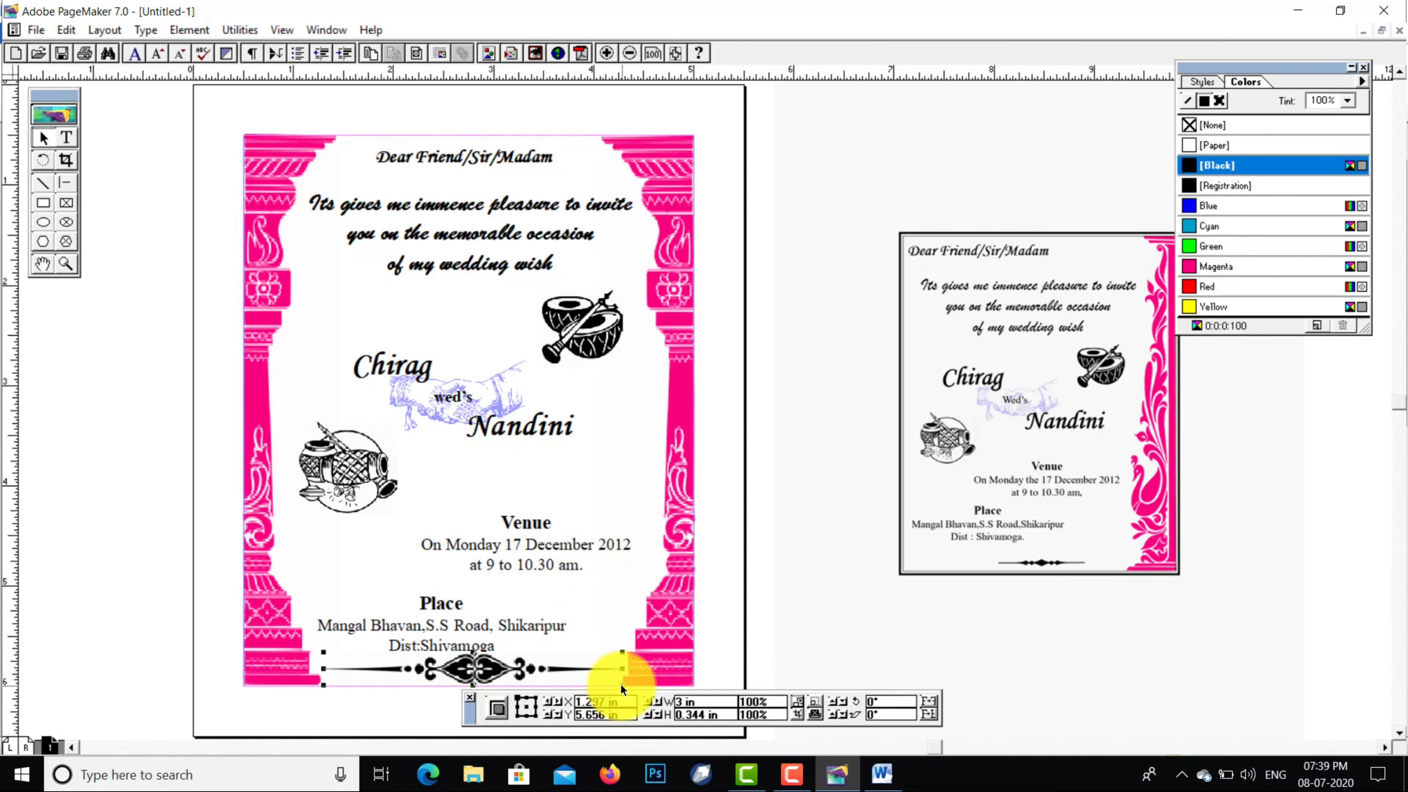
left_click_drag(621, 684, 487, 669)
left_click_drag(530, 611, 494, 671)
Move the Place address text block up, away from the divider ornament, to about Y 5.592 in
left_click(452, 623)
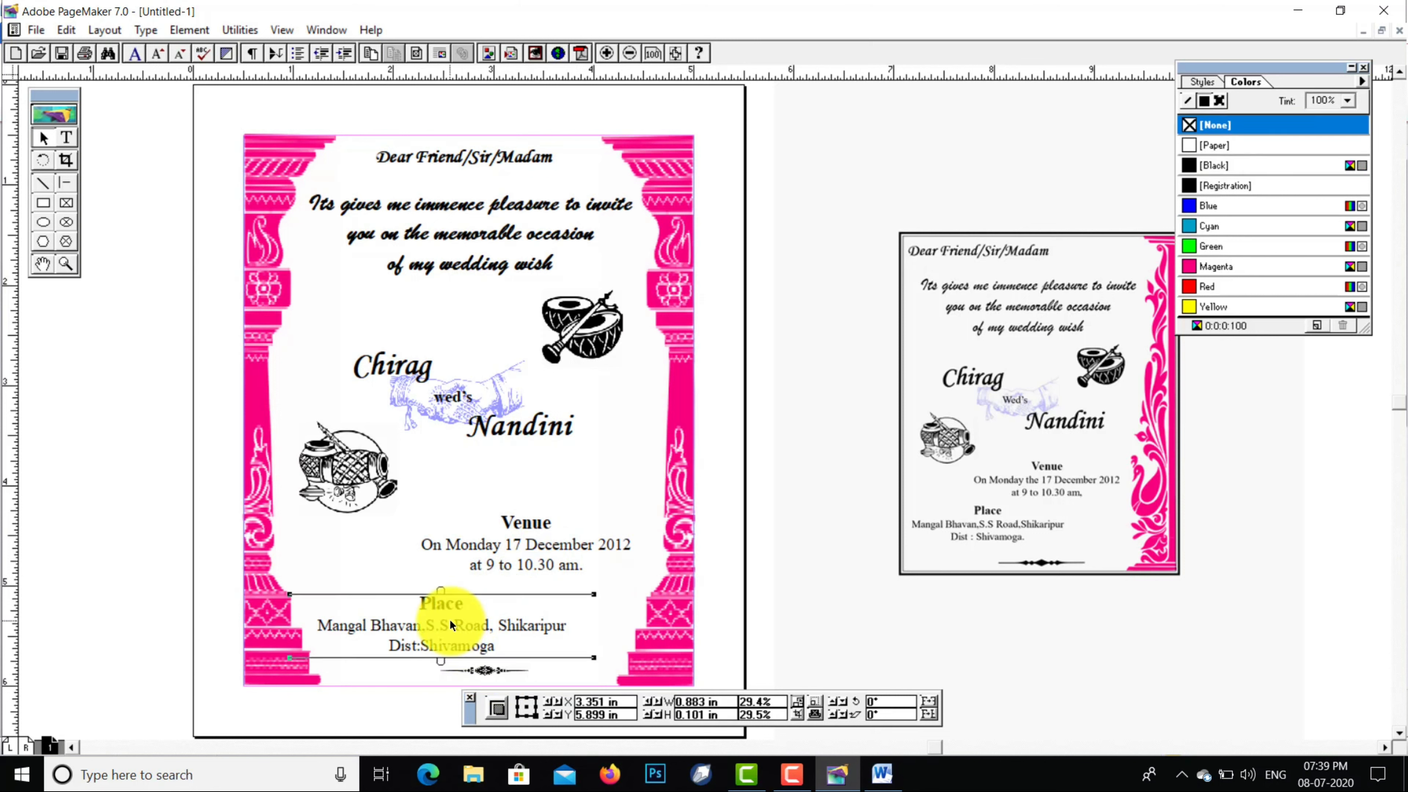
key("Up")
key("Up")
key("Up")
key("Up")
key("Up")
key("Up")
key("Up")
key("Up")
key("Up")
key("Up")
key("Up")
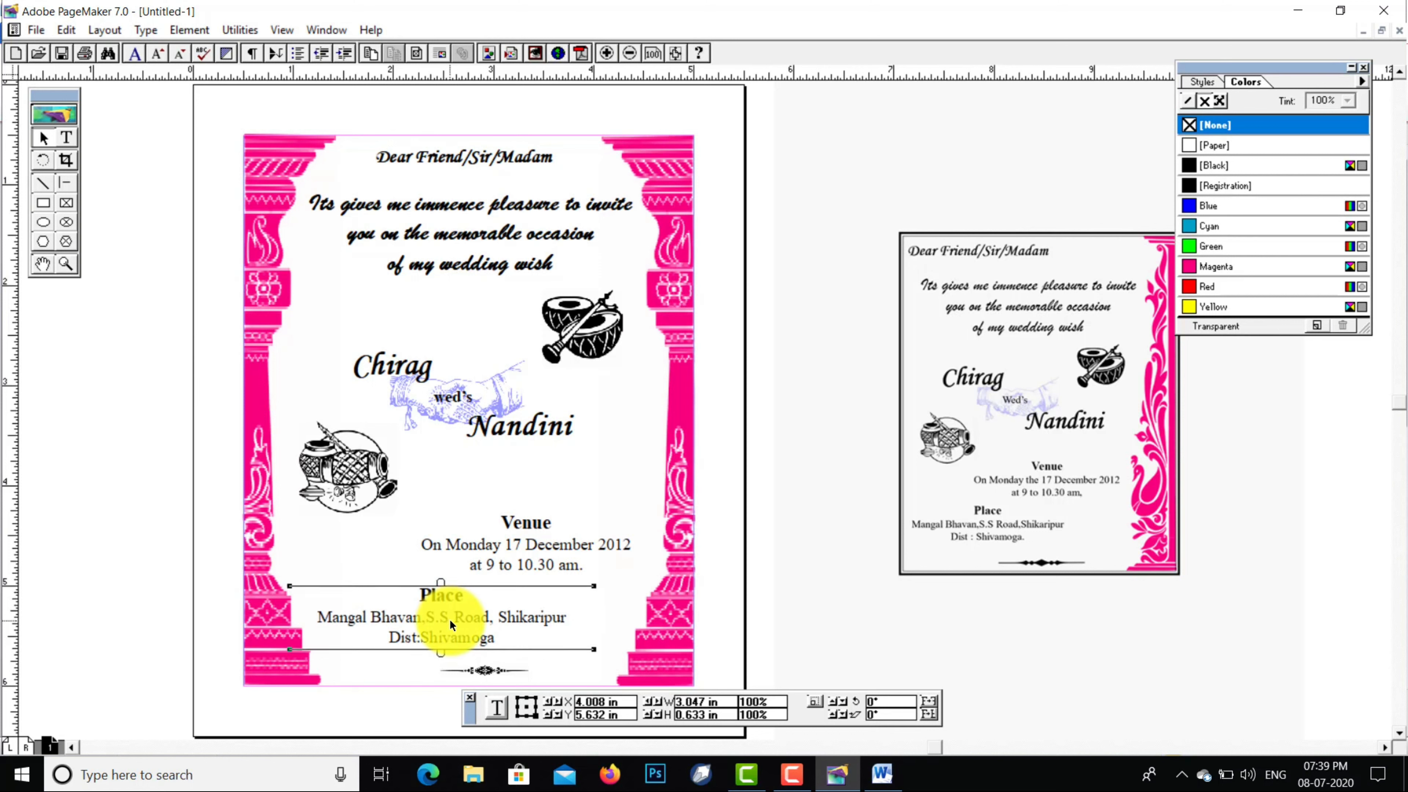
key("Up")
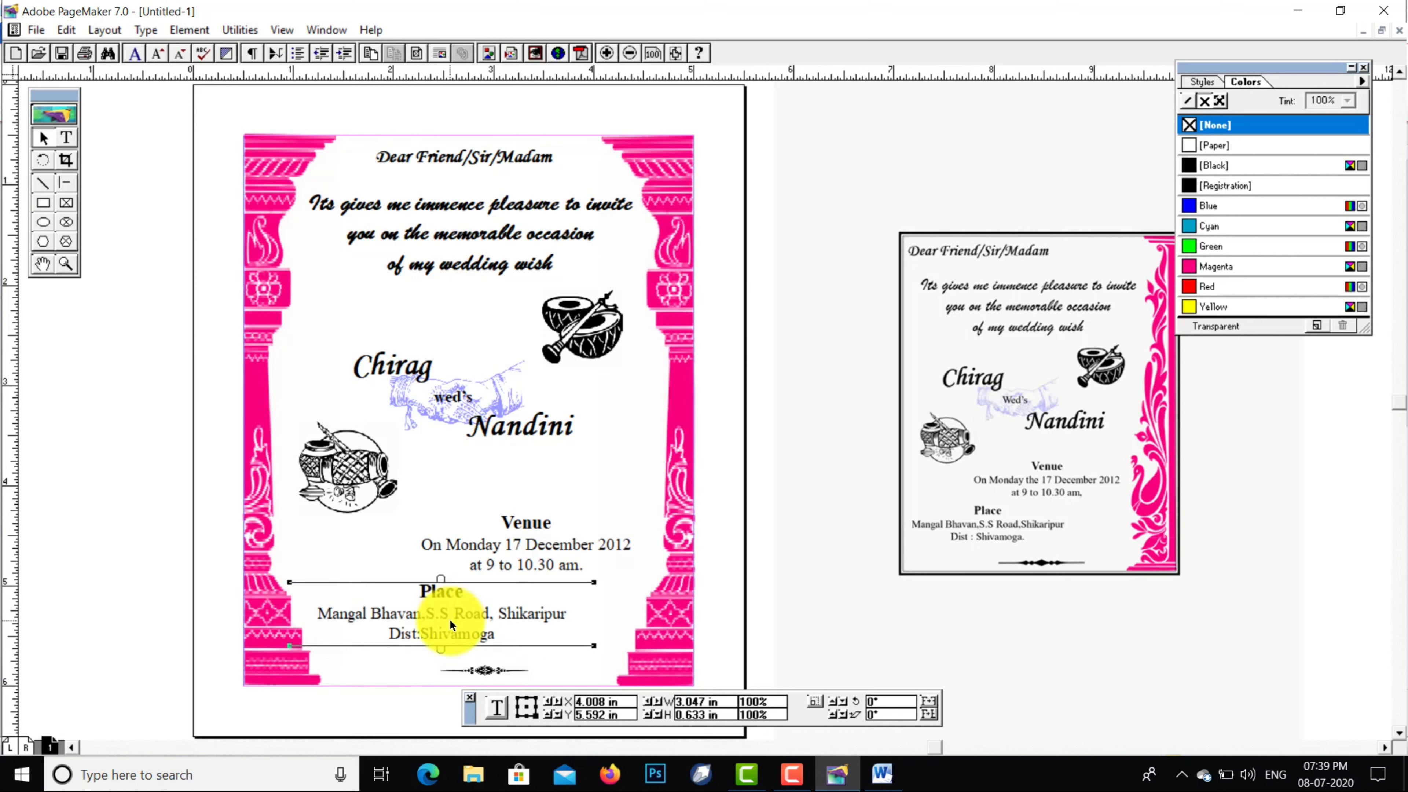
left_click(641, 484)
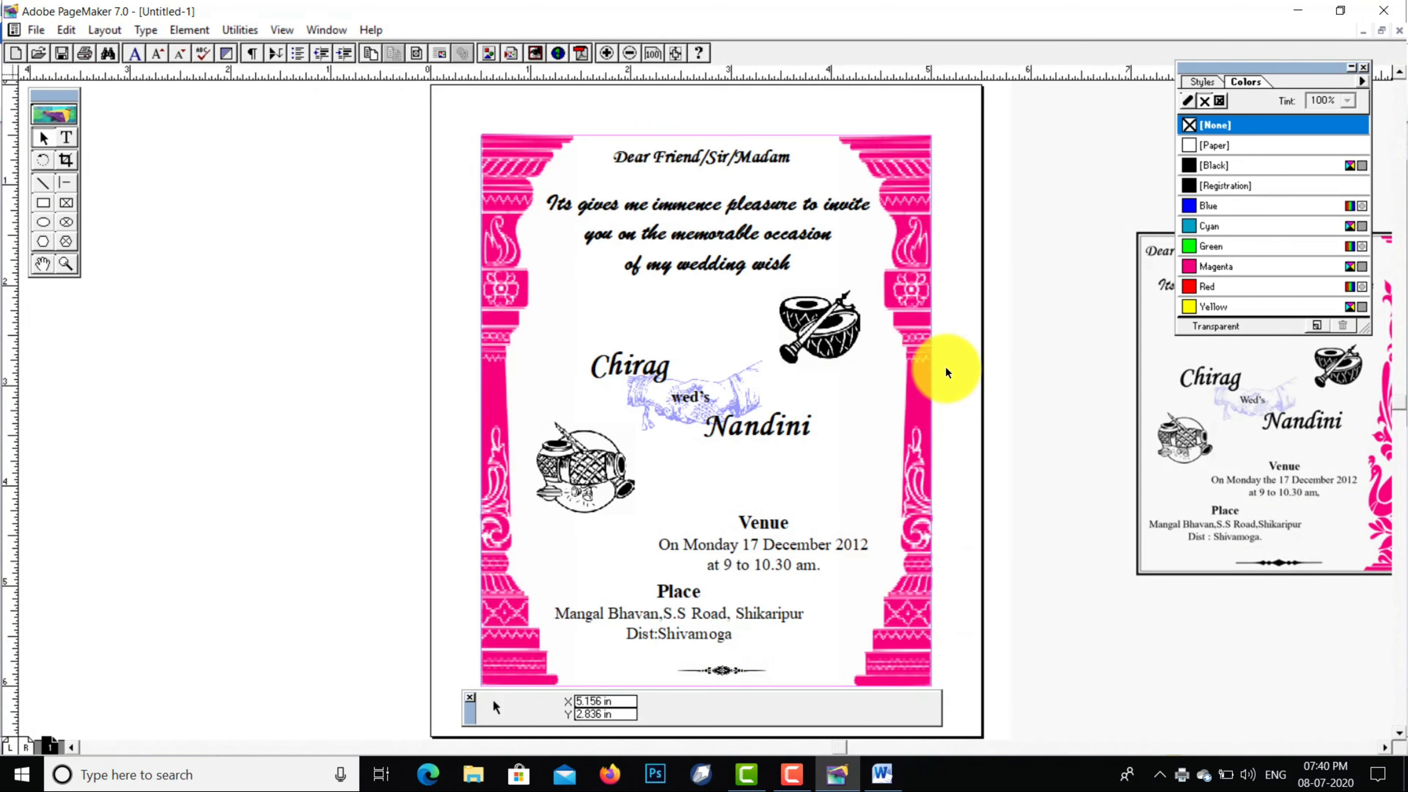
Draw a 4.5 by 5.5 in rectangle around the card along the page margins
left_click(47, 201)
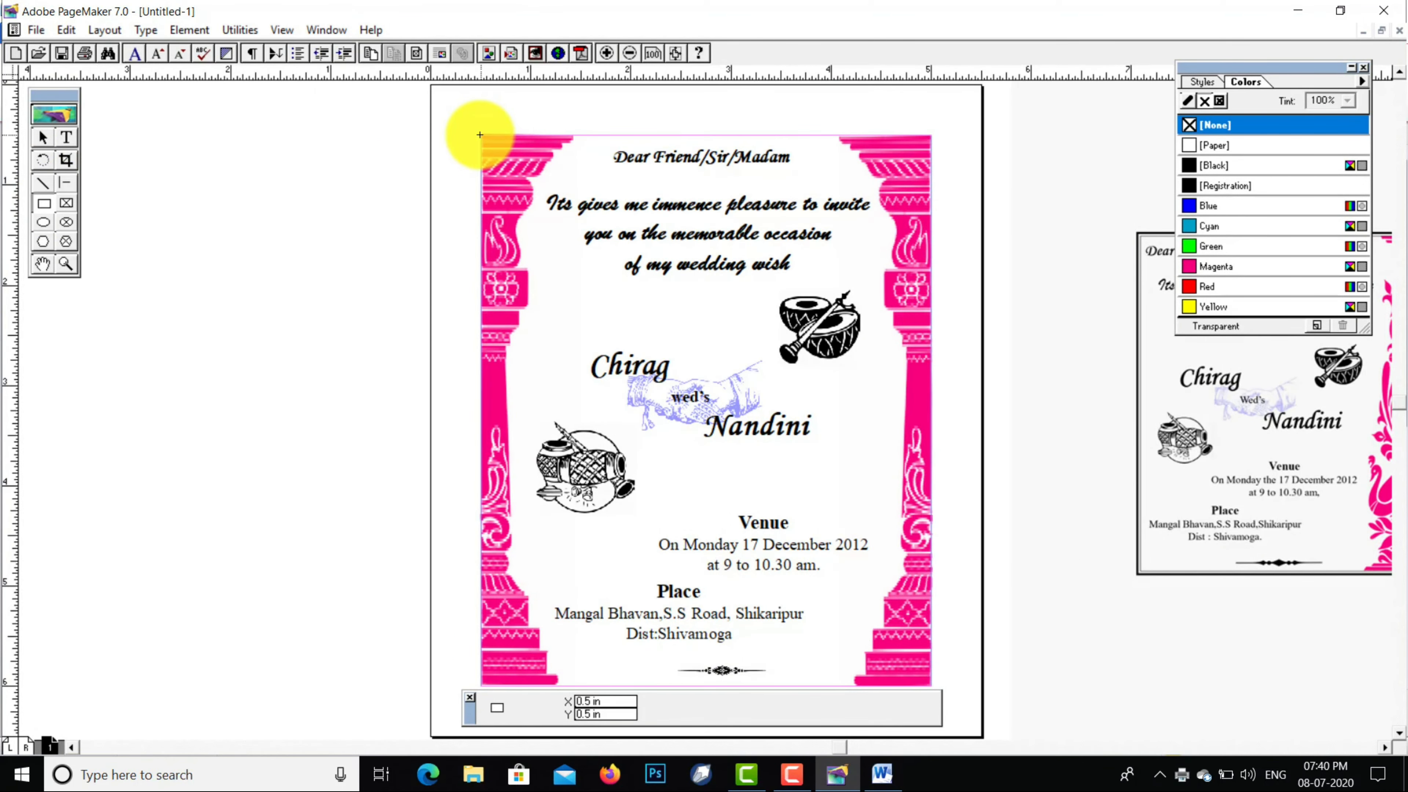
mouse_move(480, 134)
left_mouse_down()
mouse_move(645, 252)
mouse_move(748, 288)
mouse_move(934, 402)
mouse_move(916, 434)
mouse_move(944, 471)
mouse_move(931, 685)
left_mouse_up()
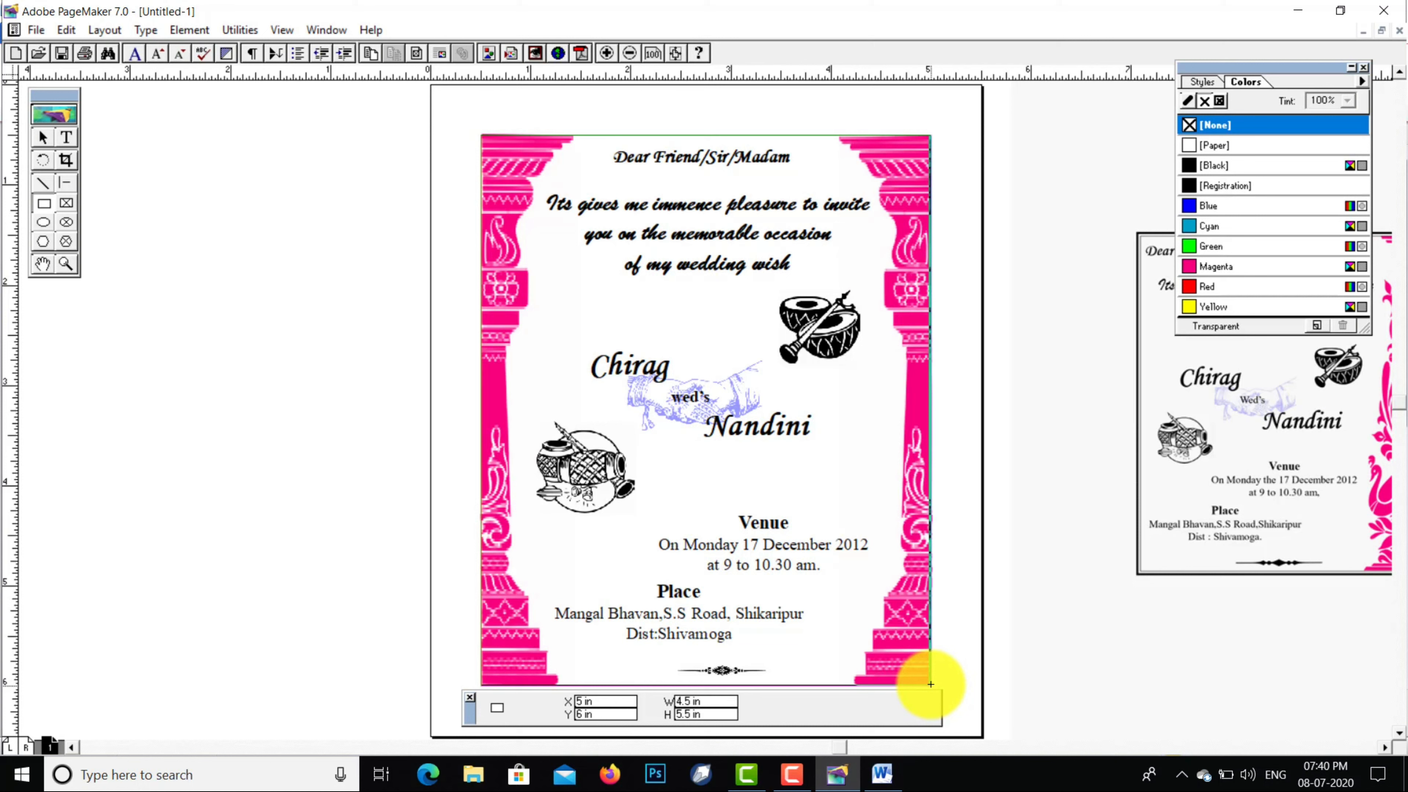
left_click_drag(931, 684, 931, 685)
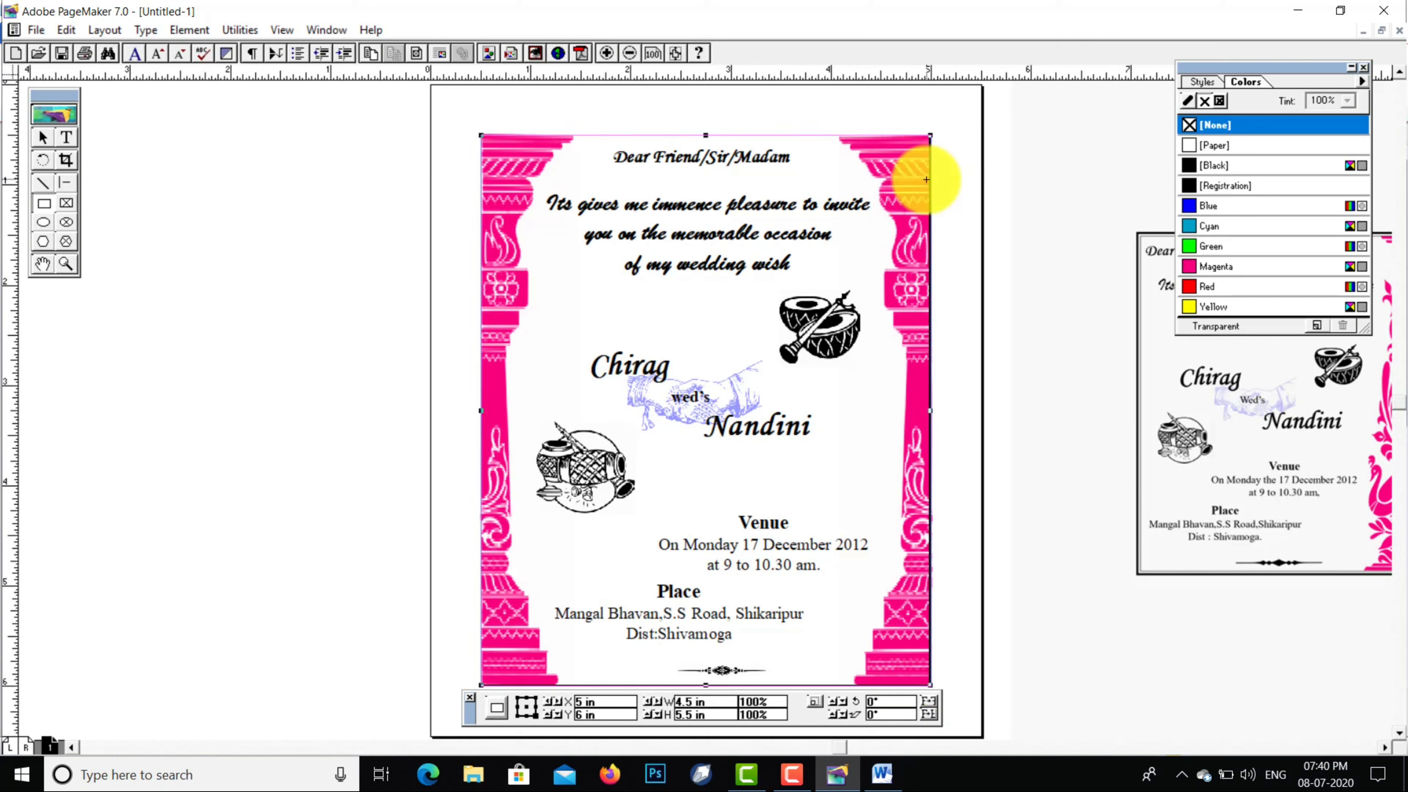
Give the rectangle around the card a 5pt double-line stroke, thick outside and thin inside
left_click(189, 30)
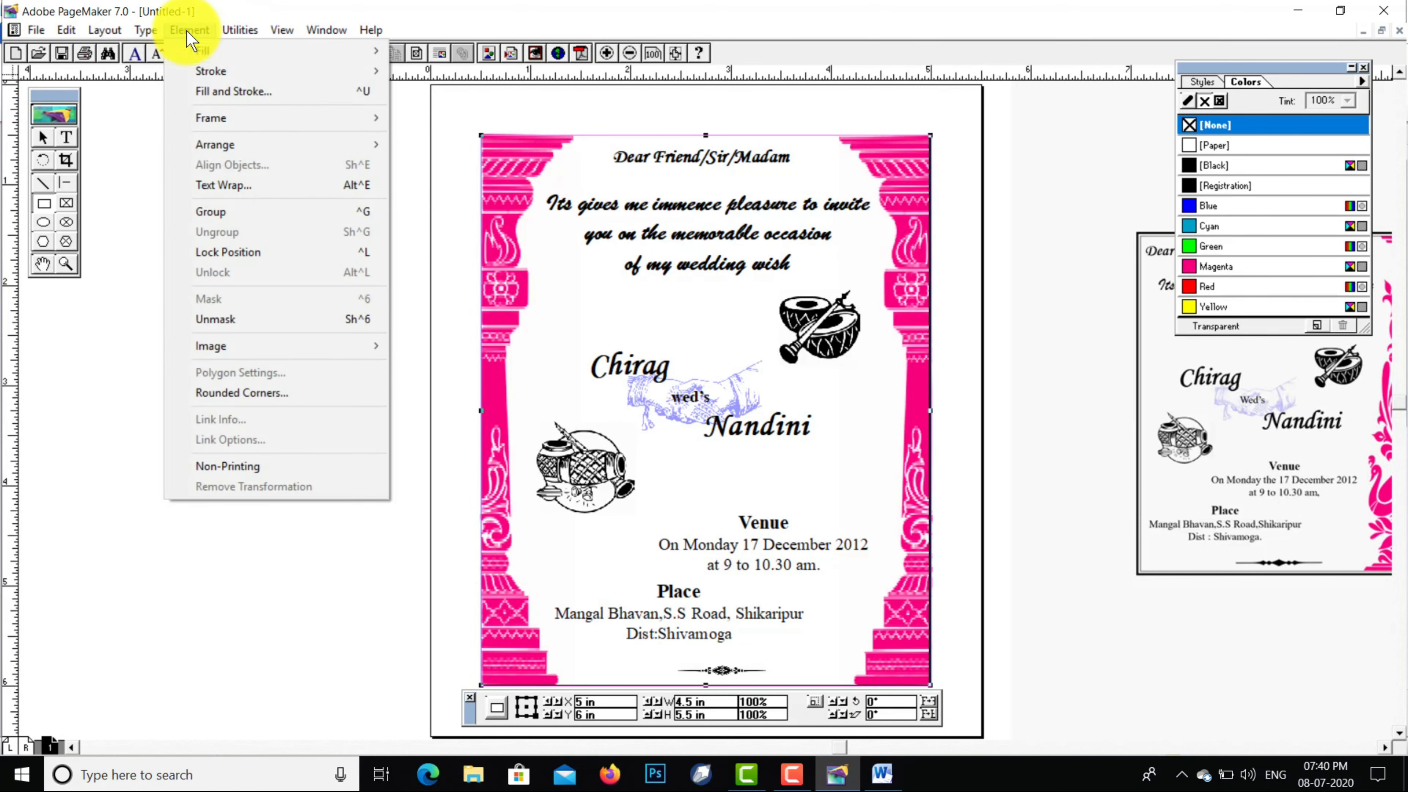
mouse_move(205, 70)
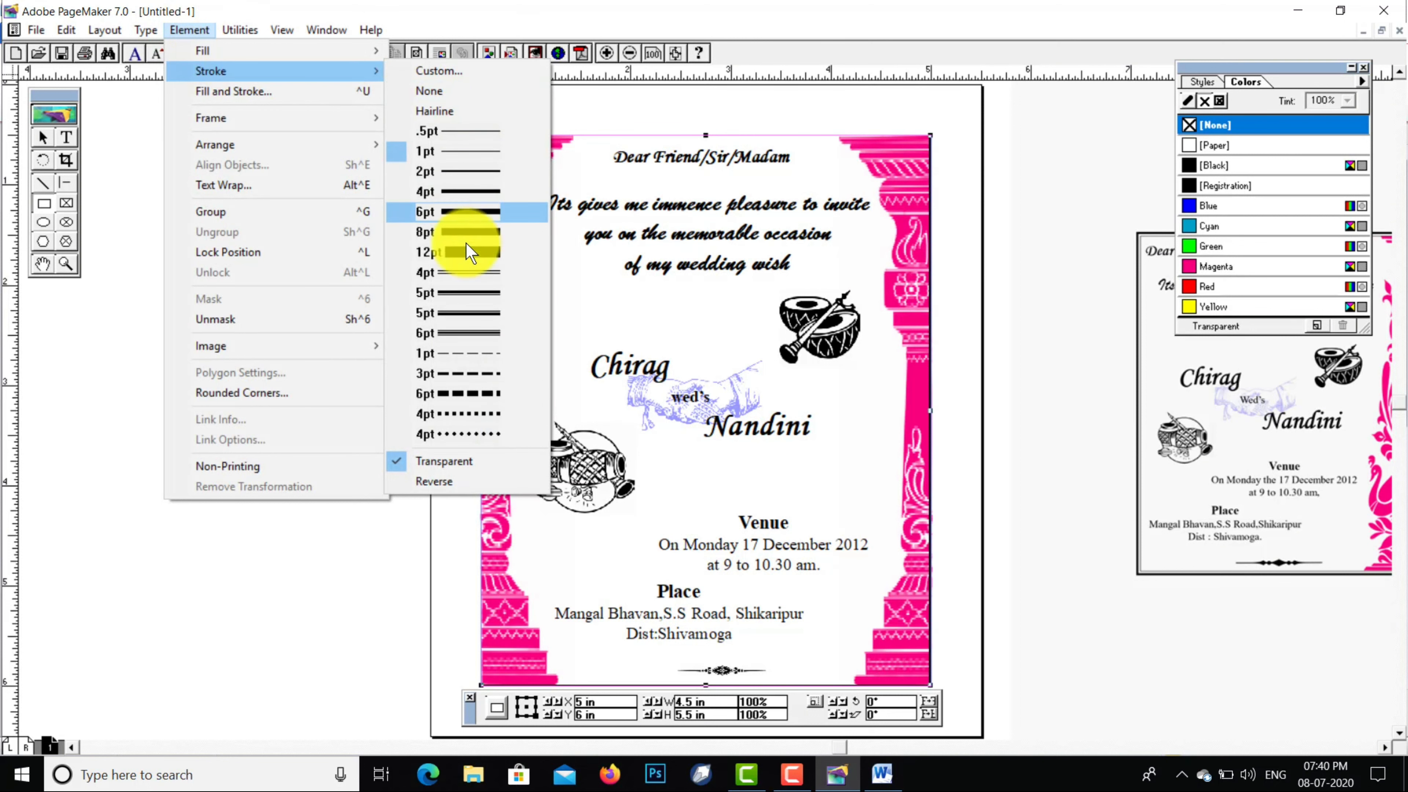
left_click(468, 292)
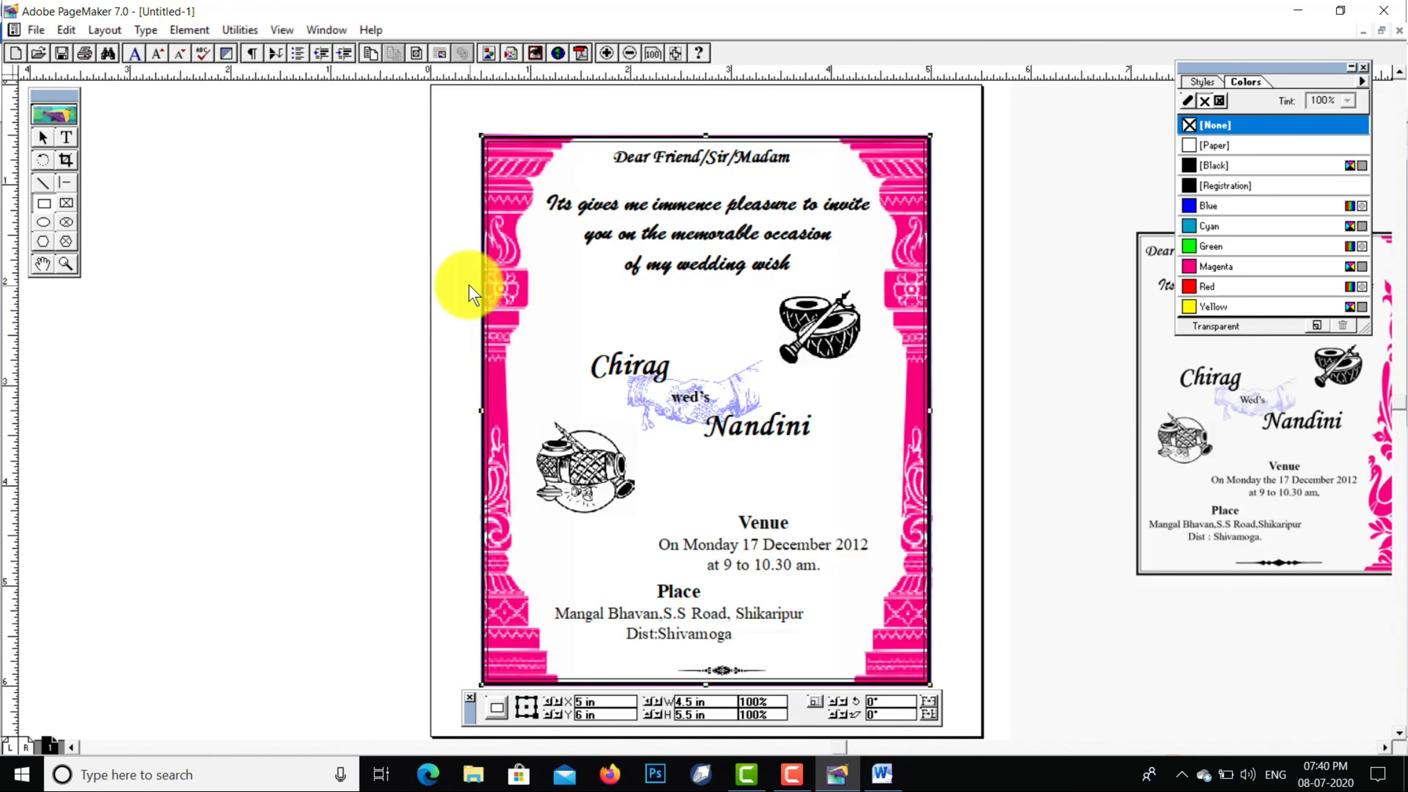
left_click(44, 139)
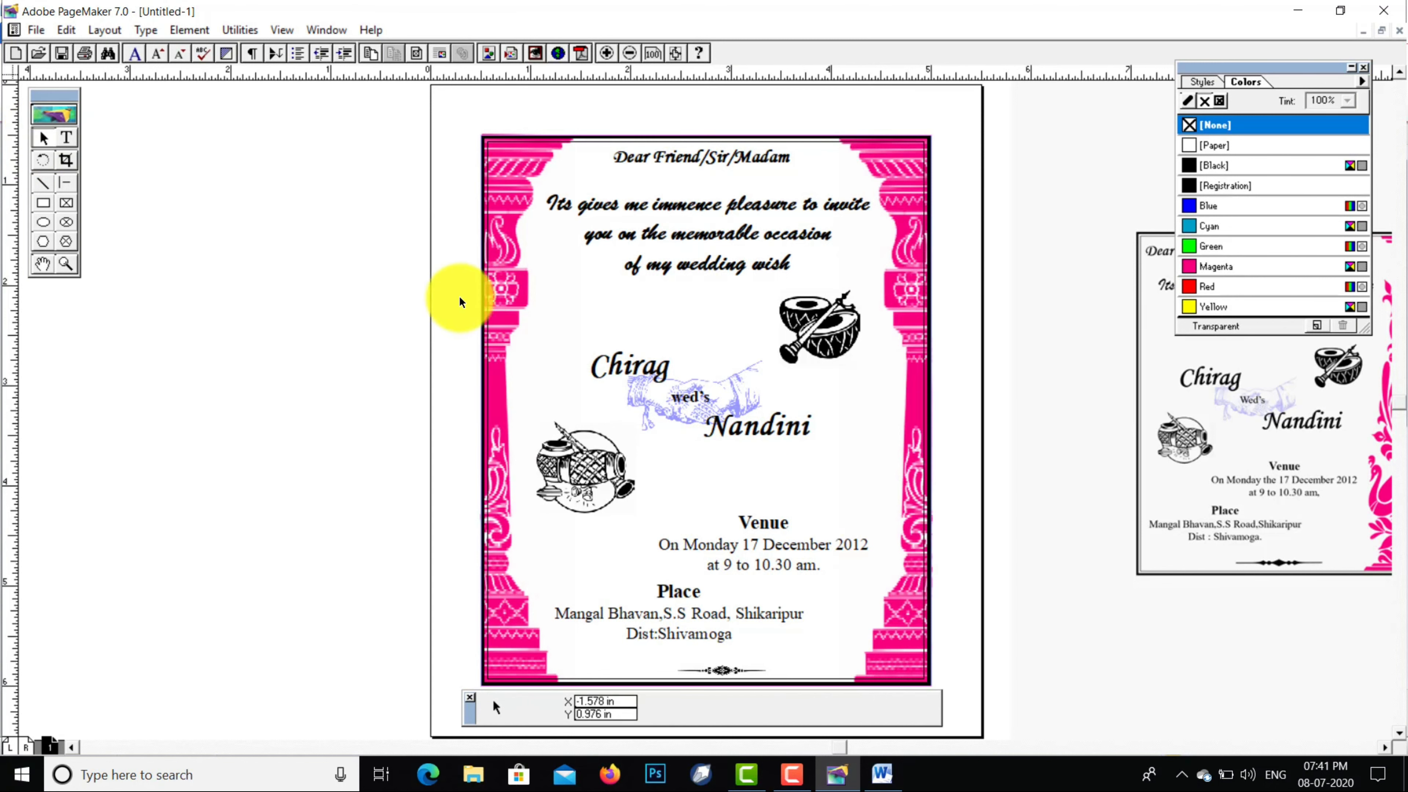
left_click(495, 315)
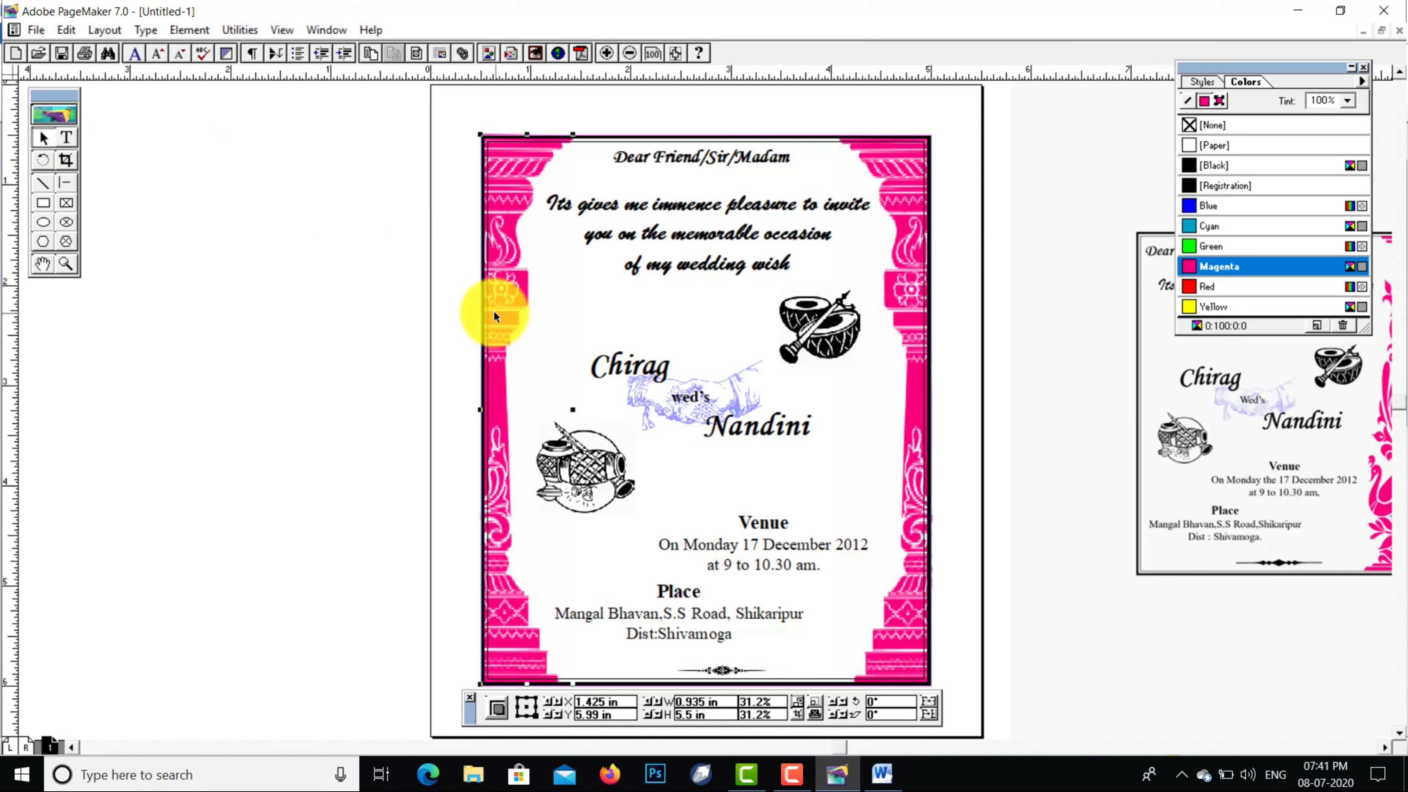
left_click(371, 251)
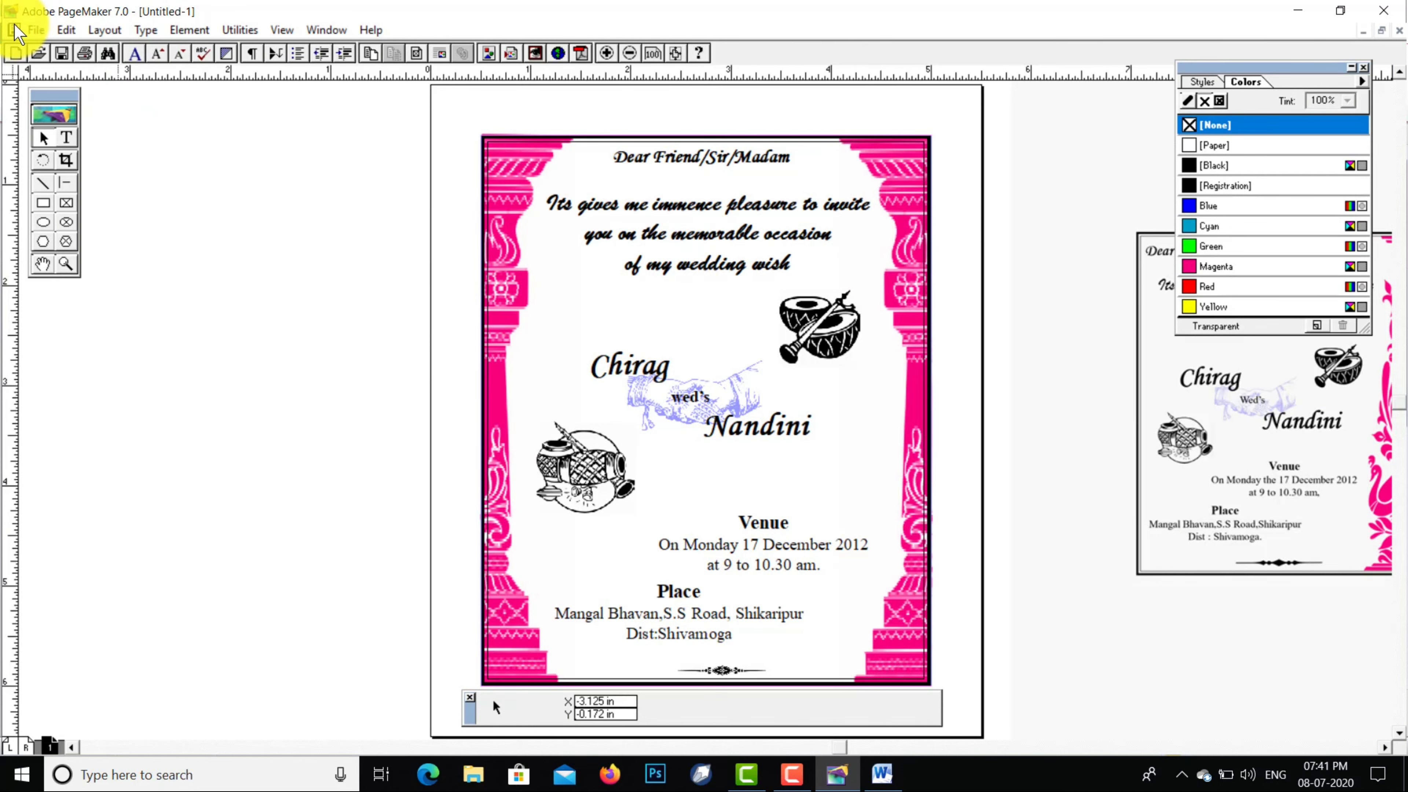
Print one copy of all pages of the card to the OneNote for Windows 10 printer
left_click(28, 28)
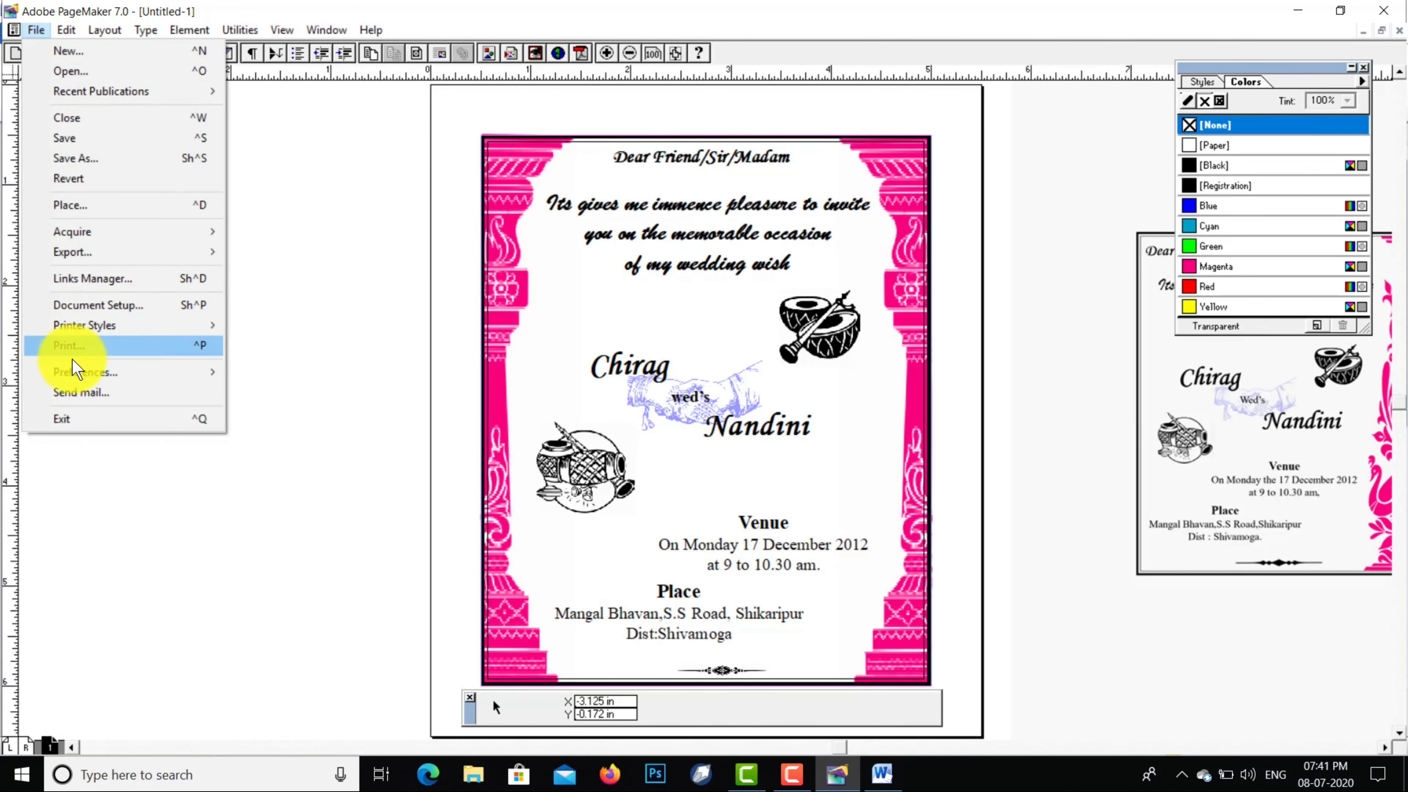
left_click(73, 349)
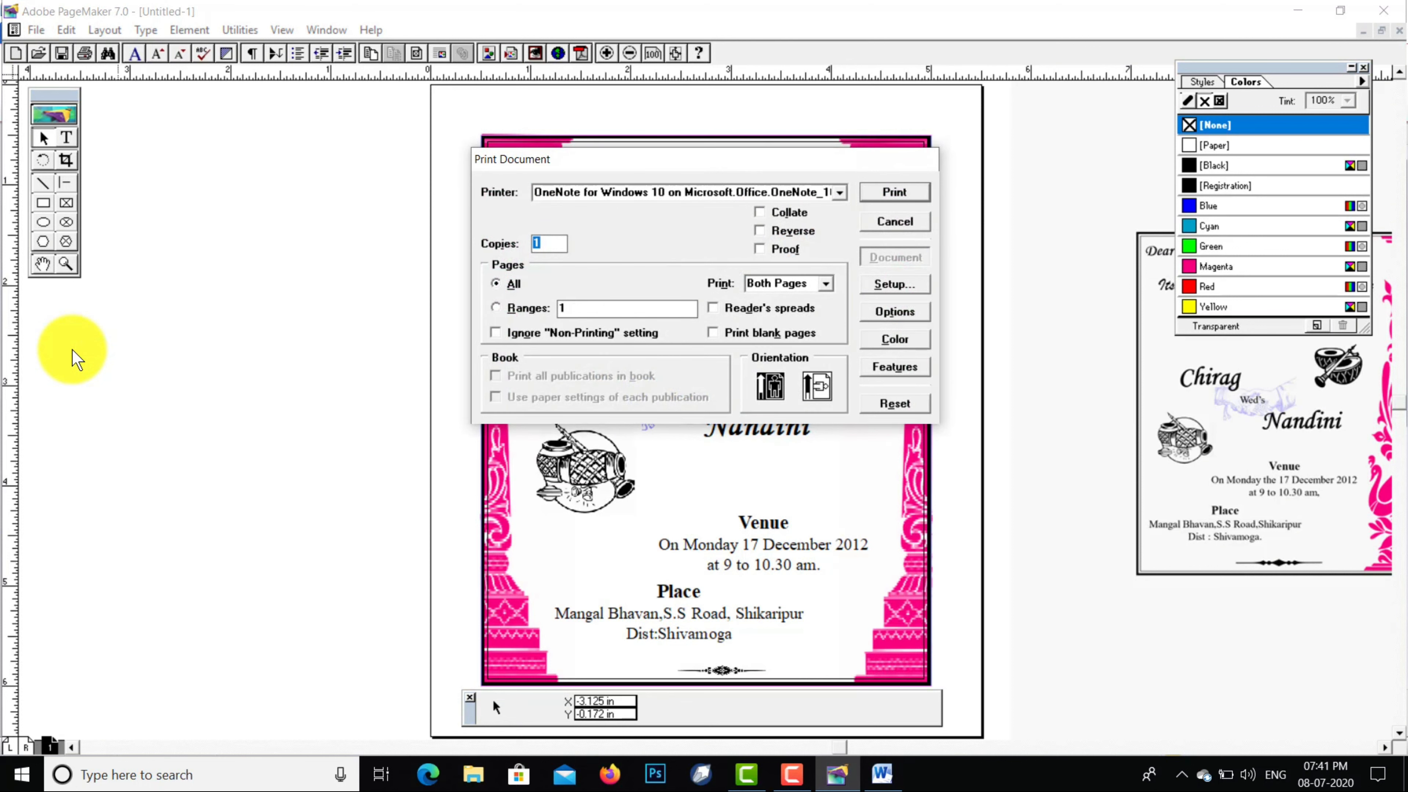
left_click(894, 193)
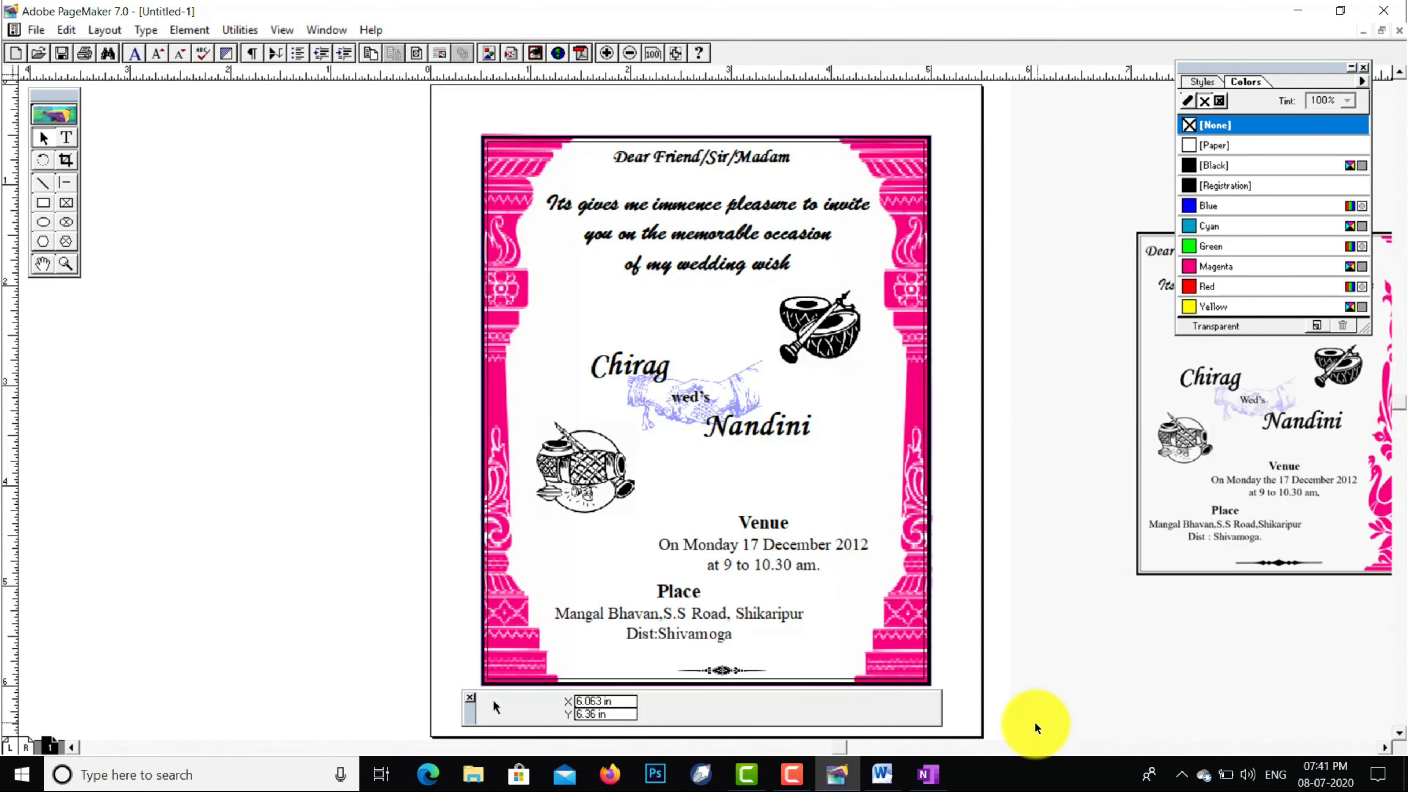
Switch to OneNote, insert the printout into the current Printout page, and look down the page for the printed card
left_click(928, 777)
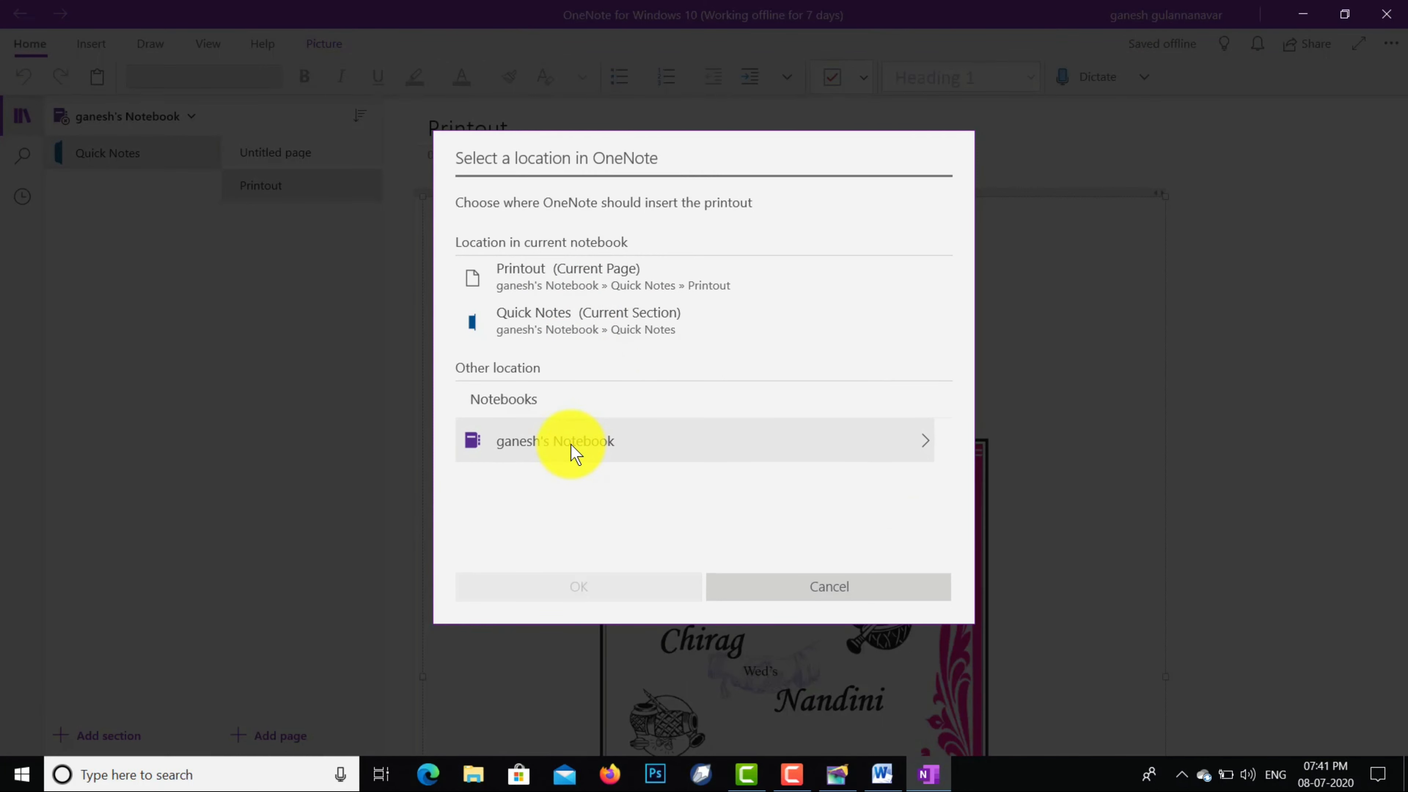
left_click(680, 293)
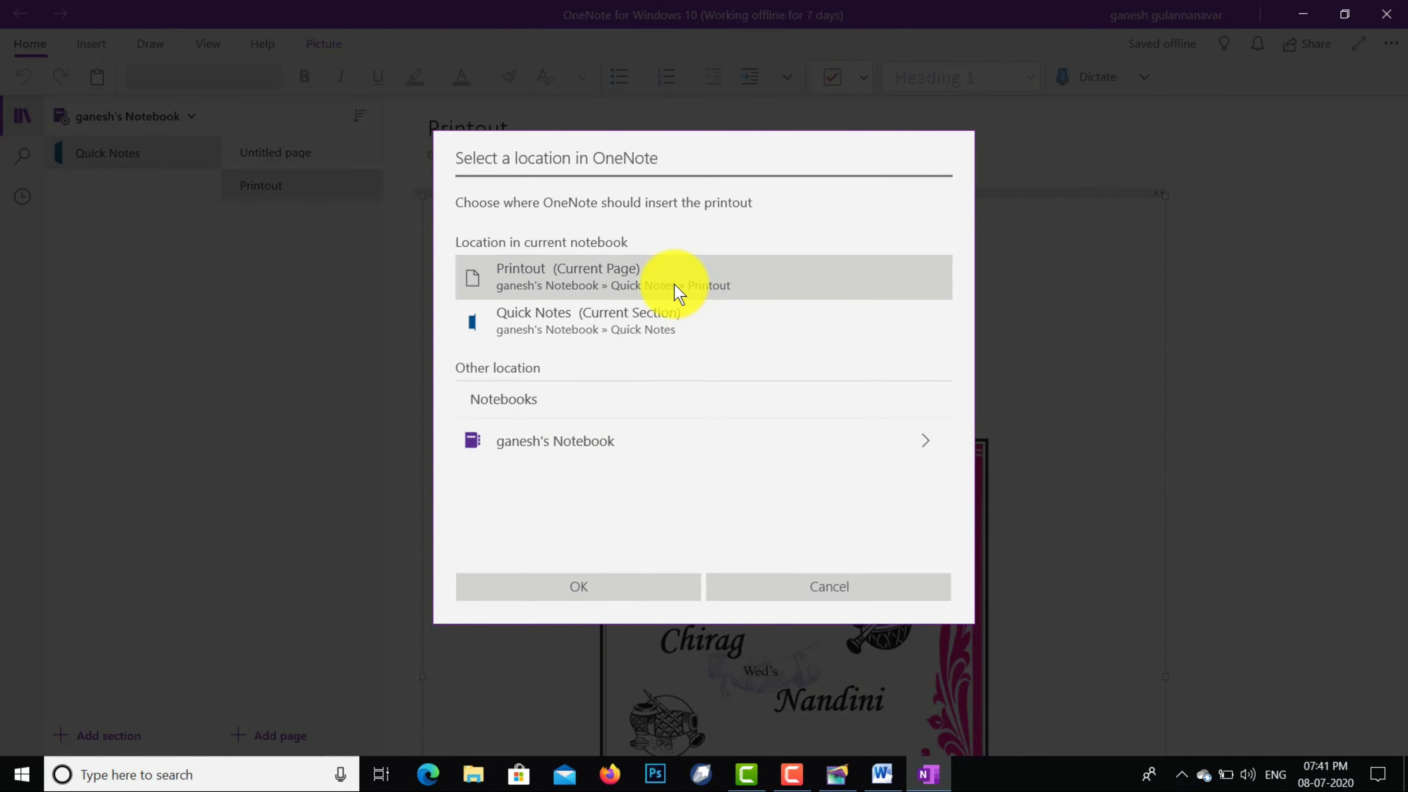
left_click(590, 597)
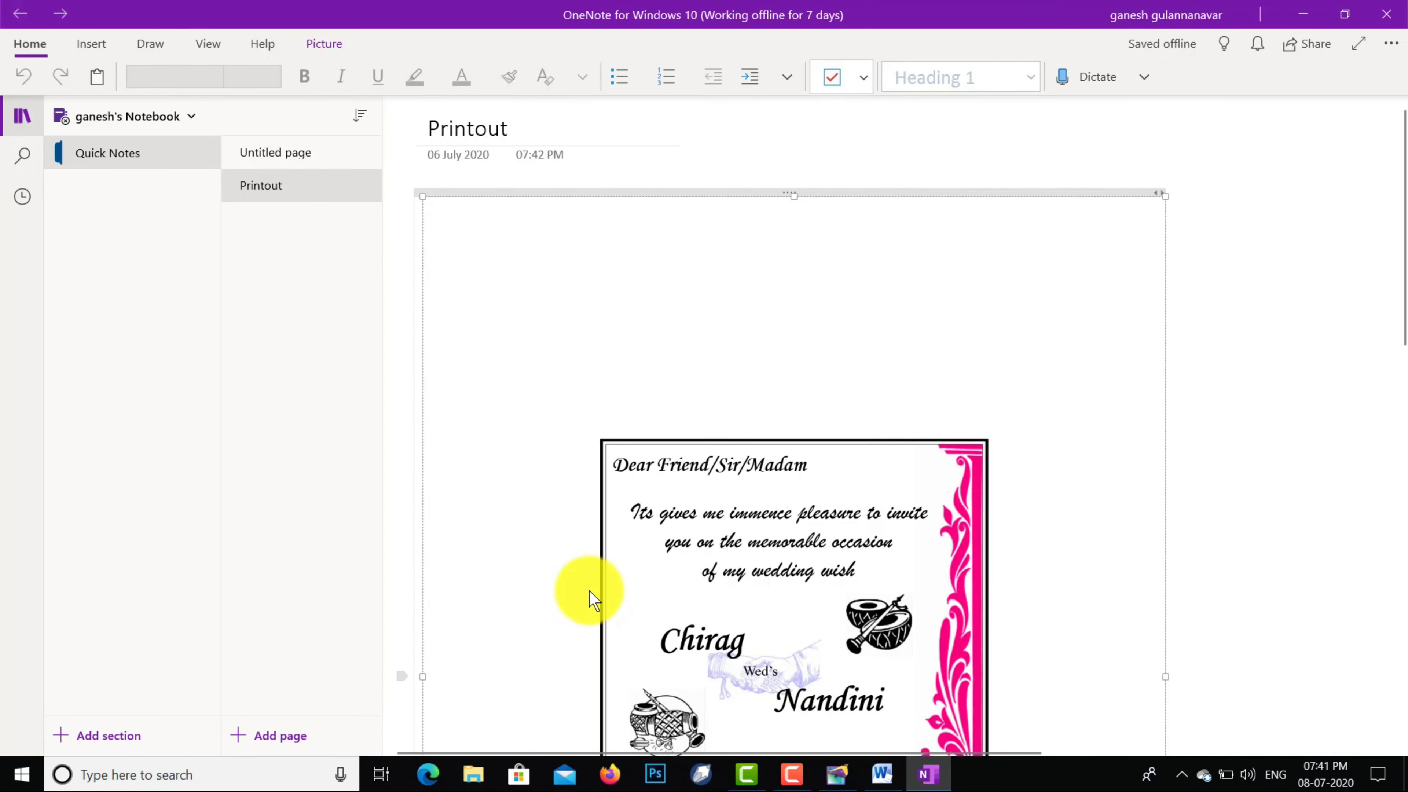
scroll(593, 599, "down", 8)
left_click(927, 465)
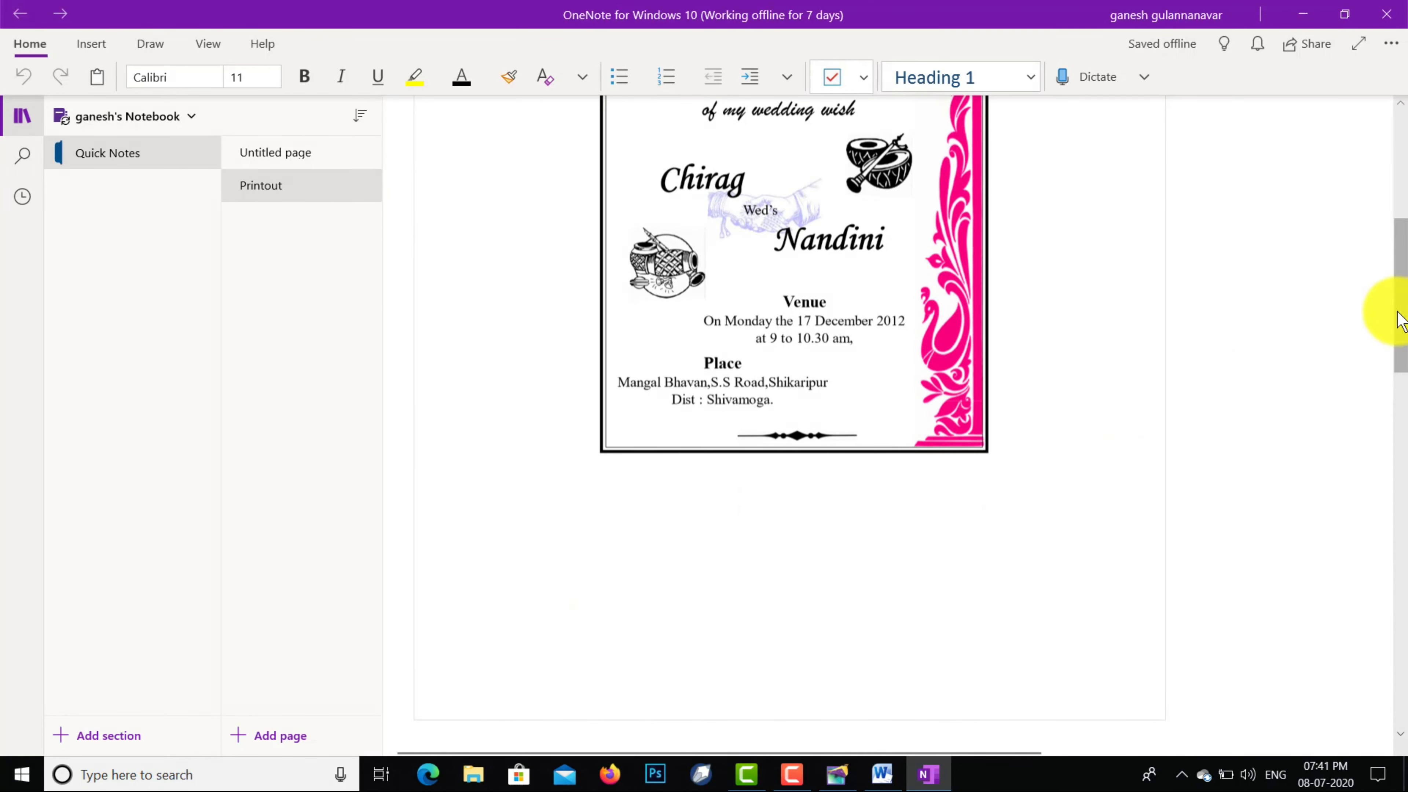
Save the picture of the new wedding card with two magenta pillars from the Printout page to the Desktop as page0
left_click_drag(1394, 336, 1406, 502)
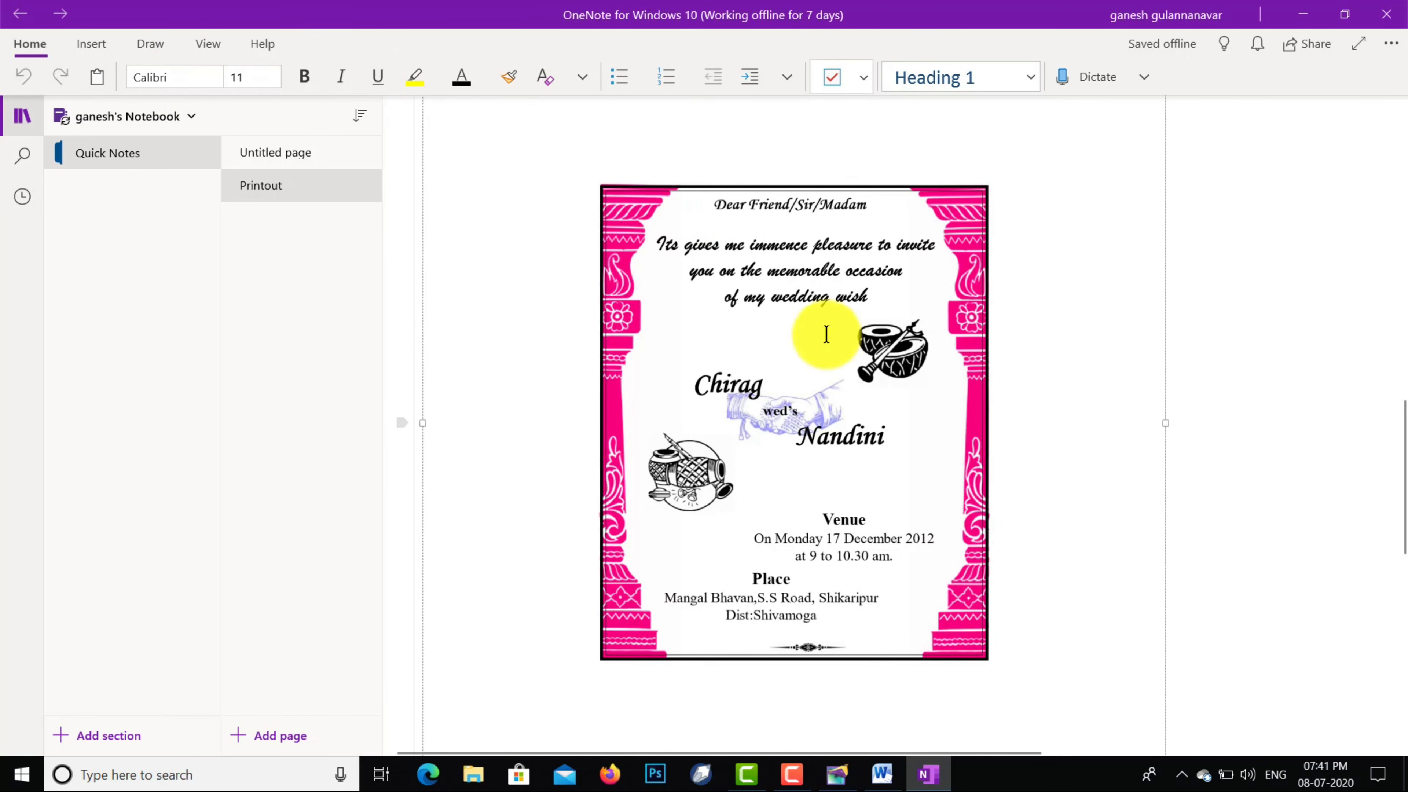
left_click(978, 305)
right_click(937, 302)
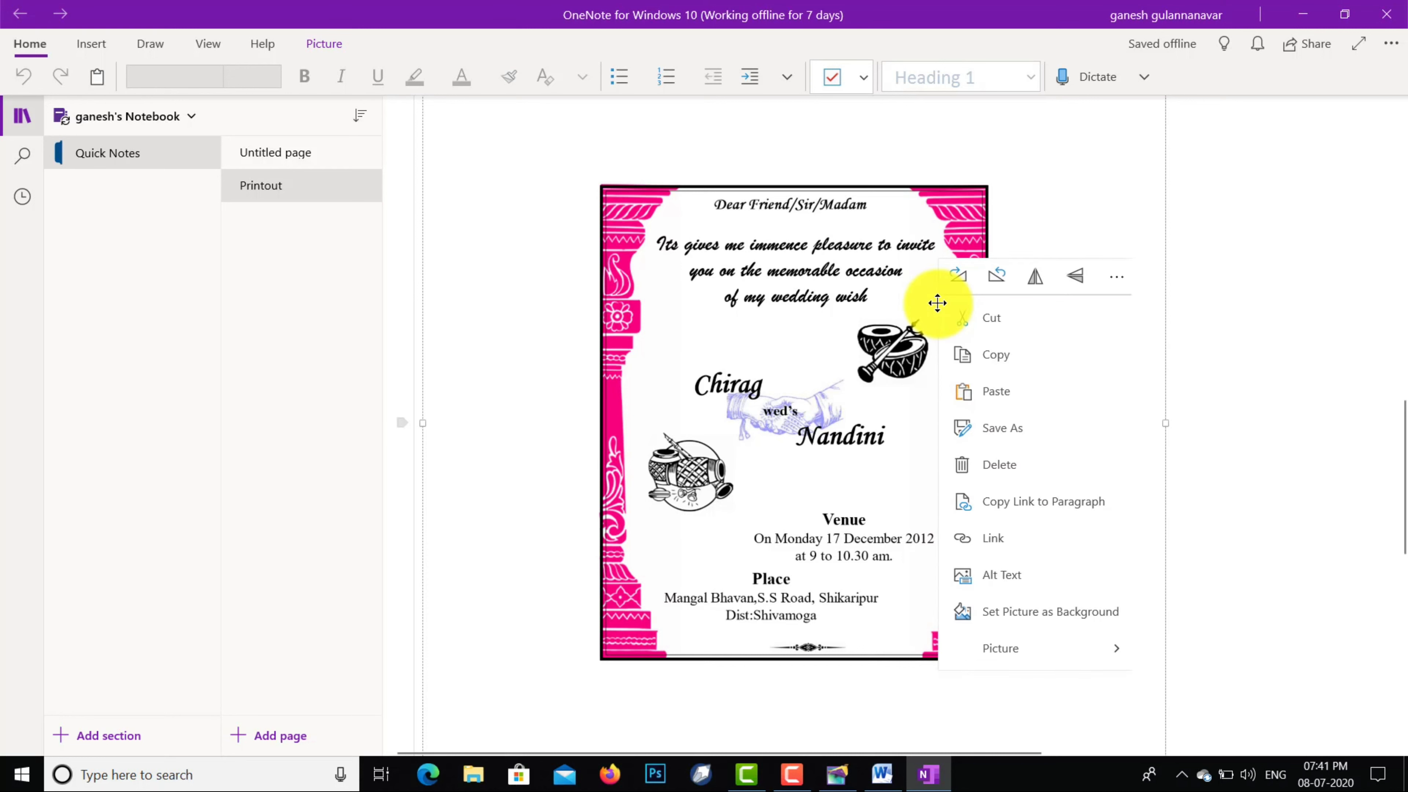
left_click(1011, 447)
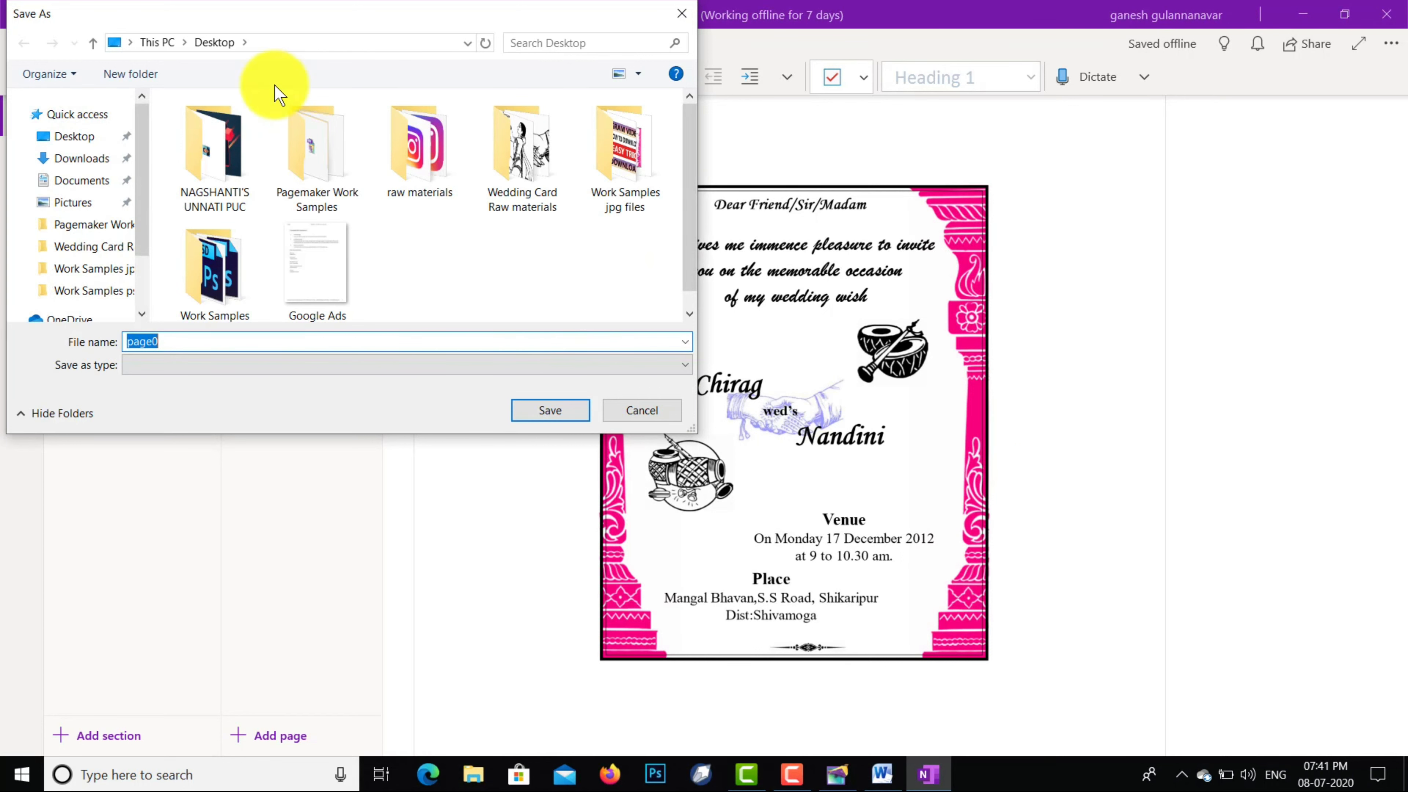
left_click(540, 412)
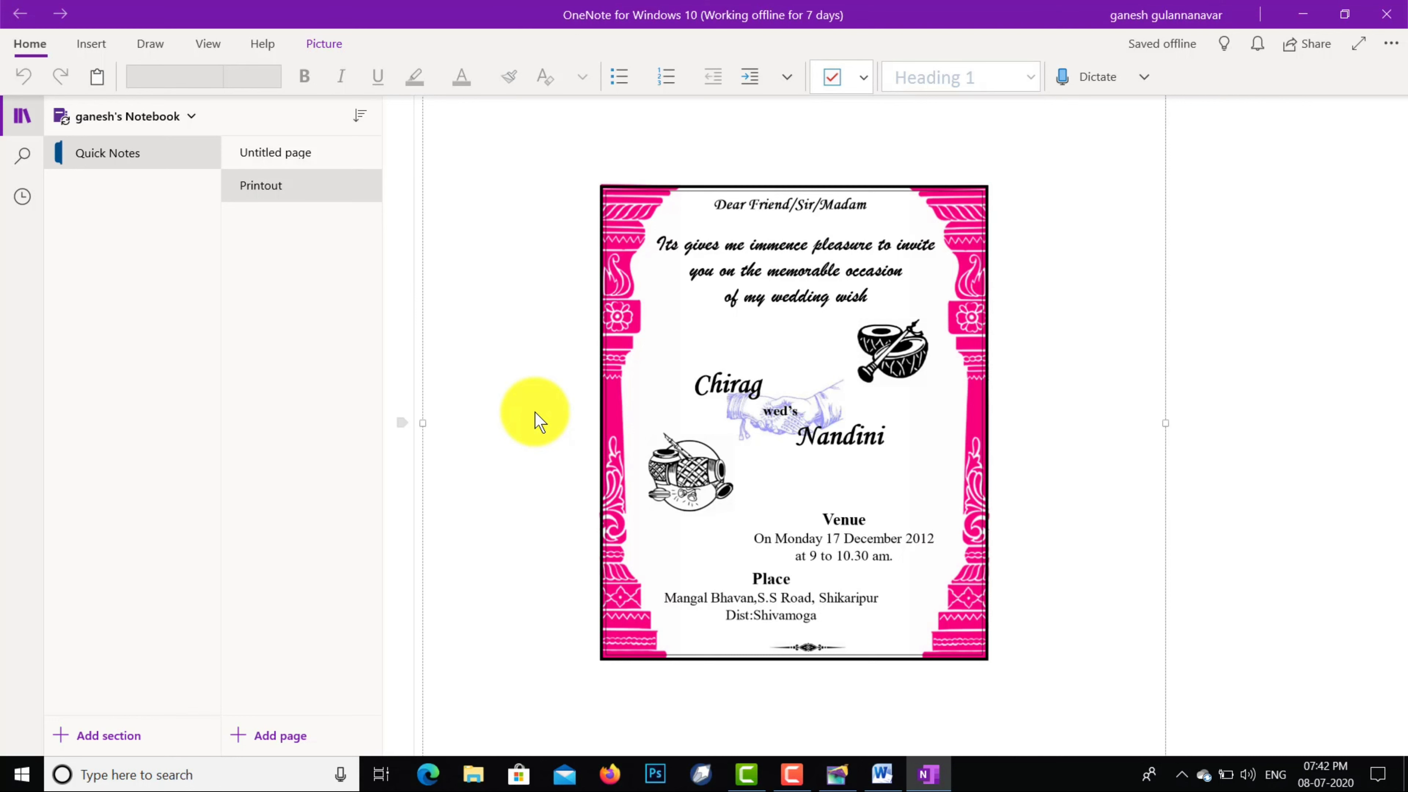
Close OneNote and PageMaker, discarding the changes to Untitled-1
left_click(1388, 14)
left_click(1391, 12)
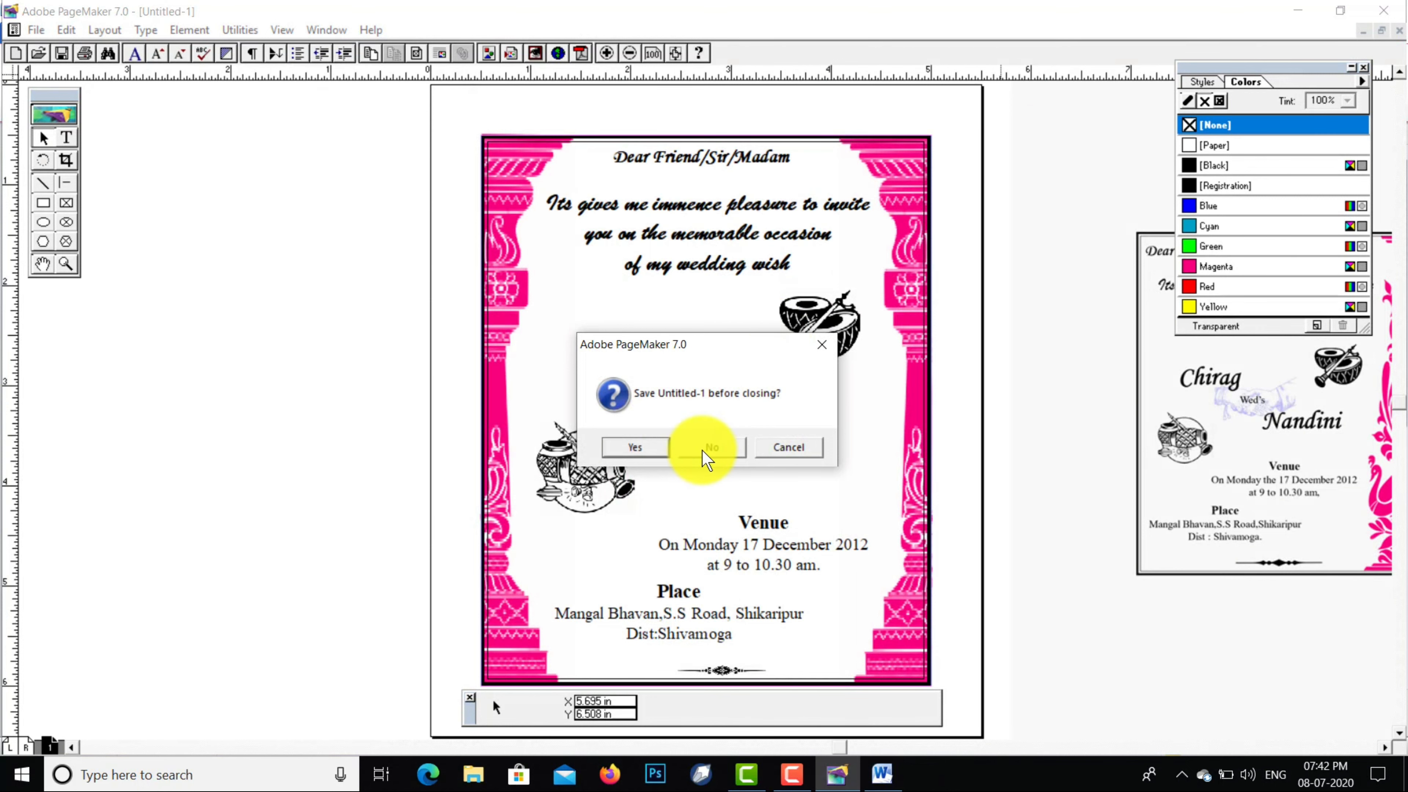
left_click(698, 449)
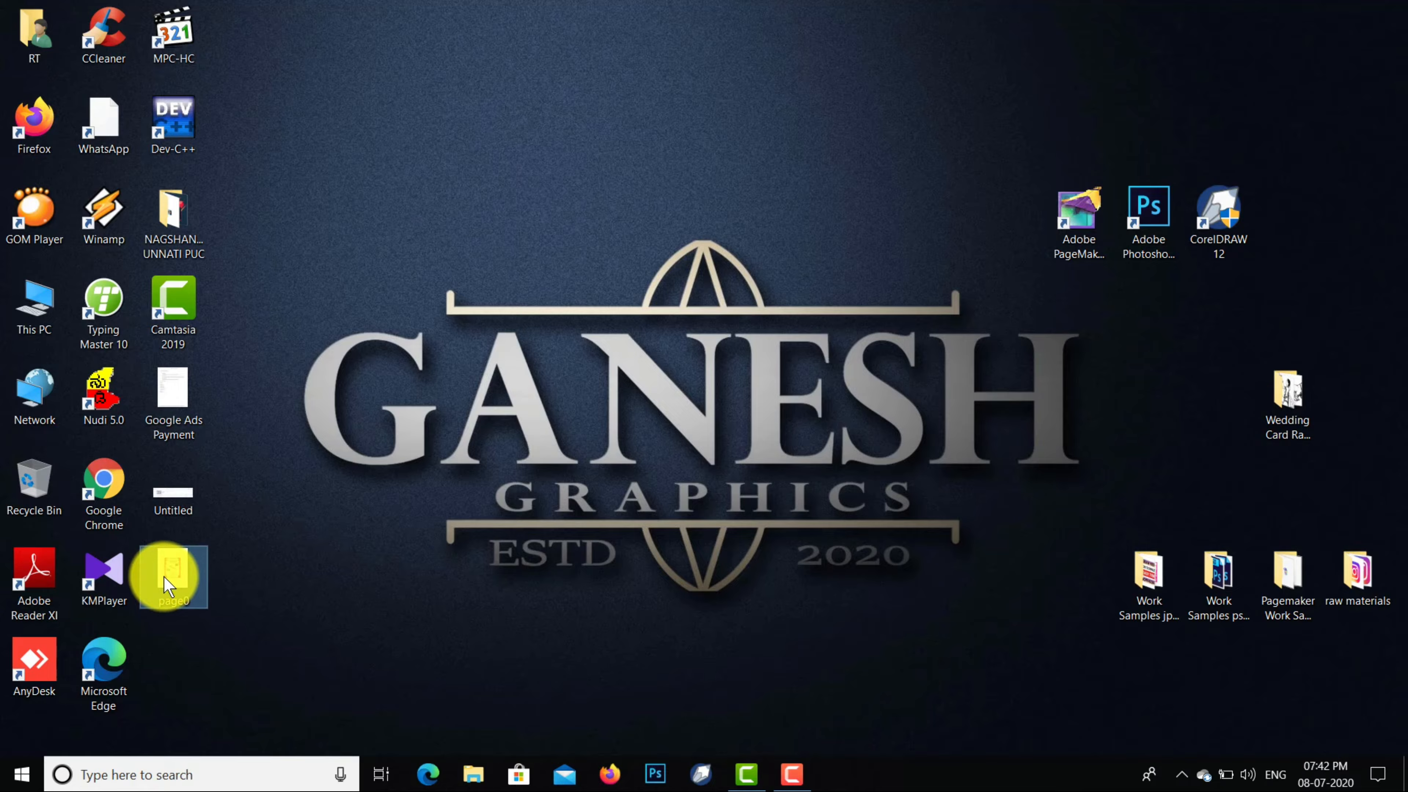
Open the page0 image from the desktop, examine the exported wedding card enlarged, and close the viewer
double_click(167, 584)
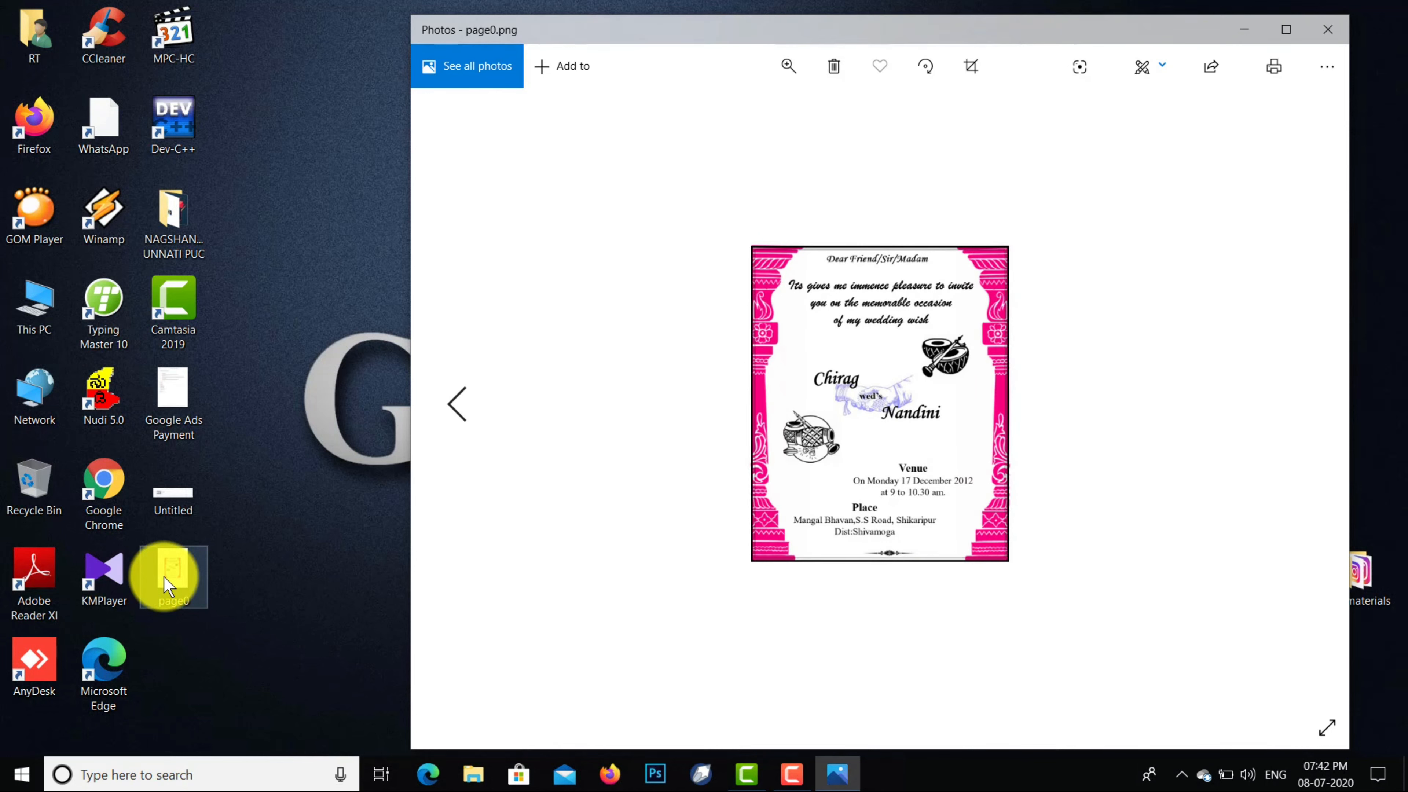
left_click(789, 77)
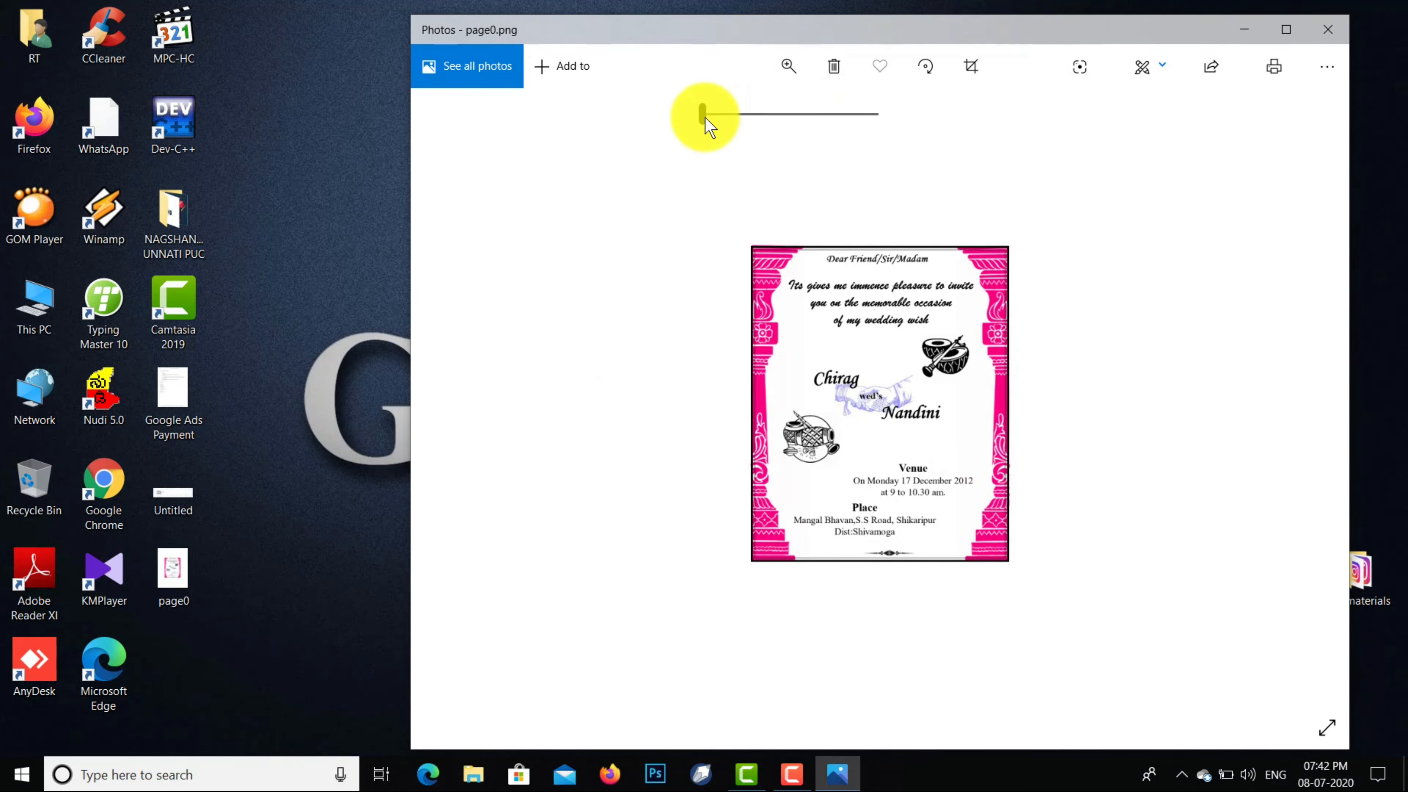
left_click_drag(706, 116, 721, 119)
left_click(560, 302)
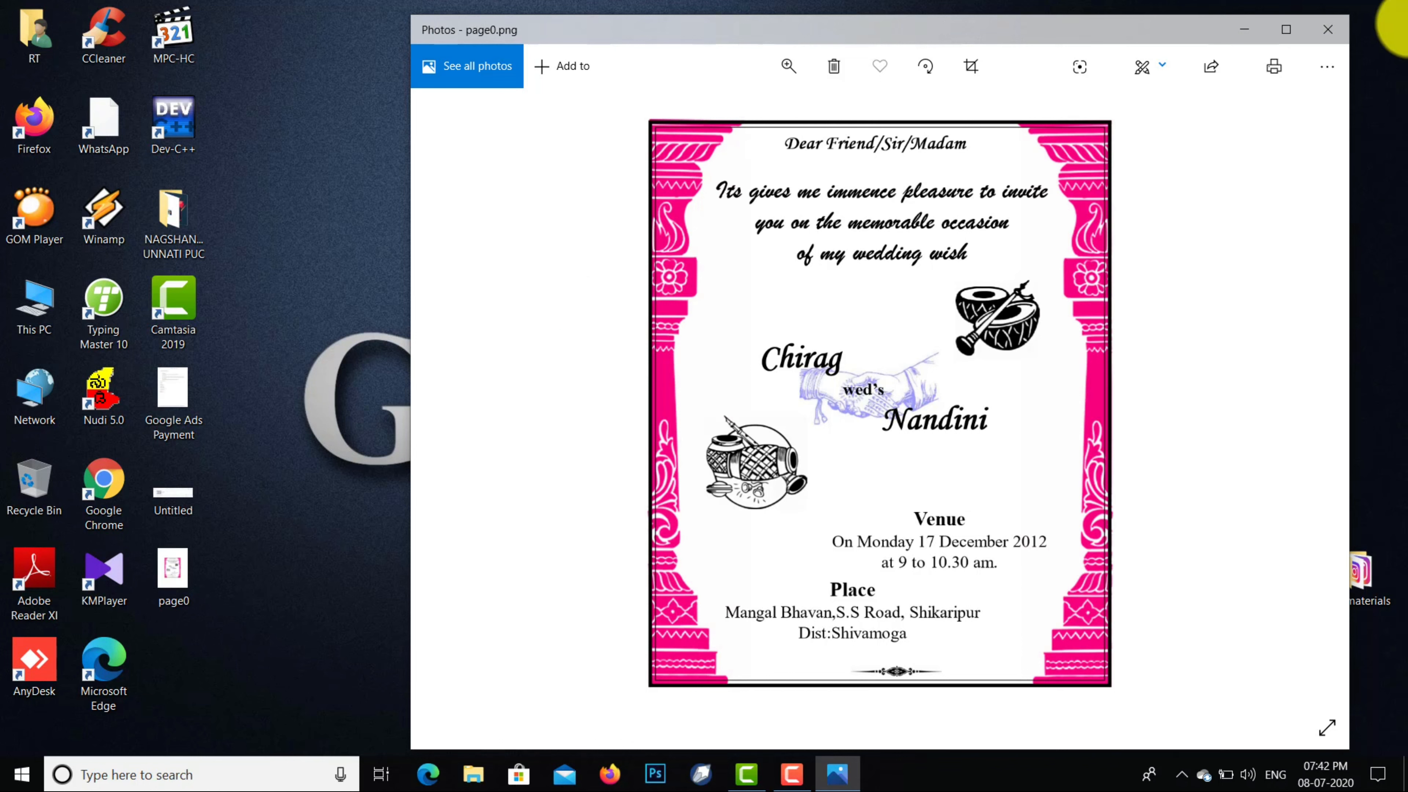
left_click(1327, 47)
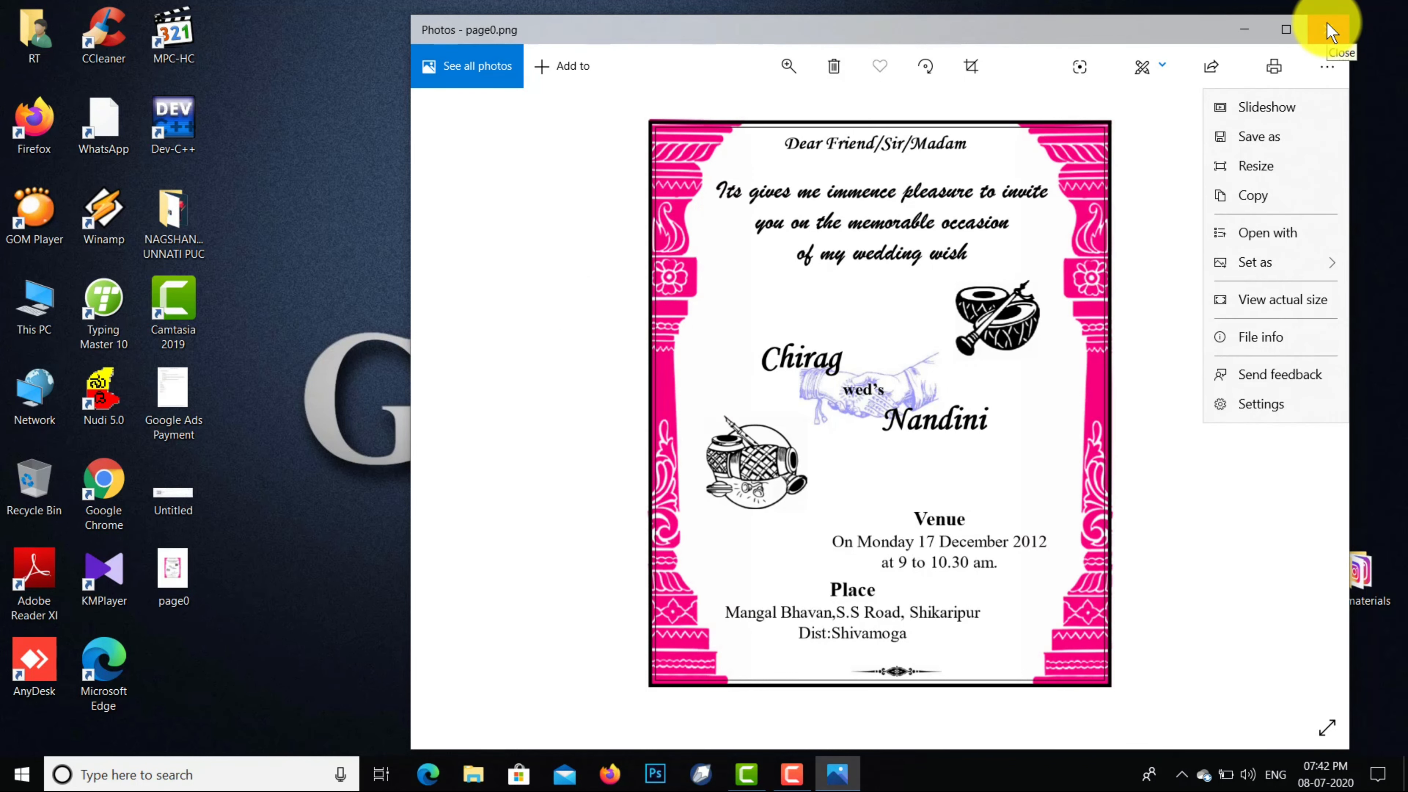
left_click(1332, 32)
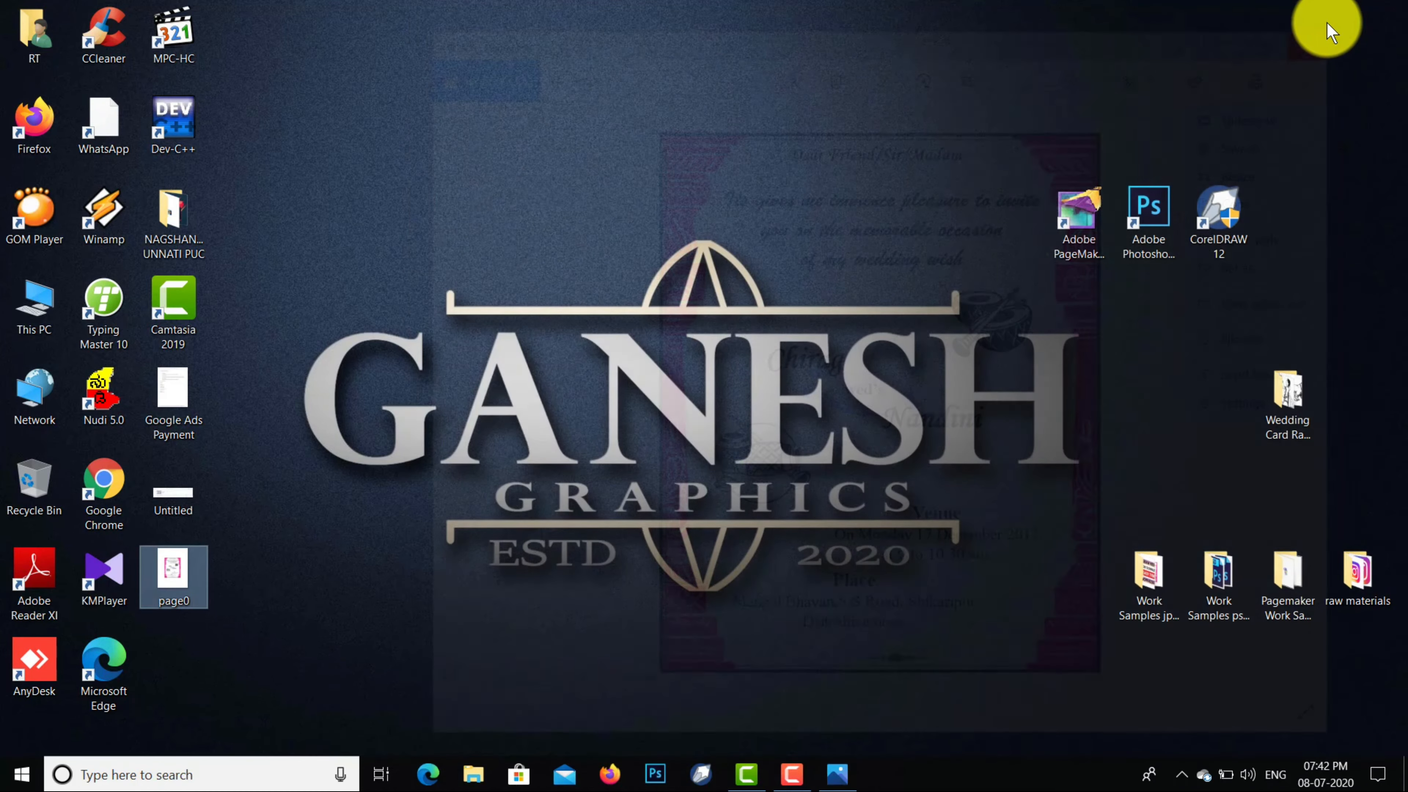
left_click(799, 777)
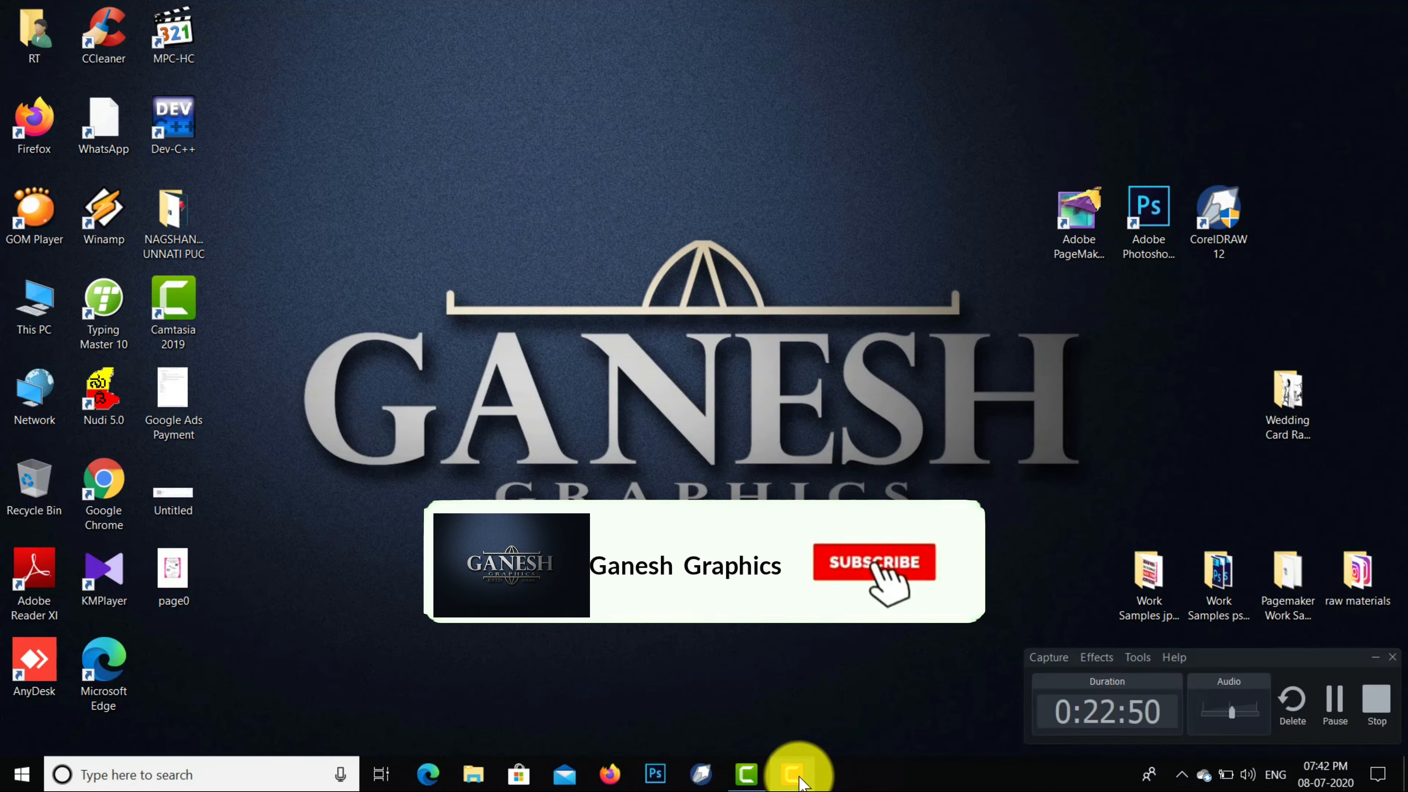